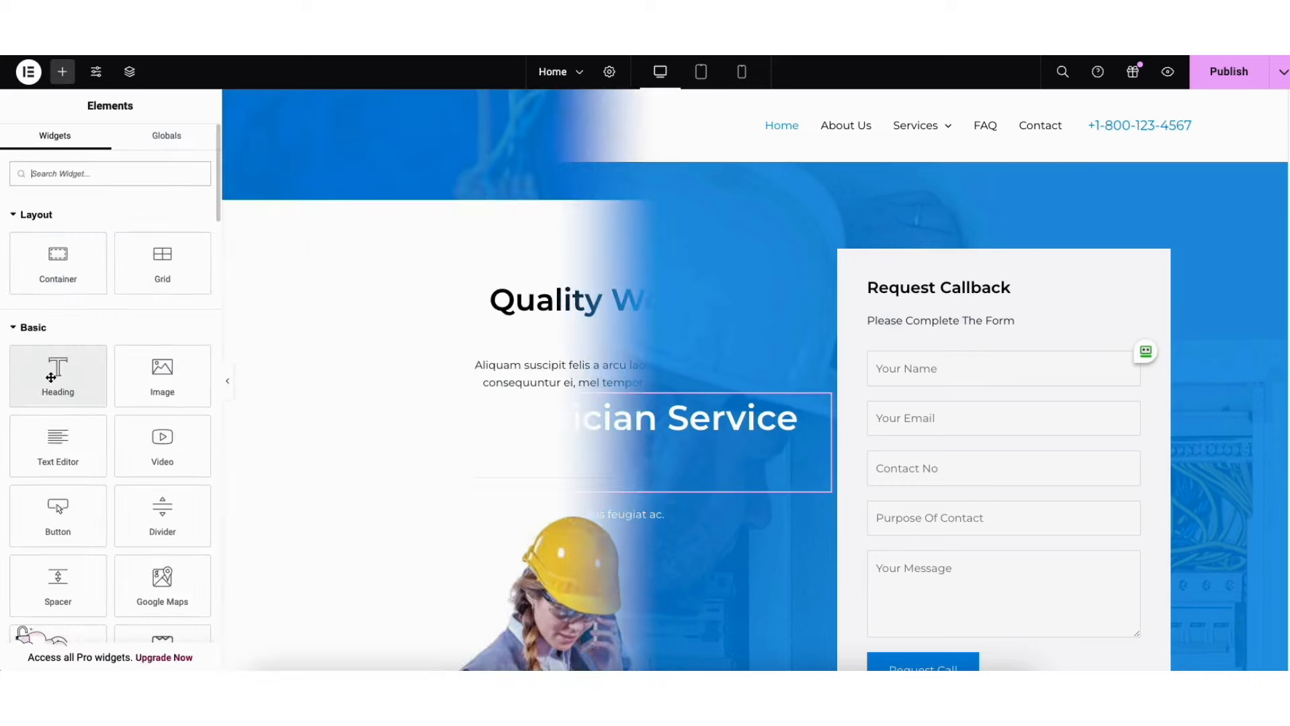
Add a Heading widget and a Button widget below the paragraph under "Quality Work Through Dedication".
{"action": "left_click_drag", "start_coordinate": [689, 415], "coordinate": [685, 407]}
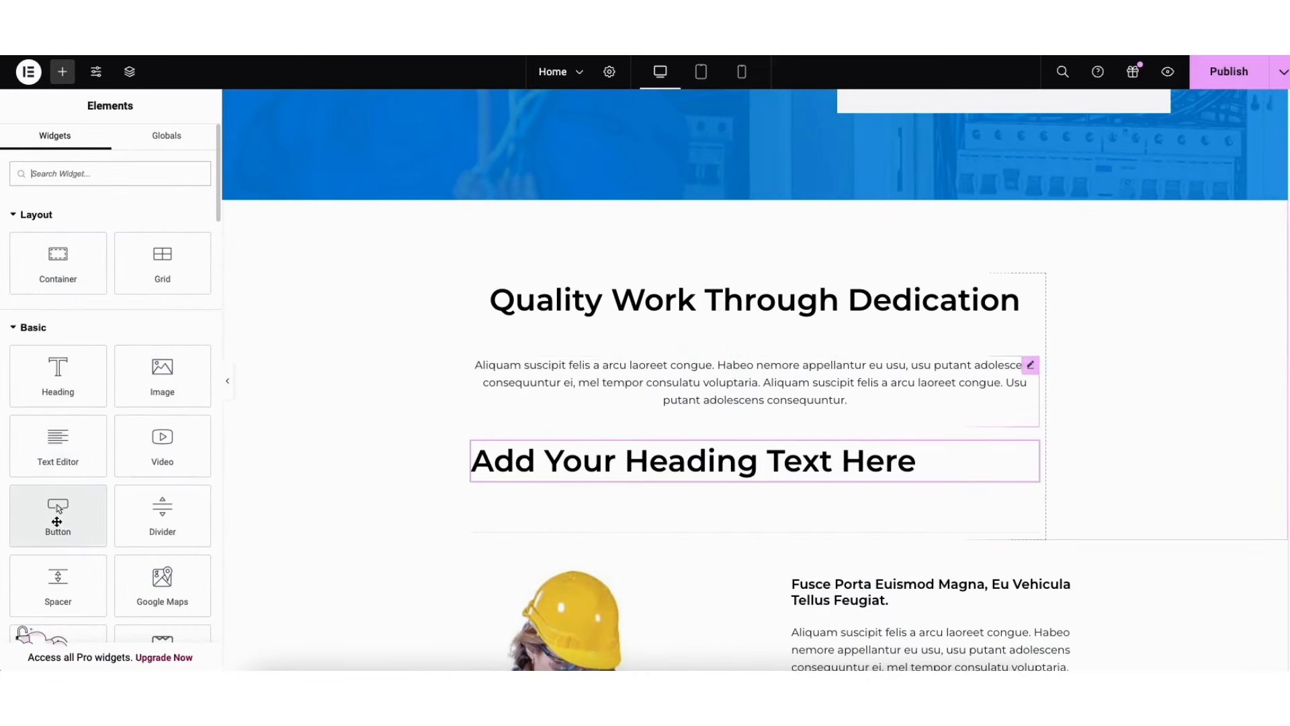
{"action": "left_click_drag", "start_coordinate": [52, 521], "coordinate": [688, 508]}
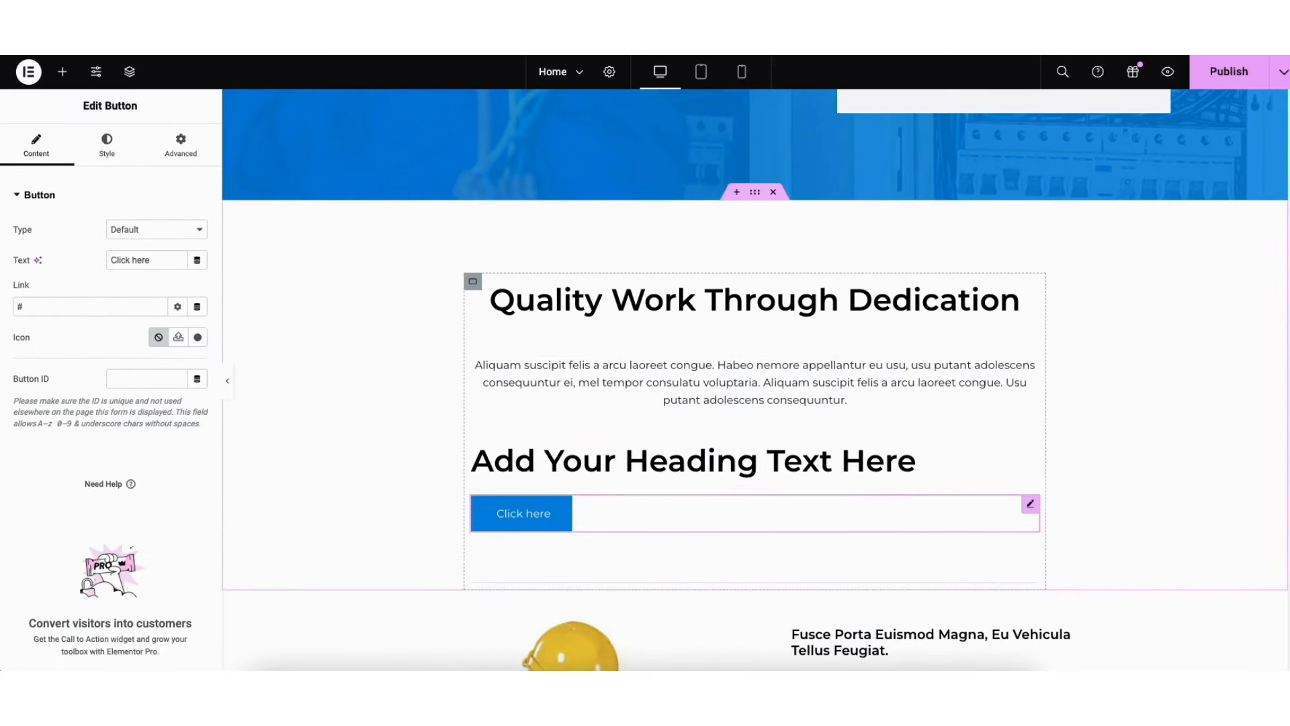
{"action": "left_click_drag", "start_coordinate": [1031, 509], "coordinate": [949, 414]}
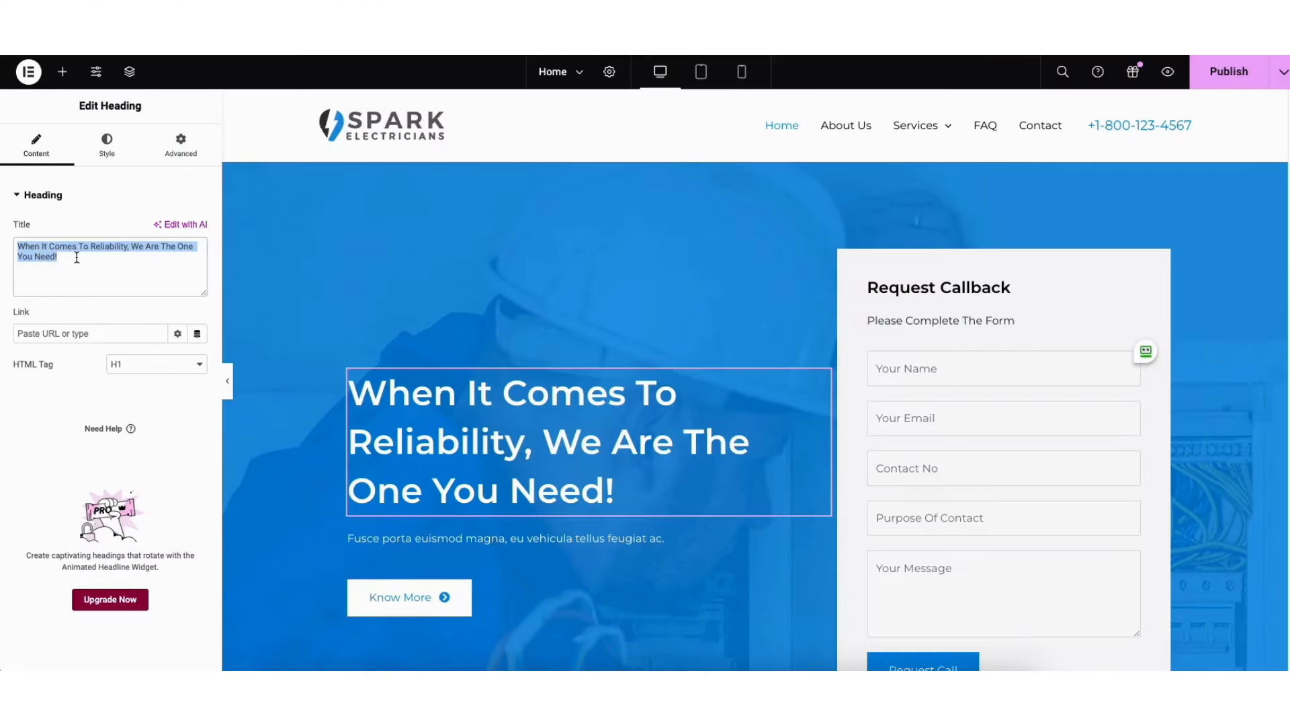
Replace the hero heading's title with "Demo Electrician Service Website".
{"action": "type", "text": "Demo Electrician Service Website"}
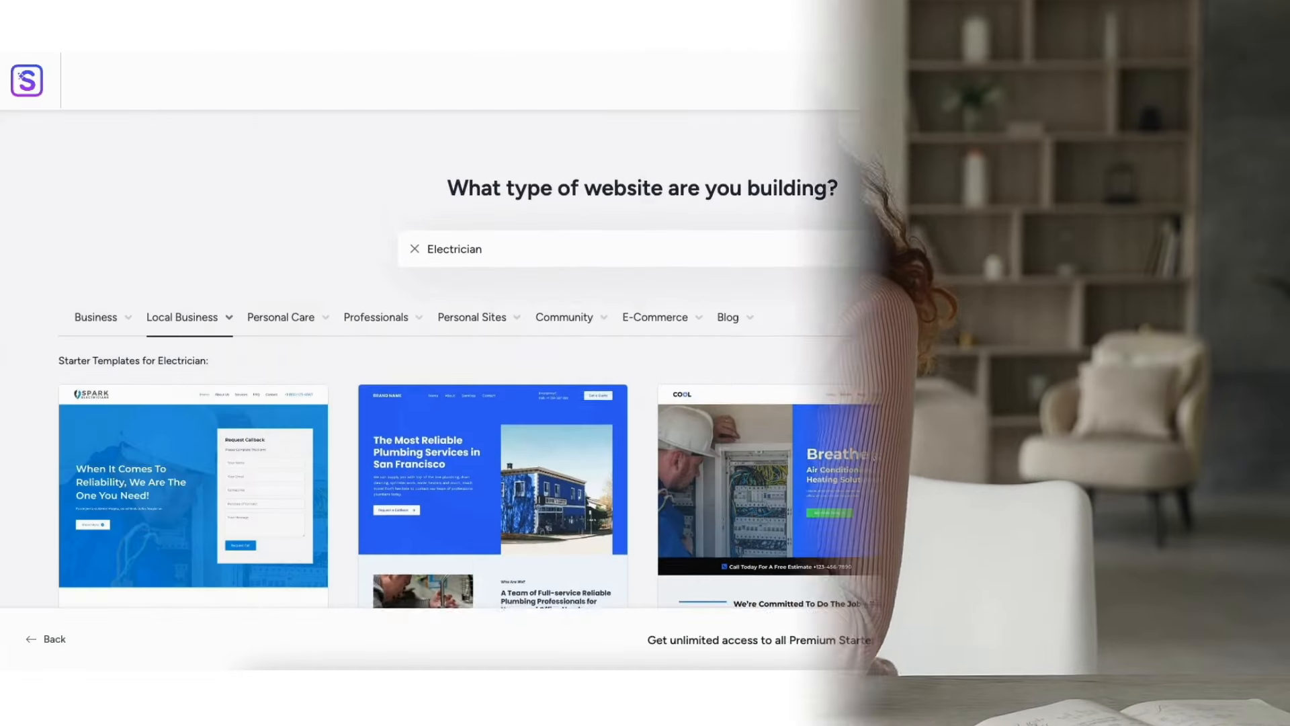
{"action": "scroll", "coordinate": [646, 376], "scroll_direction": "down", "scroll_amount": 2}
{"action": "scroll", "coordinate": [646, 375], "scroll_direction": "down", "scroll_amount": 5}
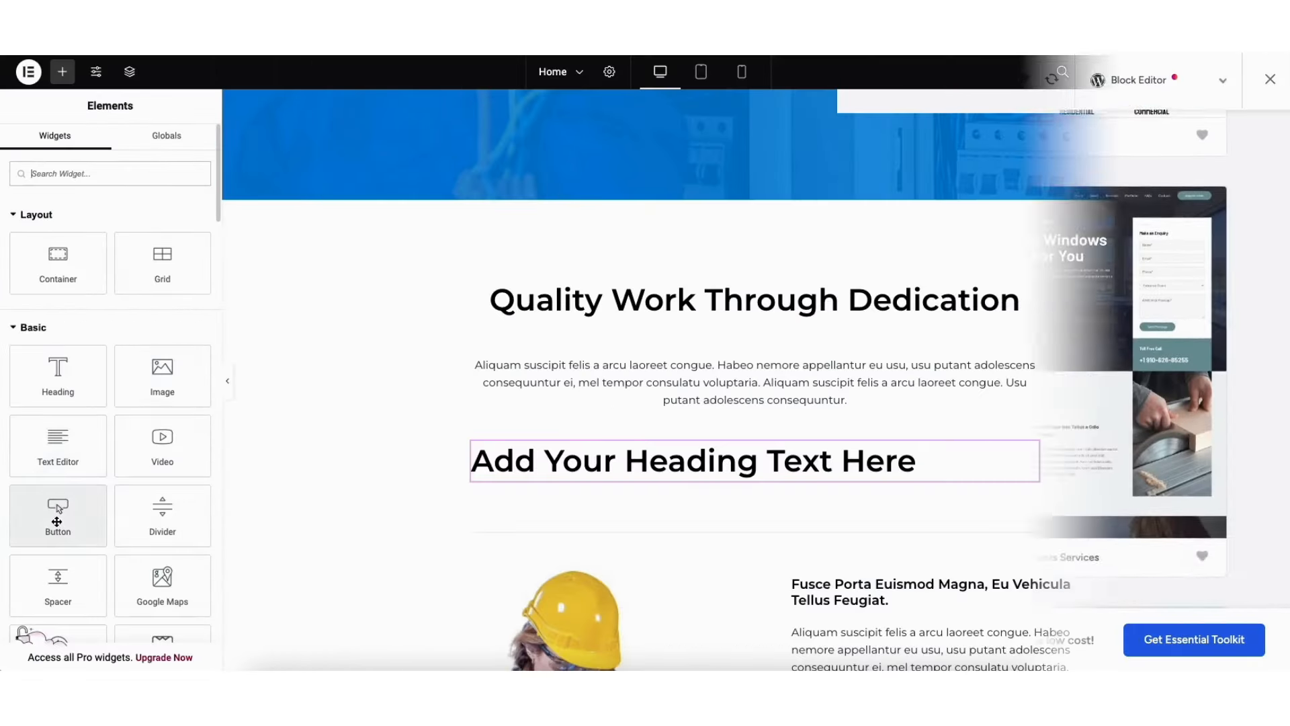
Insert a Button widget under the "Add Your Heading Text Here" heading and a Heading widget below the introductory paragraph.
{"action": "left_click_drag", "start_coordinate": [58, 522], "coordinate": [689, 510]}
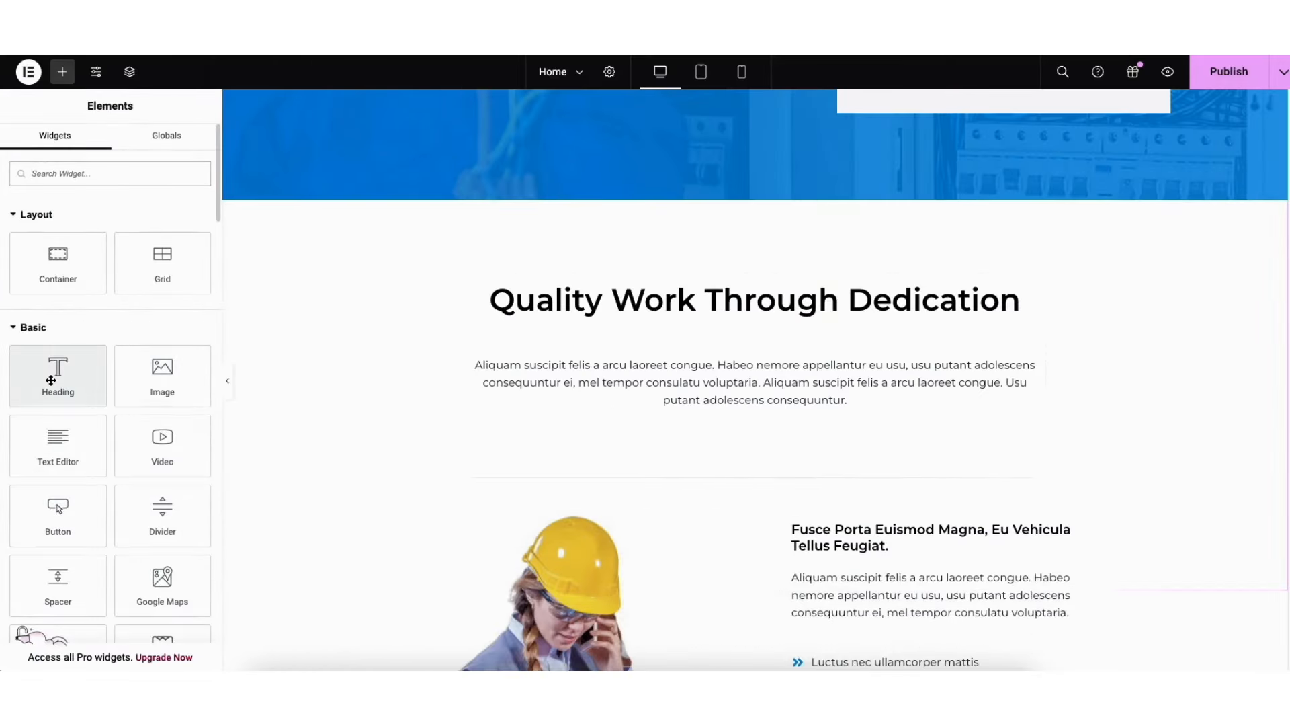
{"action": "left_click_drag", "start_coordinate": [52, 380], "coordinate": [686, 406]}
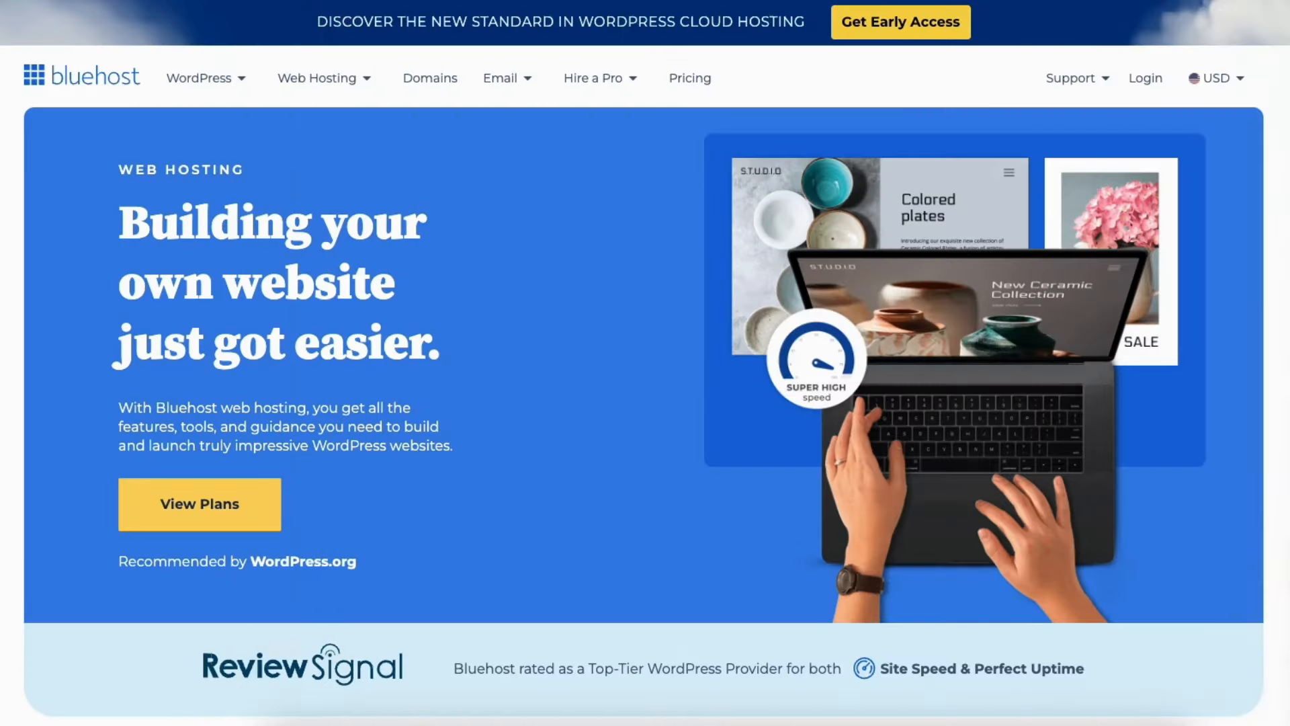
Examine Bluehost's web hosting plans, their prices and features, and the services presented on its homepage.
{"action": "scroll", "coordinate": [646, 363], "scroll_direction": "down", "scroll_amount": 5}
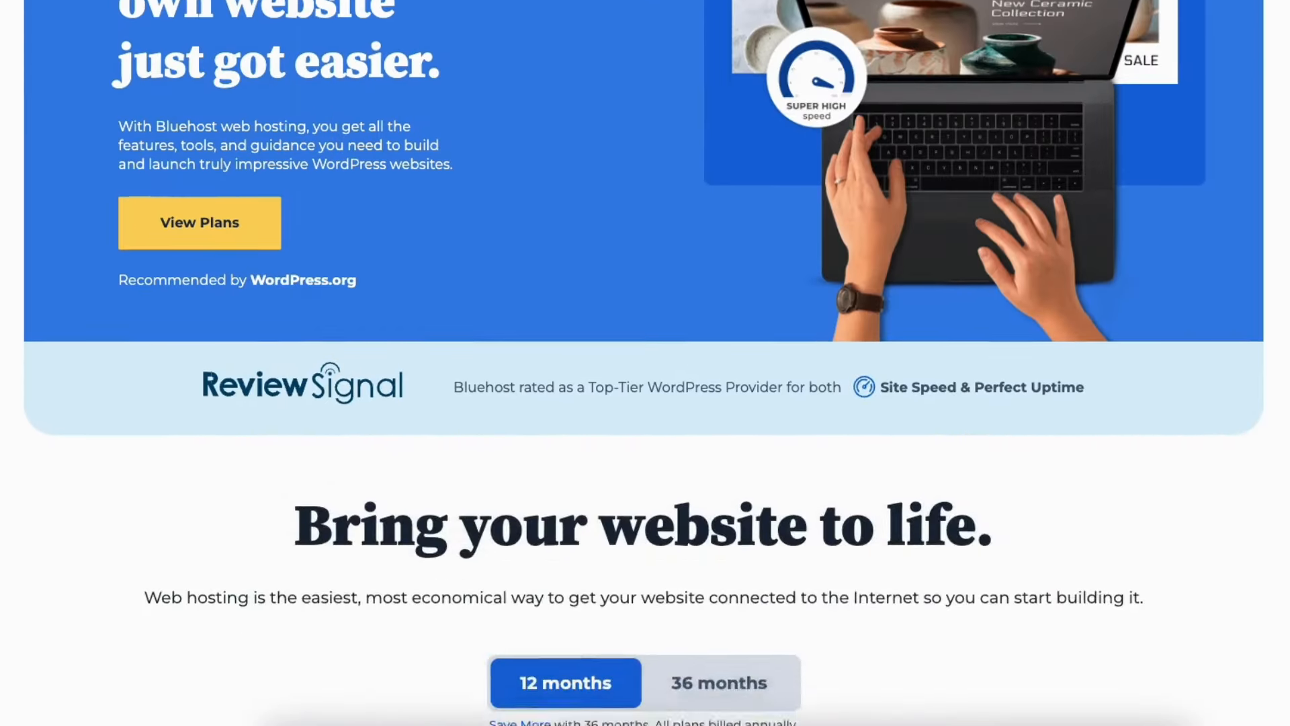
{"action": "scroll", "coordinate": [646, 364], "scroll_direction": "down", "scroll_amount": 9}
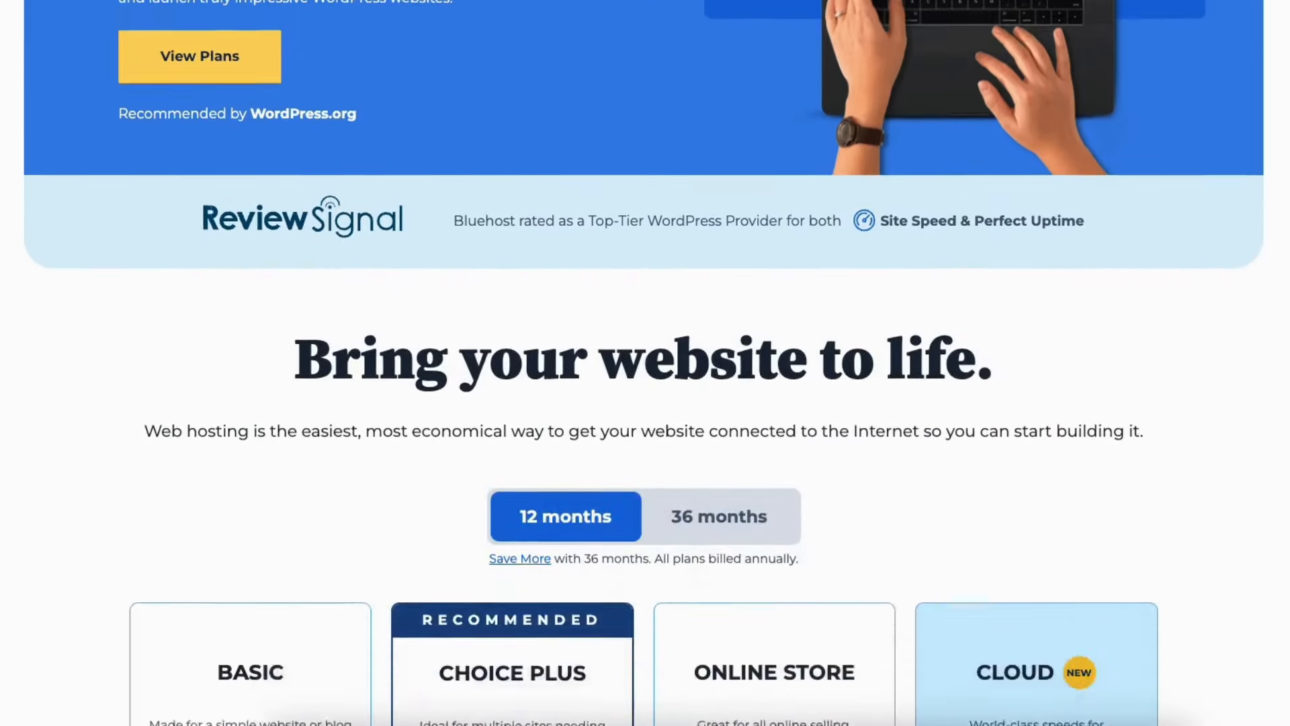
{"action": "scroll", "coordinate": [645, 363], "scroll_direction": "down", "scroll_amount": 10}
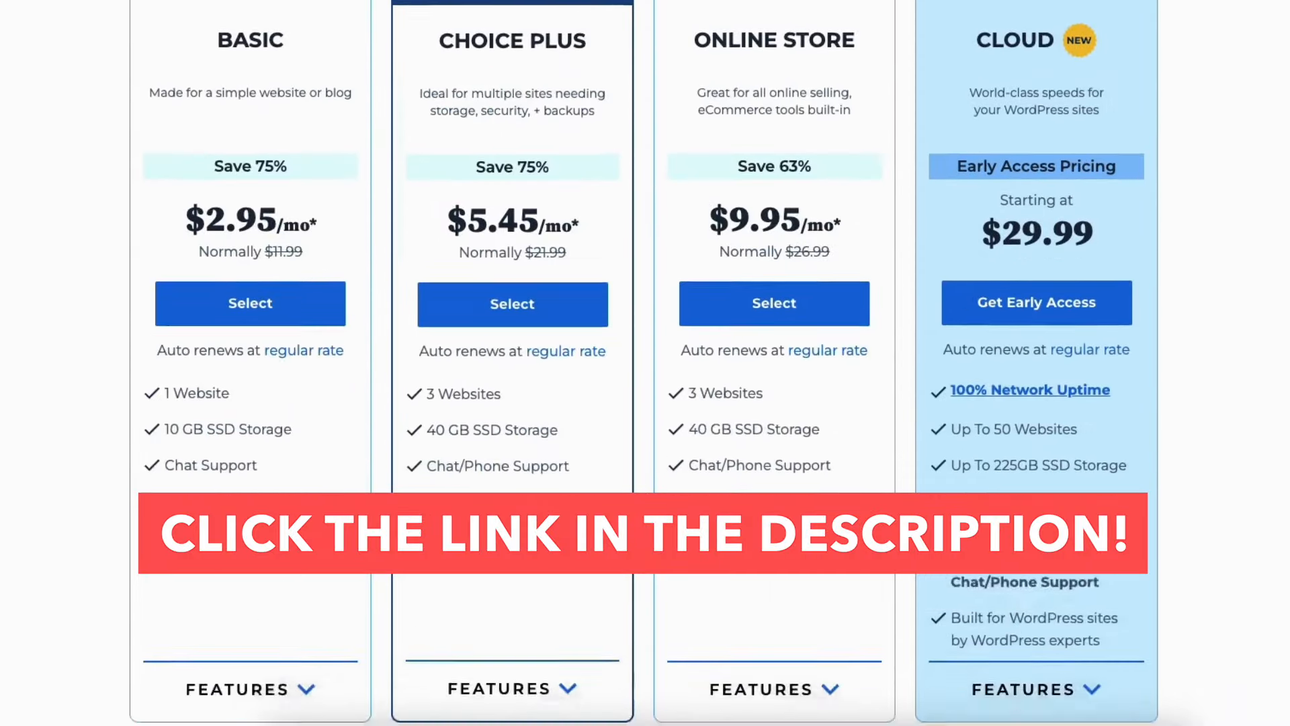
{"action": "scroll", "coordinate": [645, 362], "scroll_direction": "down", "scroll_amount": 5}
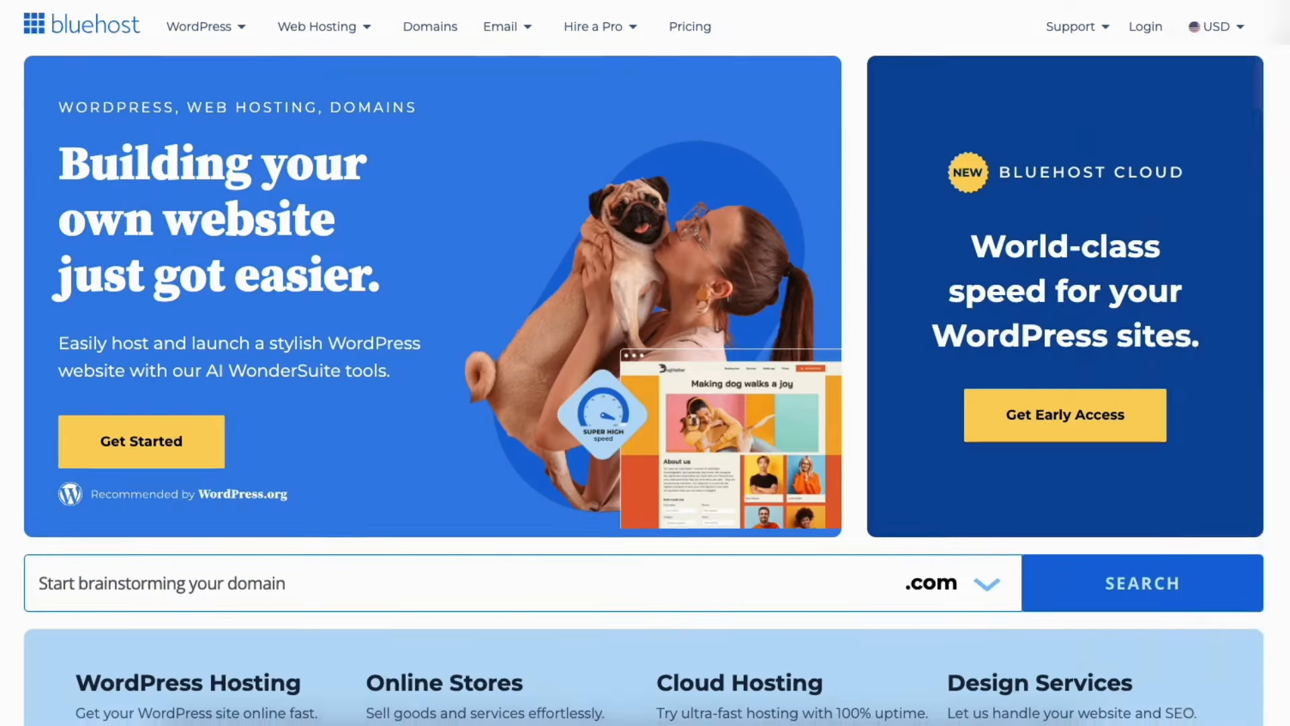
{"action": "scroll", "coordinate": [646, 364], "scroll_direction": "down", "scroll_amount": 7}
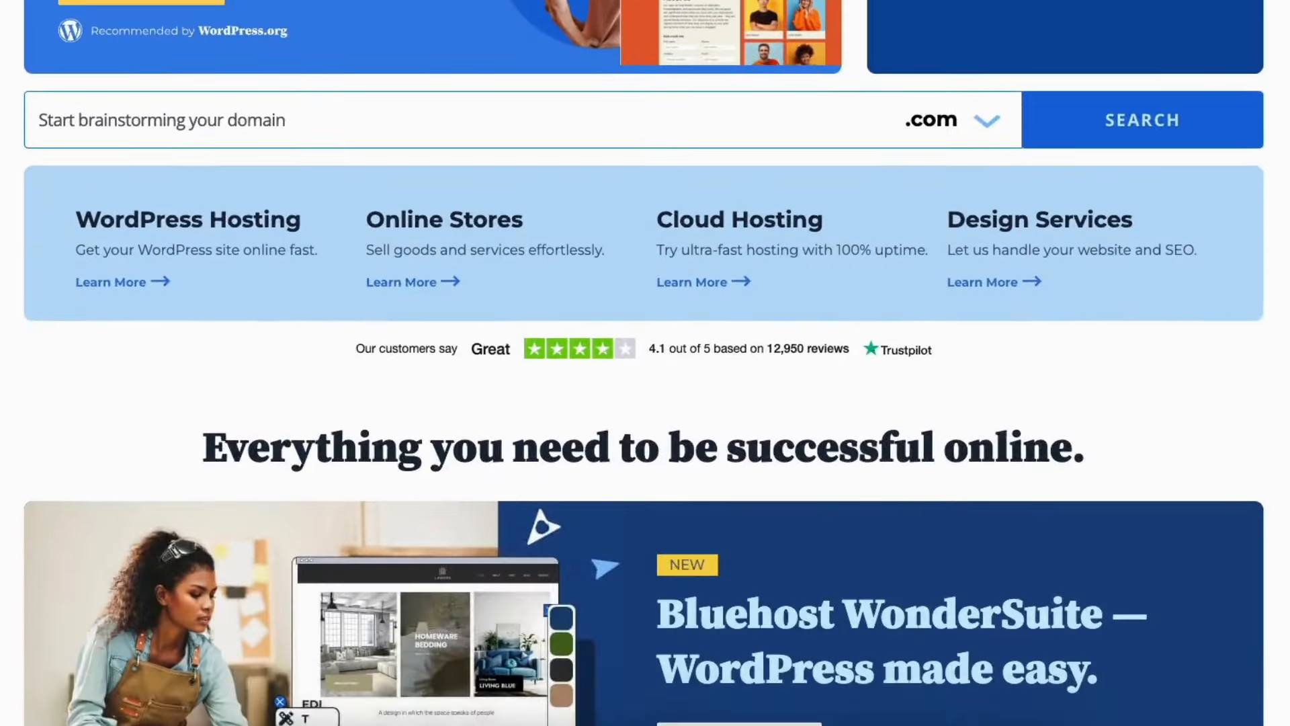
{"action": "scroll", "coordinate": [646, 403], "scroll_direction": "down", "scroll_amount": 10}
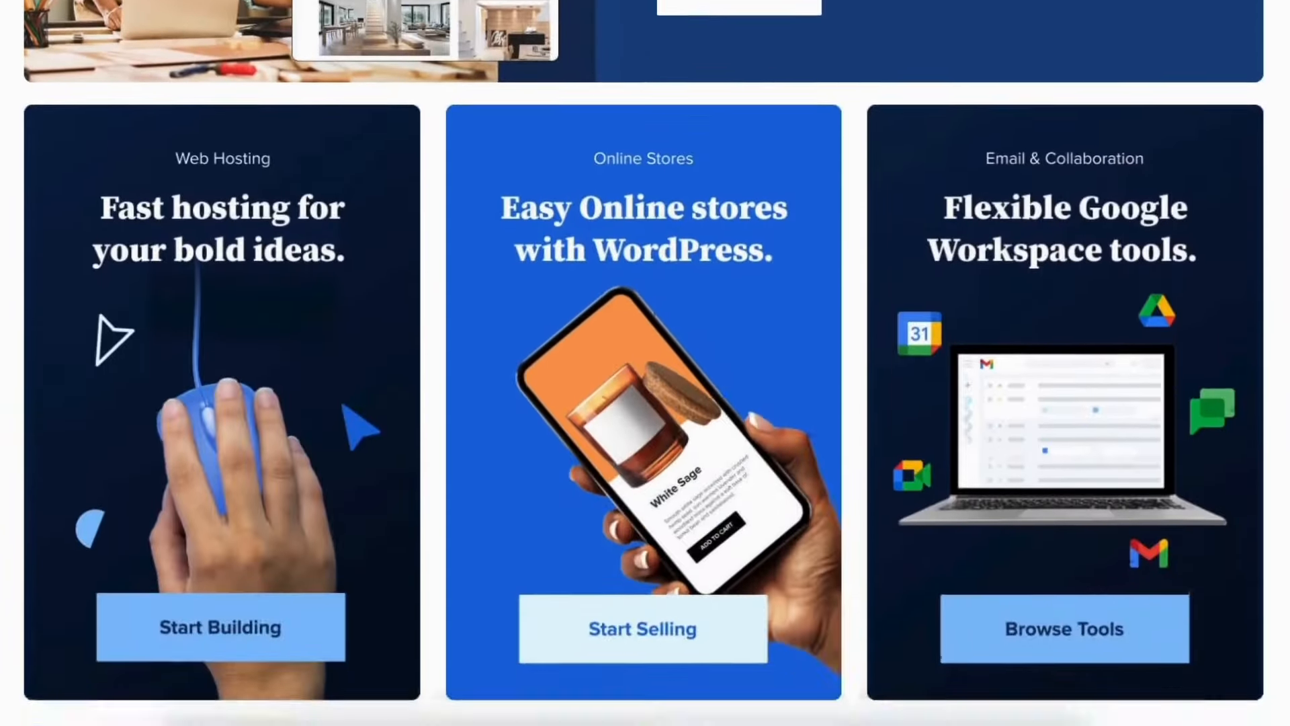
{"action": "scroll", "coordinate": [646, 363], "scroll_direction": "down", "scroll_amount": 10}
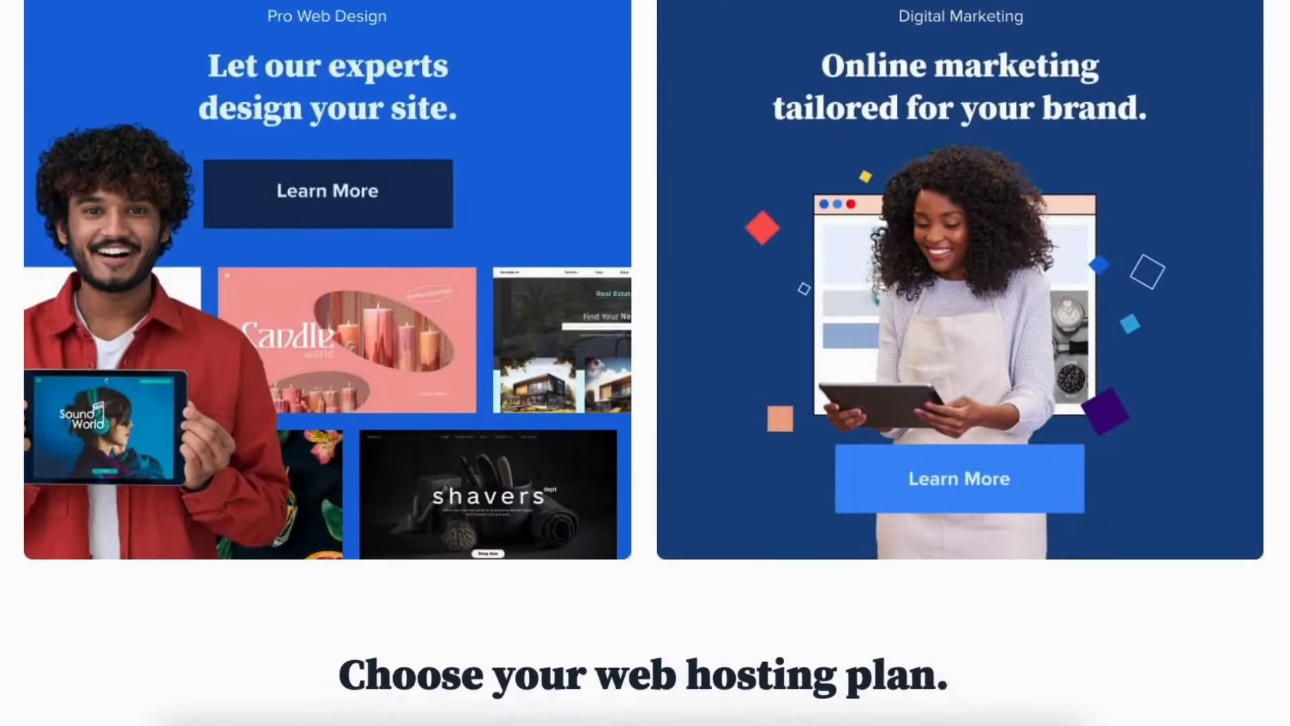
{"action": "scroll", "coordinate": [645, 363], "scroll_direction": "down", "scroll_amount": 9}
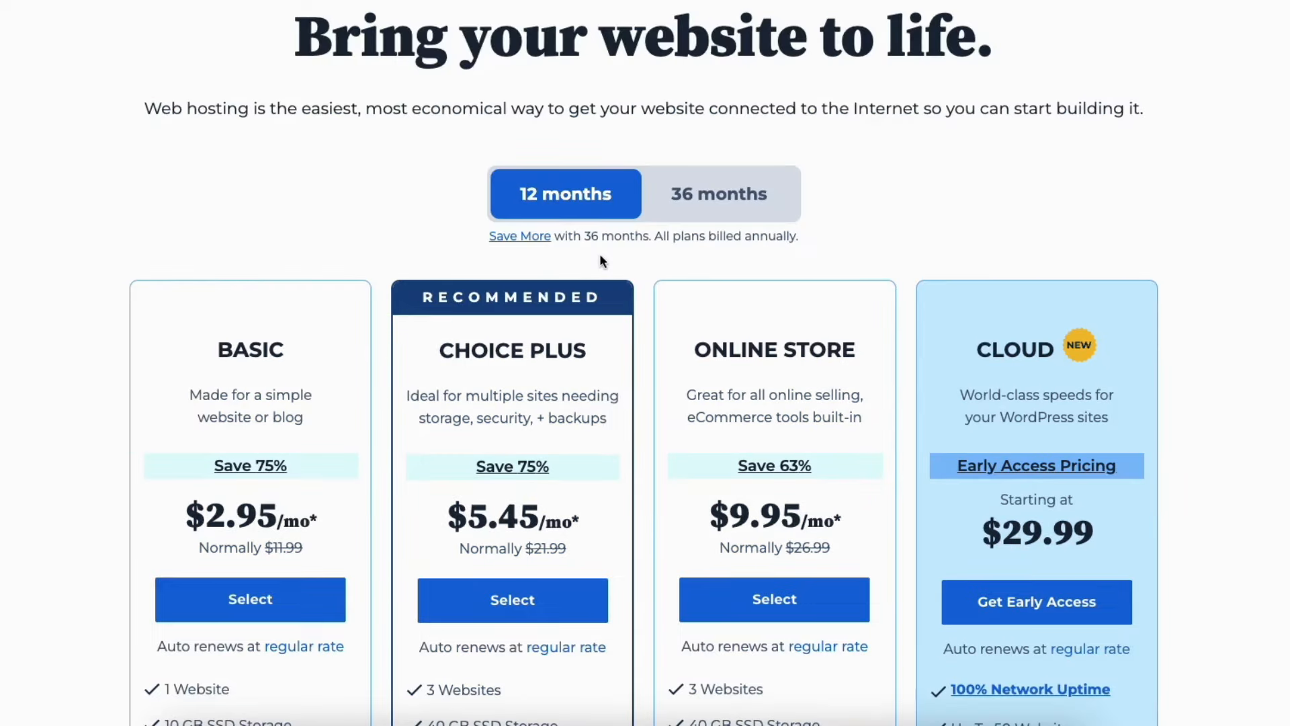
Compare the 12-month and 36-month prices of the hosting plans and review what each plan includes.
{"action": "left_click", "coordinate": [693, 201]}
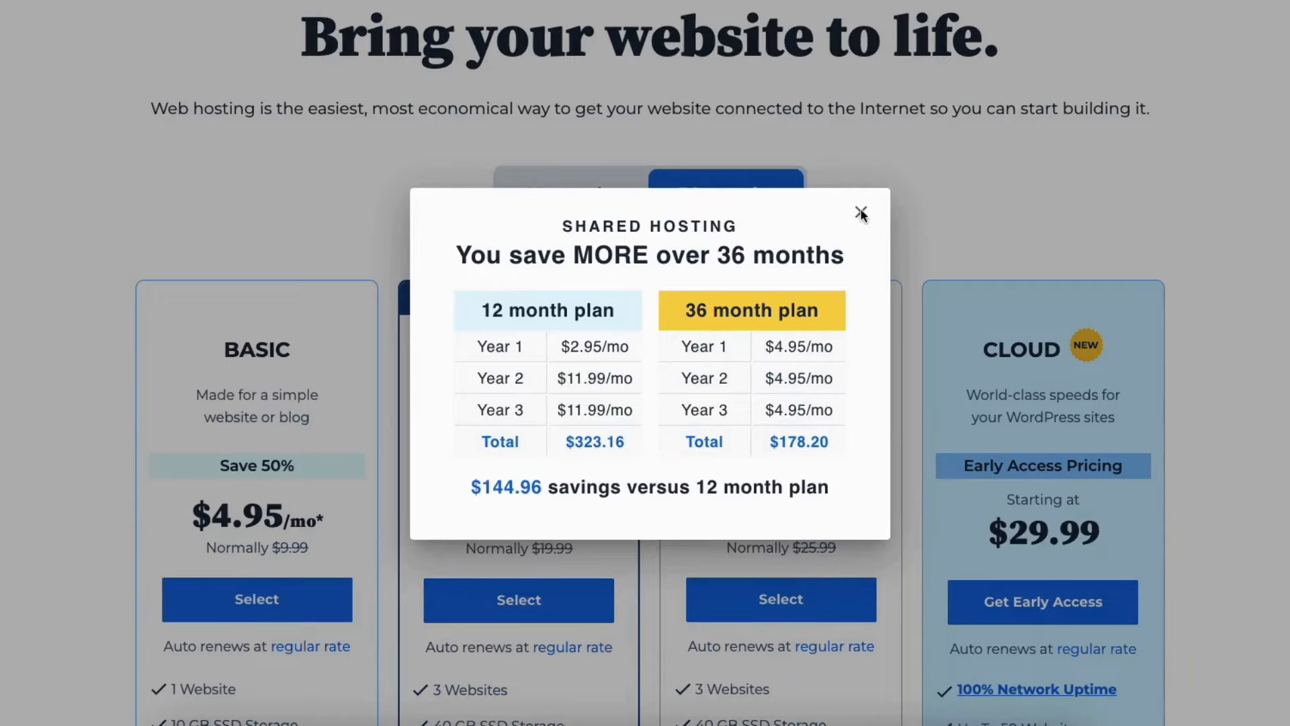
{"action": "left_click", "coordinate": [862, 215]}
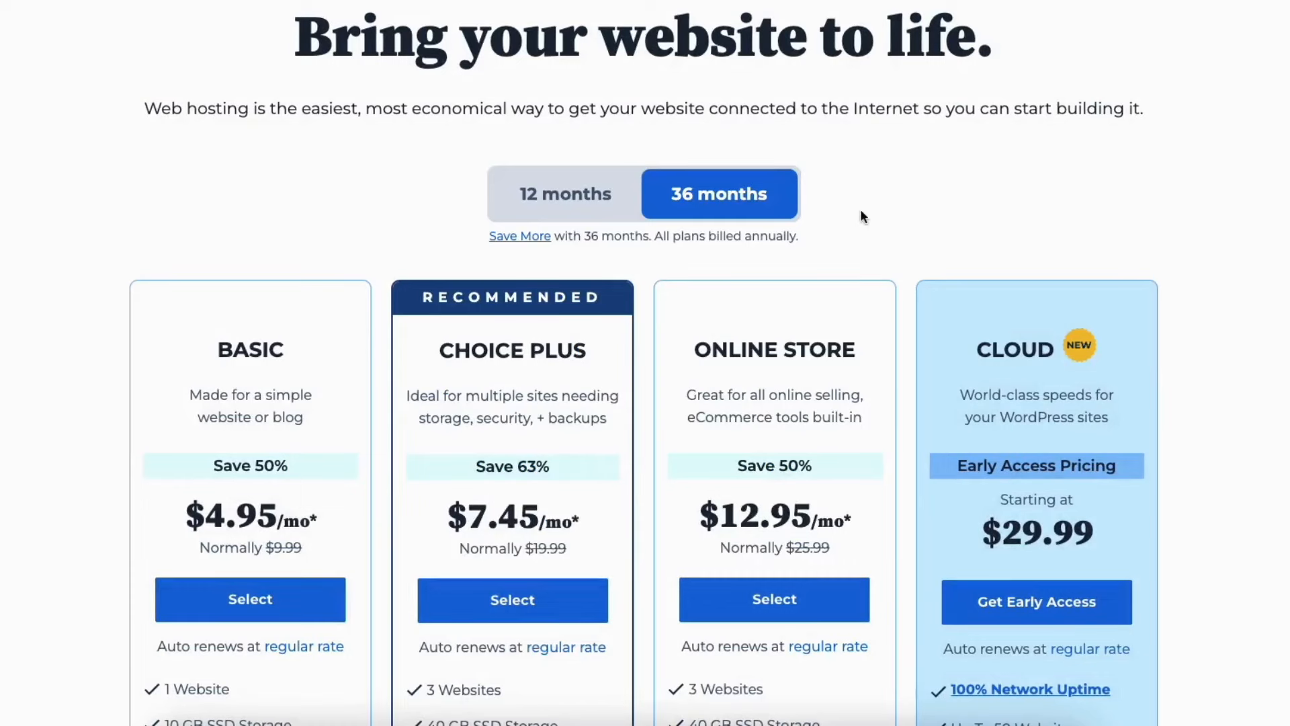
{"action": "left_click", "coordinate": [574, 199]}
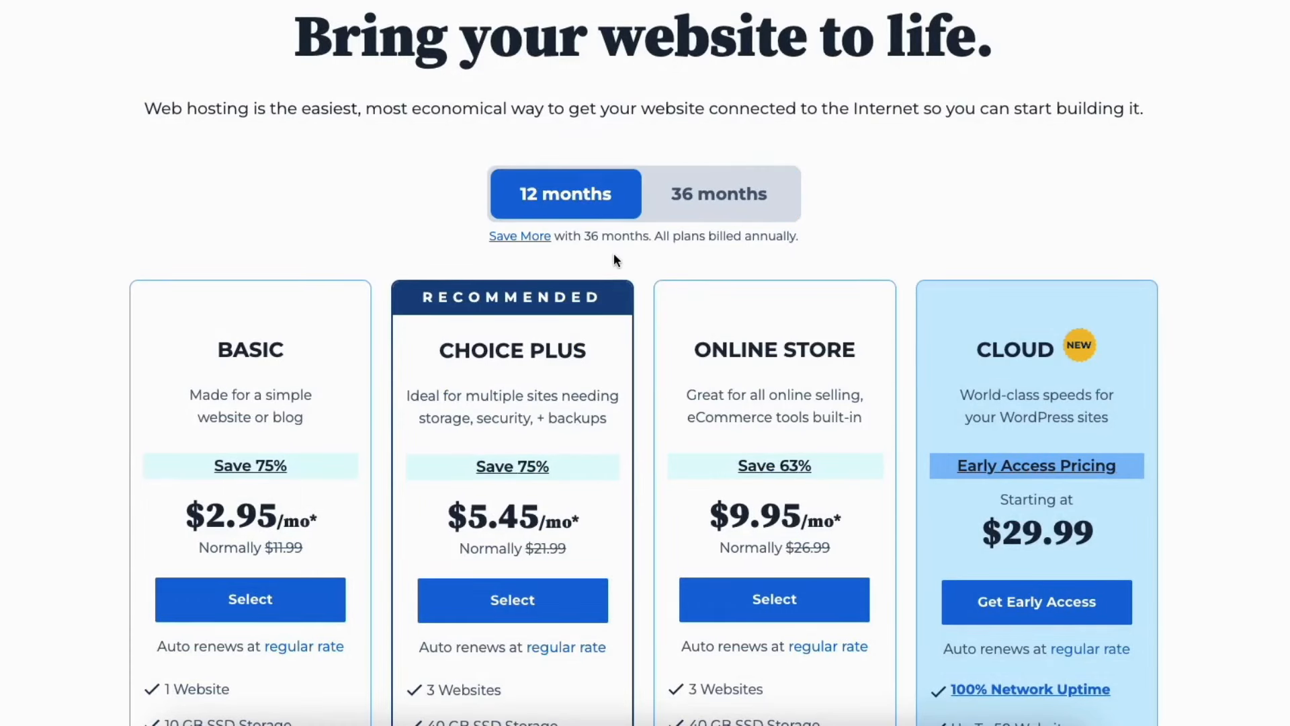
{"action": "left_click", "coordinate": [704, 197]}
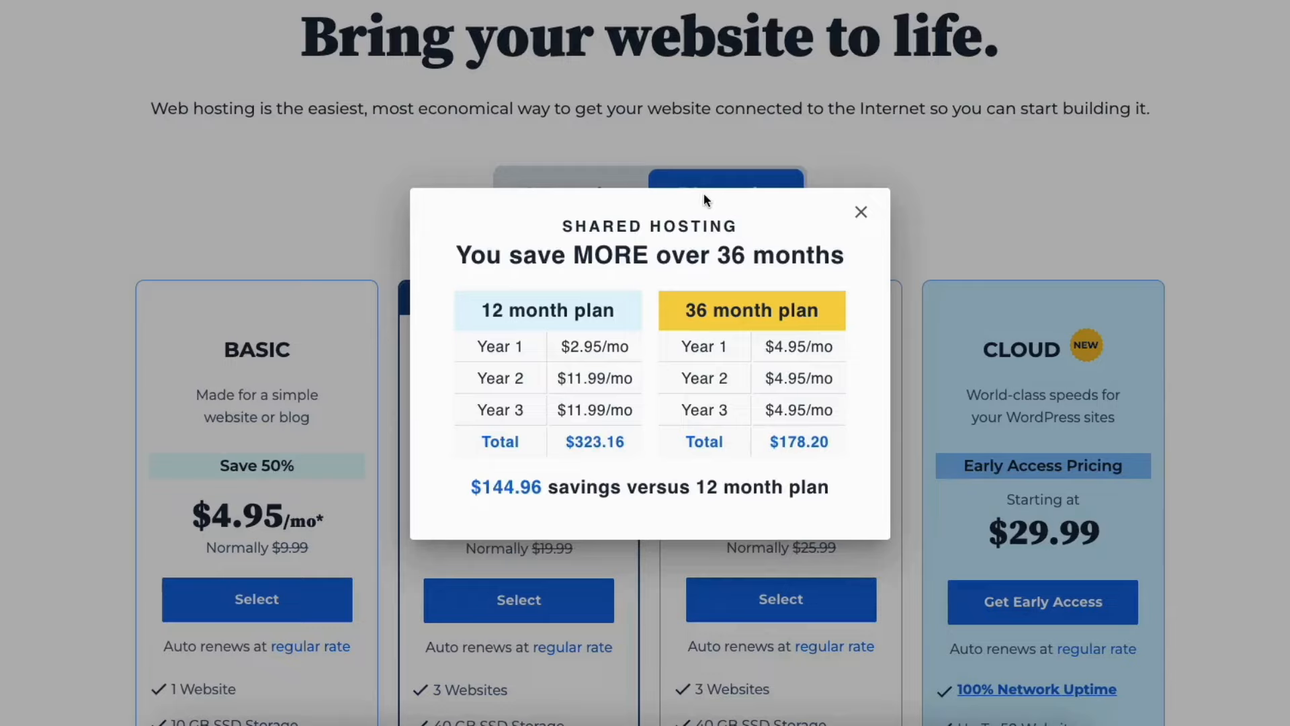
{"action": "left_click", "coordinate": [859, 211]}
{"action": "scroll", "coordinate": [861, 208], "scroll_direction": "down", "scroll_amount": 4}
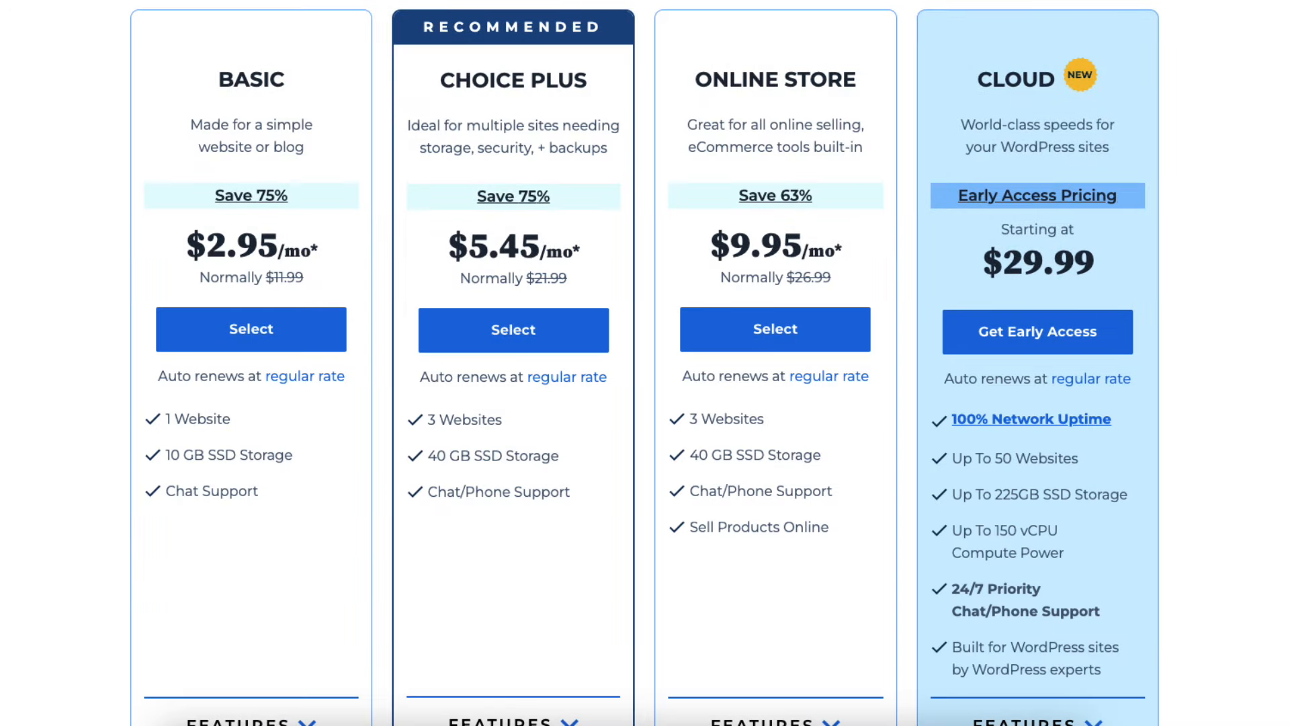
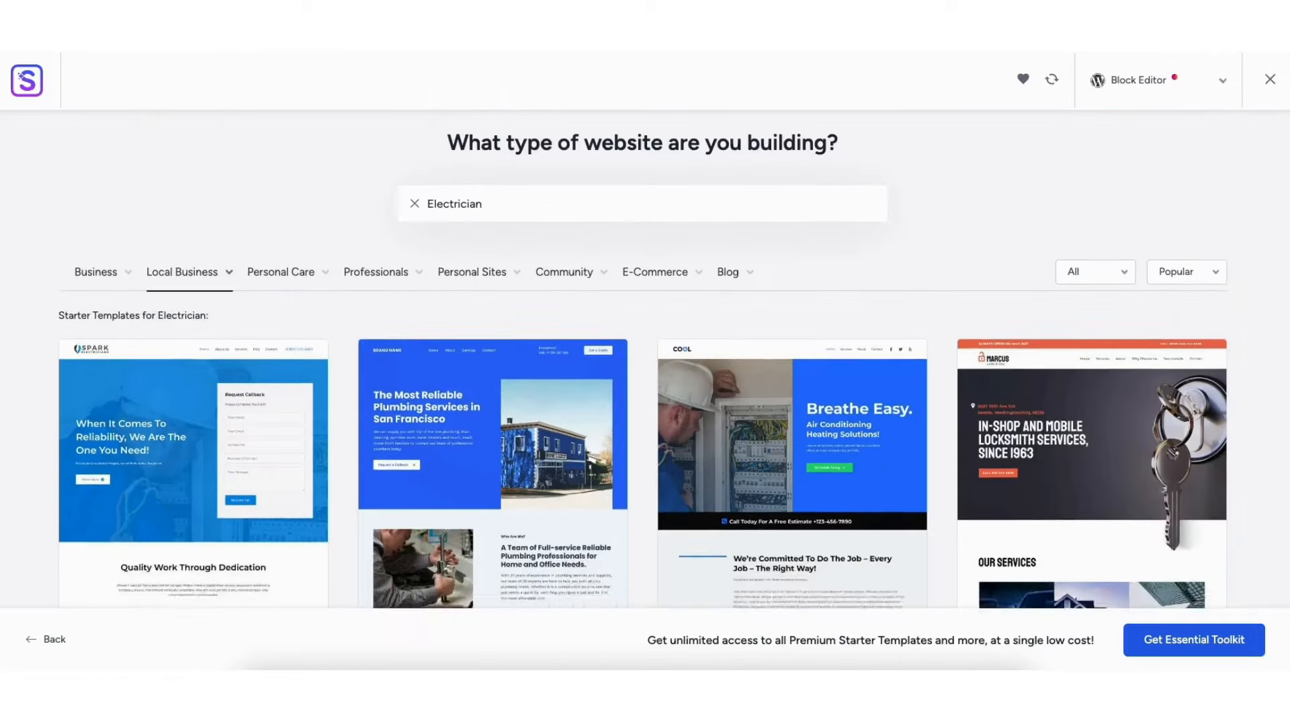
{"action": "scroll", "coordinate": [644, 360], "scroll_direction": "down", "scroll_amount": 5}
{"action": "scroll", "coordinate": [643, 360], "scroll_direction": "down", "scroll_amount": 3}
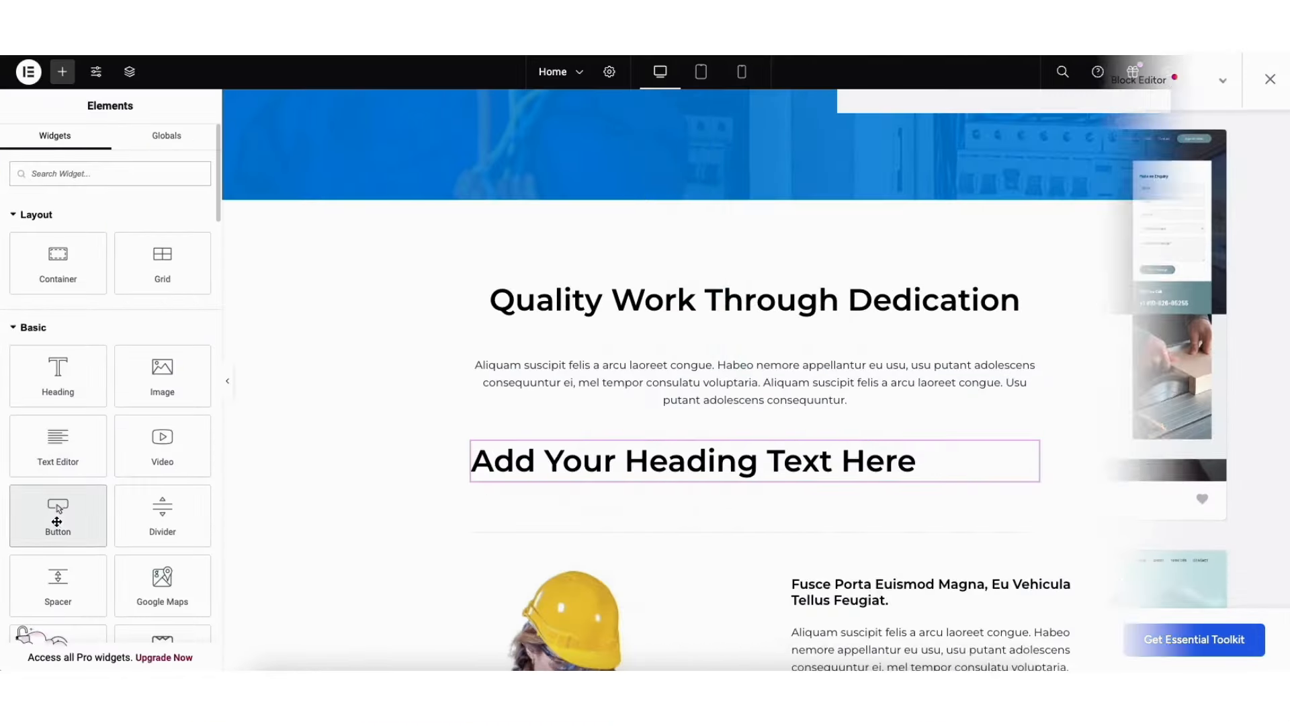
Place a Button widget directly beneath the placeholder heading in the "Quality Work Through Dedication" section.
{"action": "left_click_drag", "start_coordinate": [57, 514], "coordinate": [687, 503]}
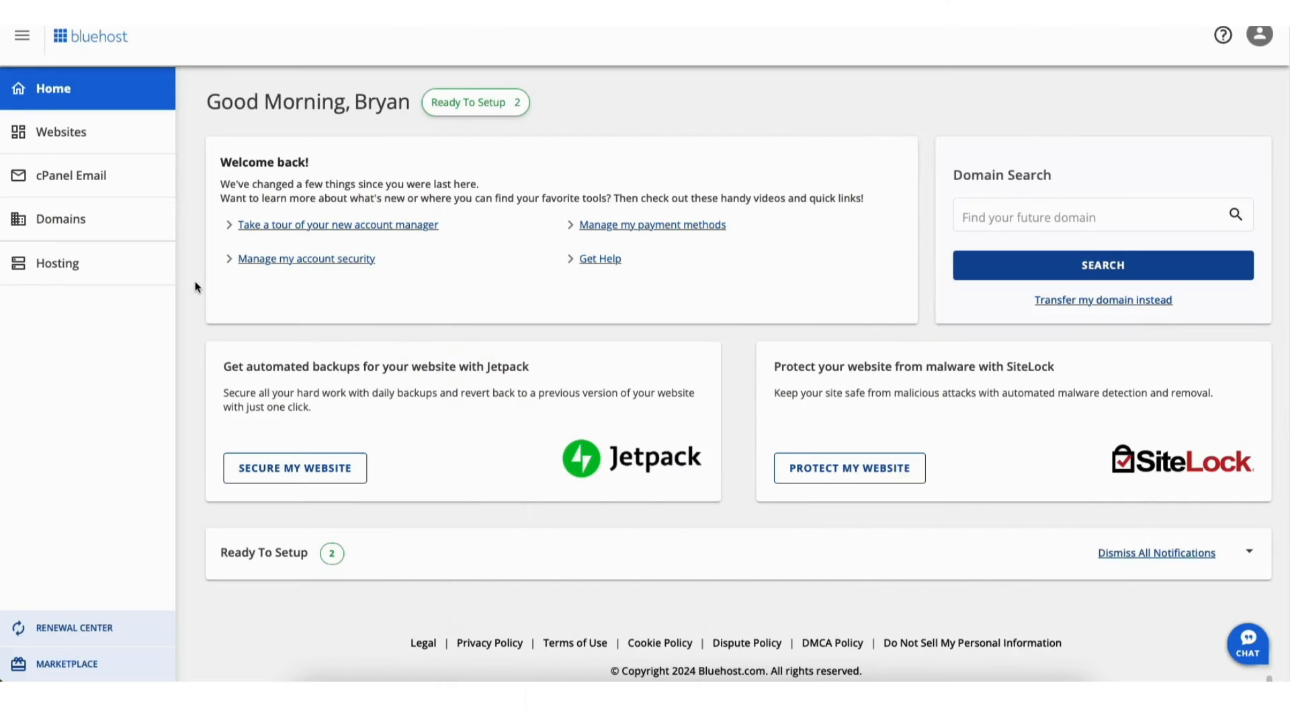
Open the settings of the Welcome site from the Bluehost account's website list.
{"action": "left_click", "coordinate": [65, 135]}
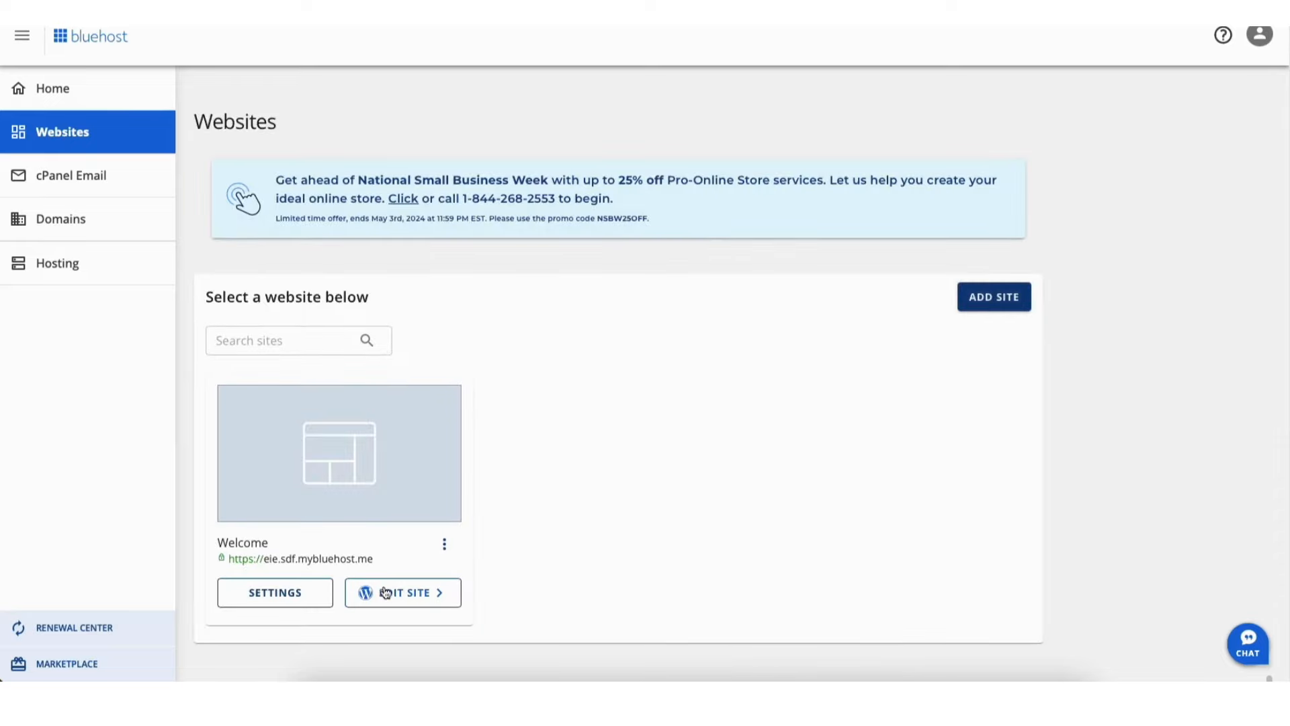
{"action": "left_click", "coordinate": [393, 593]}
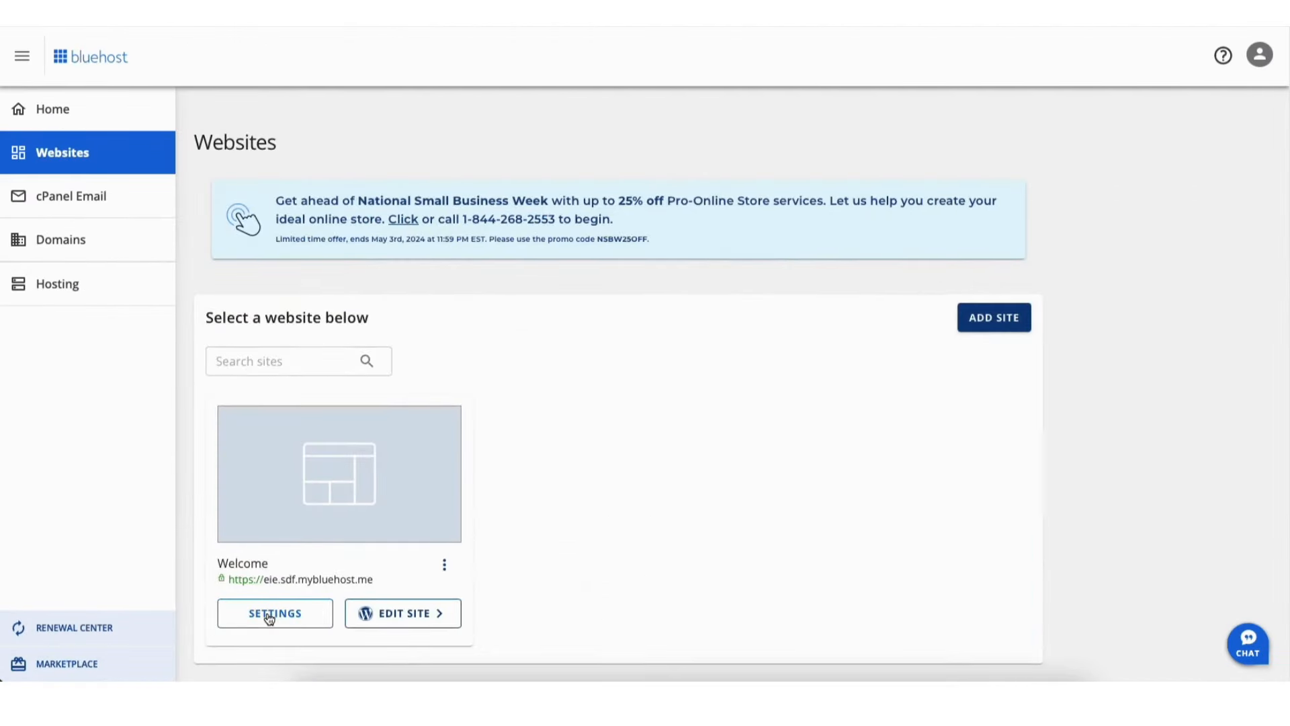
{"action": "left_click", "coordinate": [269, 613]}
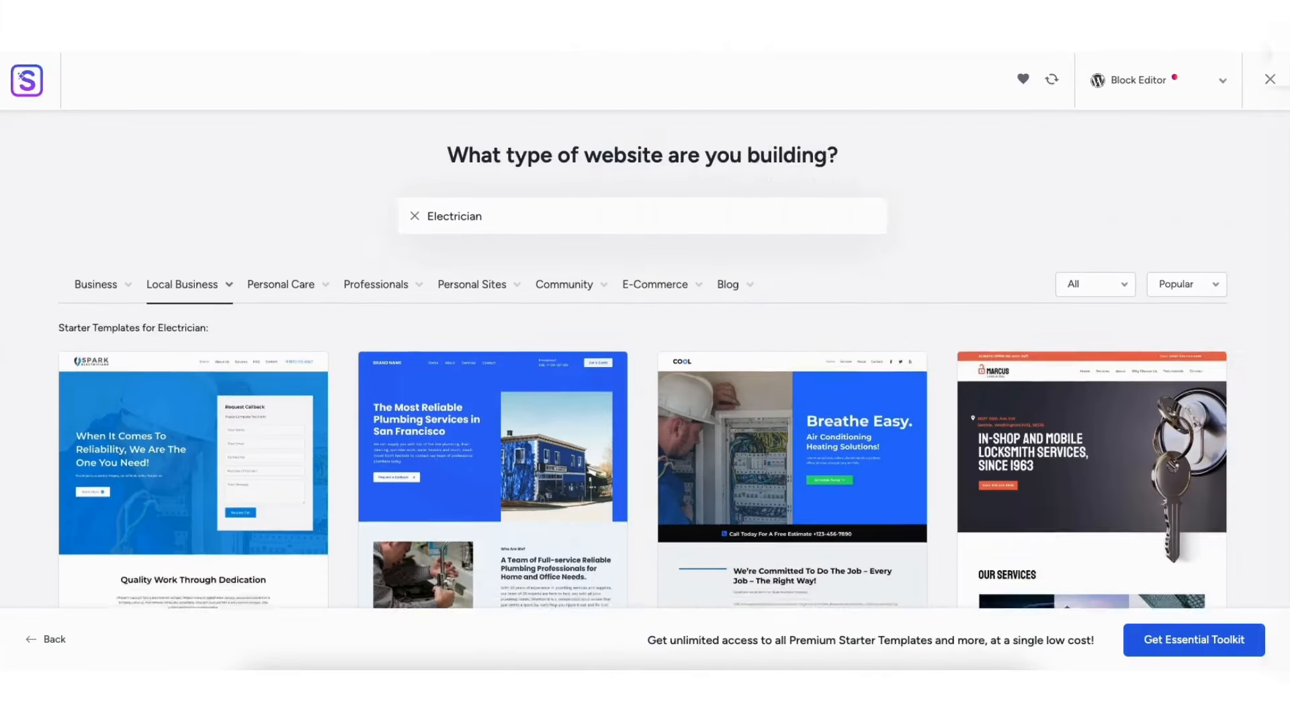
{"action": "scroll", "coordinate": [645, 356], "scroll_direction": "down", "scroll_amount": 8}
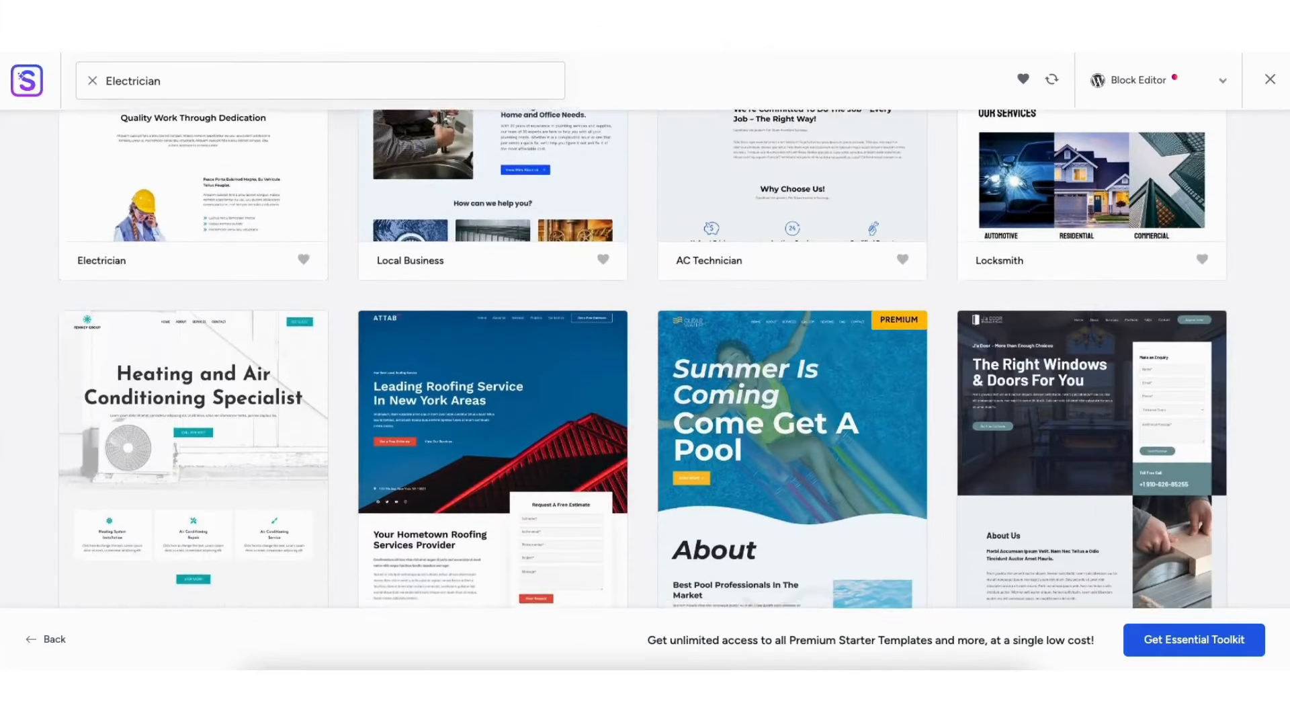
{"action": "scroll", "coordinate": [645, 357], "scroll_direction": "down", "scroll_amount": 3}
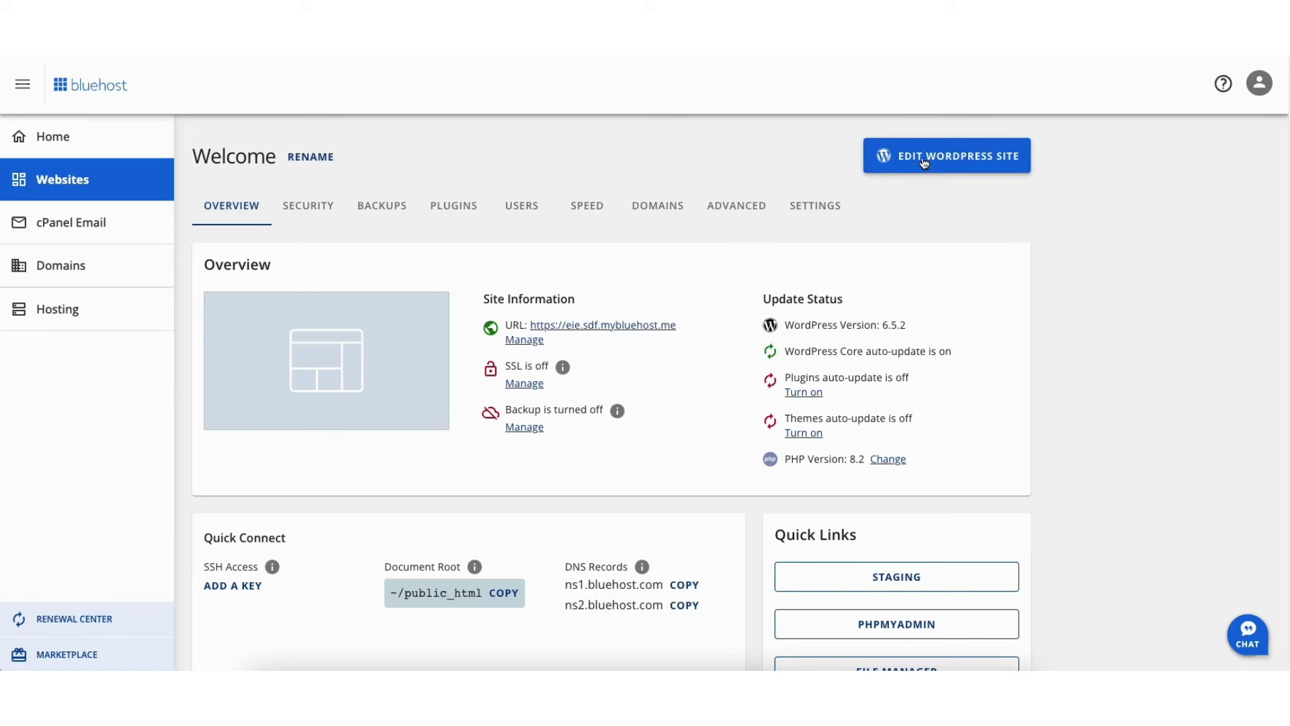
Open the Welcome site's WordPress admin and go to its General settings.
{"action": "left_click", "coordinate": [924, 164]}
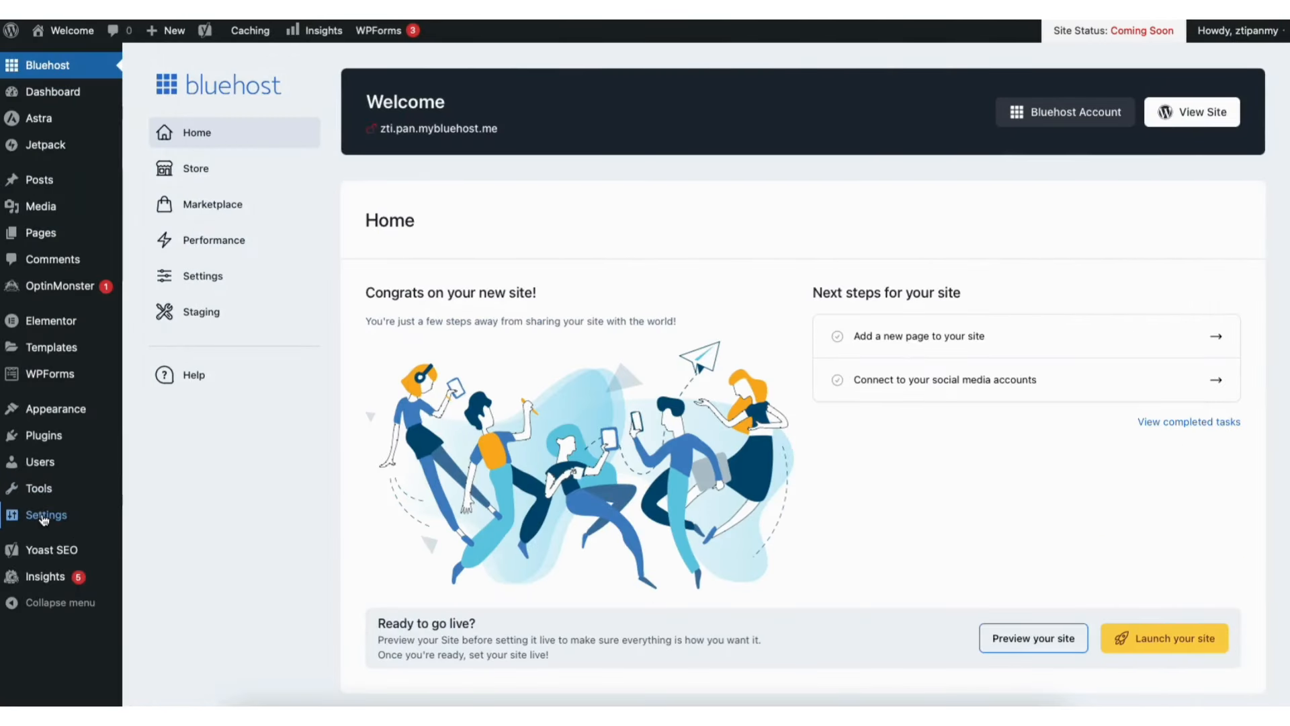
{"action": "mouse_move", "coordinate": [43, 520]}
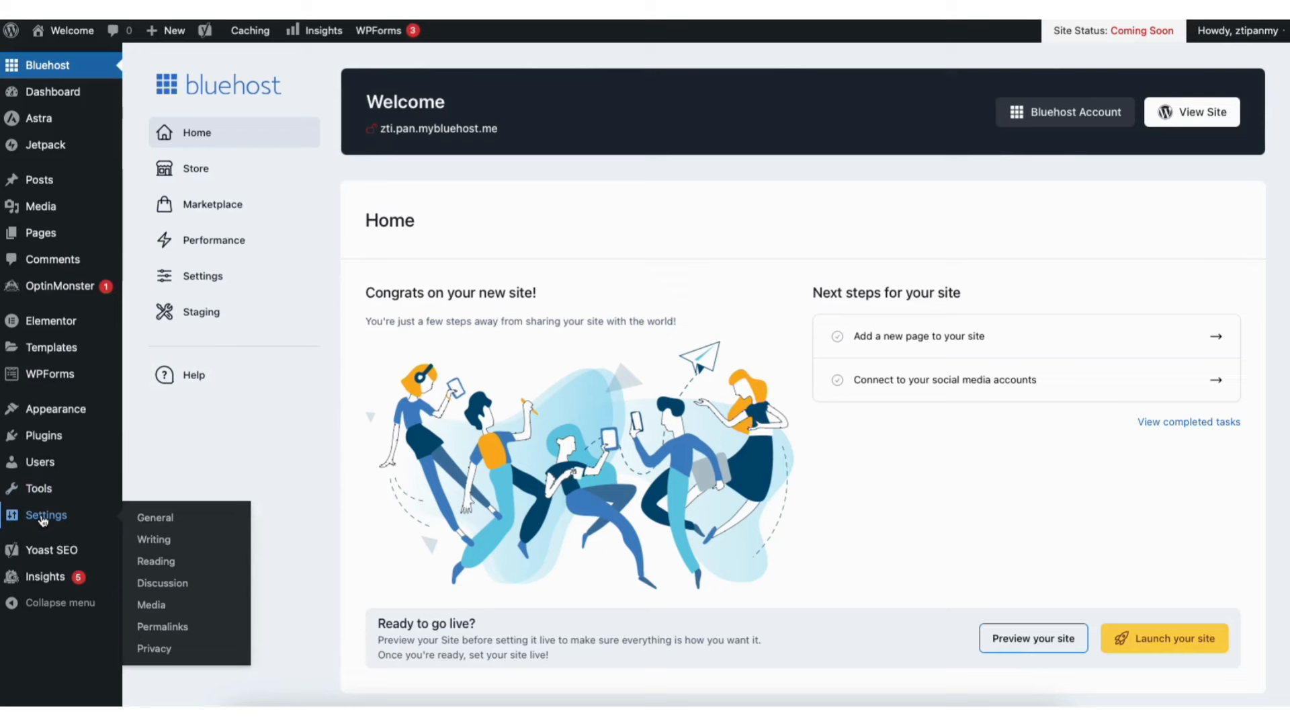
{"action": "left_click", "coordinate": [156, 518]}
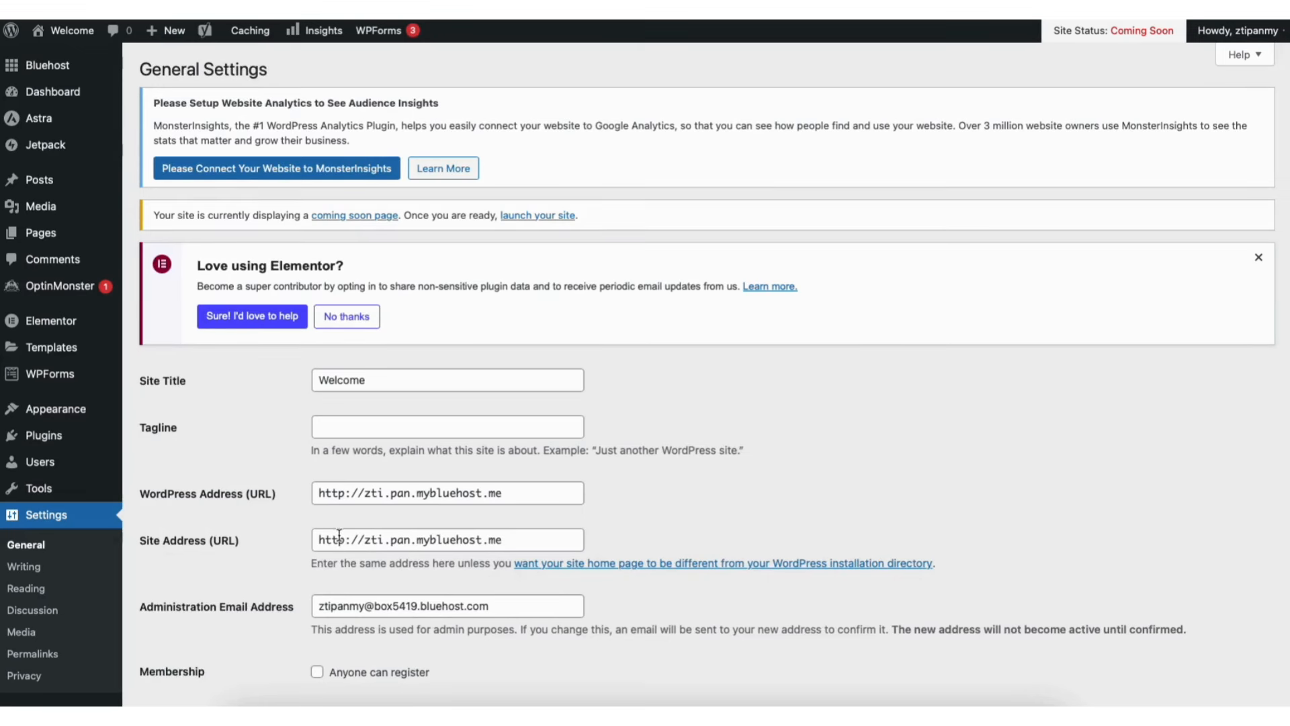
Change the WordPress Address and Site Address URLs from http to https and save the general settings.
{"action": "left_click", "coordinate": [345, 498]}
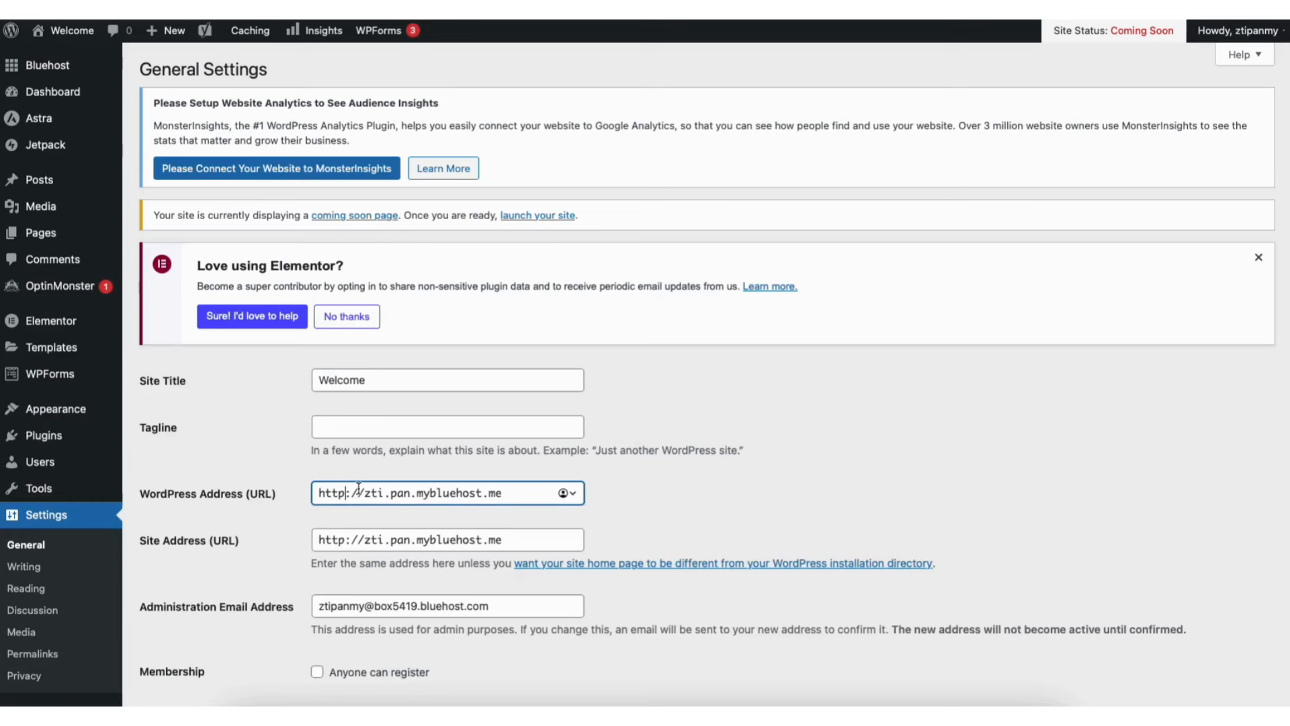
{"action": "type", "text": "s"}
{"action": "left_click", "coordinate": [347, 541]}
{"action": "type", "text": "s"}
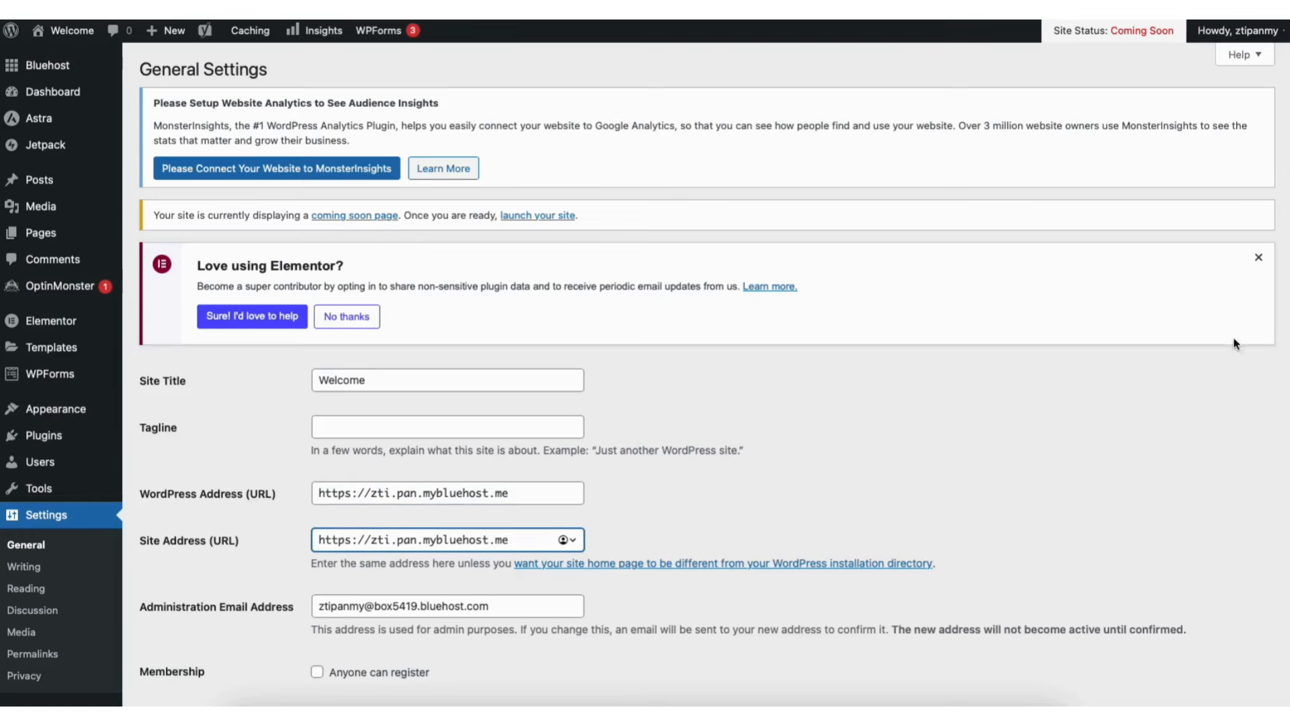
{"action": "left_click_drag", "start_coordinate": [1287, 278], "coordinate": [1284, 695]}
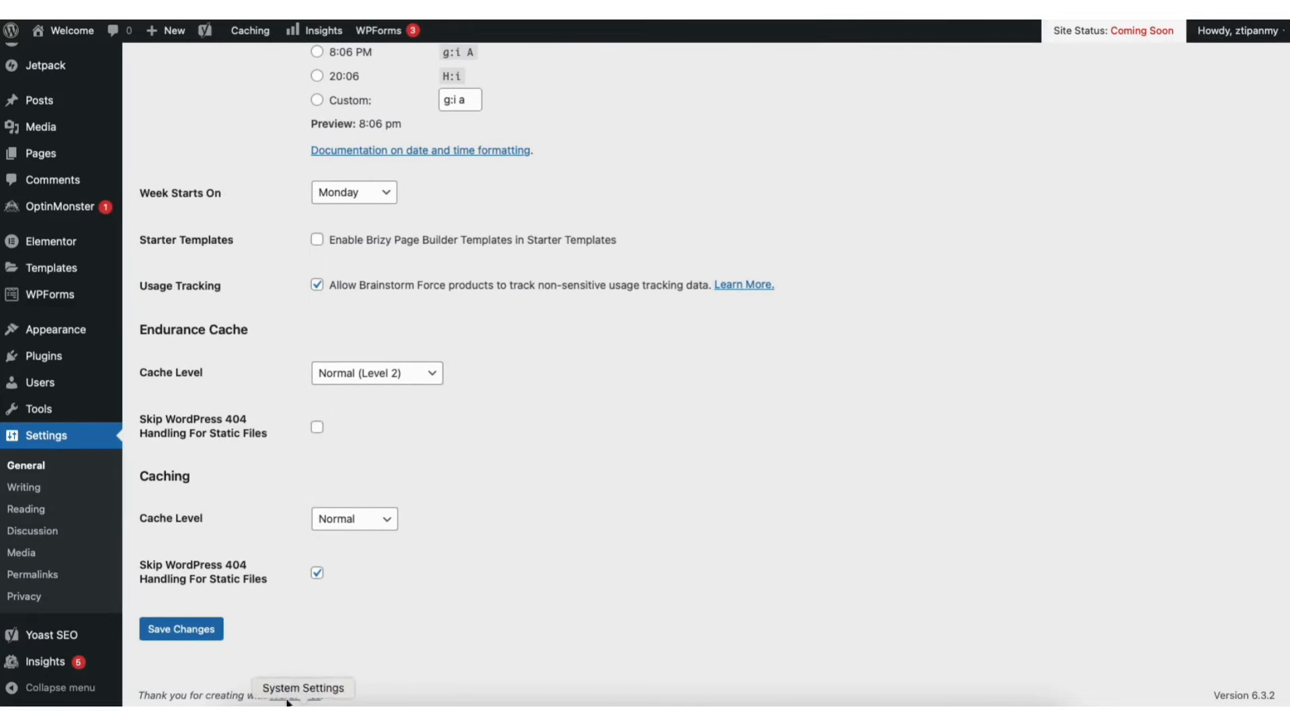
{"action": "left_click", "coordinate": [202, 626]}
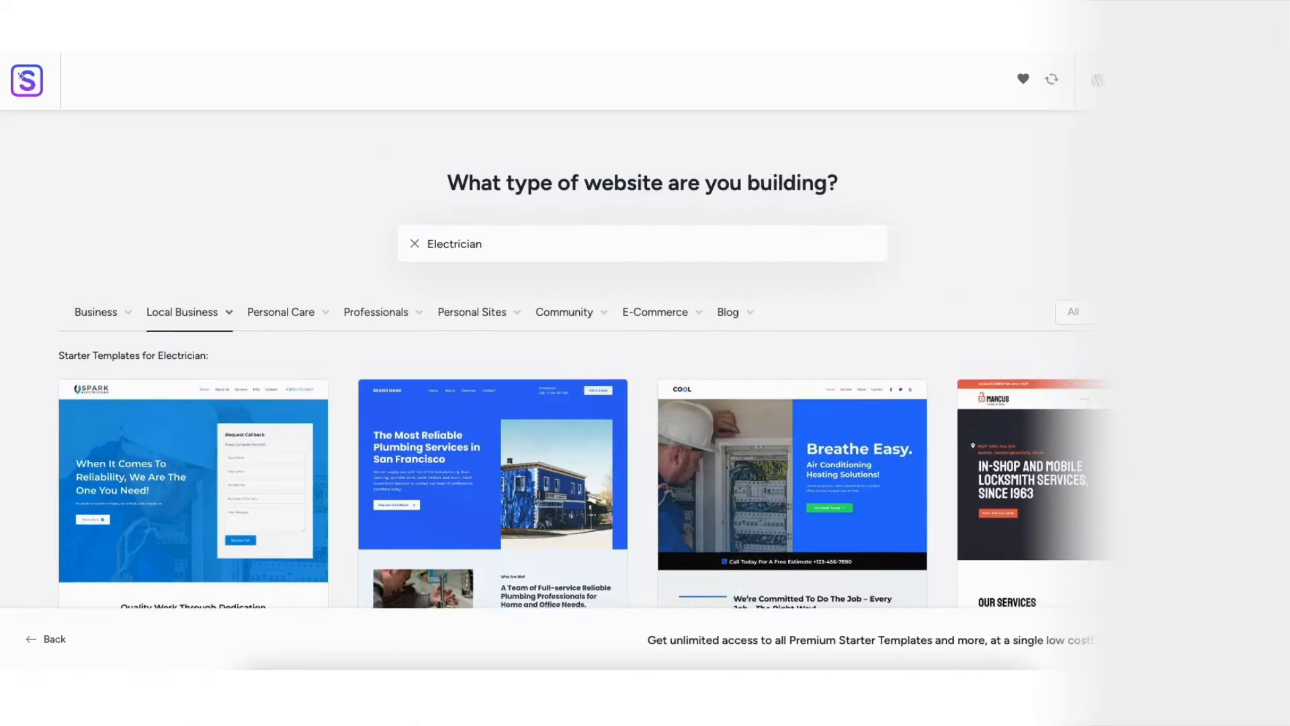
{"action": "scroll", "coordinate": [643, 360], "scroll_direction": "down", "scroll_amount": 5}
{"action": "scroll", "coordinate": [643, 359], "scroll_direction": "down", "scroll_amount": 5}
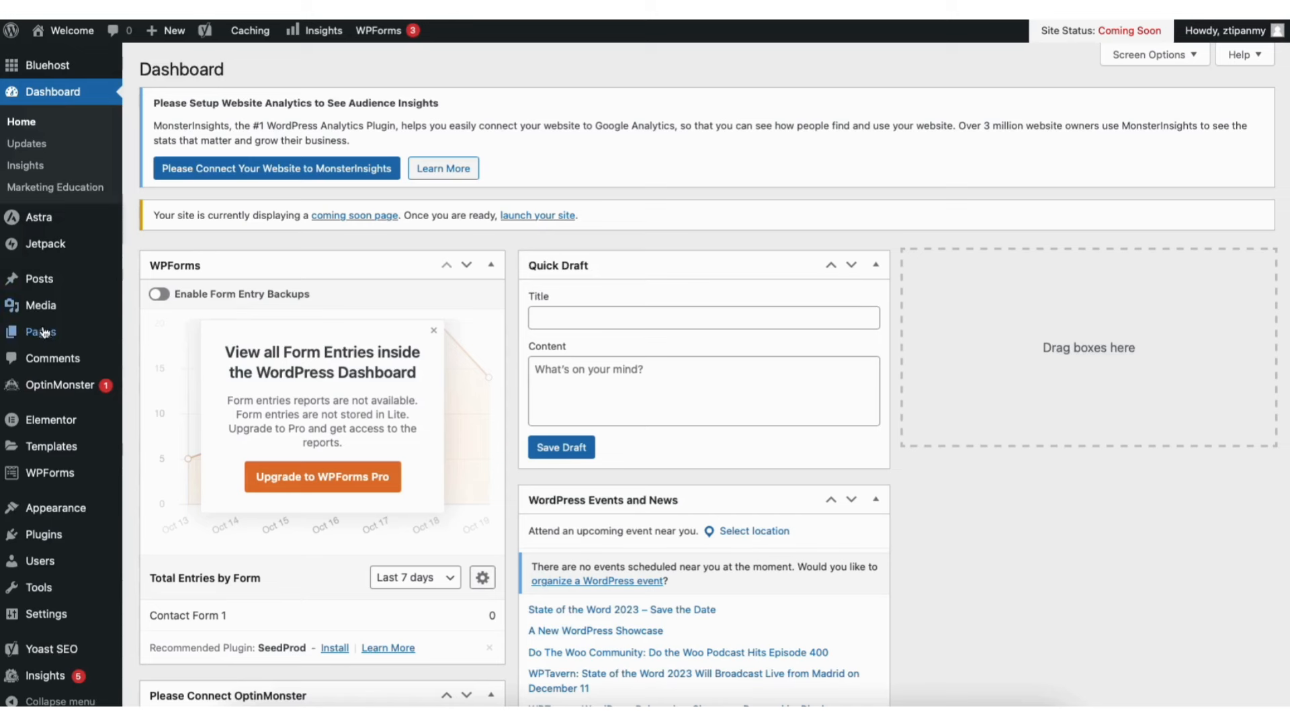
Open the page for adding new WordPress themes and look through the popular themes.
{"action": "mouse_move", "coordinate": [57, 510]}
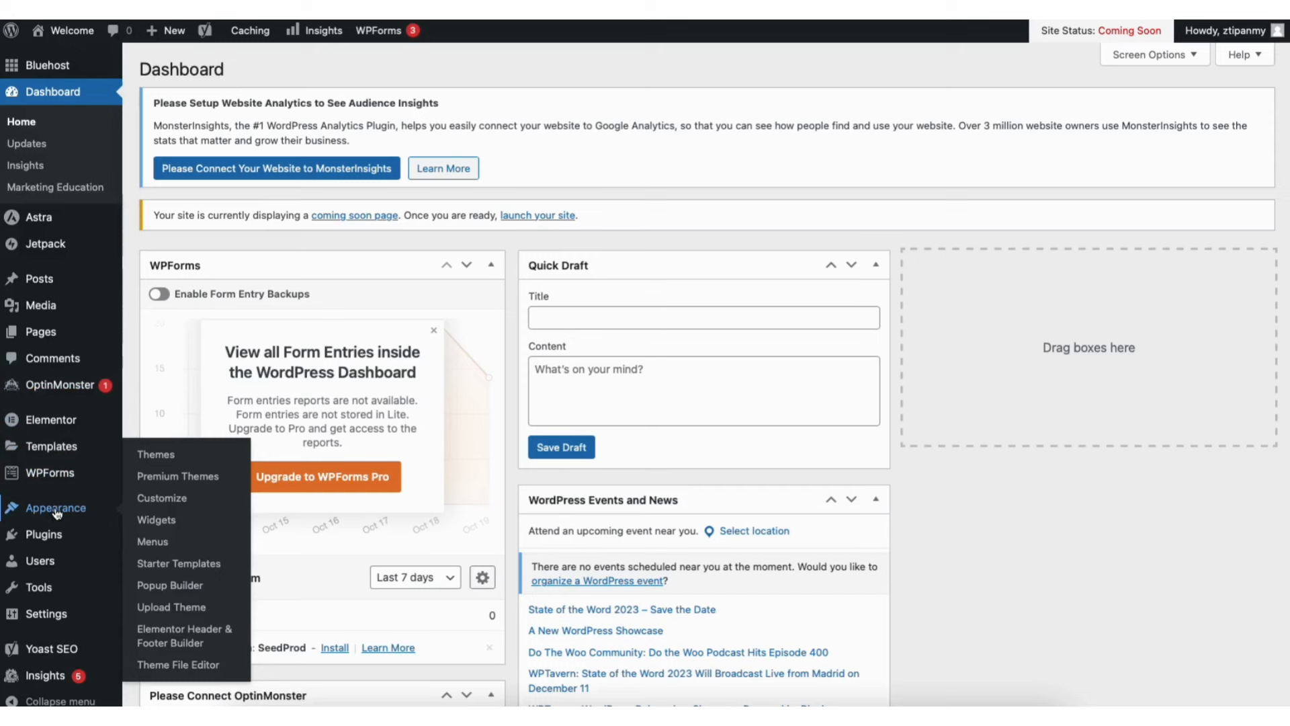
{"action": "left_click", "coordinate": [160, 457]}
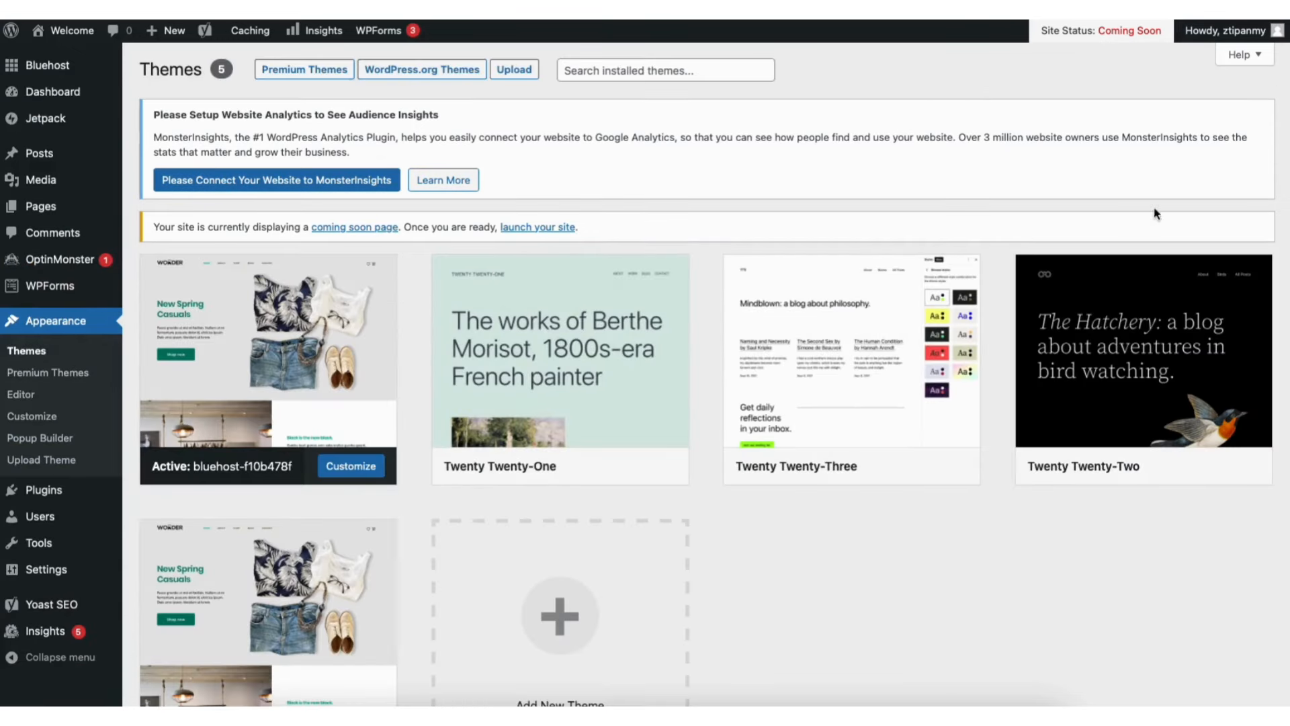
{"action": "scroll", "coordinate": [1283, 309], "scroll_direction": "down", "scroll_amount": 2}
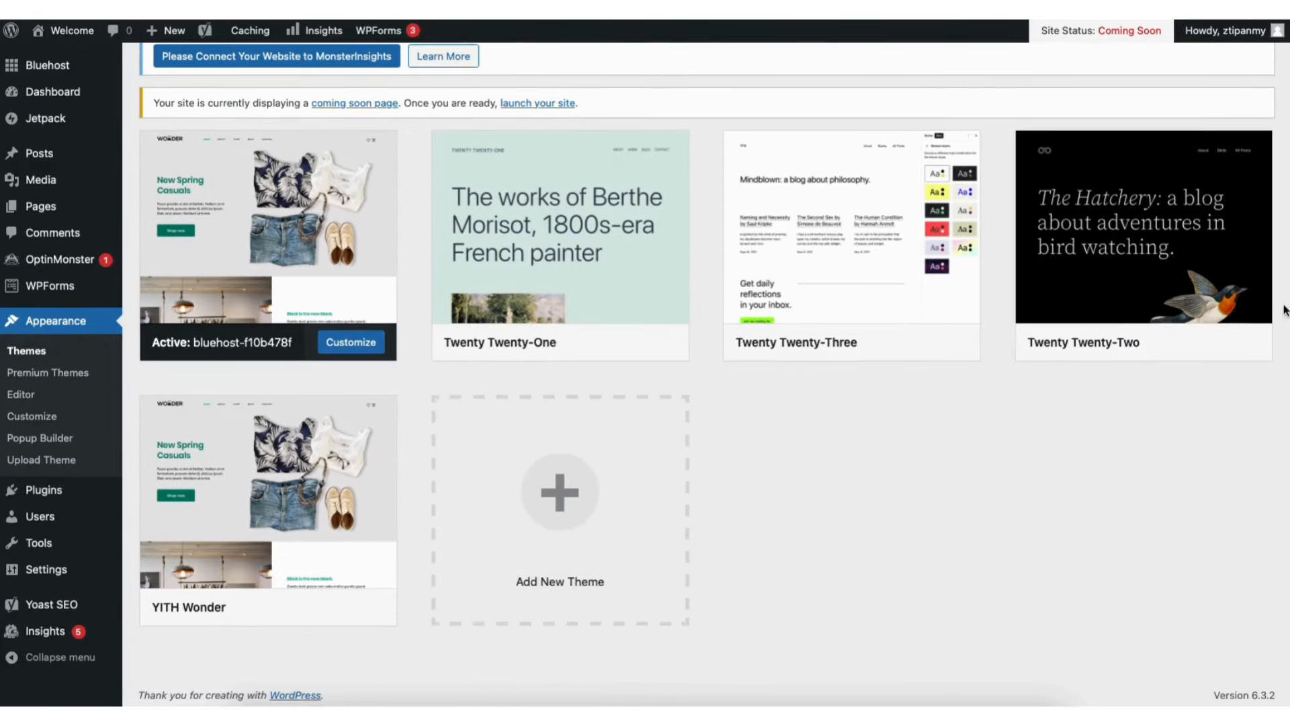
{"action": "left_click", "coordinate": [537, 523]}
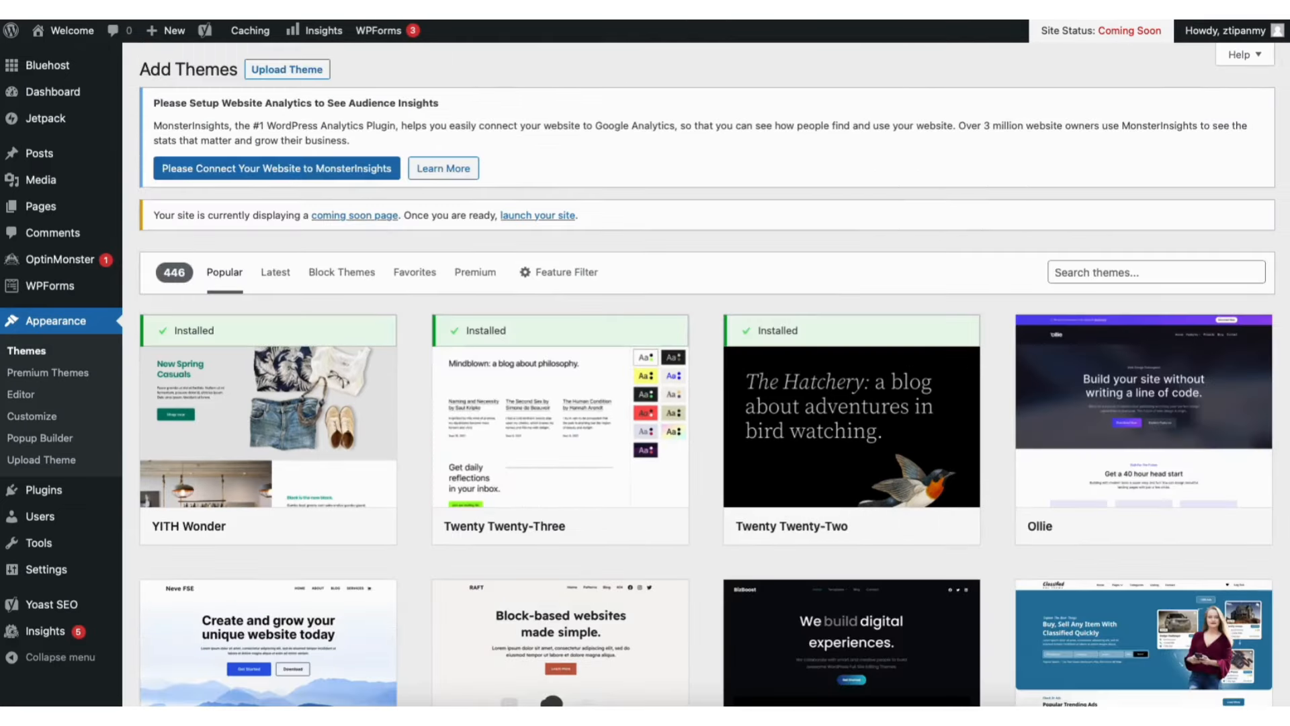
{"action": "scroll", "coordinate": [708, 375], "scroll_direction": "down", "scroll_amount": 10}
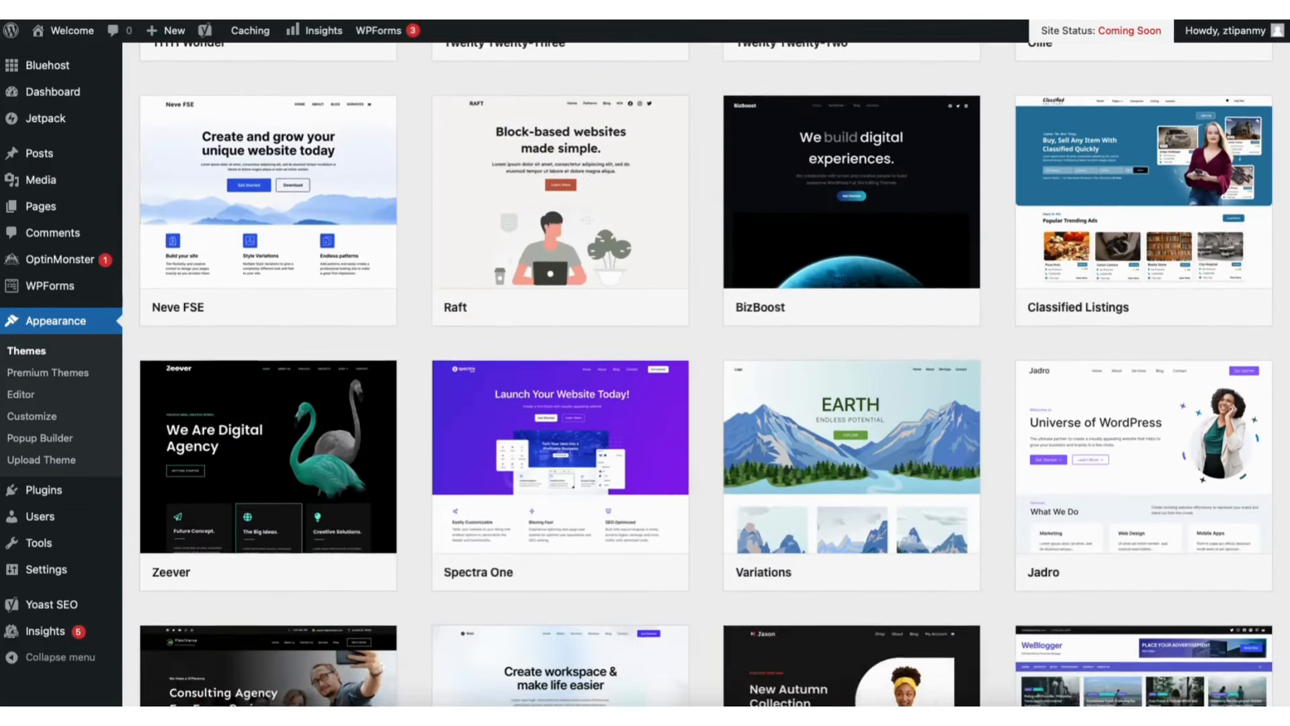
{"action": "scroll", "coordinate": [708, 375], "scroll_direction": "down", "scroll_amount": 10}
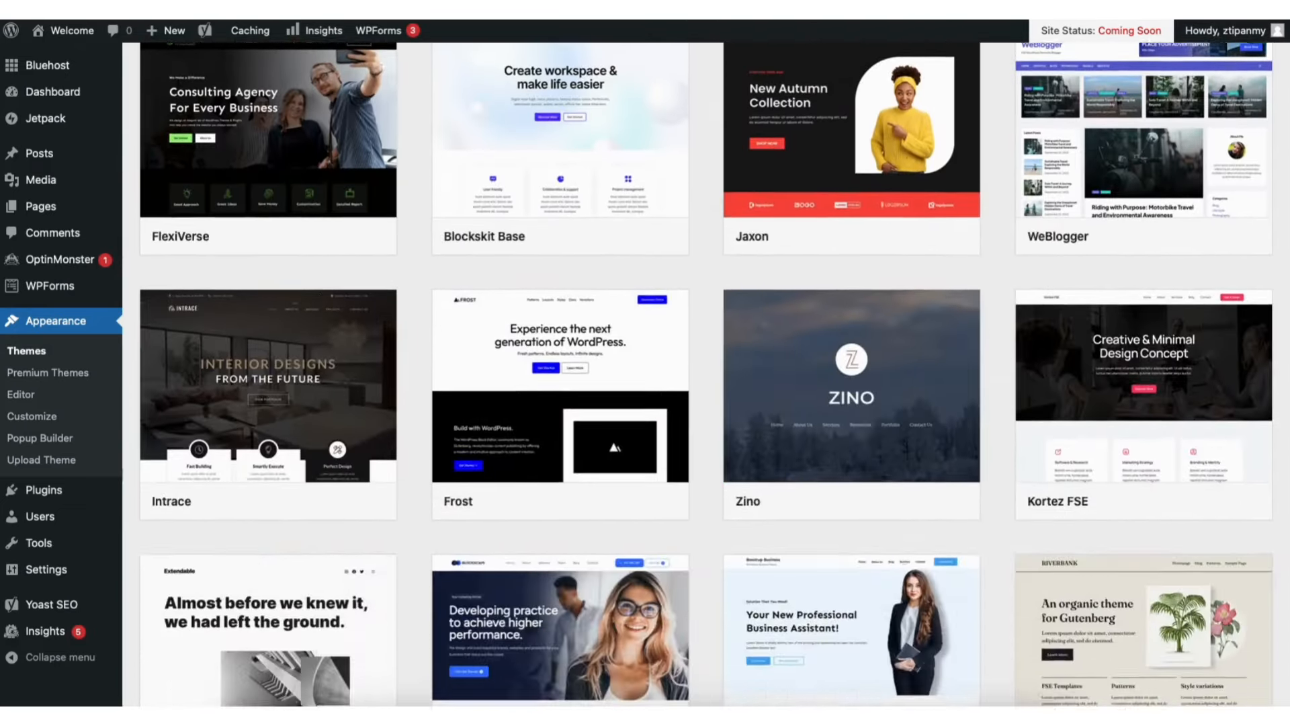
{"action": "scroll", "coordinate": [708, 375], "scroll_direction": "down", "scroll_amount": 10}
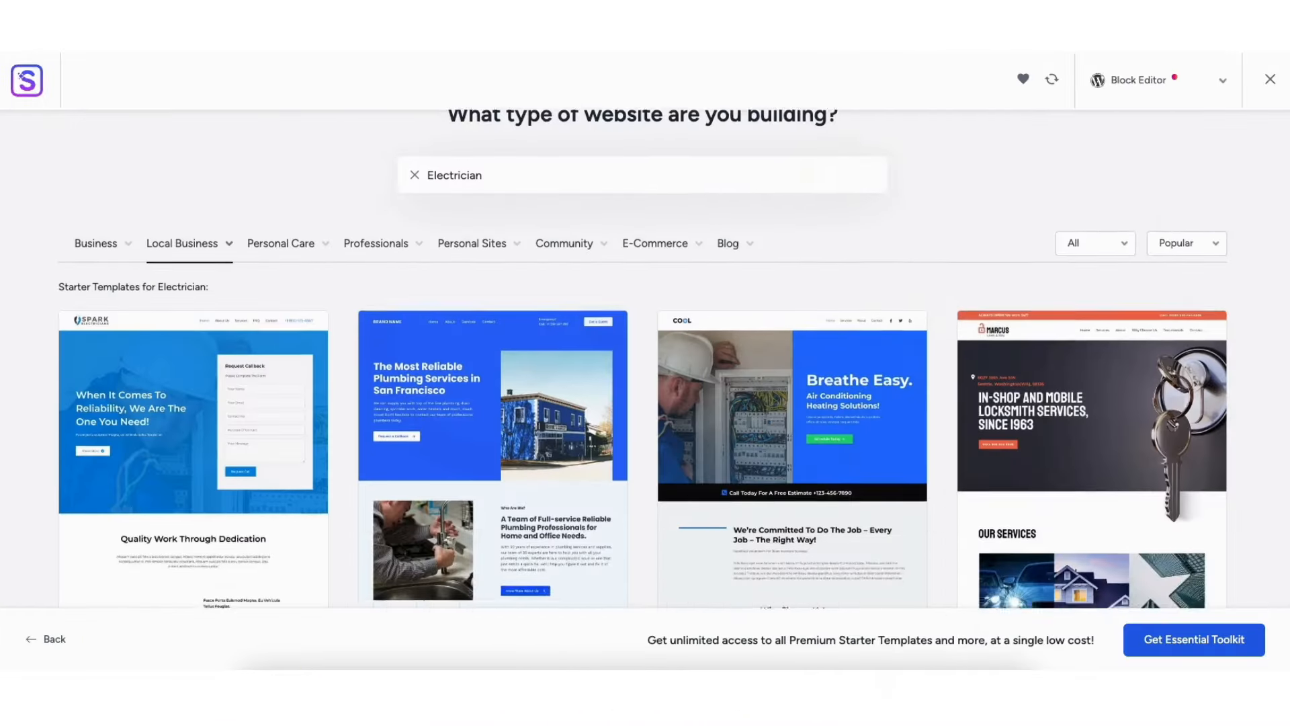
Place a Heading widget and a Button widget beneath the intro text of the "Quality Work Through Dedication" section.
{"action": "scroll", "coordinate": [643, 357], "scroll_direction": "down", "scroll_amount": 7}
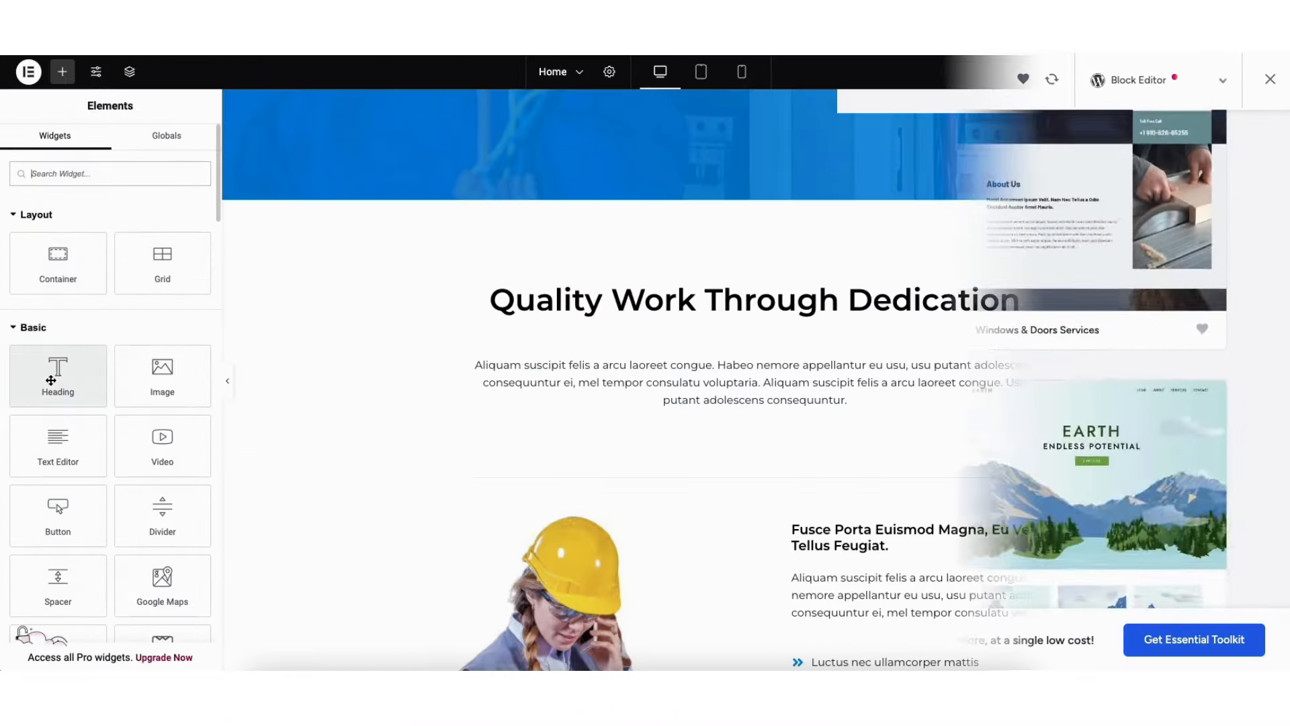
{"action": "left_click_drag", "start_coordinate": [58, 375], "coordinate": [680, 407]}
{"action": "left_click_drag", "start_coordinate": [58, 514], "coordinate": [688, 503]}
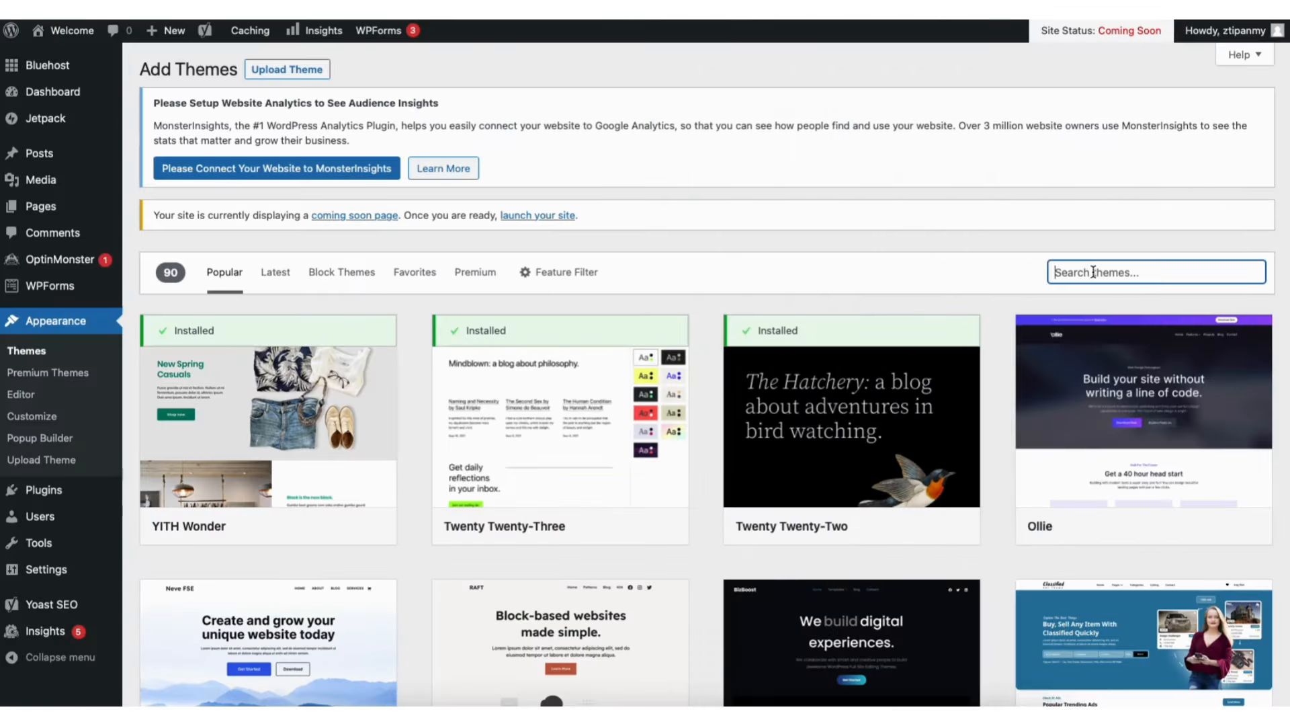
Search the themes for "astra", then install and activate the Astra theme.
{"action": "type", "text": "astra"}
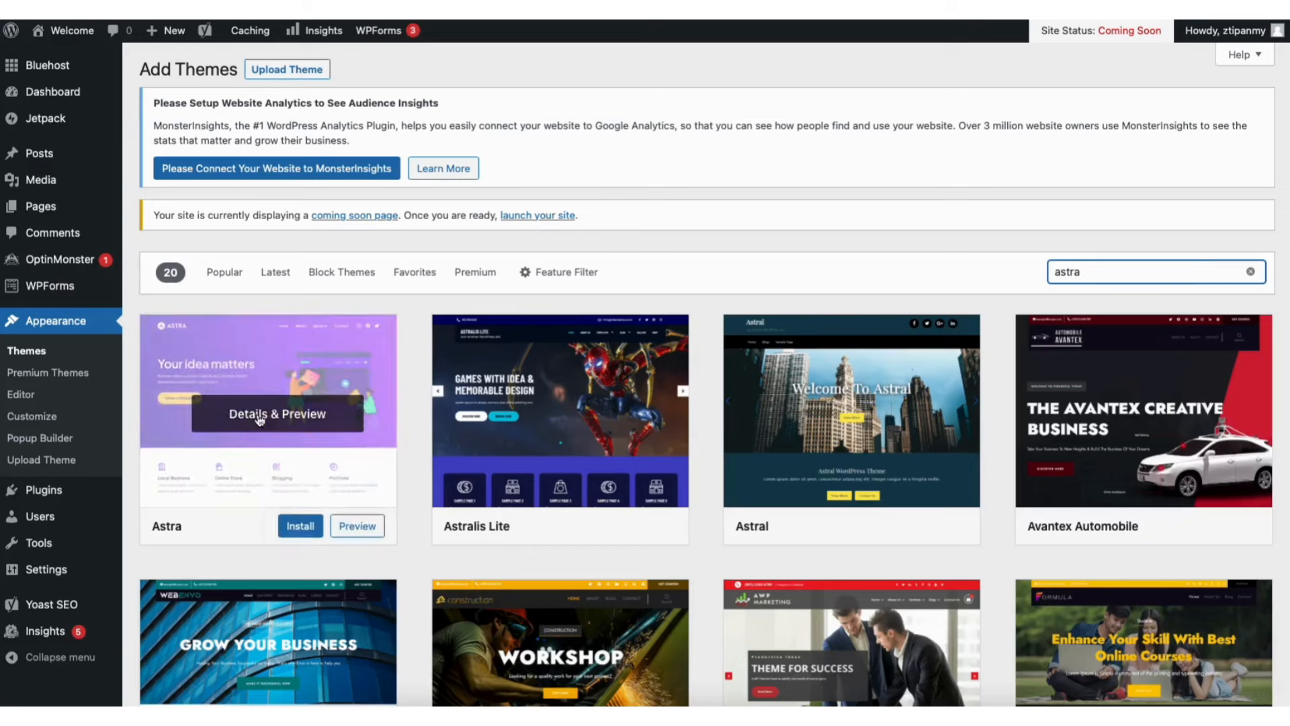
{"action": "left_click", "coordinate": [295, 526]}
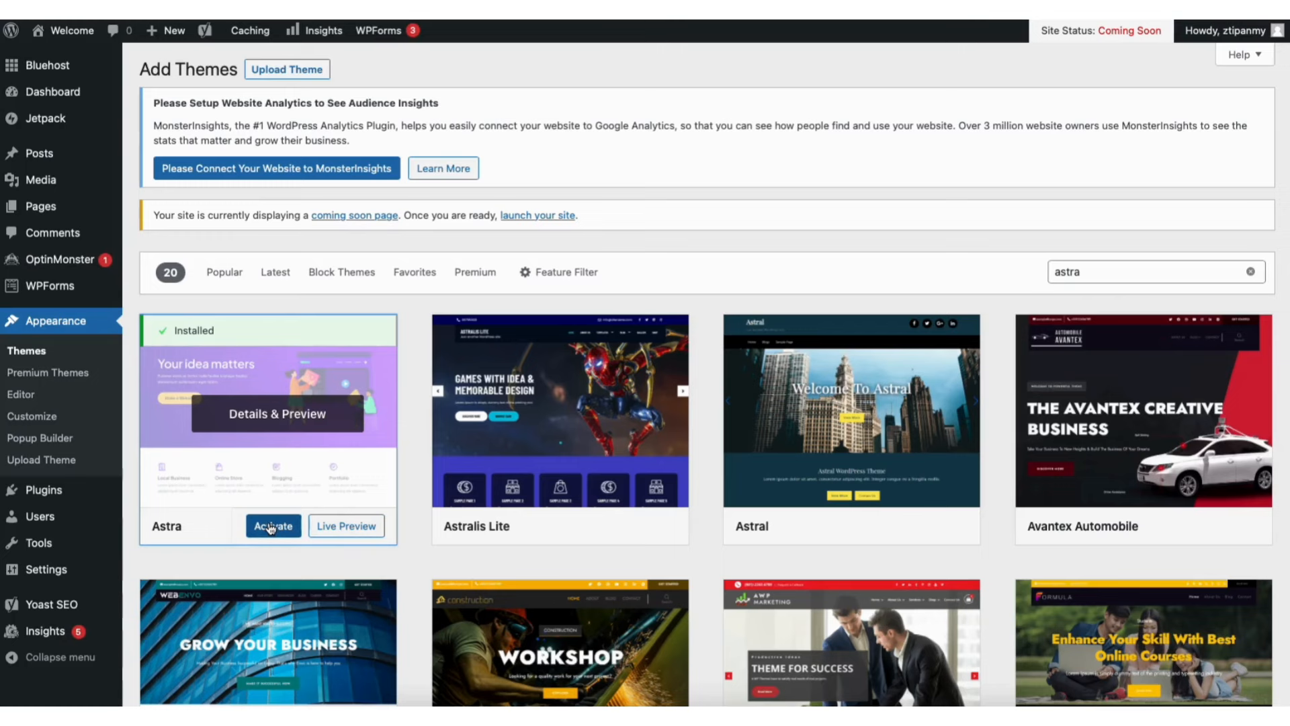
{"action": "left_click", "coordinate": [269, 526]}
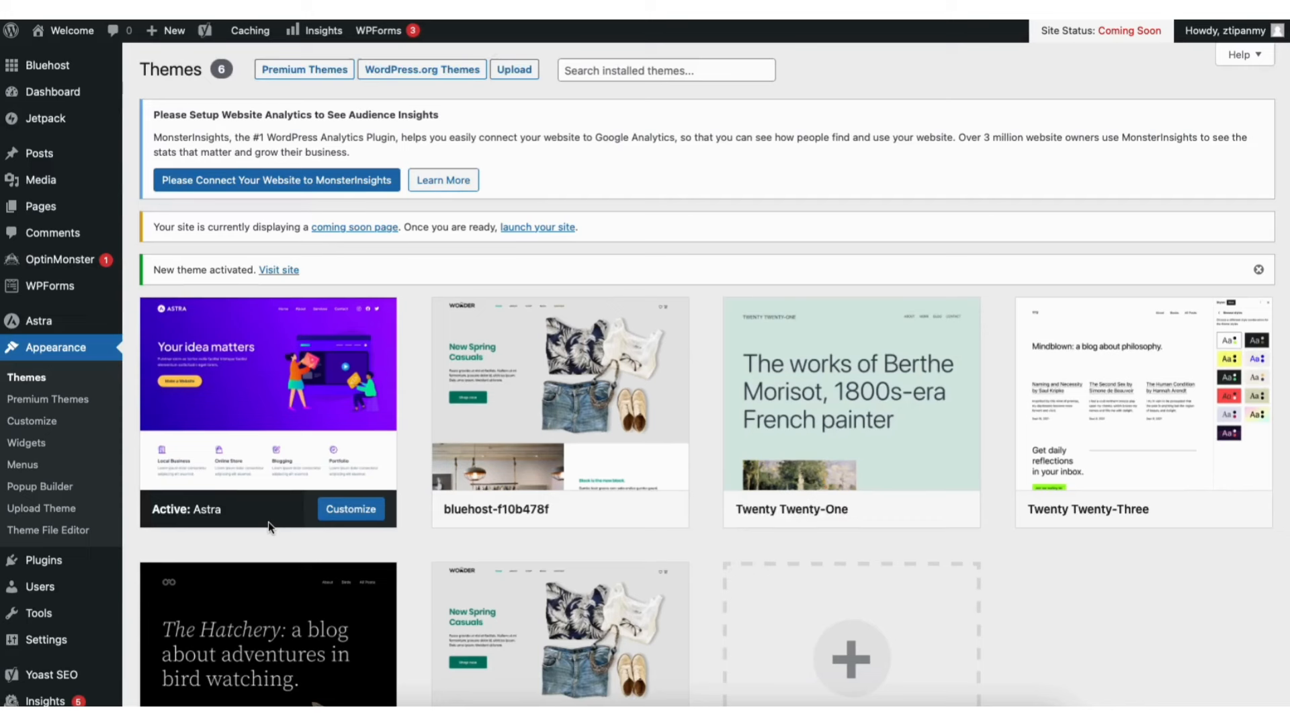
Search the new plugins for "starter templates", then install and activate the Starter Templates plugin by Brainstorm Force.
{"action": "mouse_move", "coordinate": [45, 564]}
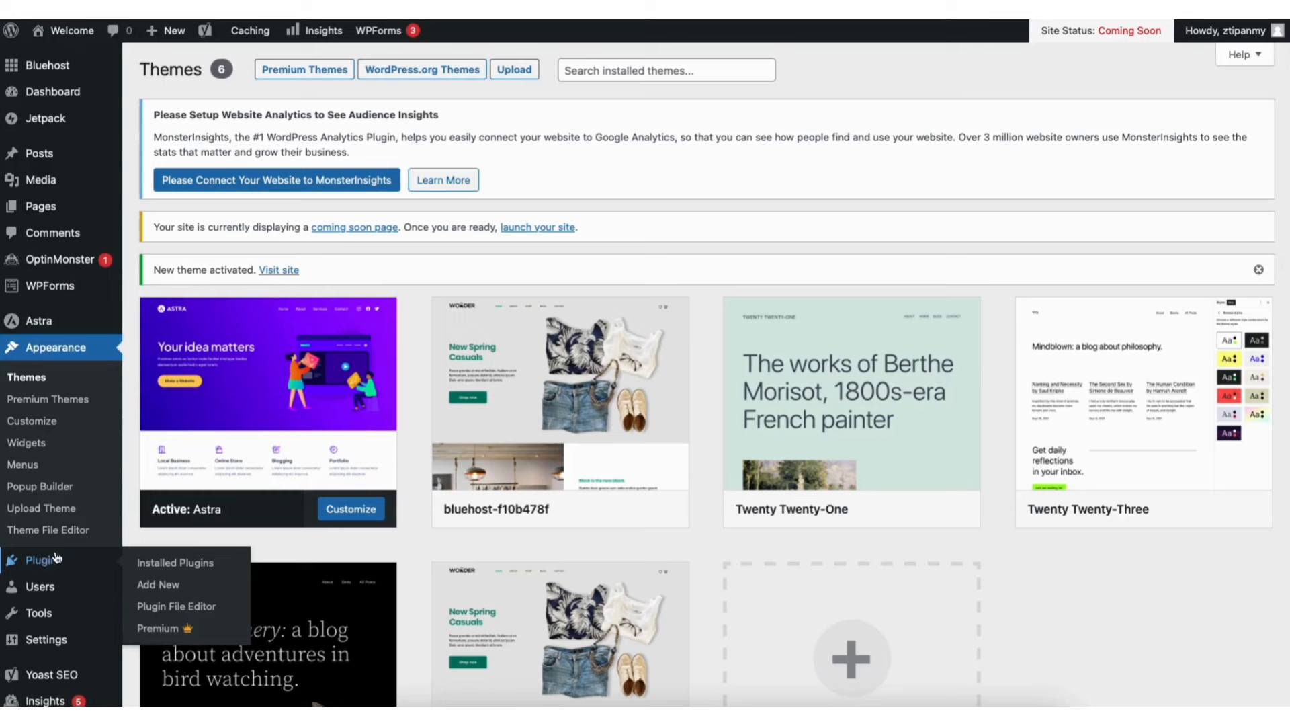
{"action": "left_click", "coordinate": [161, 582]}
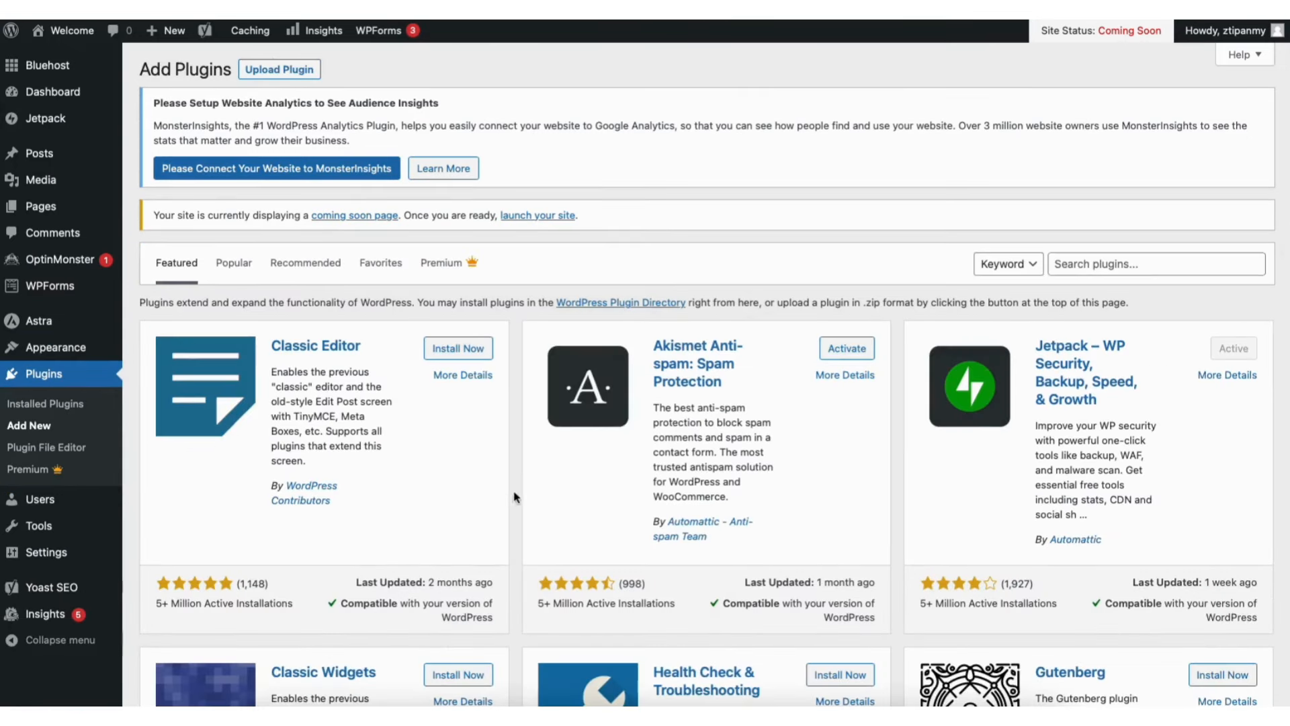
{"action": "left_click", "coordinate": [1099, 262]}
{"action": "type", "text": "starter templates"}
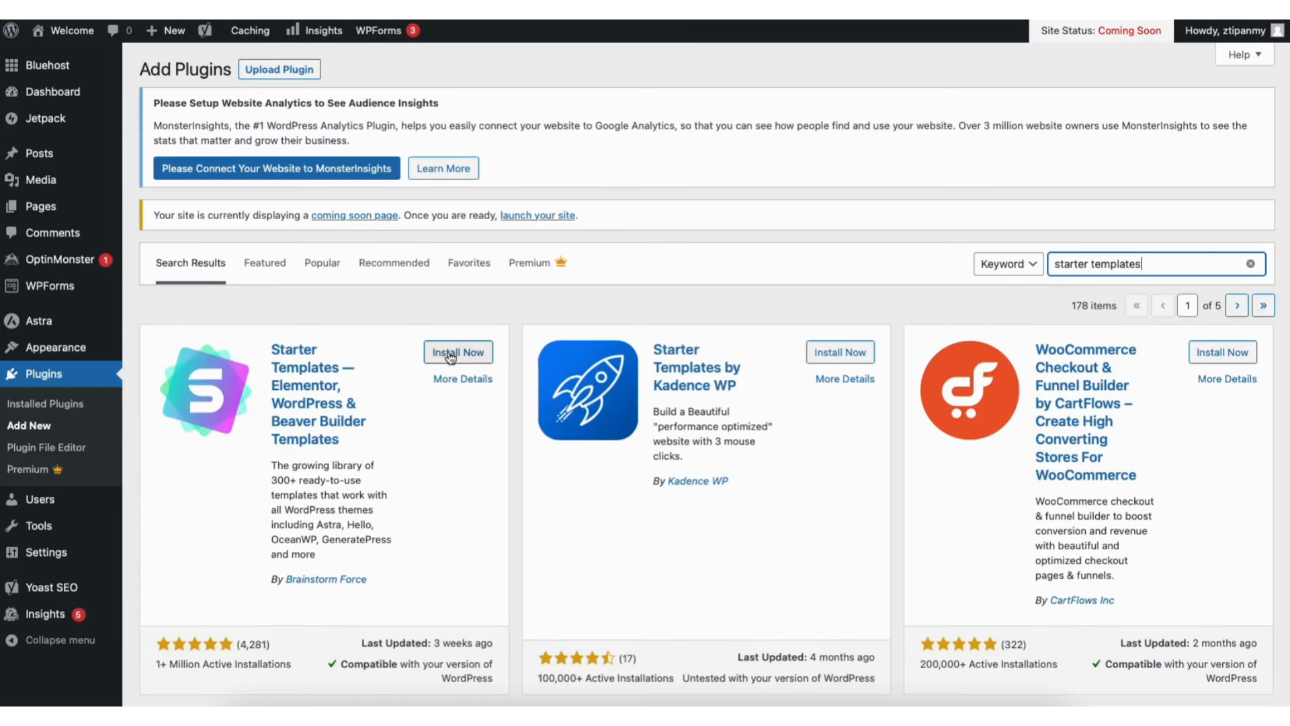
{"action": "left_click", "coordinate": [450, 357]}
{"action": "left_click", "coordinate": [451, 354]}
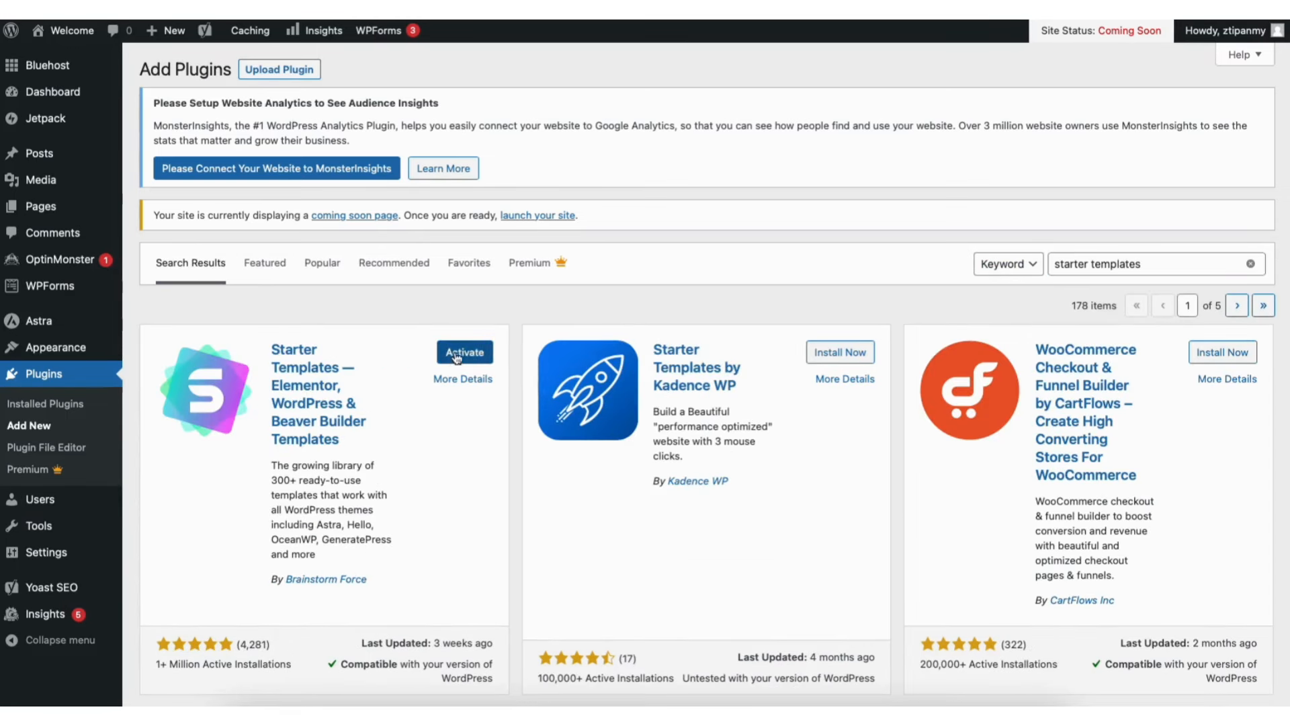
{"action": "left_click", "coordinate": [454, 350]}
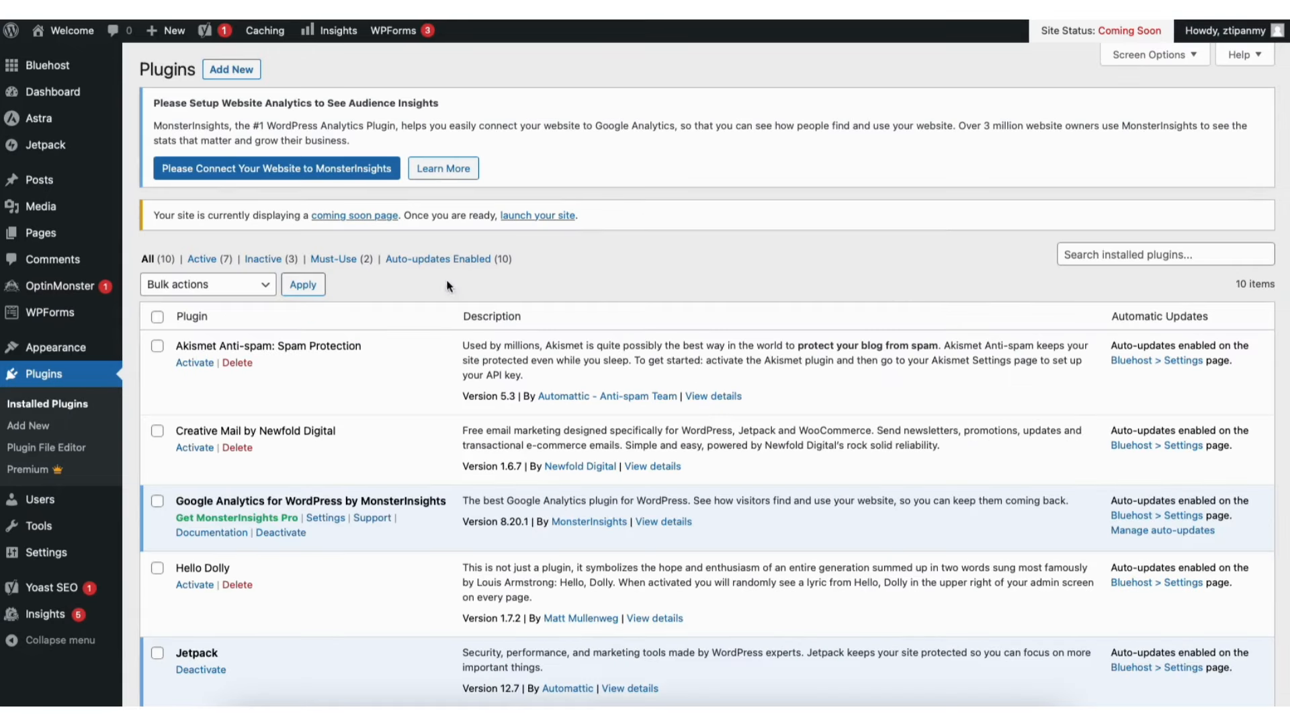
Open the Starter Templates library and browse its Elementor templates and website categories.
{"action": "mouse_move", "coordinate": [68, 348]}
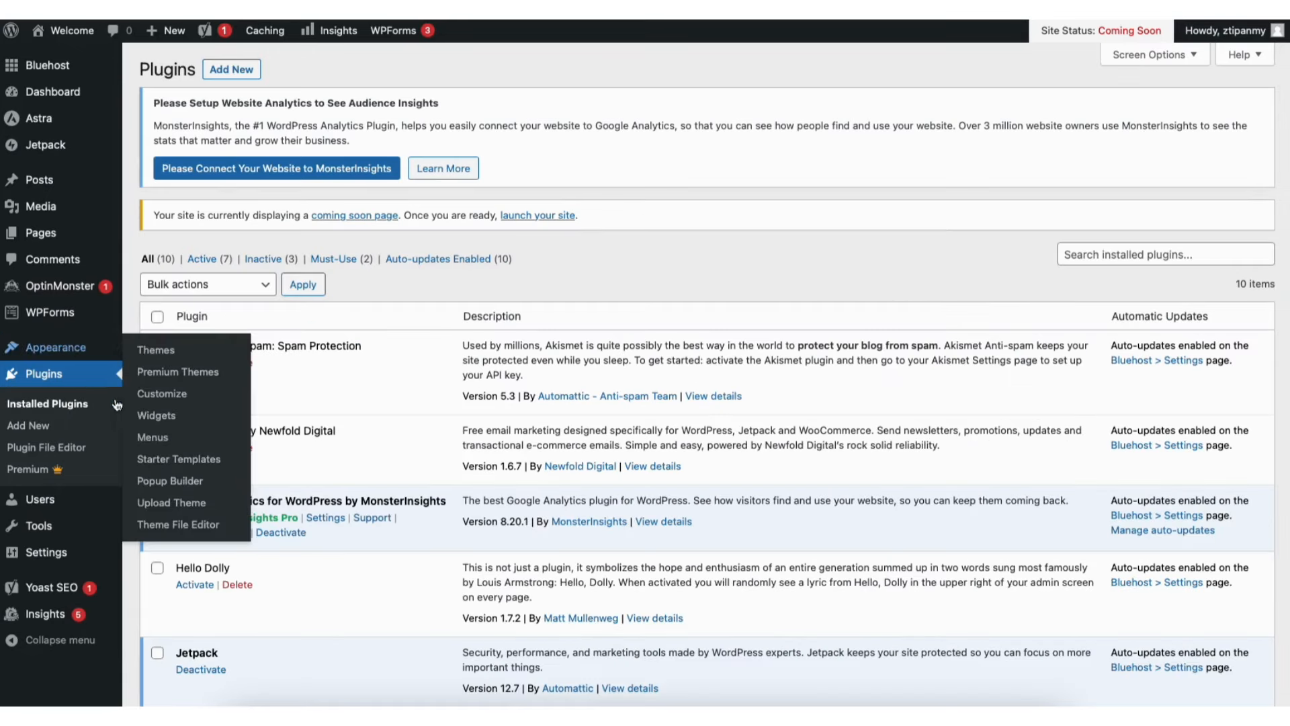
{"action": "left_click", "coordinate": [166, 461]}
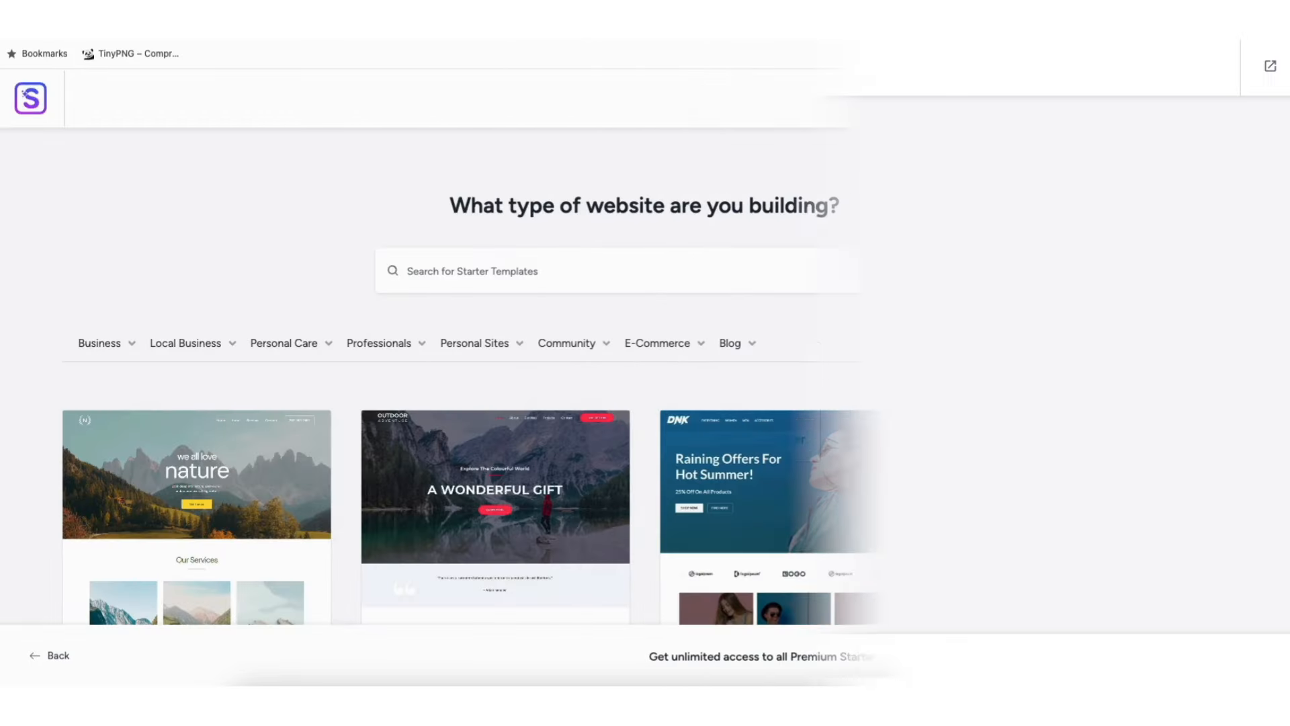
{"action": "scroll", "coordinate": [645, 403], "scroll_direction": "down", "scroll_amount": 2}
{"action": "scroll", "coordinate": [76, 537], "scroll_direction": "down", "scroll_amount": 8}
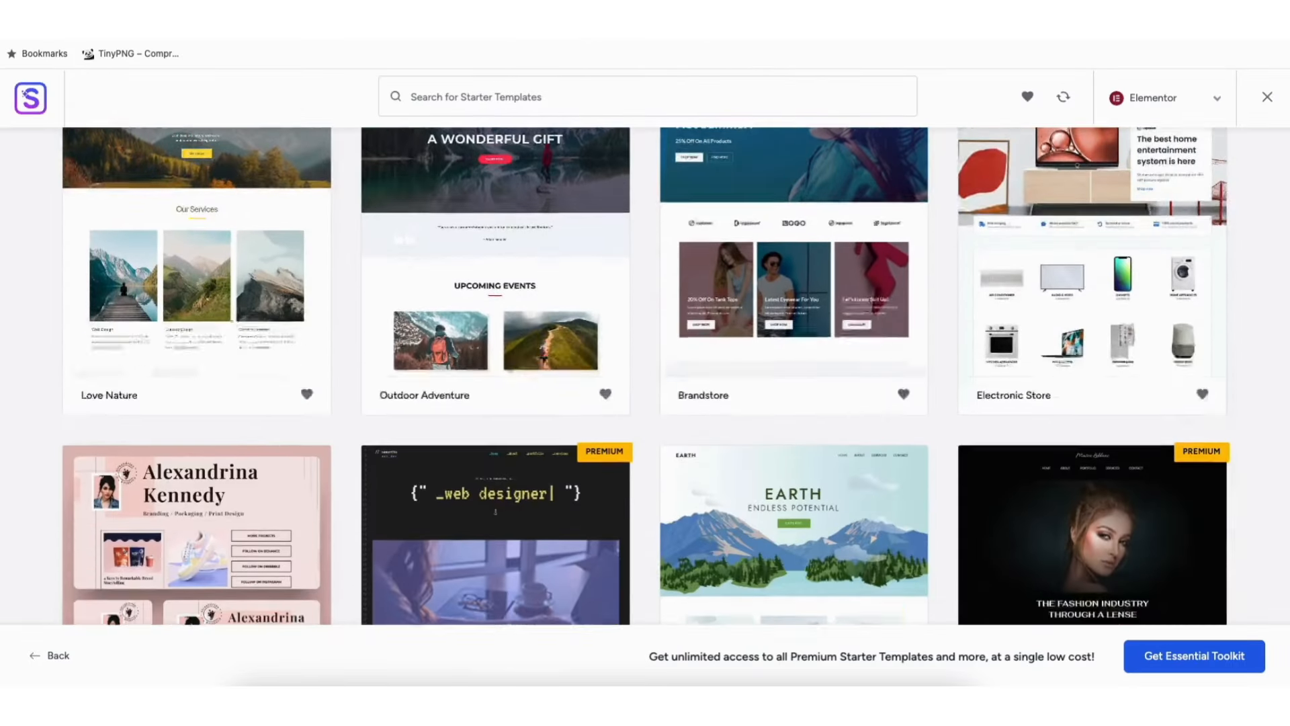
{"action": "scroll", "coordinate": [76, 538], "scroll_direction": "down", "scroll_amount": 10}
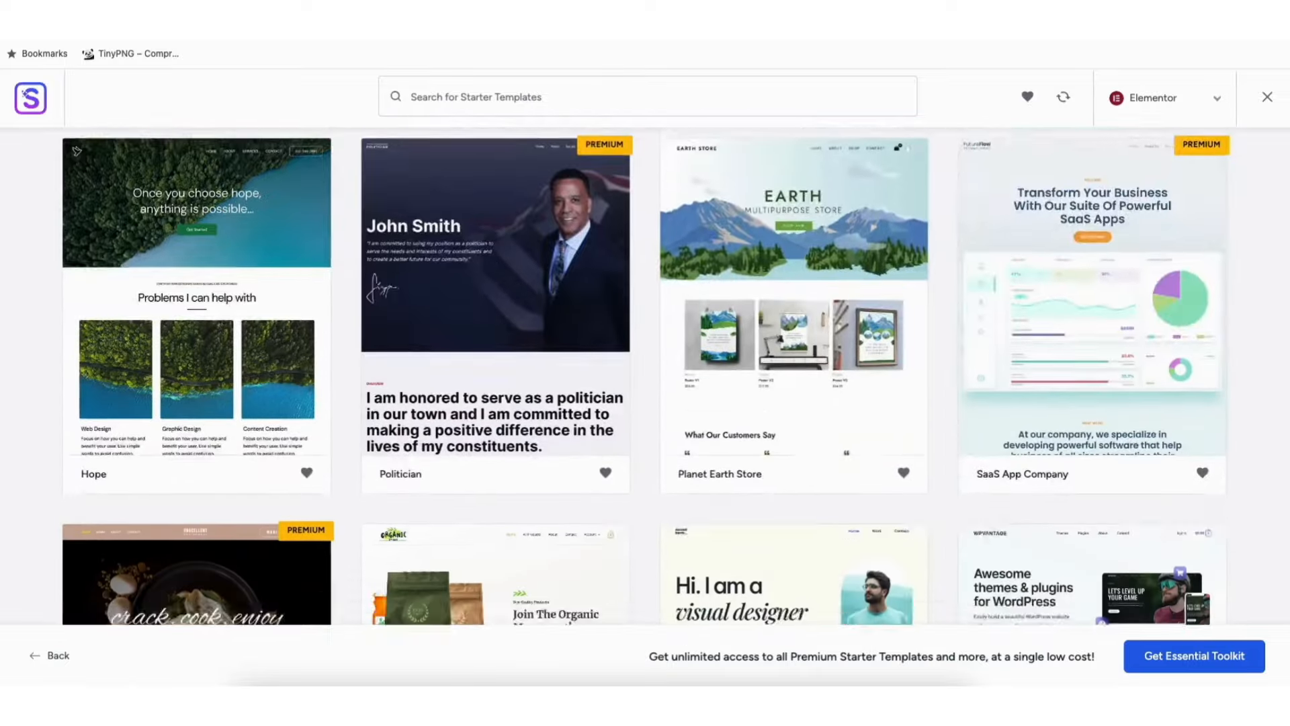
{"action": "scroll", "coordinate": [645, 376], "scroll_direction": "down", "scroll_amount": 2}
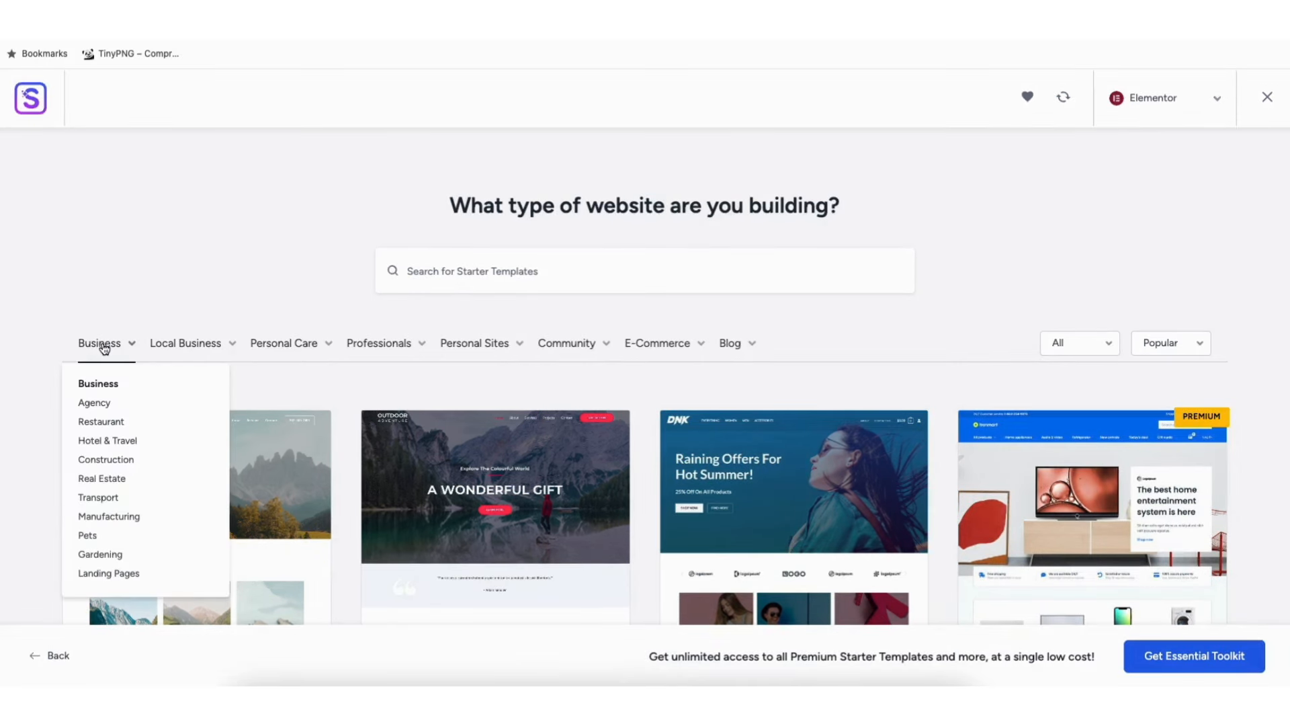
{"action": "mouse_move", "coordinate": [168, 346]}
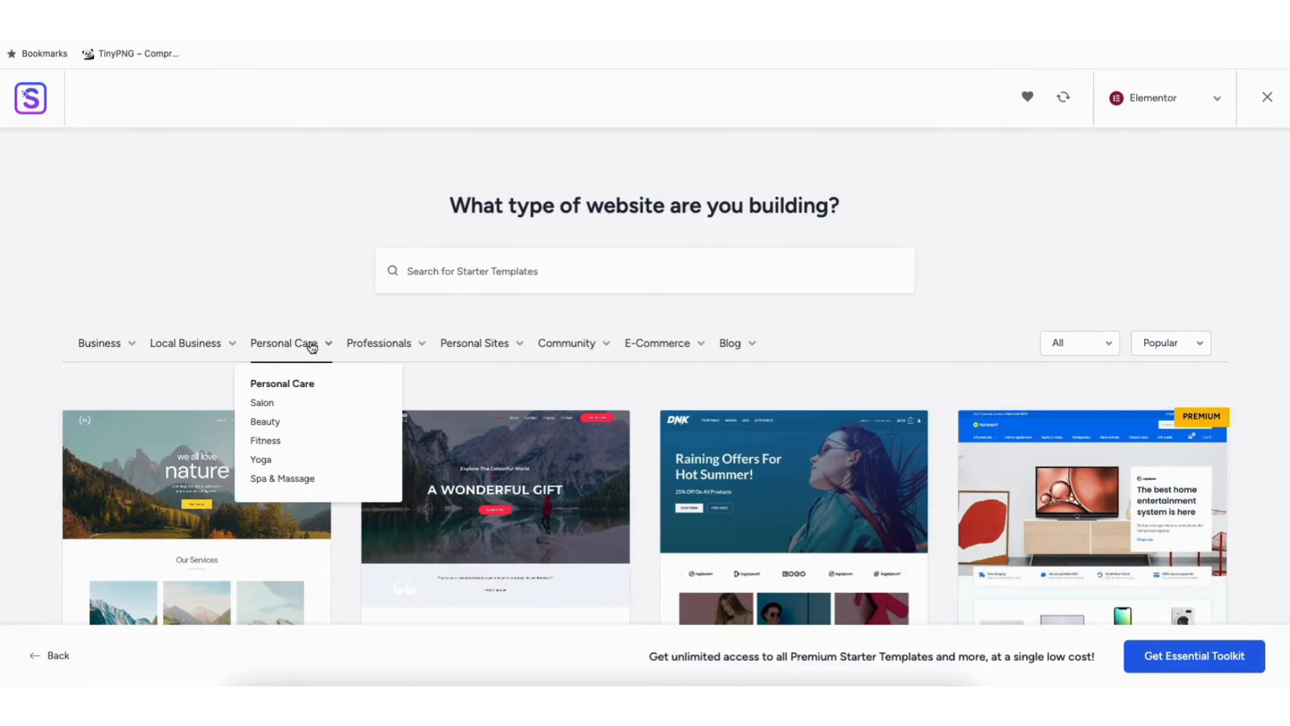
{"action": "mouse_move", "coordinate": [462, 349]}
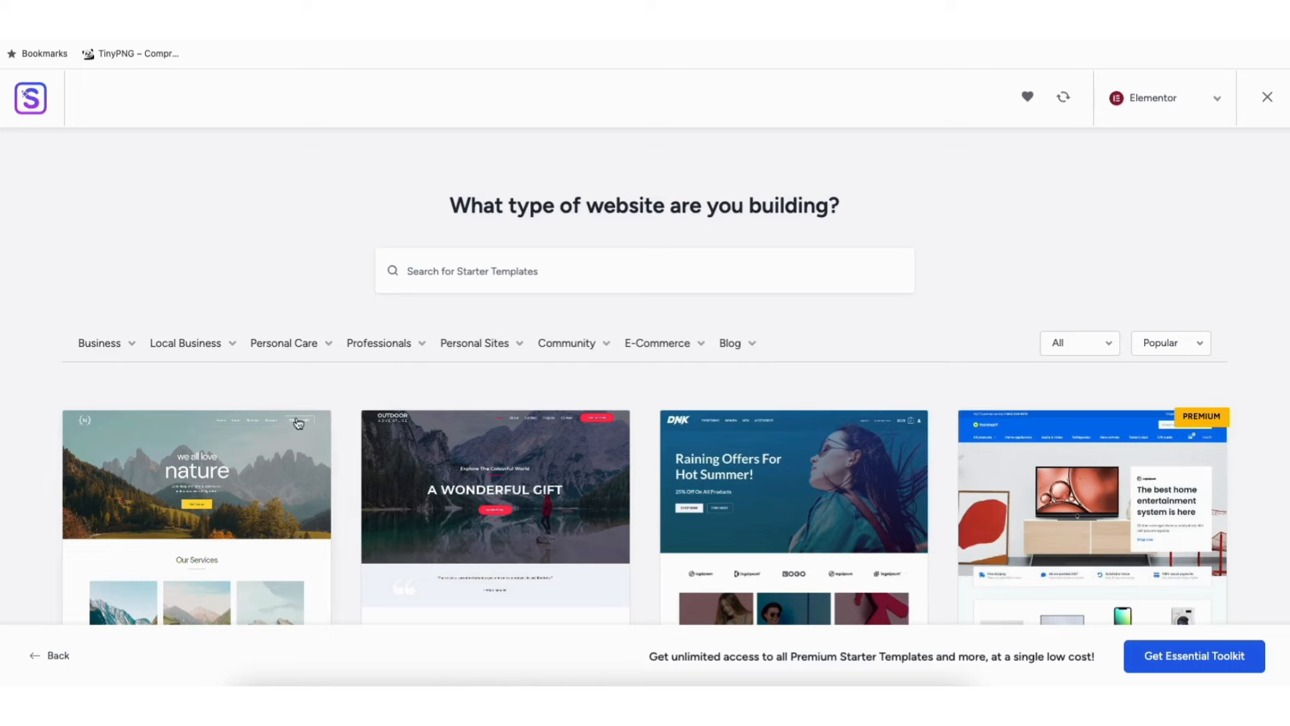
Preview the Love Nature template's homepage sections and return to the template library.
{"action": "left_click", "coordinate": [188, 493]}
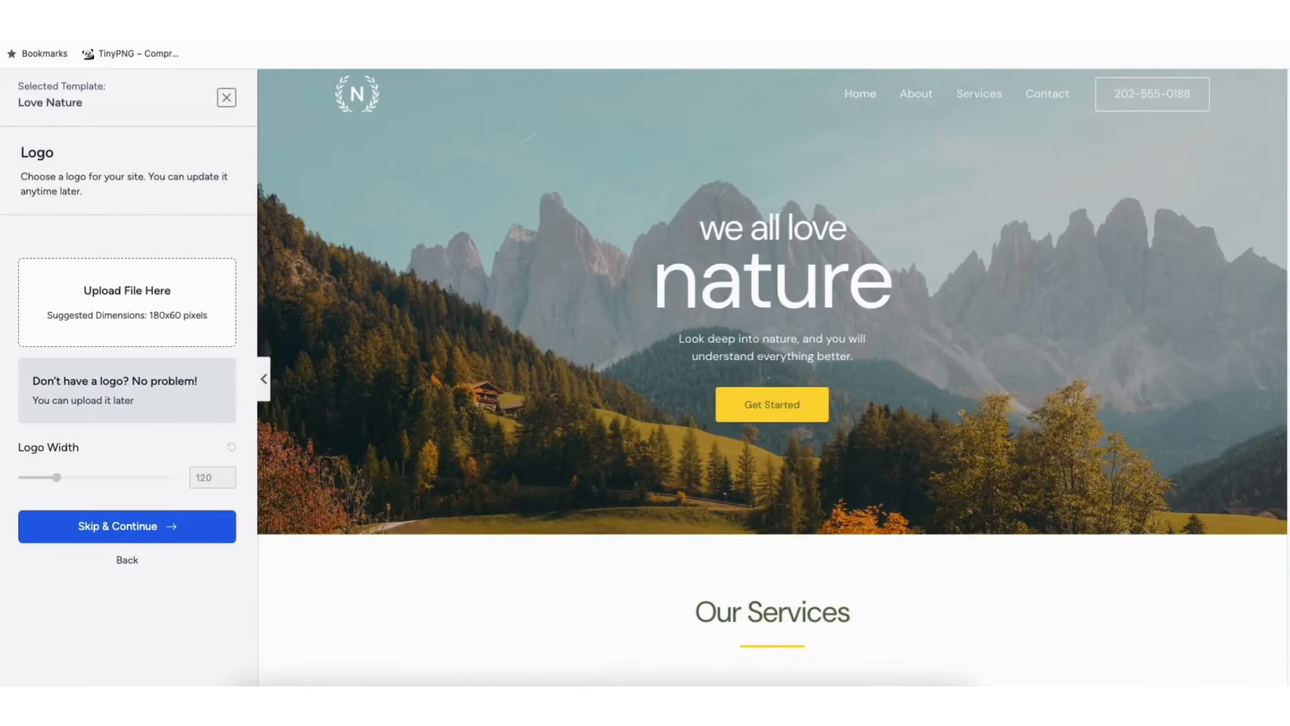
{"action": "scroll", "coordinate": [772, 376], "scroll_direction": "down", "scroll_amount": 9}
{"action": "scroll", "coordinate": [1259, 311], "scroll_direction": "down", "scroll_amount": 4}
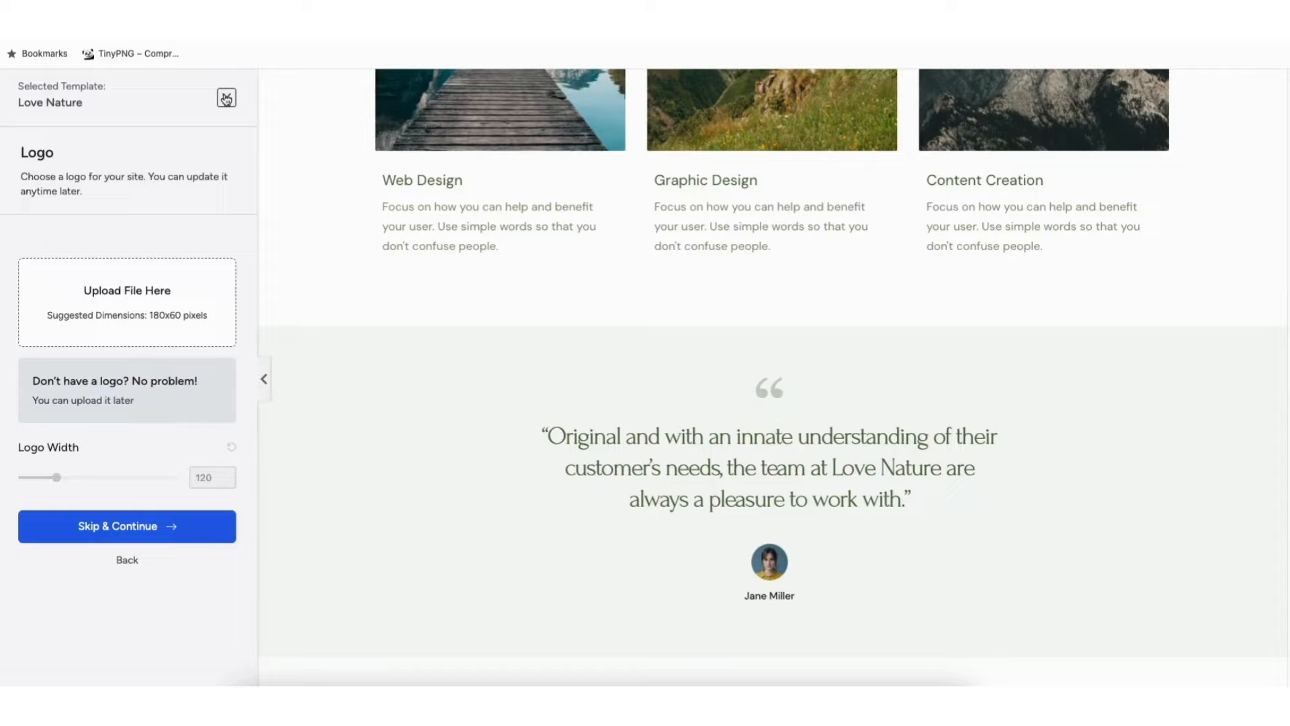
{"action": "left_click", "coordinate": [226, 98]}
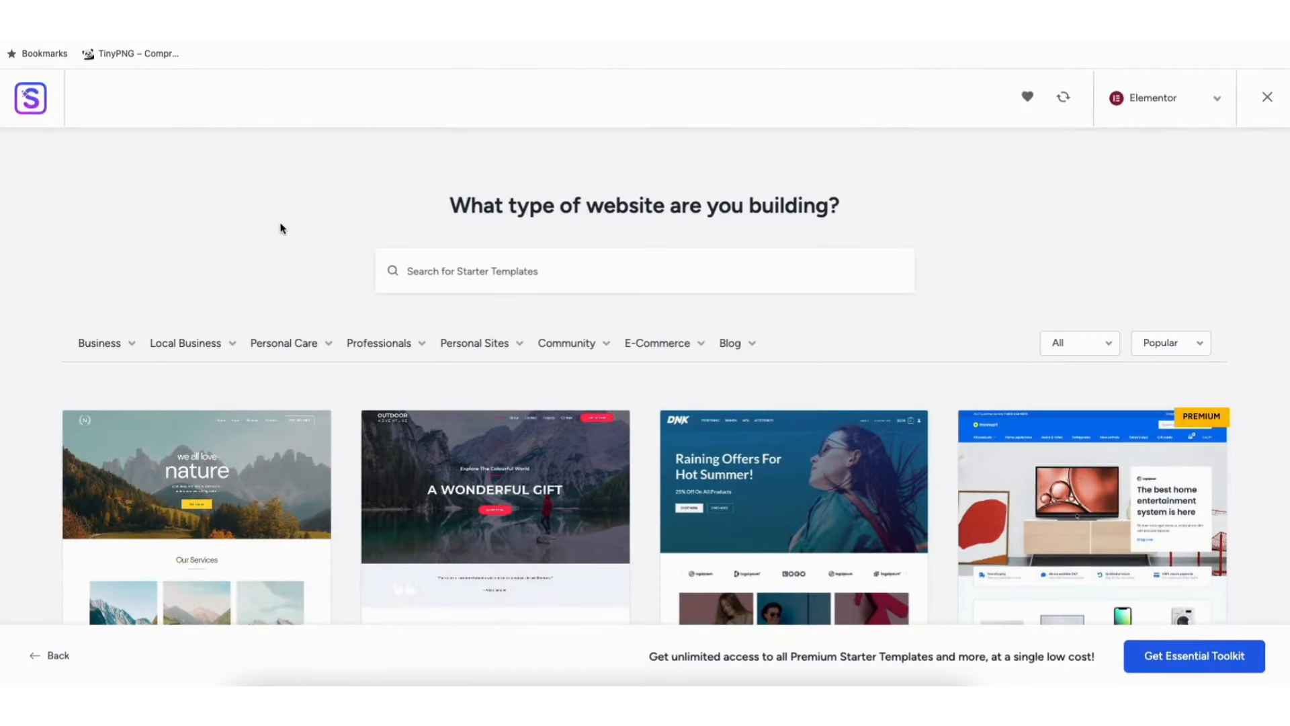
Examine the range of free and premium Elementor designs further down the template library.
{"action": "scroll", "coordinate": [645, 377], "scroll_direction": "down", "scroll_amount": 6}
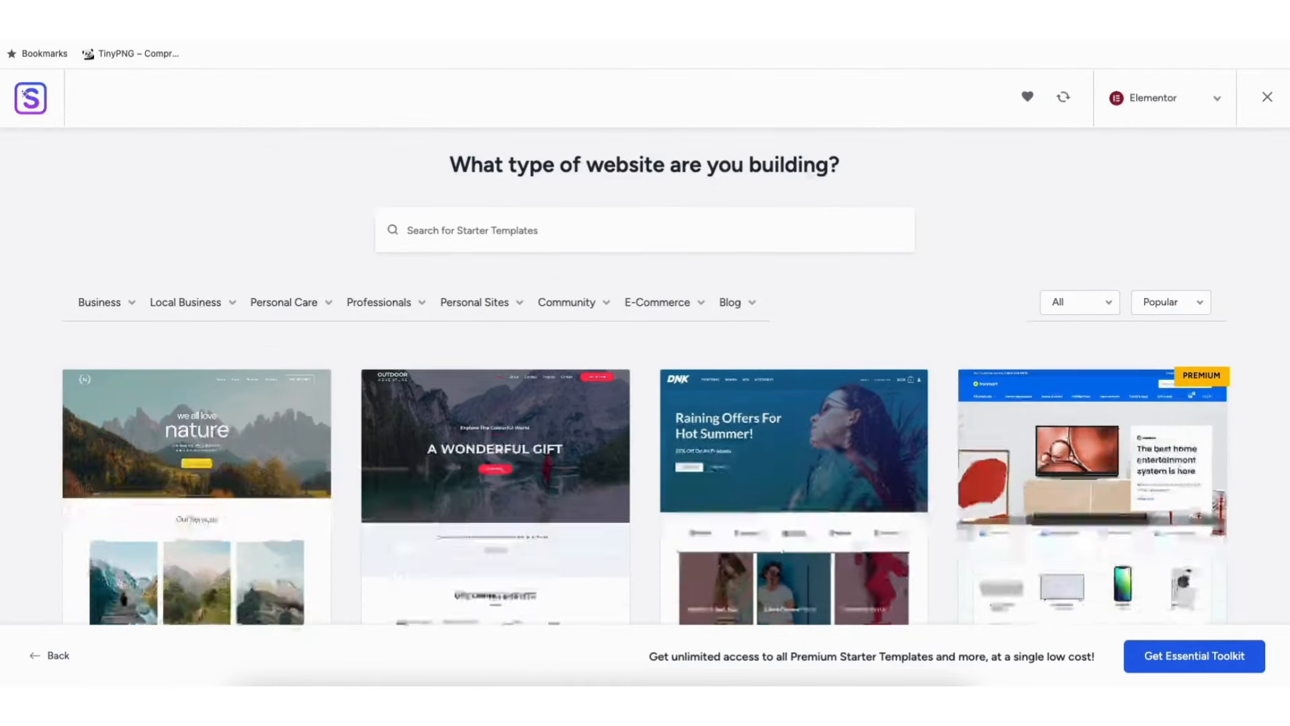
{"action": "scroll", "coordinate": [645, 377], "scroll_direction": "down", "scroll_amount": 10}
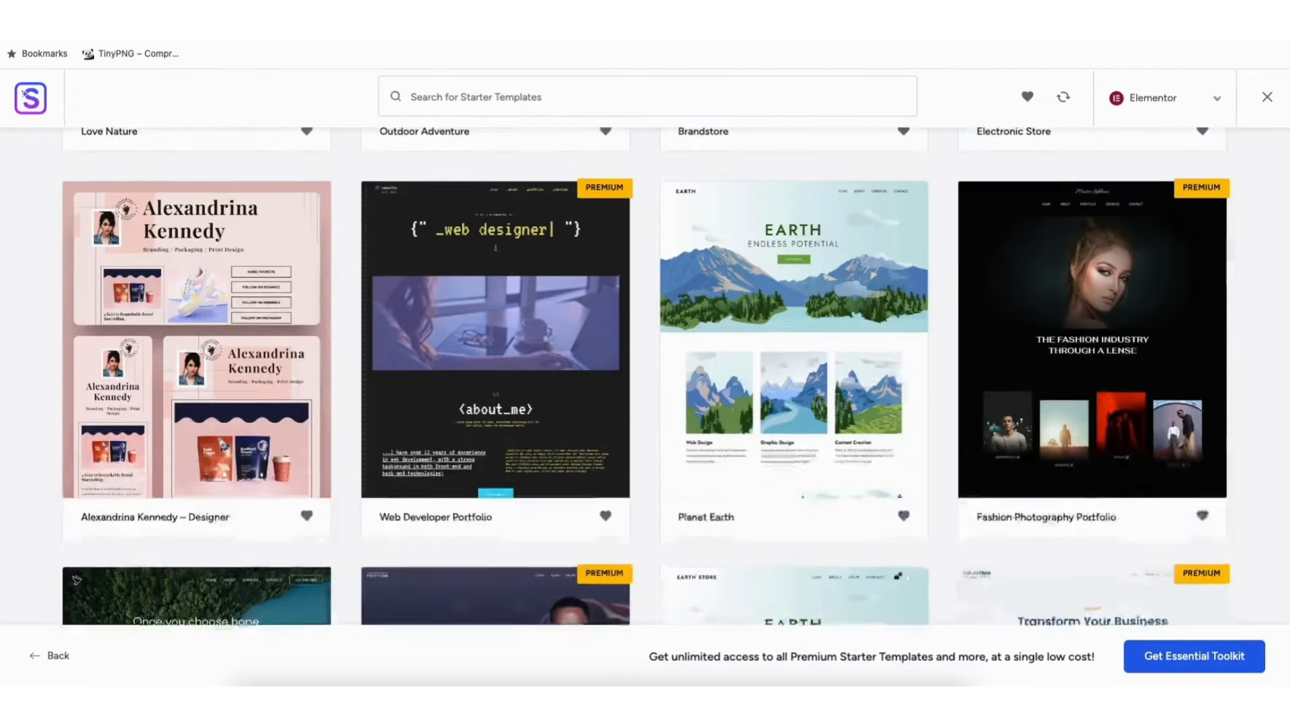
{"action": "scroll", "coordinate": [645, 376], "scroll_direction": "down", "scroll_amount": 6}
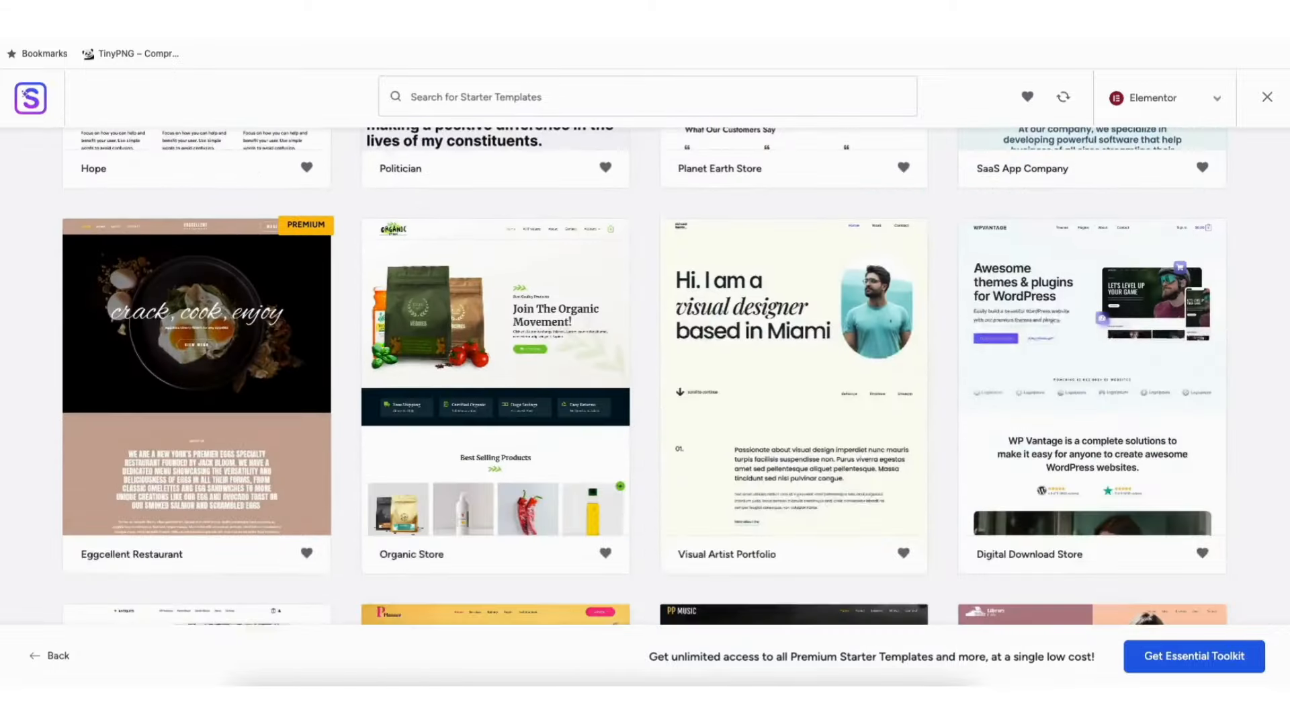
{"action": "scroll", "coordinate": [645, 376], "scroll_direction": "down", "scroll_amount": 12}
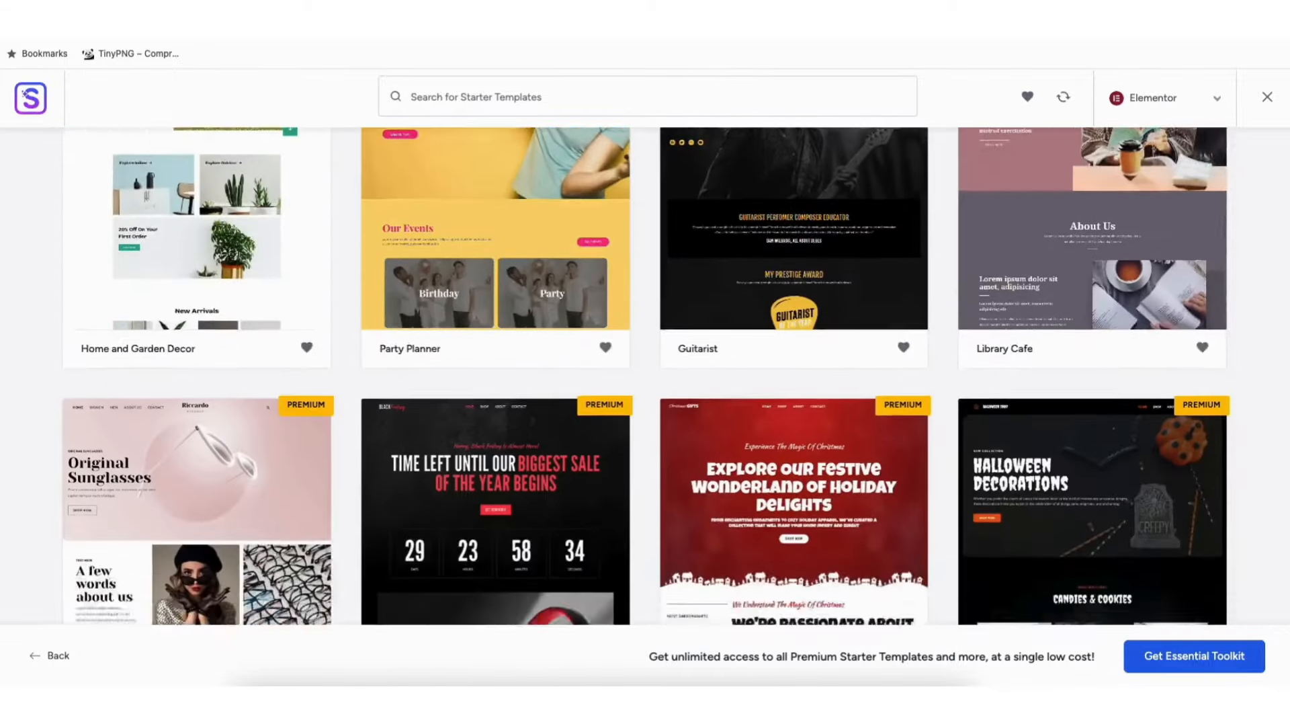
{"action": "scroll", "coordinate": [645, 377], "scroll_direction": "down", "scroll_amount": 13}
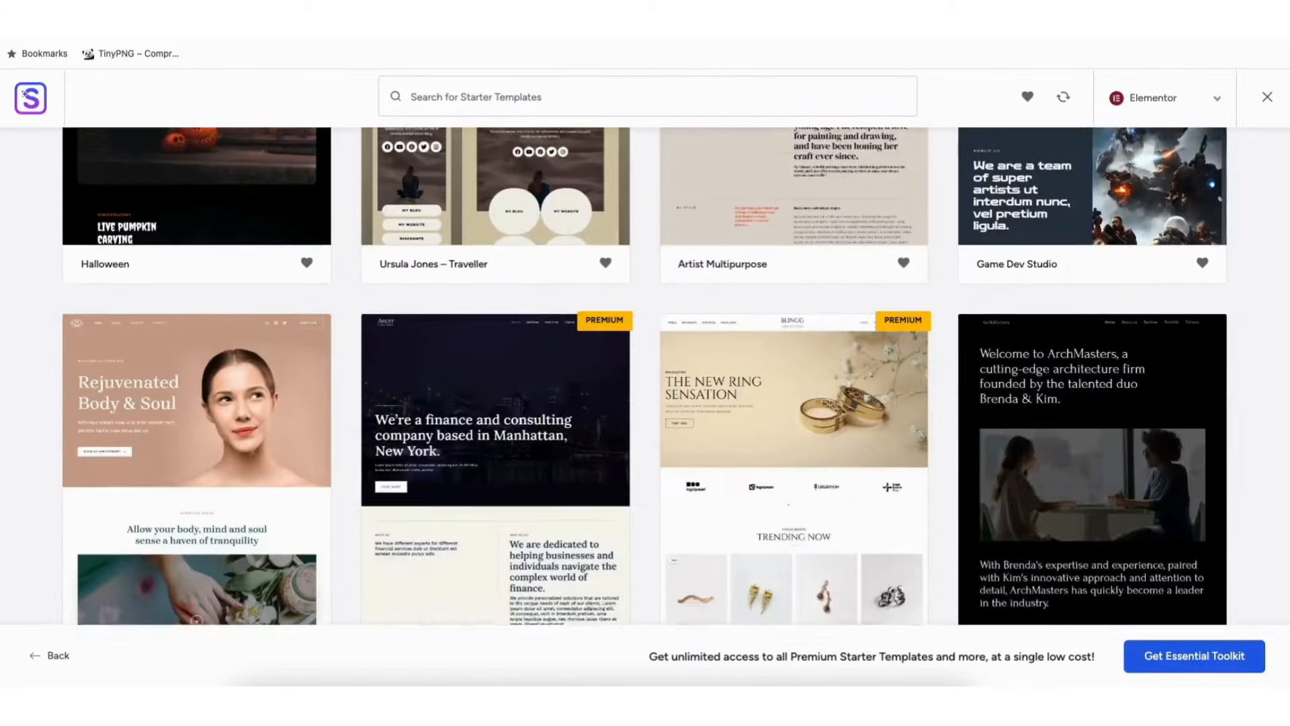
{"action": "scroll", "coordinate": [645, 376], "scroll_direction": "down", "scroll_amount": 10}
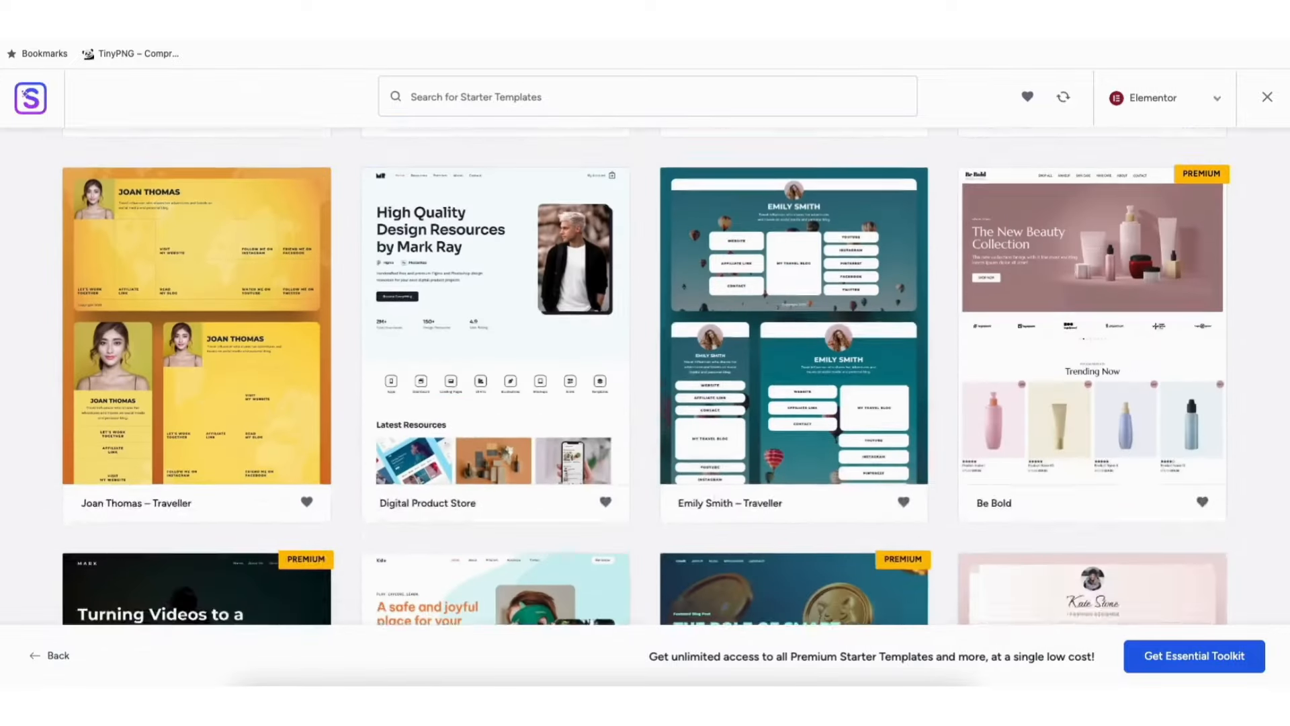
{"action": "scroll", "coordinate": [645, 376], "scroll_direction": "down", "scroll_amount": 8}
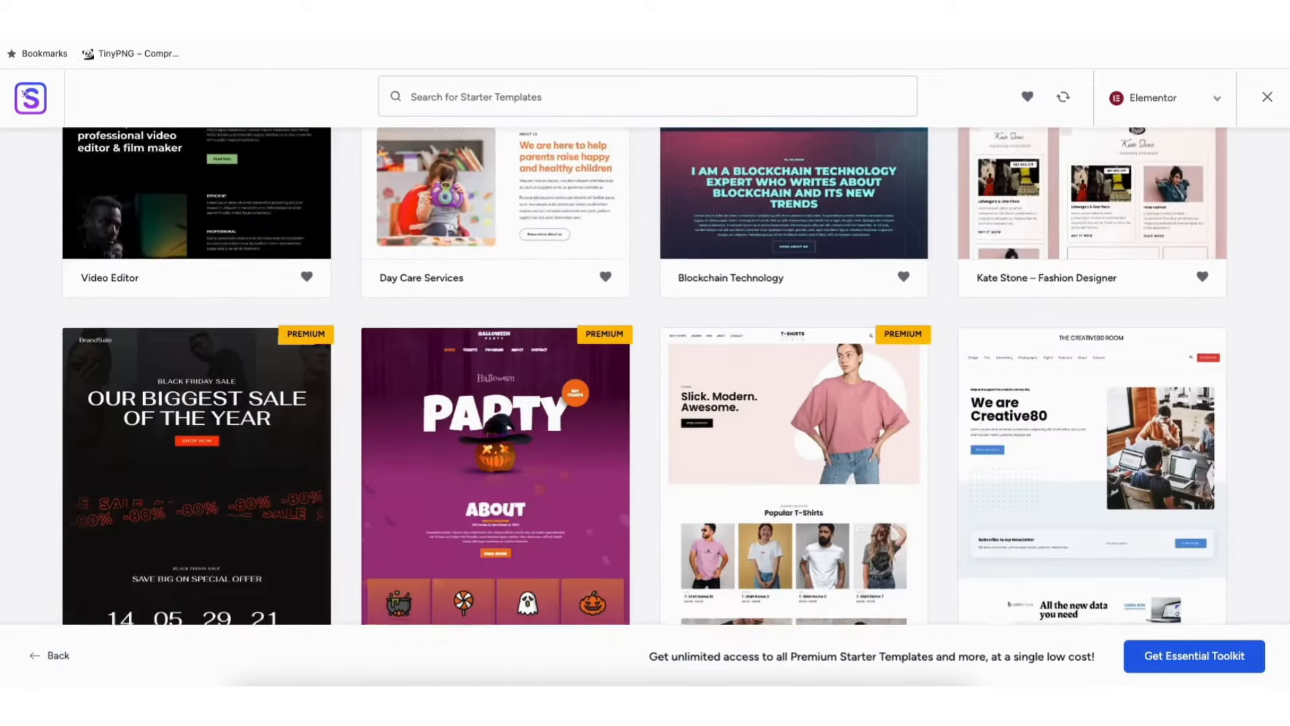
Filter the starter templates to the Electrician category under Local Business.
{"action": "scroll", "coordinate": [645, 376], "scroll_direction": "down", "scroll_amount": 8}
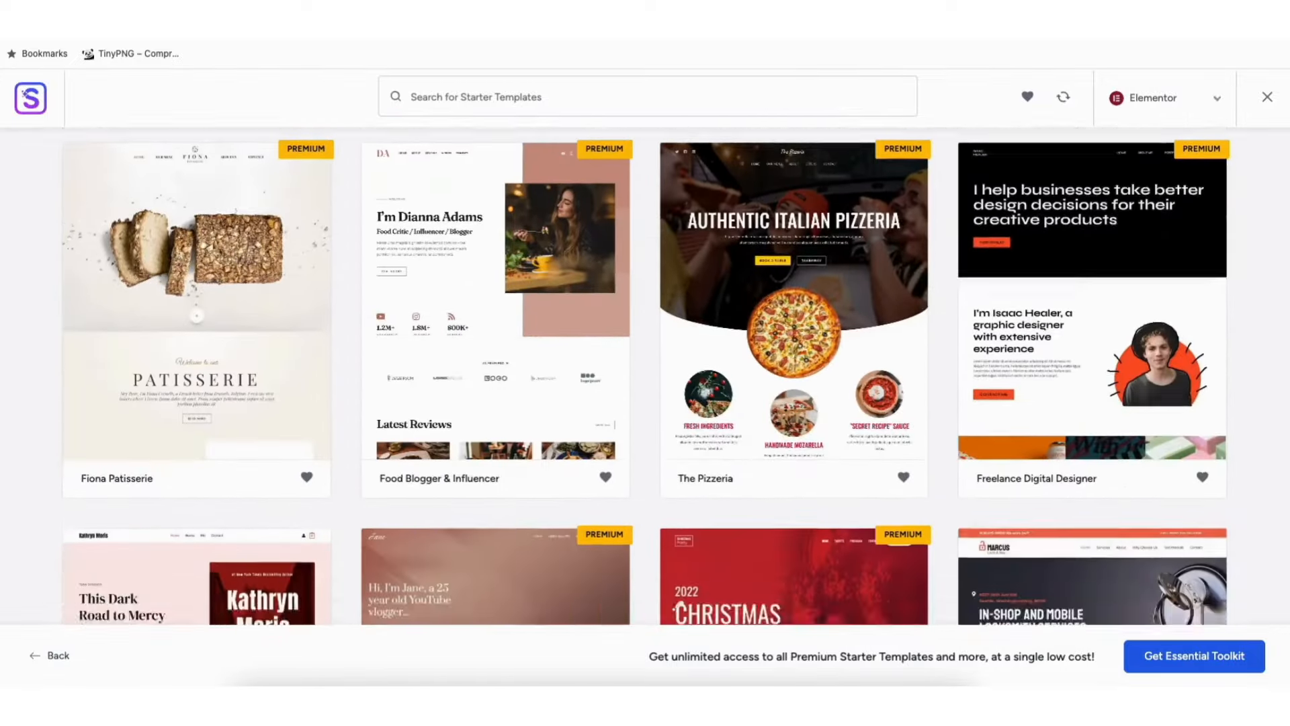
{"action": "scroll", "coordinate": [645, 376], "scroll_direction": "down", "scroll_amount": 8}
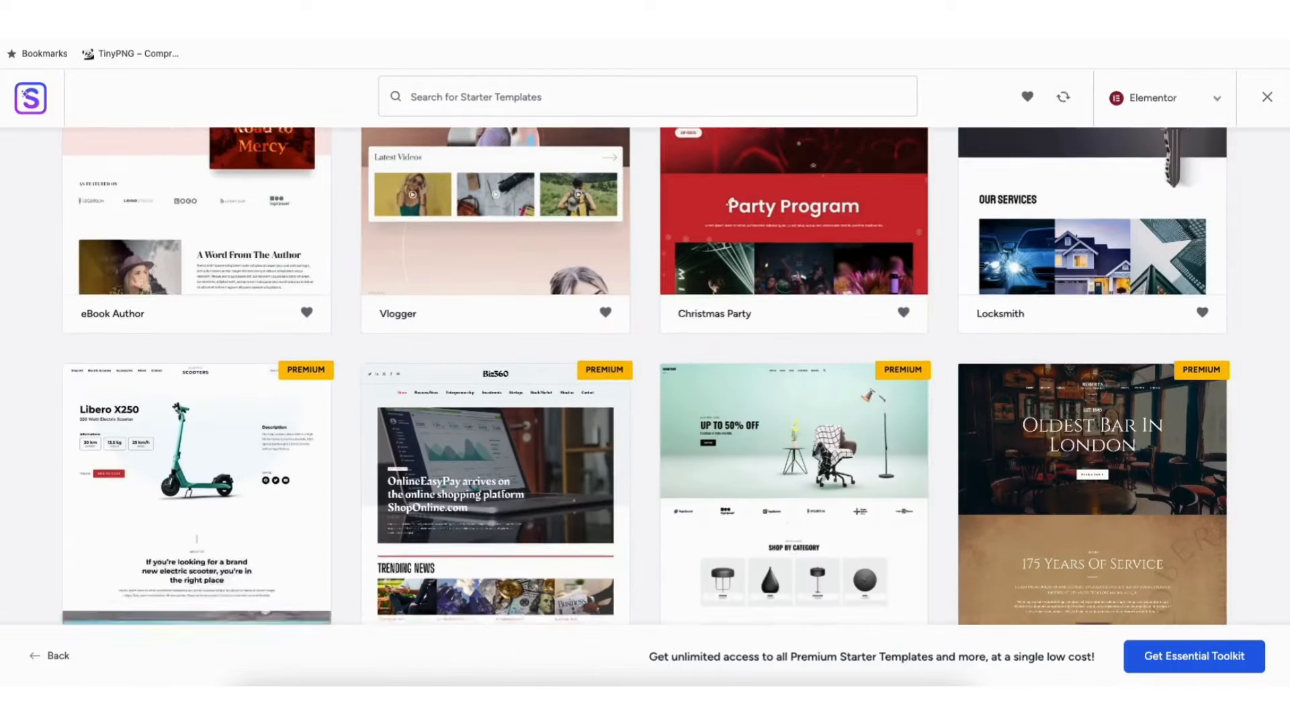
{"action": "scroll", "coordinate": [645, 376], "scroll_direction": "down", "scroll_amount": 2}
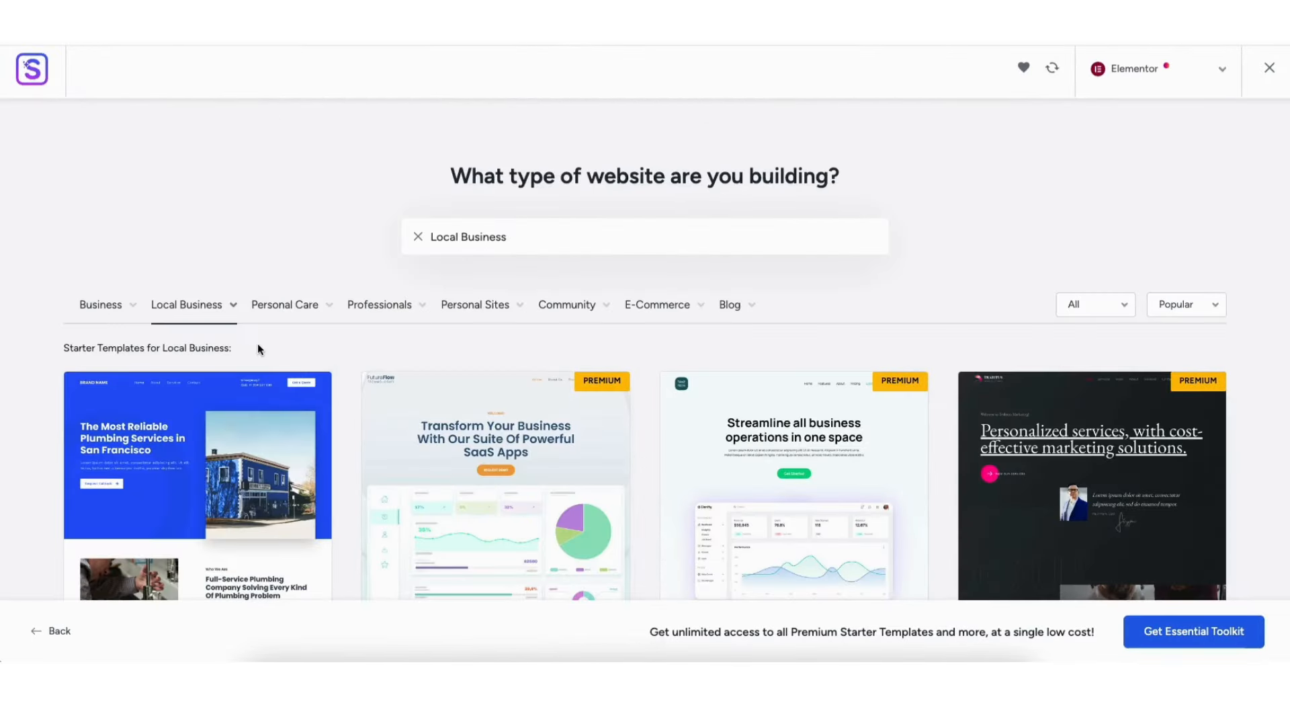
{"action": "mouse_move", "coordinate": [199, 311]}
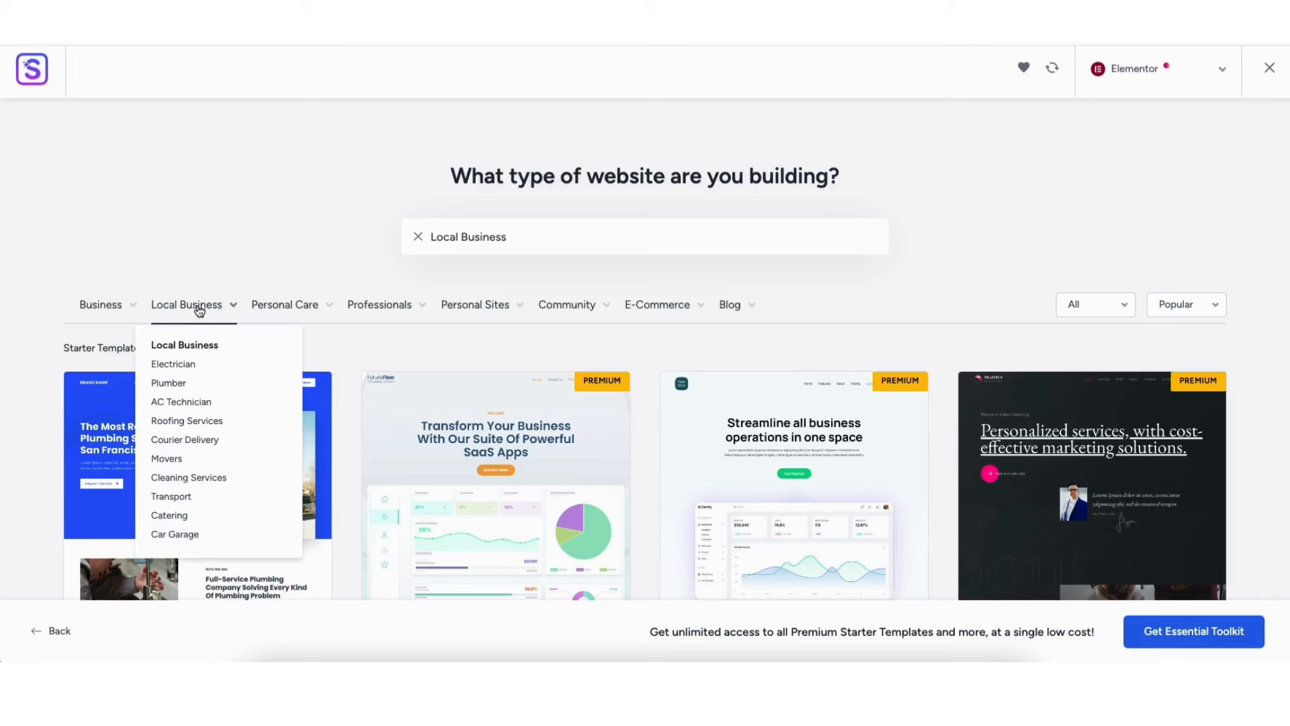
{"action": "left_click", "coordinate": [184, 367]}
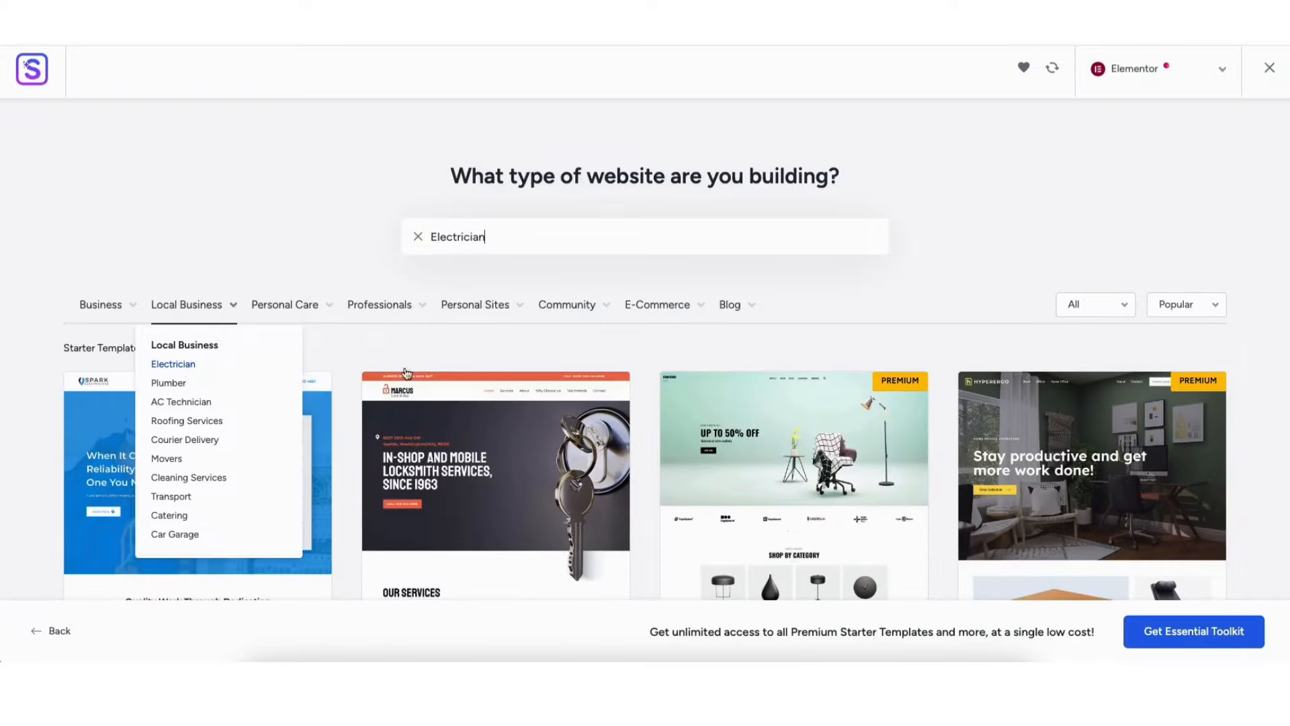
Review the electrician-related templates and select the Electrician template for customization.
{"action": "scroll", "coordinate": [1270, 269], "scroll_direction": "down", "scroll_amount": 15}
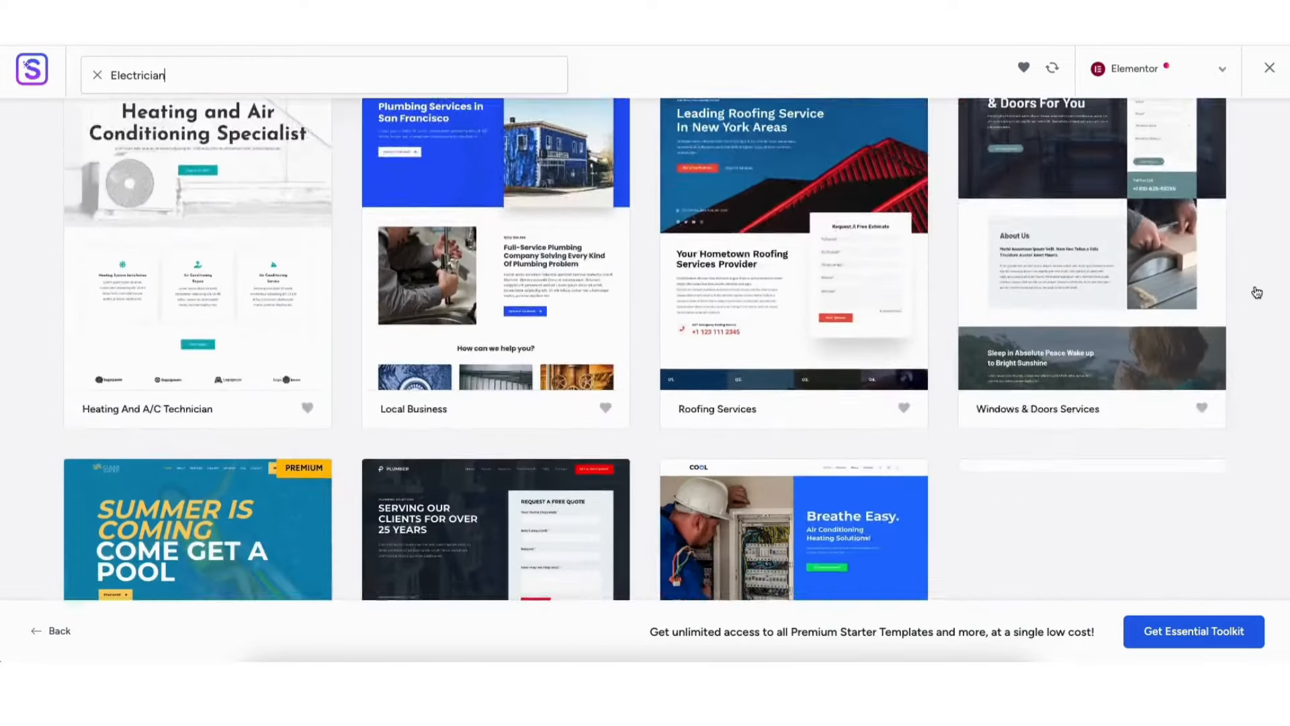
{"action": "scroll", "coordinate": [1289, 336], "scroll_direction": "down", "scroll_amount": 8}
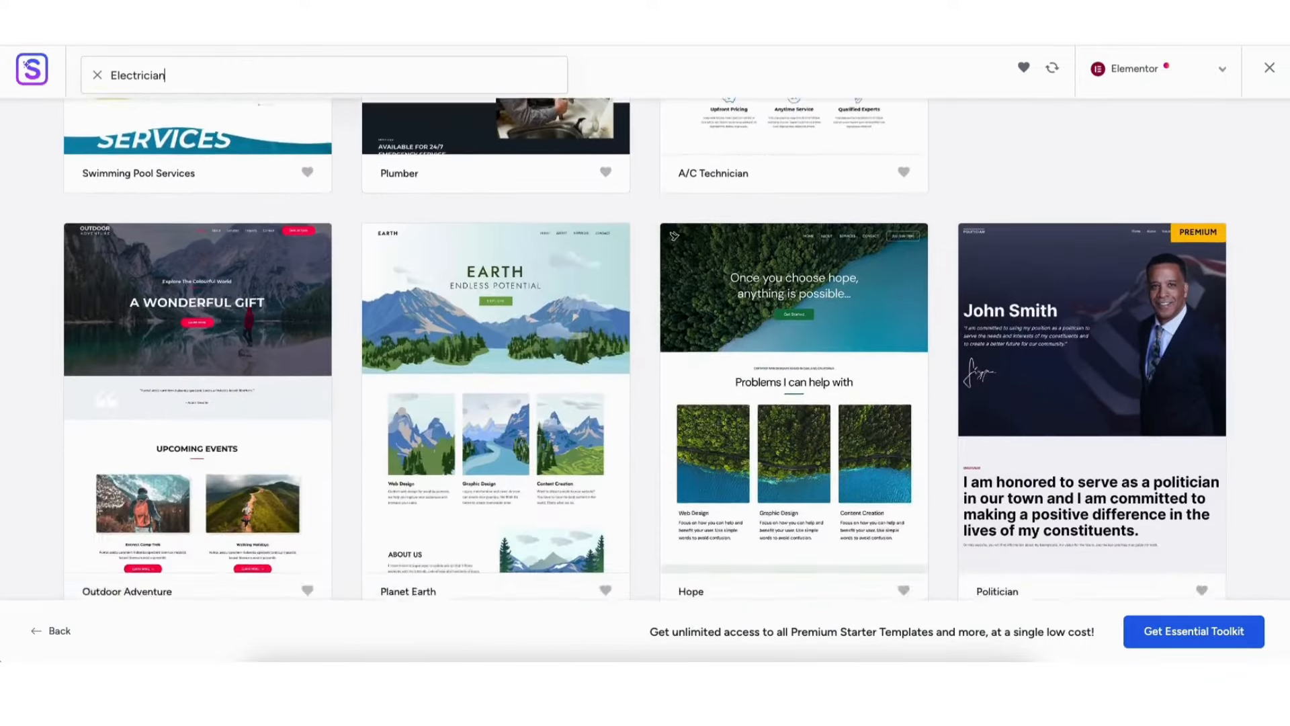
{"action": "scroll", "coordinate": [1287, 470], "scroll_direction": "down", "scroll_amount": 6}
{"action": "scroll", "coordinate": [1273, 397], "scroll_direction": "up", "scroll_amount": 20}
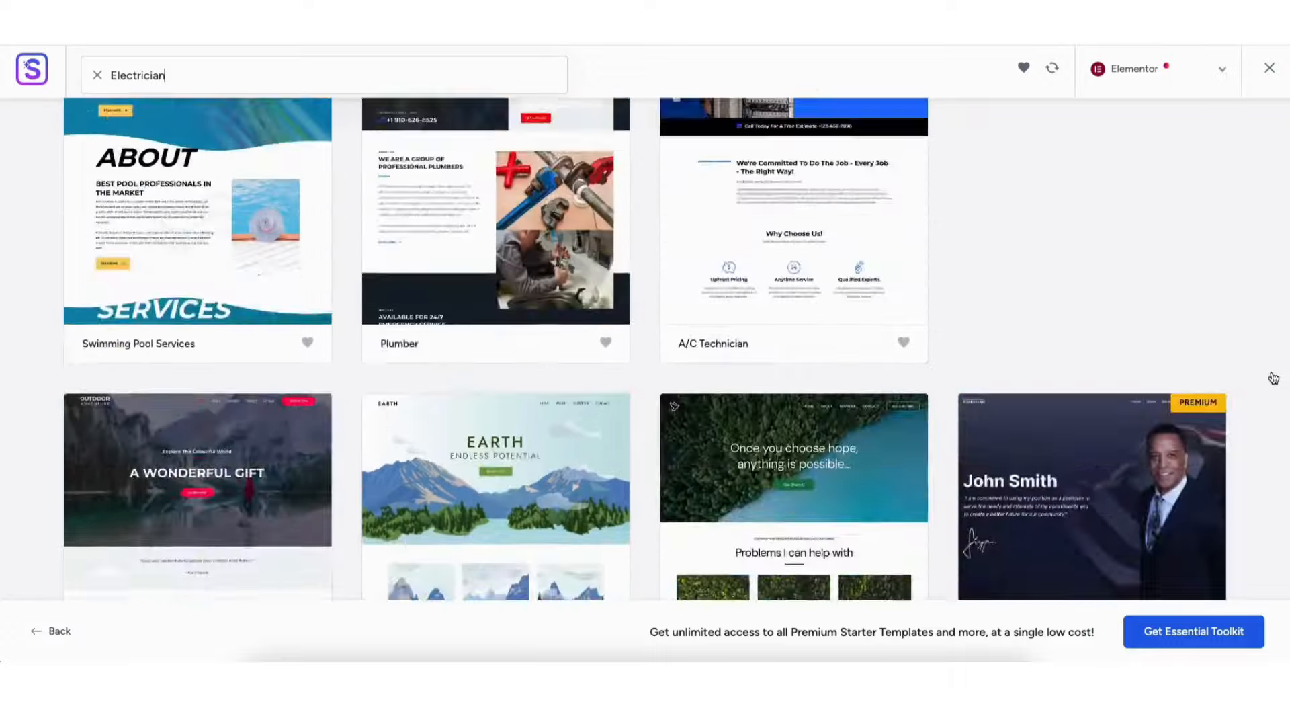
{"action": "scroll", "coordinate": [1234, 217], "scroll_direction": "up", "scroll_amount": 4}
{"action": "scroll", "coordinate": [1212, 173], "scroll_direction": "down", "scroll_amount": 1}
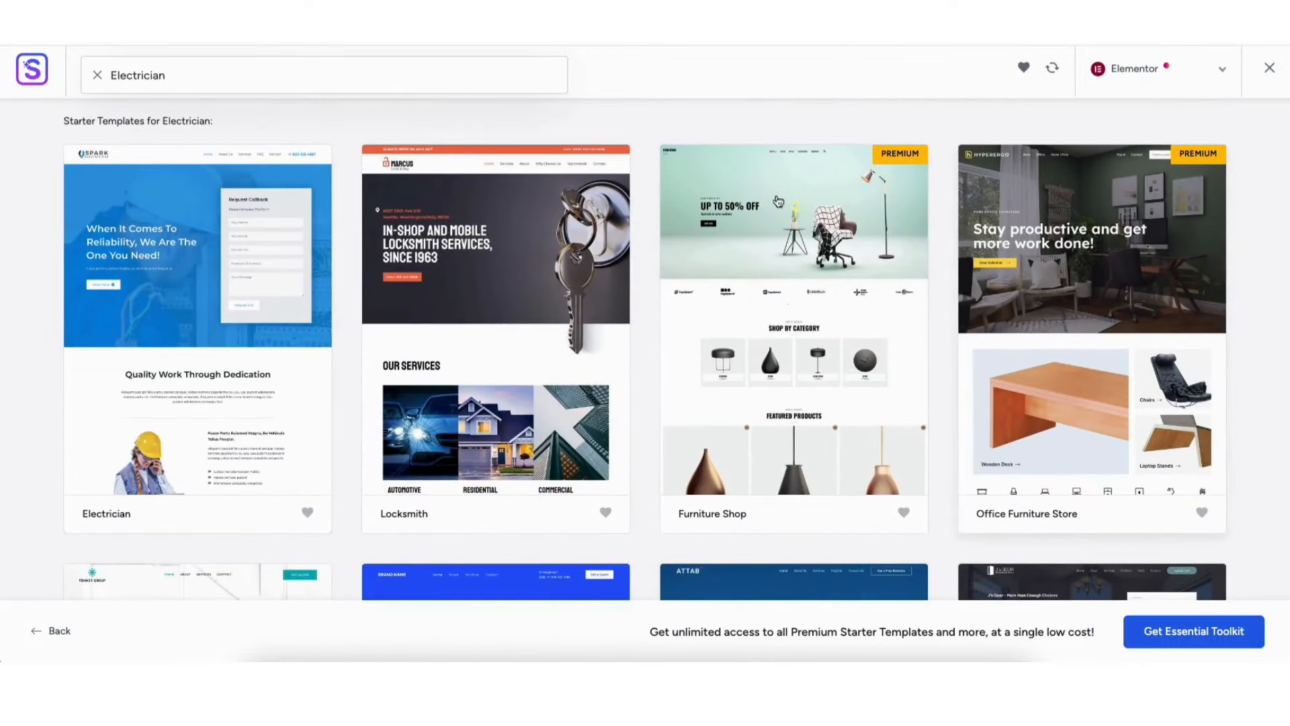
{"action": "left_click", "coordinate": [148, 336]}
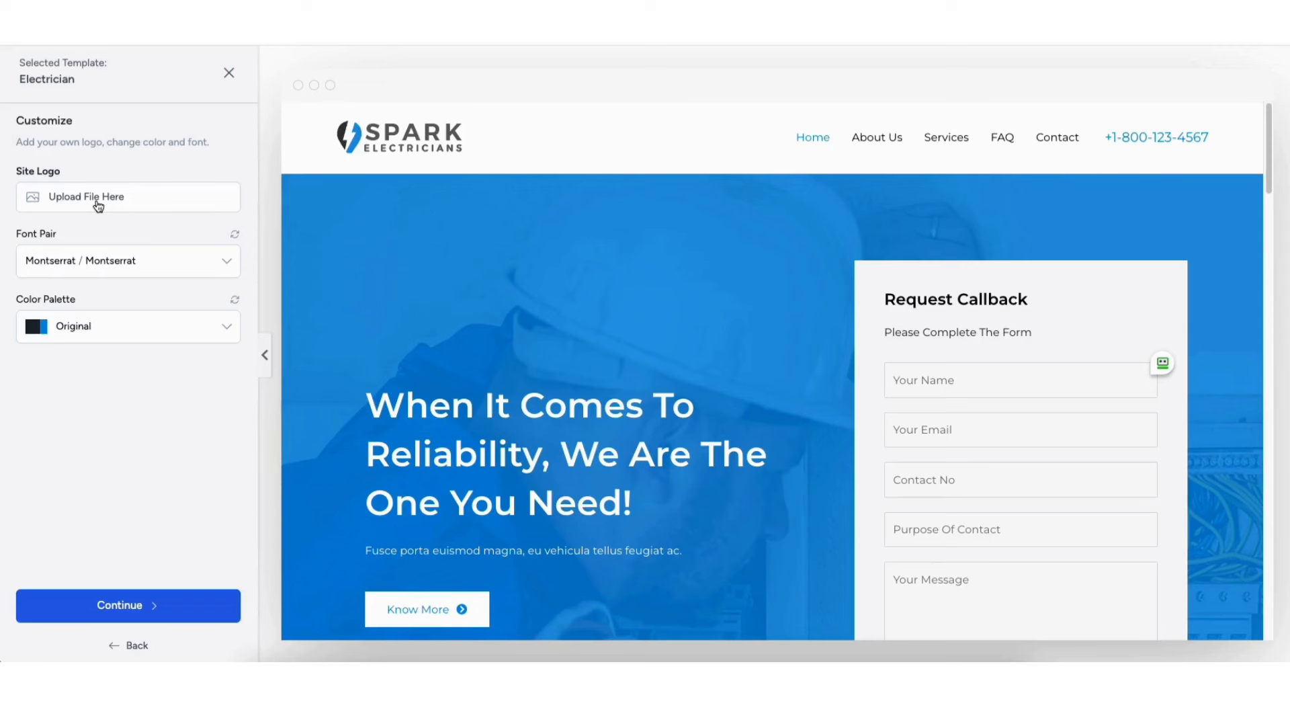
Try several alternative color palettes on the Electrician template preview, ending back on the Original palette.
{"action": "left_click", "coordinate": [96, 326]}
{"action": "left_click", "coordinate": [78, 426]}
{"action": "left_click", "coordinate": [70, 330]}
{"action": "left_click", "coordinate": [70, 398]}
{"action": "left_click", "coordinate": [74, 329]}
{"action": "left_click", "coordinate": [70, 459]}
{"action": "left_click", "coordinate": [70, 327]}
{"action": "left_click", "coordinate": [64, 494]}
{"action": "left_click", "coordinate": [74, 340]}
{"action": "left_click", "coordinate": [70, 358]}
Accept the template customization, skip the optional features, and build the website with all import options enabled.
{"action": "left_click", "coordinate": [131, 607]}
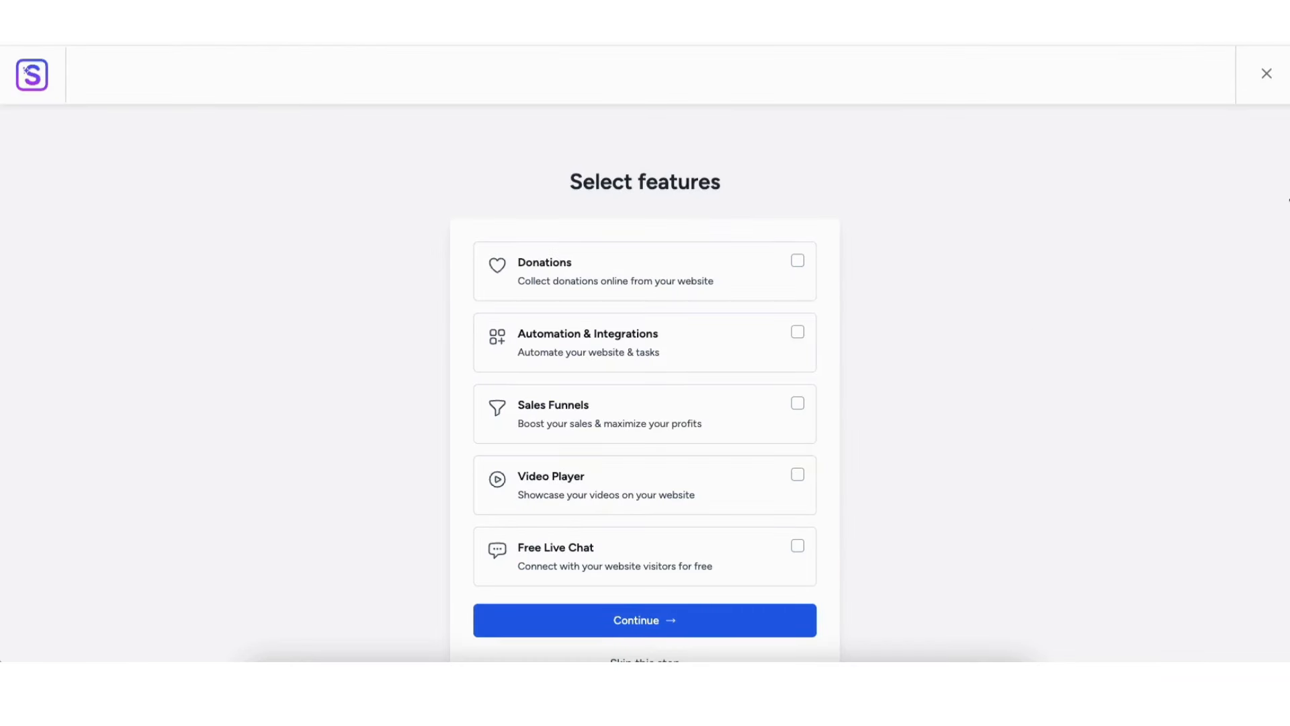
{"action": "scroll", "coordinate": [645, 413], "scroll_direction": "down", "scroll_amount": 1}
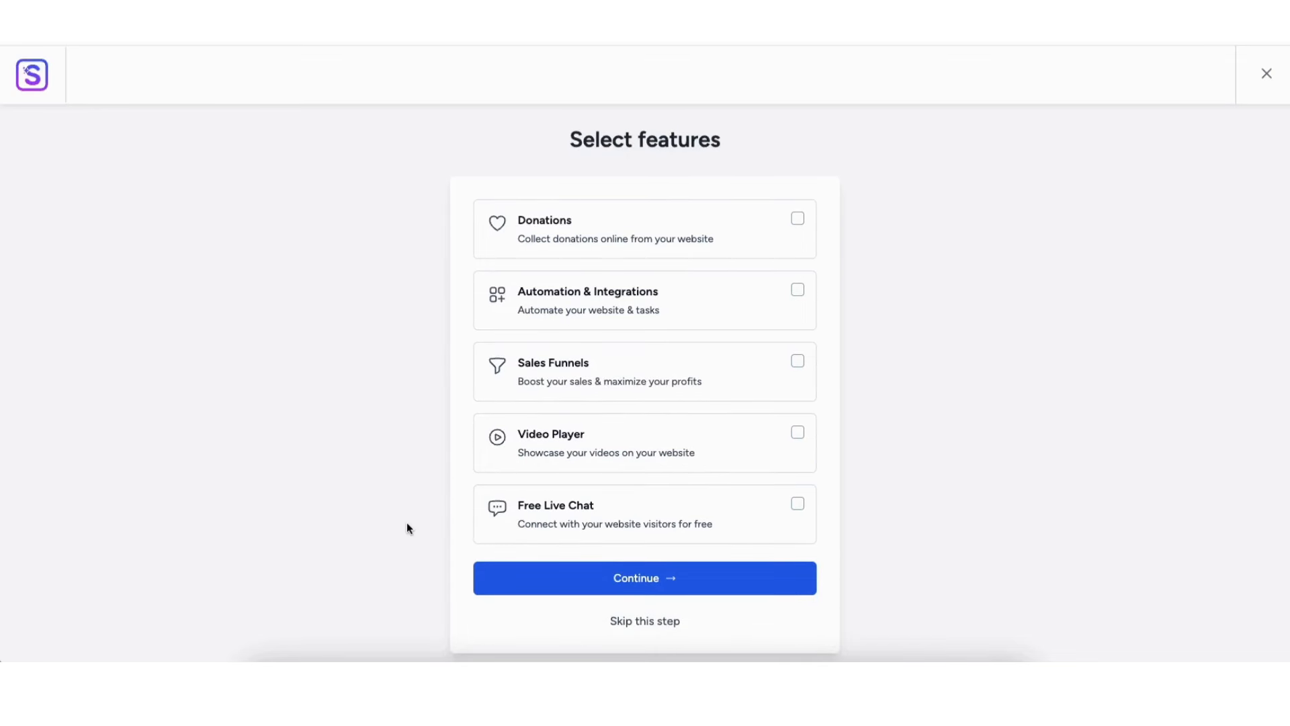
{"action": "left_click", "coordinate": [621, 622]}
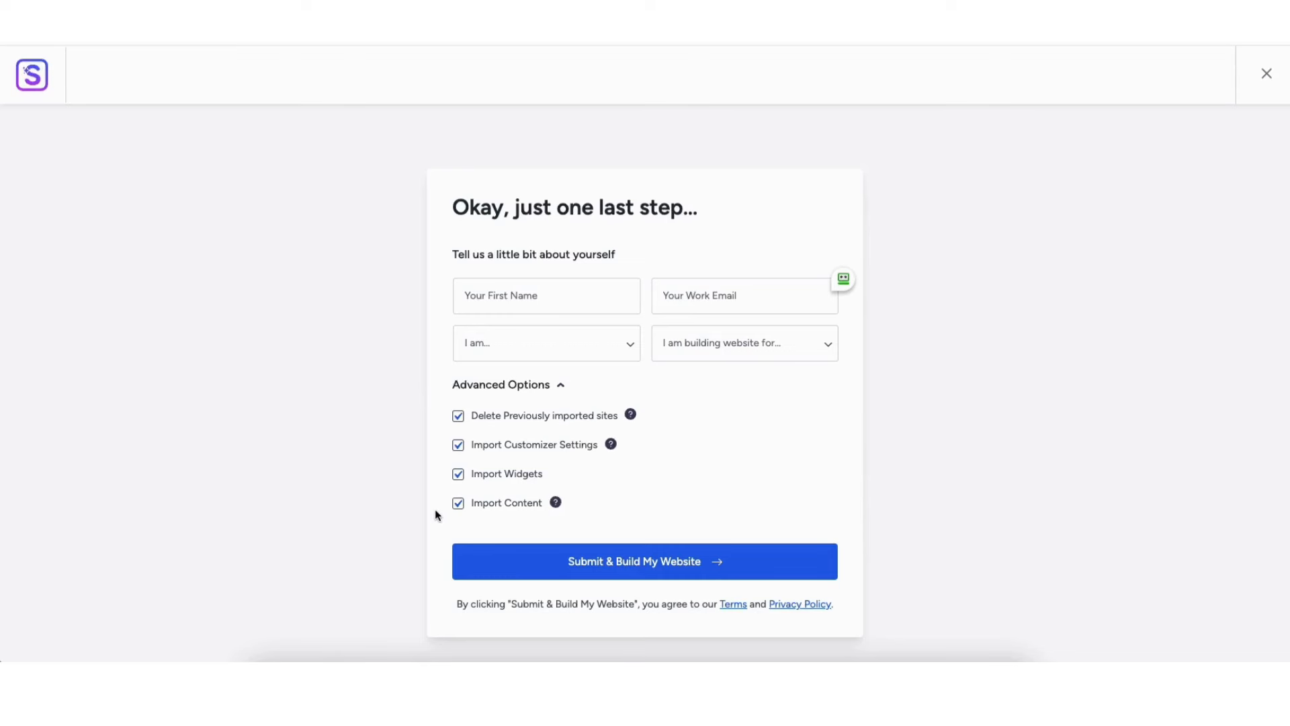
{"action": "left_click", "coordinate": [588, 563]}
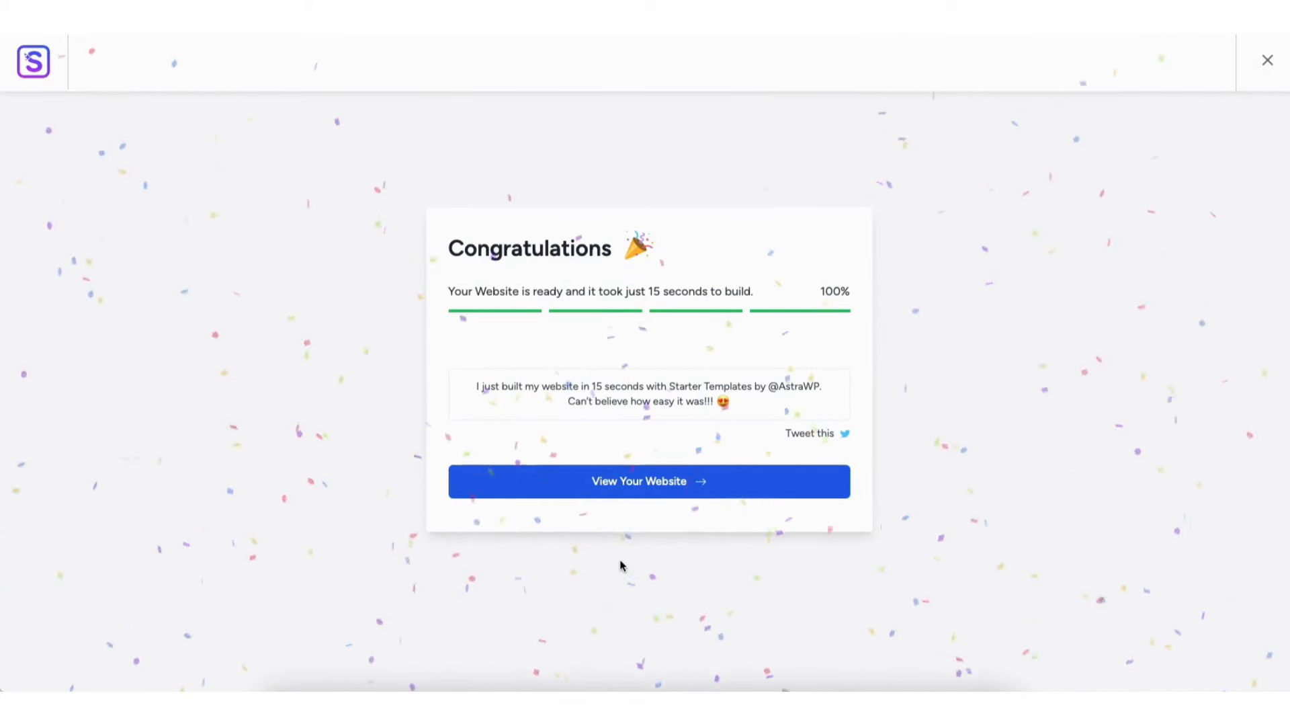
View the newly built website and look through its home page sections.
{"action": "left_click", "coordinate": [623, 480]}
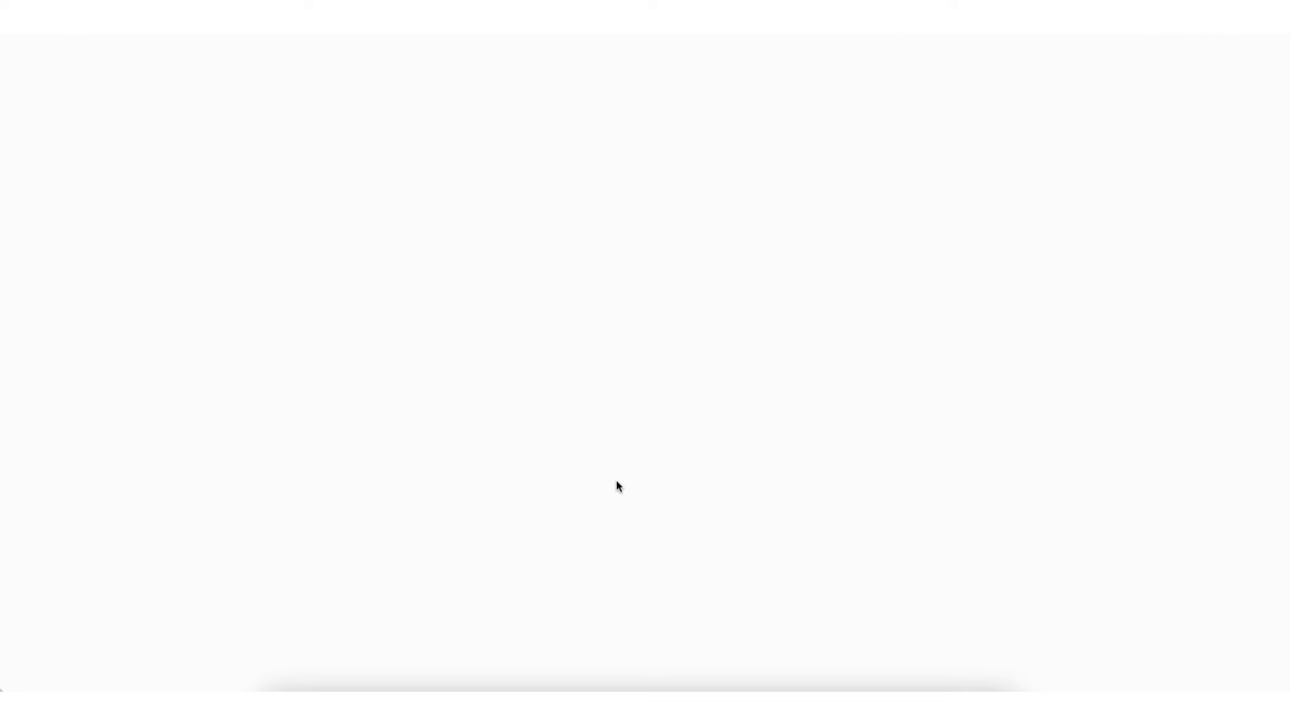
{"action": "scroll", "coordinate": [645, 363], "scroll_direction": "down", "scroll_amount": 9}
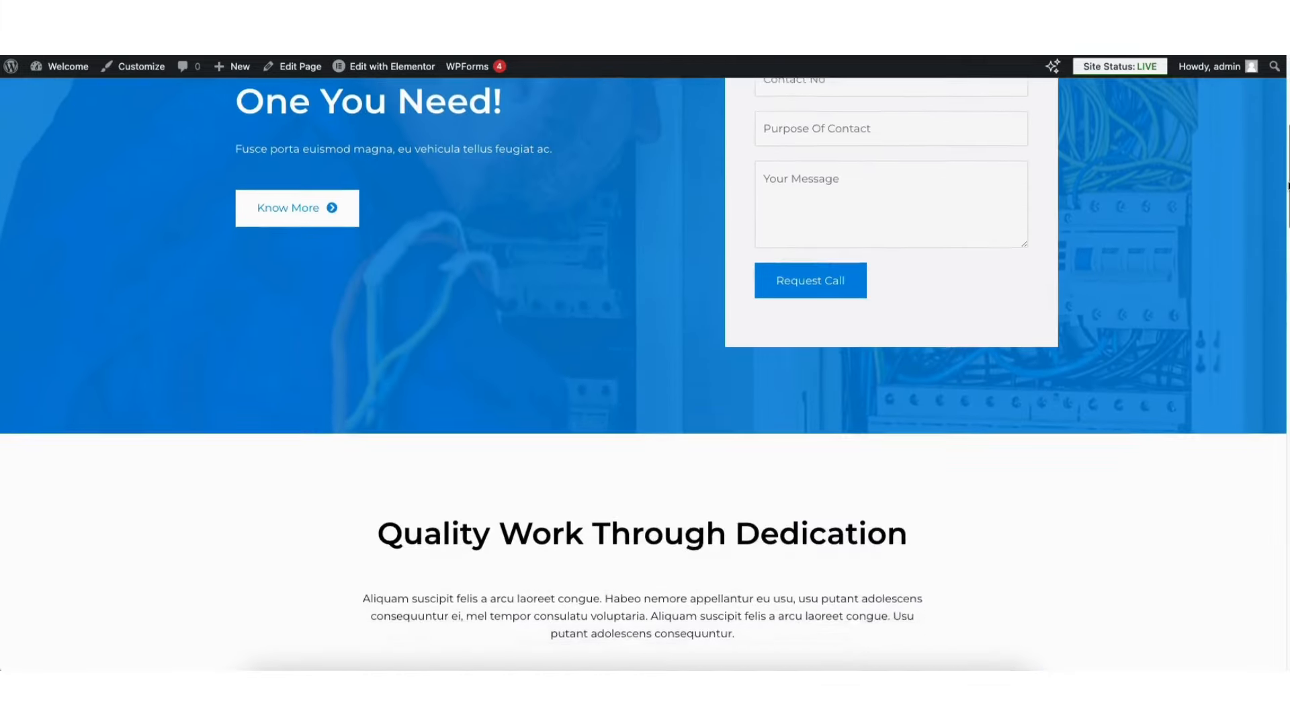
{"action": "scroll", "coordinate": [1279, 388], "scroll_direction": "down", "scroll_amount": 14}
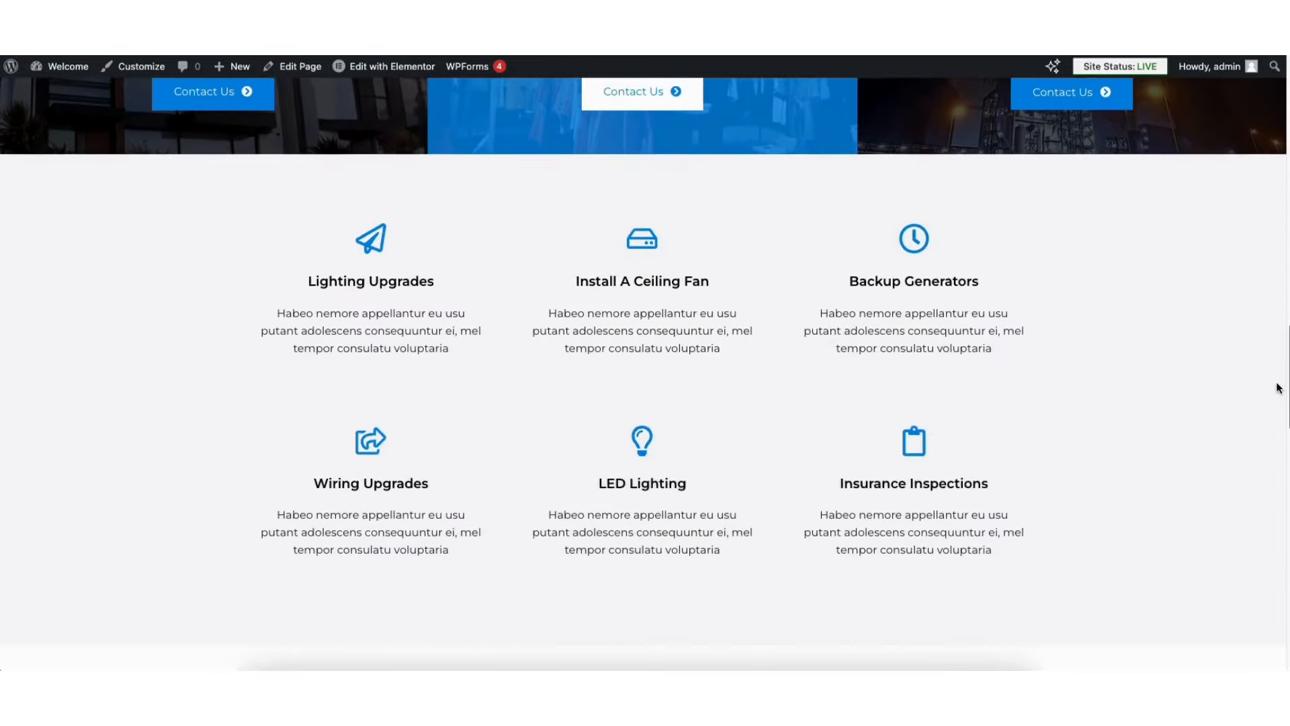
{"action": "left_click_drag", "start_coordinate": [1278, 388], "coordinate": [1288, 111]}
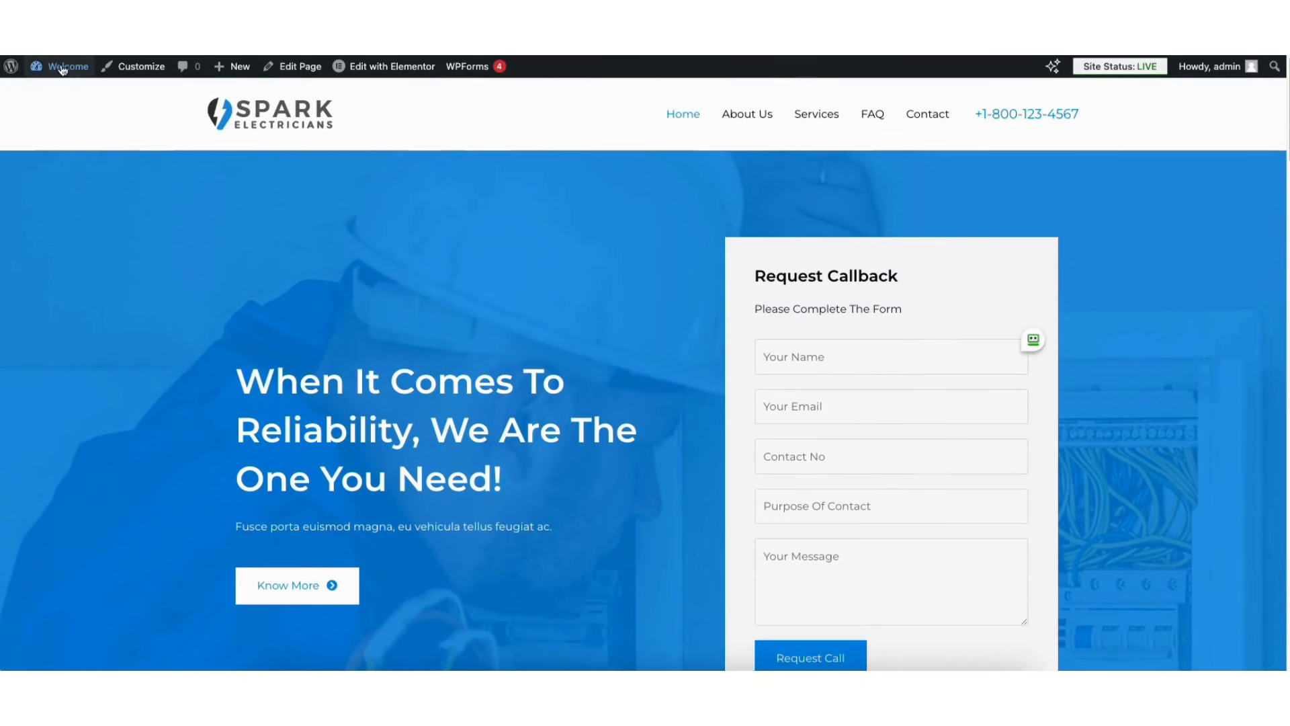
Open Elementor's Features settings from the WordPress dashboard and set Editor Top Bar to Active.
{"action": "mouse_move", "coordinate": [61, 69]}
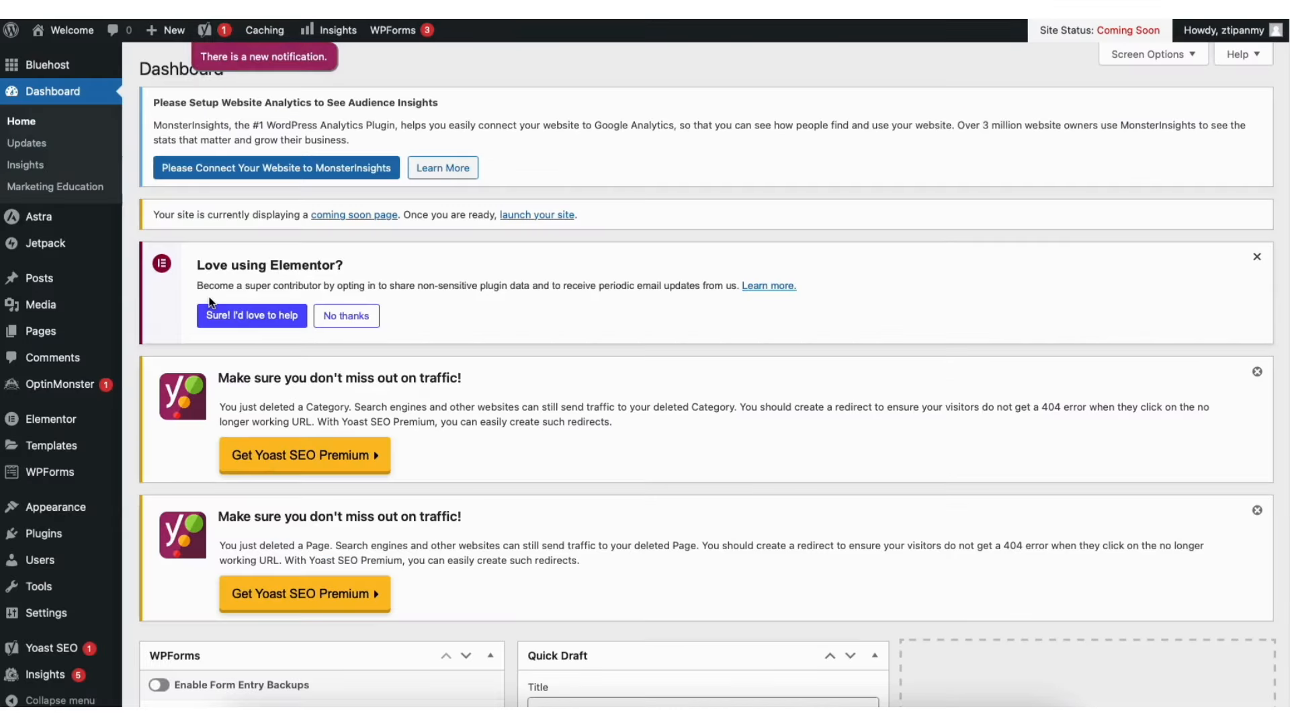
{"action": "mouse_move", "coordinate": [62, 428]}
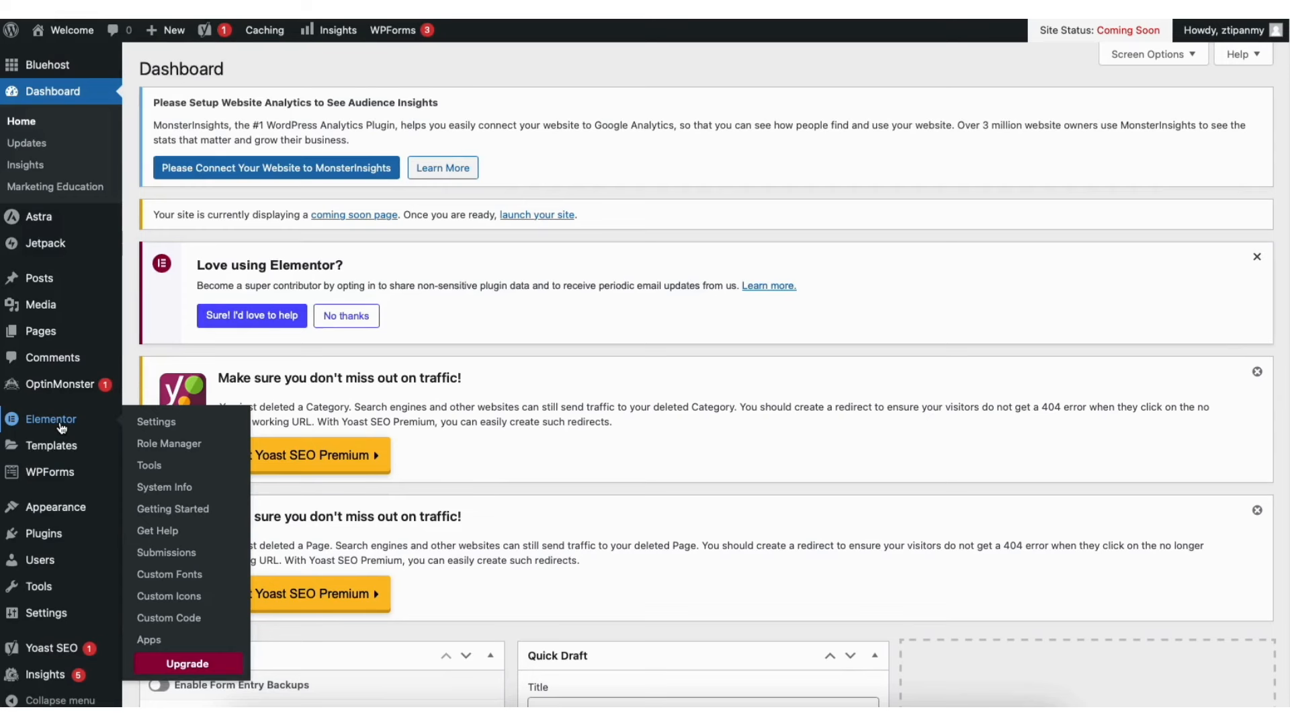
{"action": "left_click", "coordinate": [157, 420]}
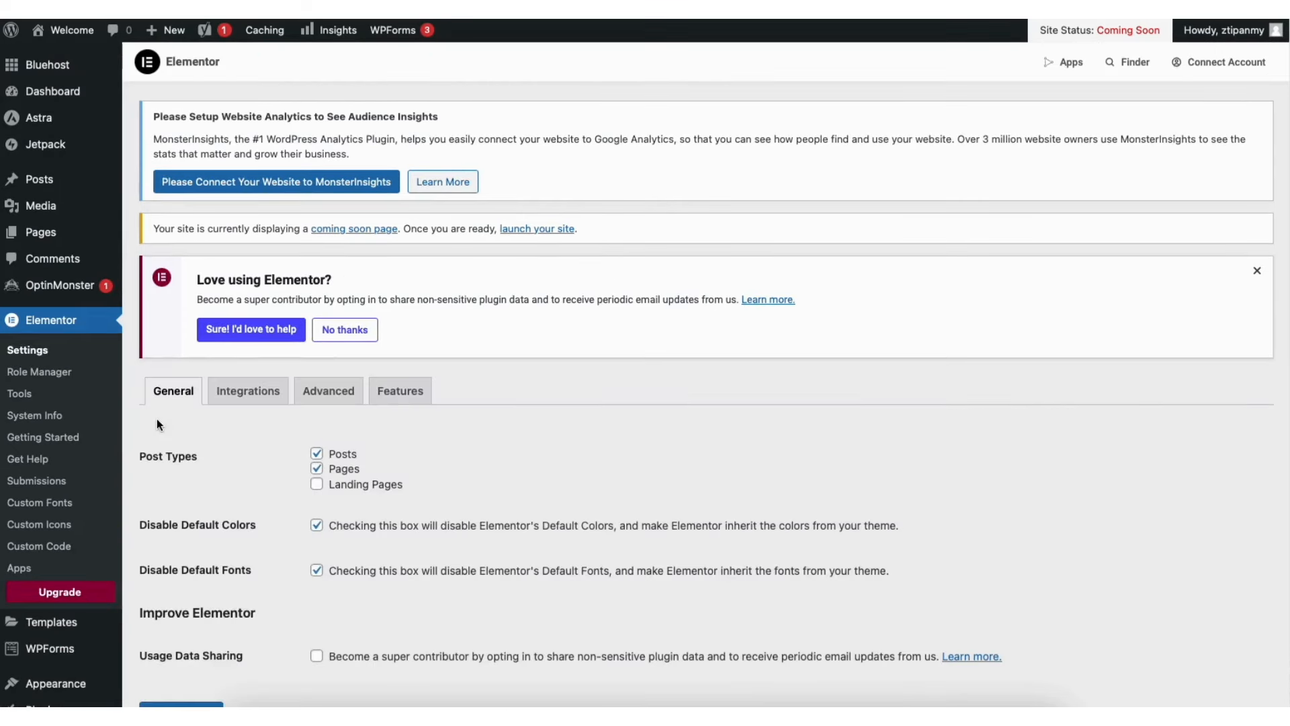
{"action": "left_click", "coordinate": [420, 394]}
{"action": "scroll", "coordinate": [1282, 276], "scroll_direction": "down", "scroll_amount": 10}
{"action": "left_click_drag", "start_coordinate": [1281, 273], "coordinate": [1281, 281]}
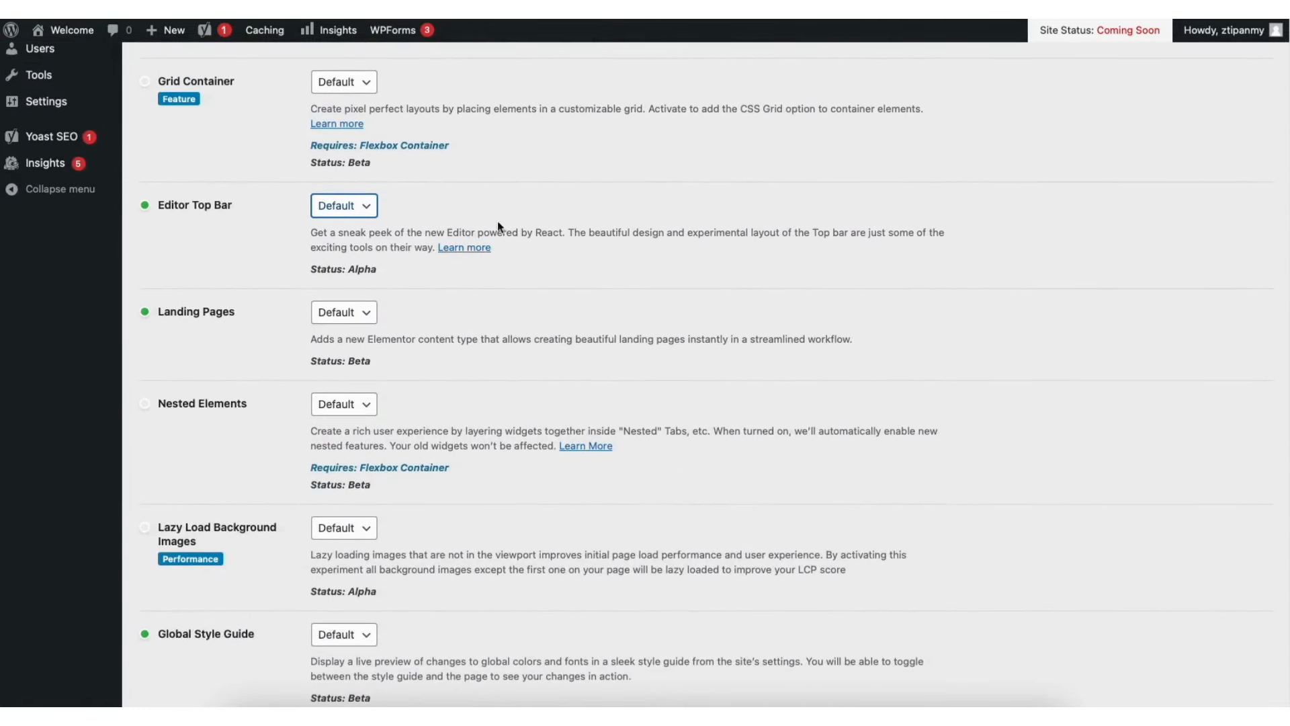
{"action": "left_click", "coordinate": [359, 205]}
{"action": "left_click", "coordinate": [339, 222]}
Set the Flexbox Container feature to Active and save the Elementor settings.
{"action": "scroll", "coordinate": [1275, 374], "scroll_direction": "down", "scroll_amount": 10}
{"action": "scroll", "coordinate": [1272, 469], "scroll_direction": "down", "scroll_amount": 3}
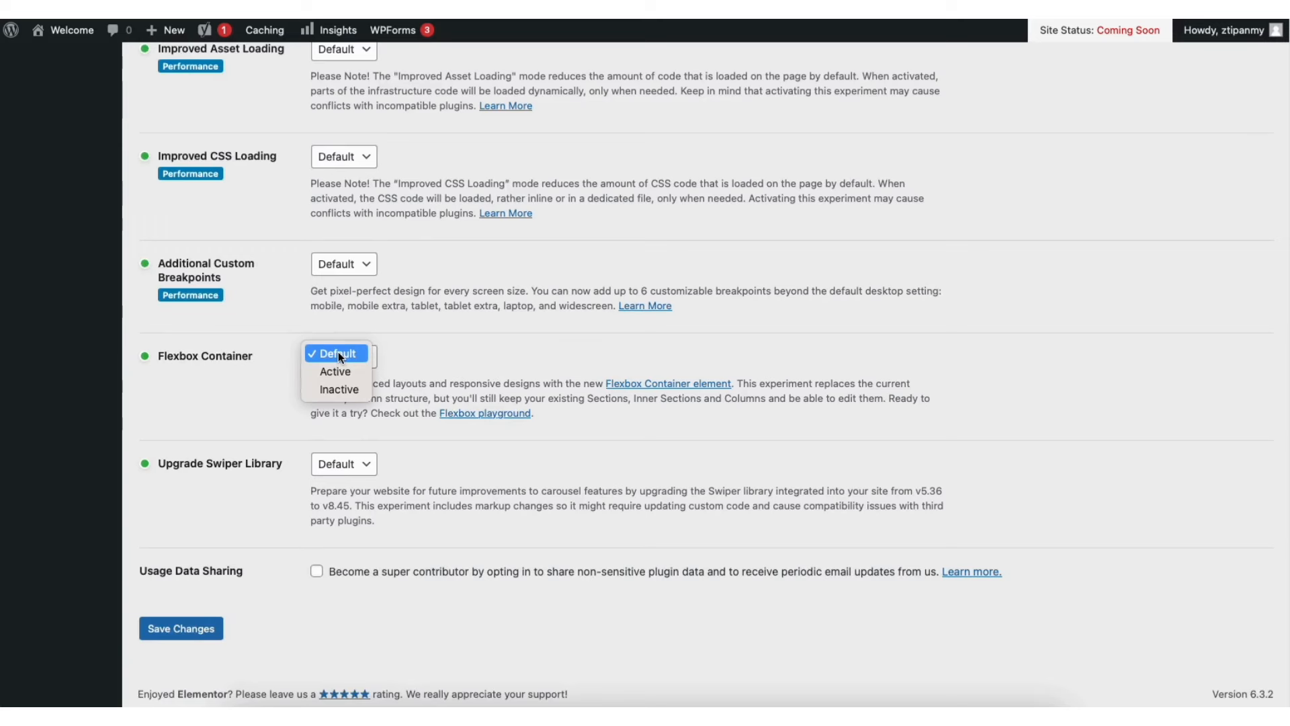
{"action": "left_click", "coordinate": [336, 371]}
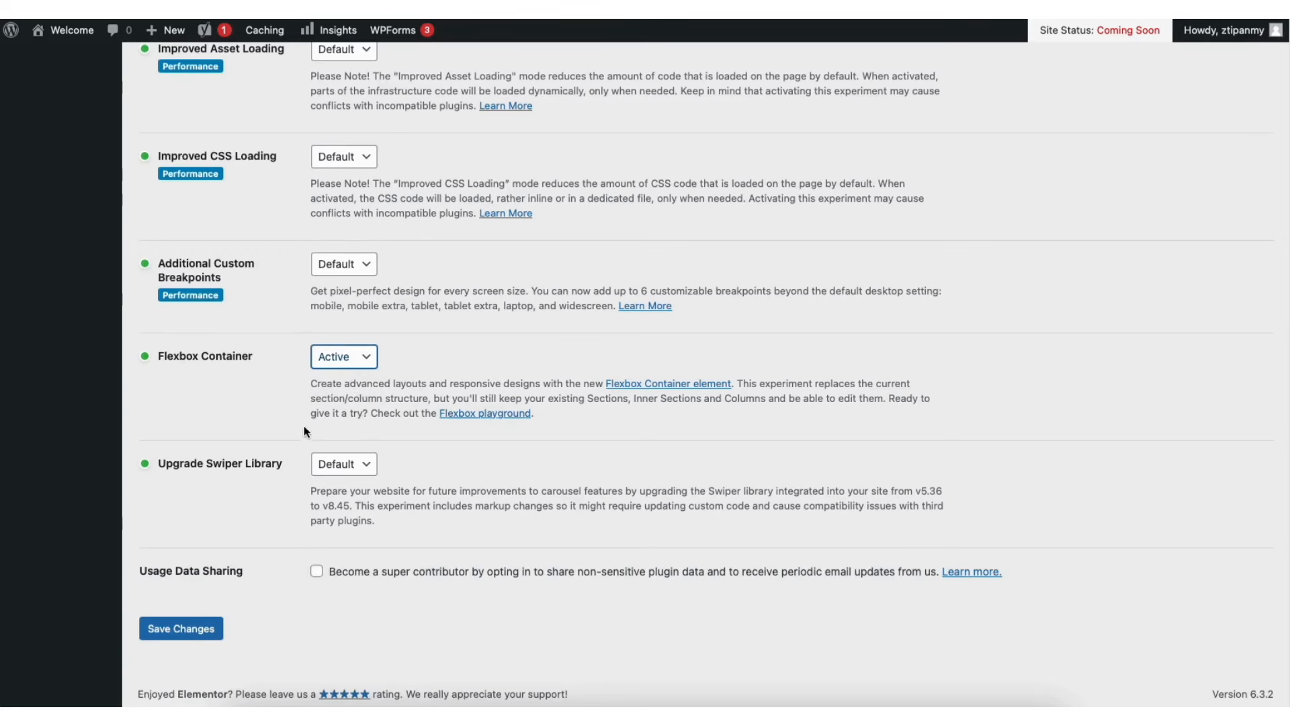
{"action": "left_click", "coordinate": [188, 629]}
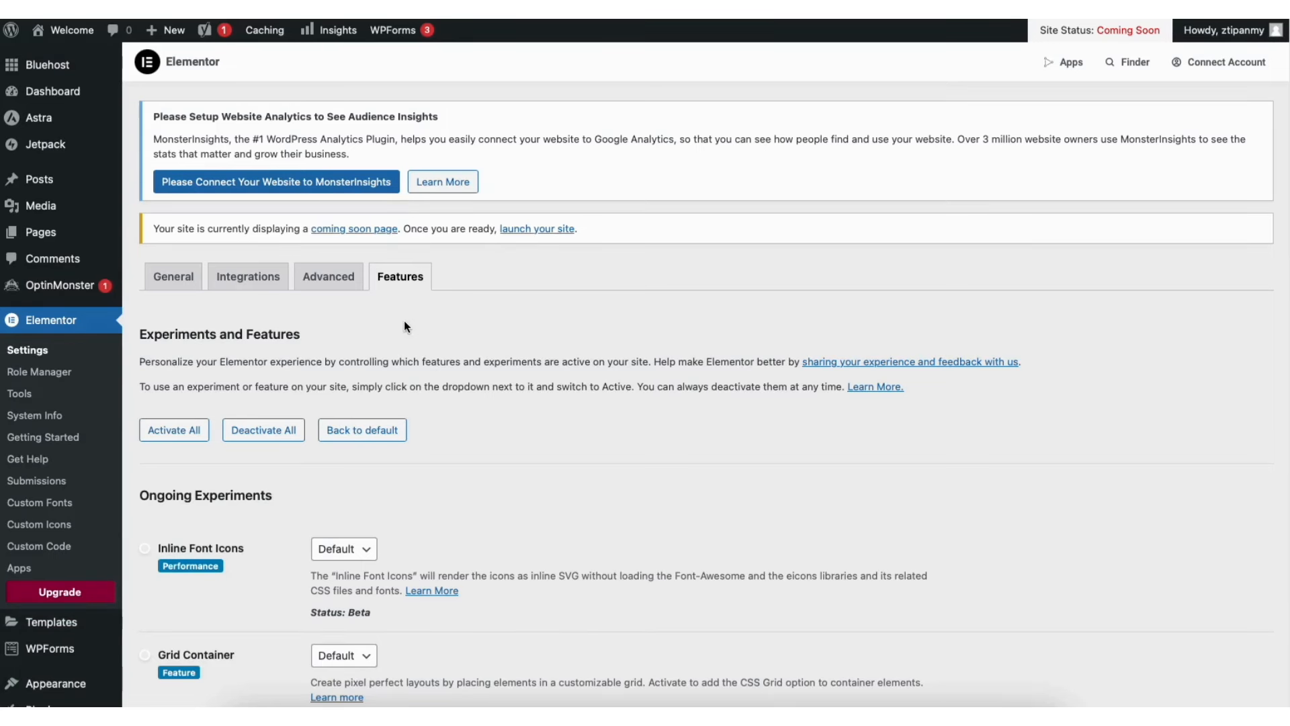
Visit the site and open its home page for editing in Elementor.
{"action": "mouse_move", "coordinate": [79, 36]}
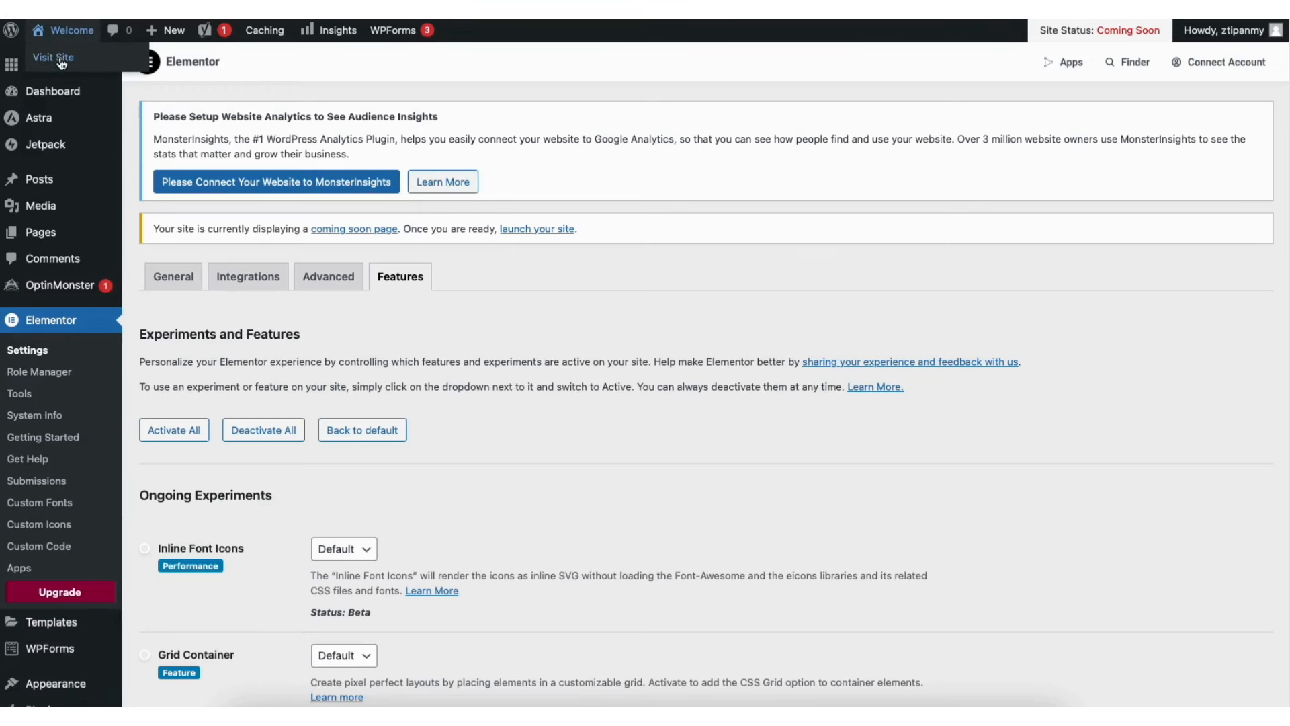
{"action": "left_click", "coordinate": [59, 59]}
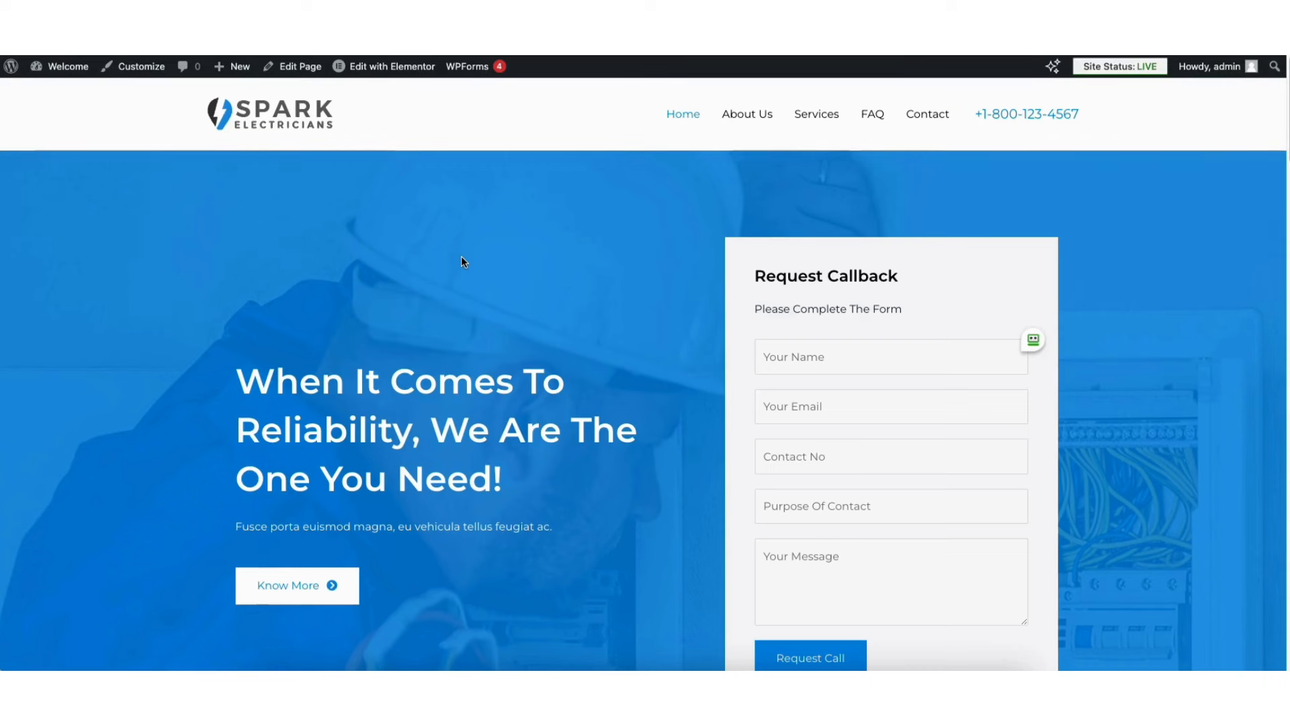
{"action": "mouse_move", "coordinate": [387, 74]}
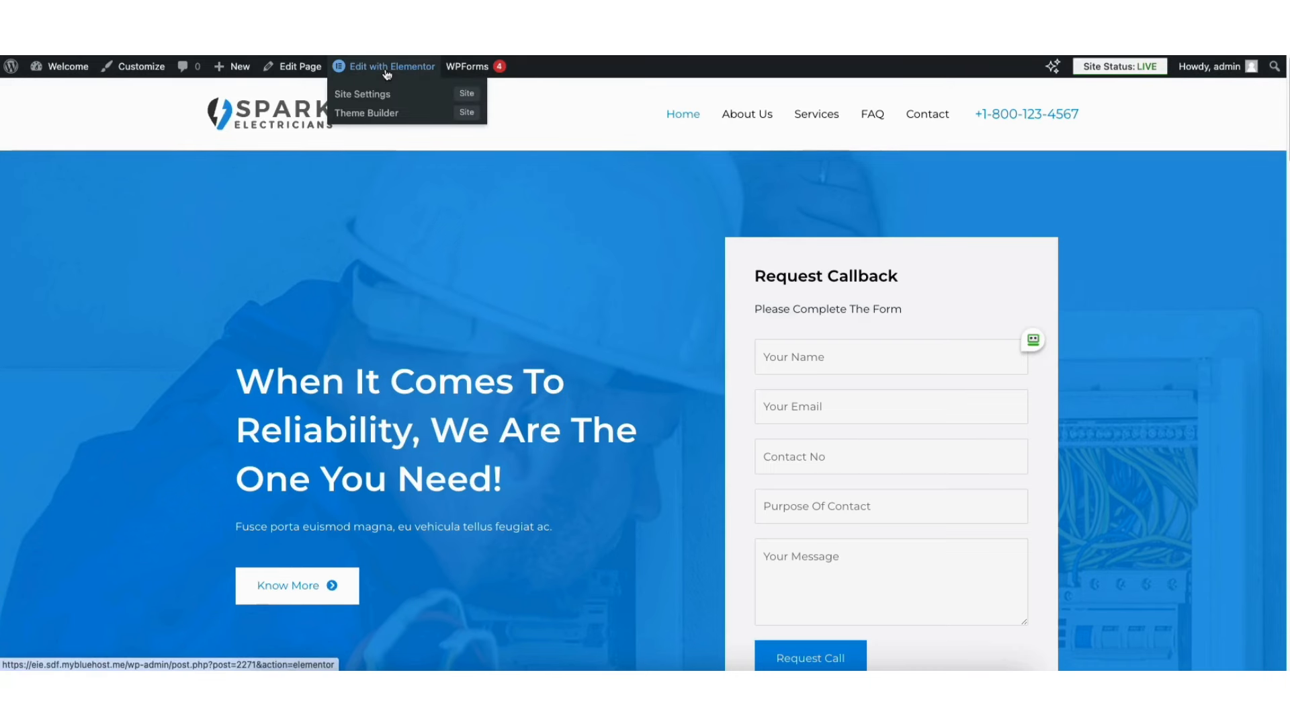
{"action": "left_click", "coordinate": [387, 67]}
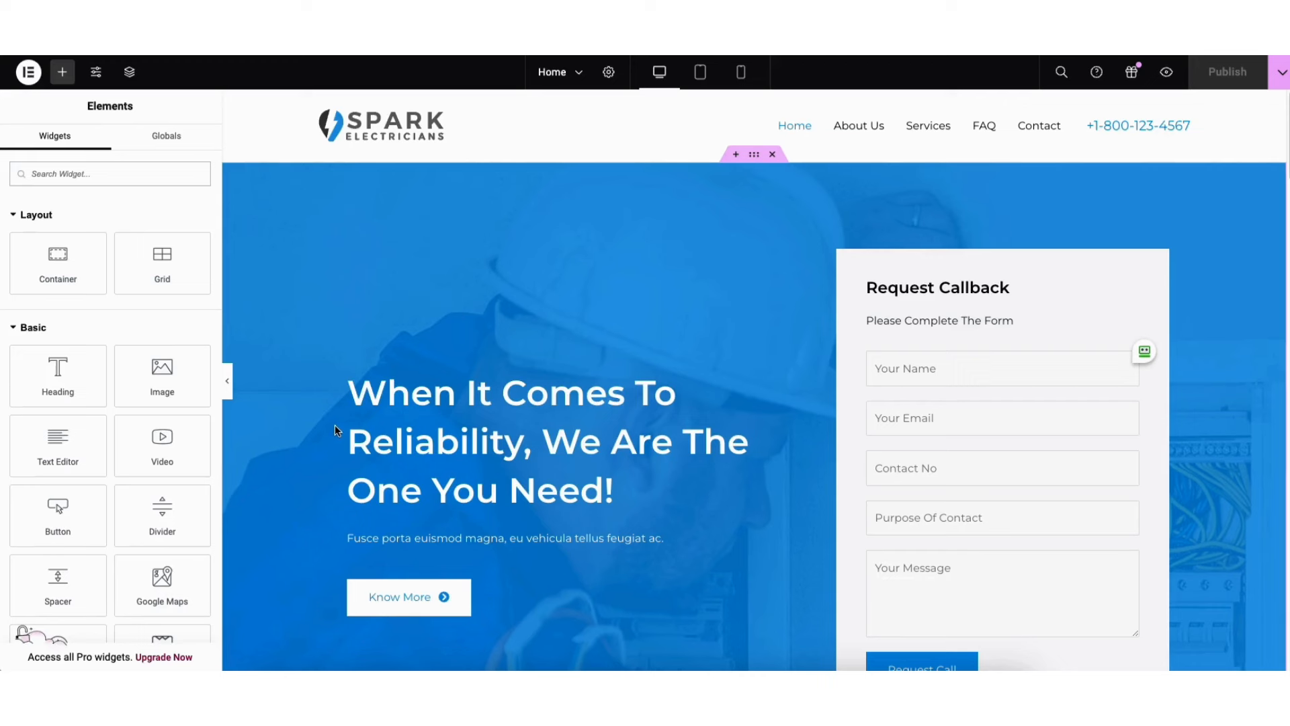
Replace the hero section's heading text with "Demo Electrician Service Website".
{"action": "left_click", "coordinate": [373, 397]}
{"action": "left_click_drag", "start_coordinate": [18, 247], "coordinate": [85, 258]}
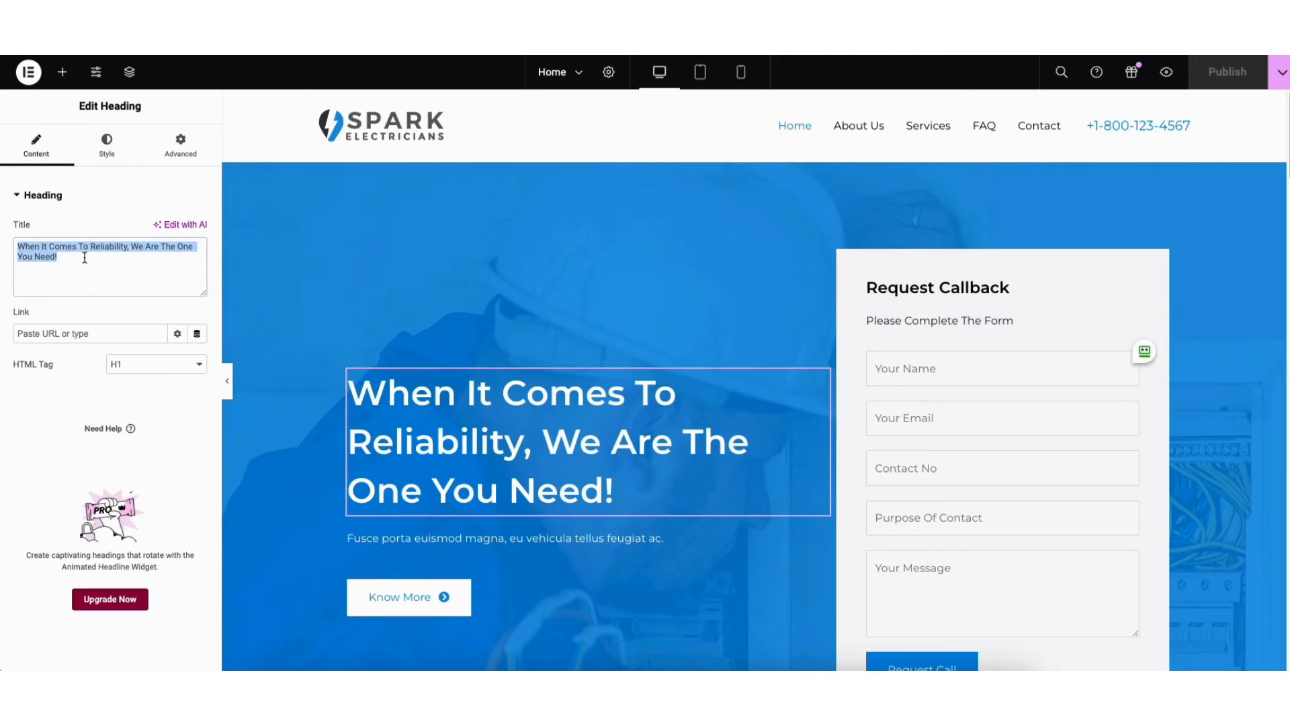
{"action": "left_click", "coordinate": [30, 255]}
{"action": "left_click_drag", "start_coordinate": [18, 246], "coordinate": [70, 255]}
{"action": "type", "text": "Demo Electrician Service Website"}
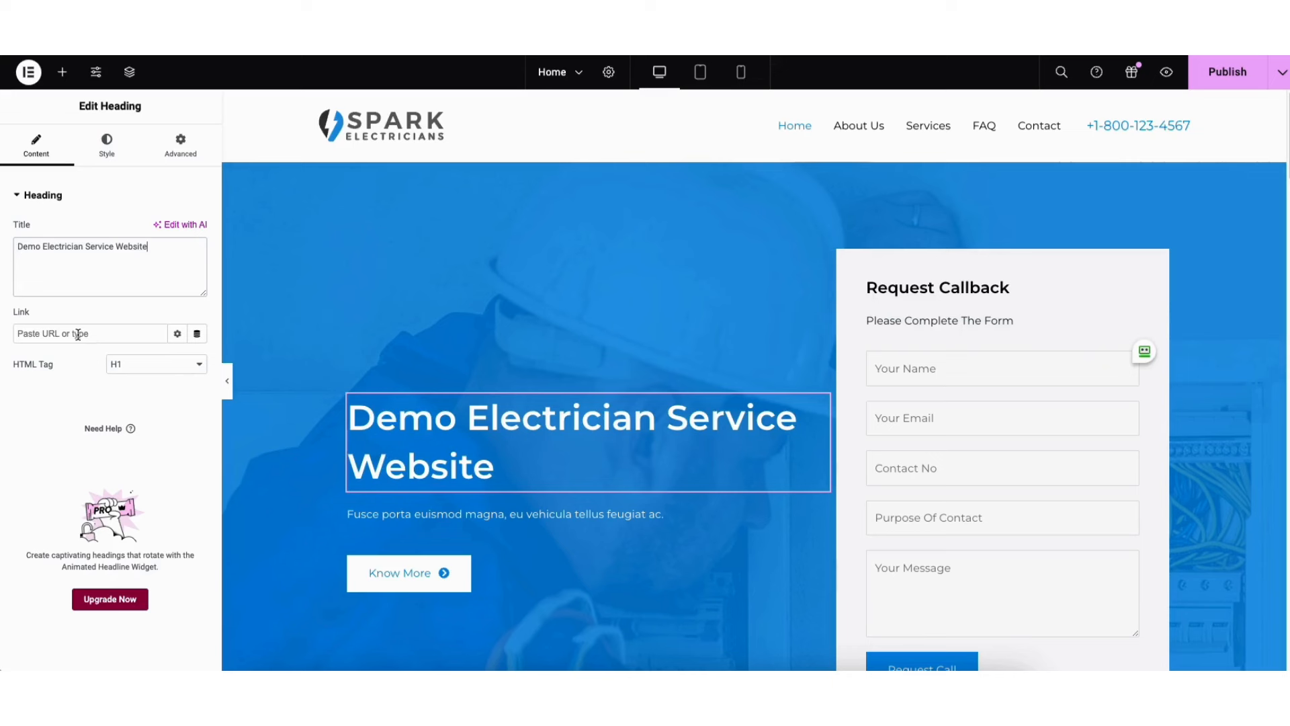
Examine the hero heading's HTML tag, text color and typography options, including the available font families.
{"action": "left_click", "coordinate": [170, 364]}
{"action": "left_click", "coordinate": [168, 365]}
{"action": "left_click", "coordinate": [106, 145]}
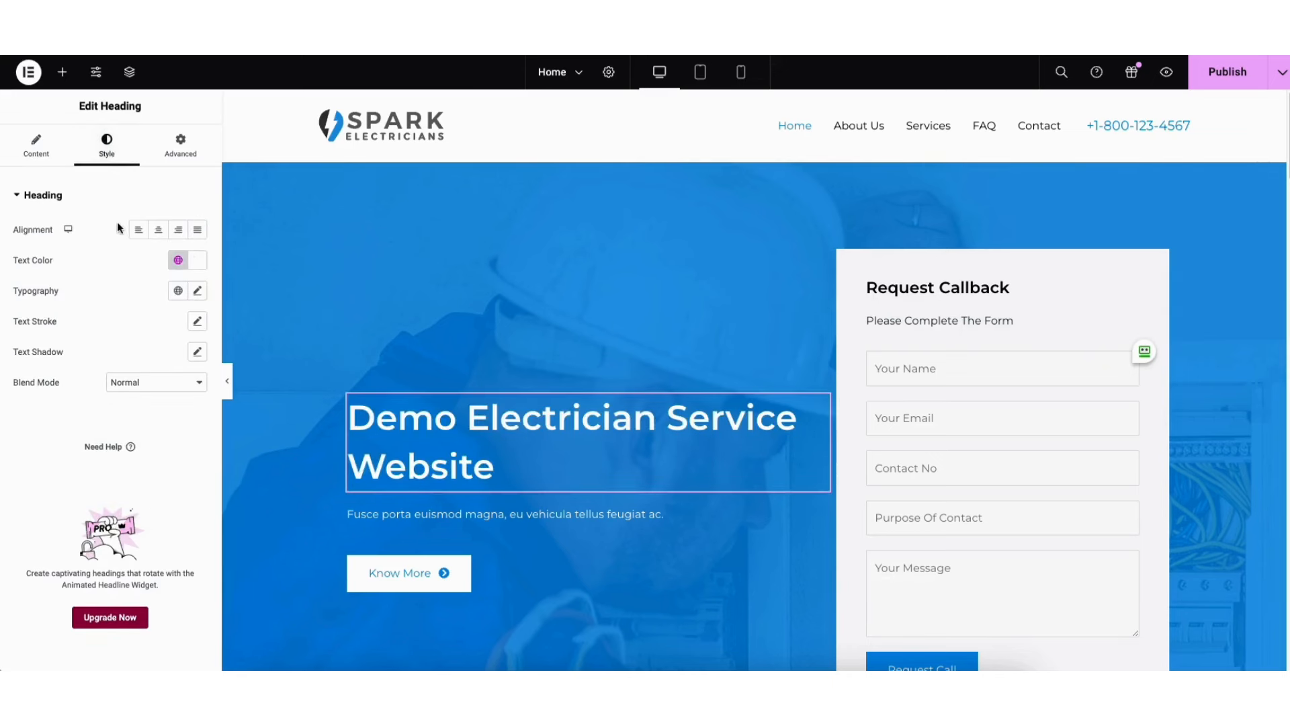
{"action": "left_click", "coordinate": [195, 261]}
{"action": "left_click", "coordinate": [194, 262]}
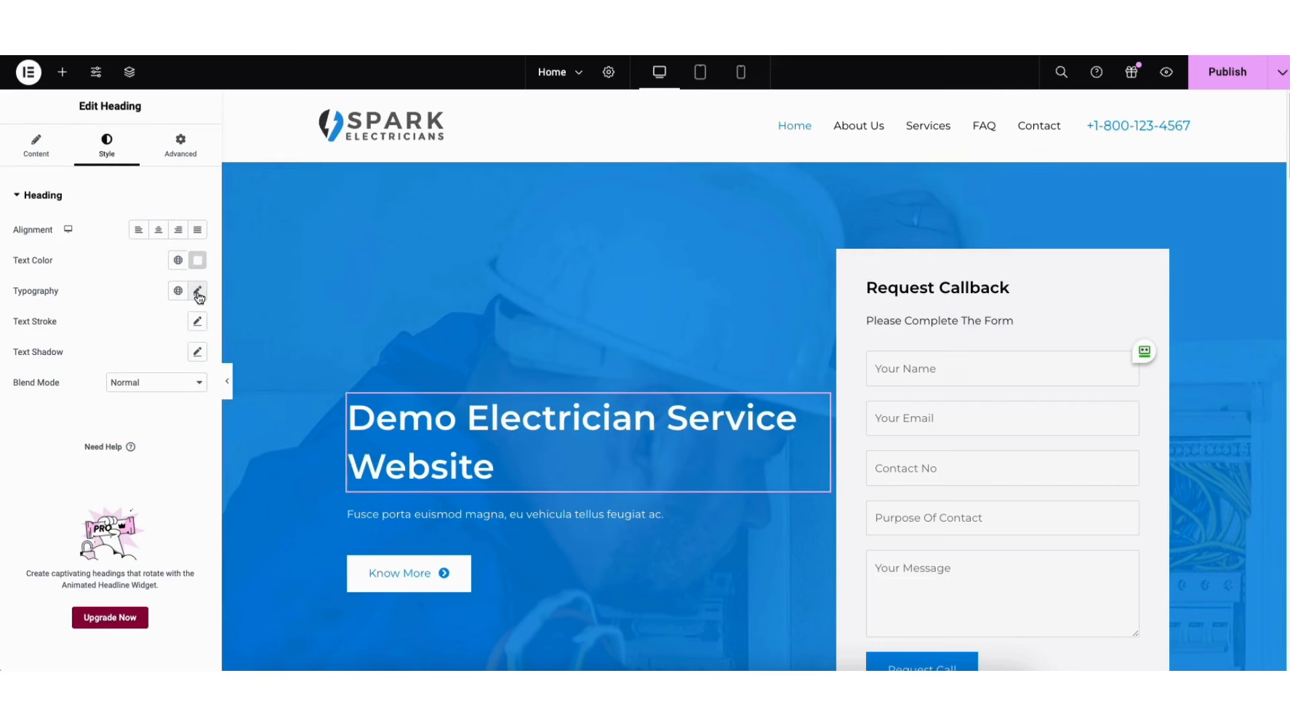
{"action": "left_click", "coordinate": [197, 292]}
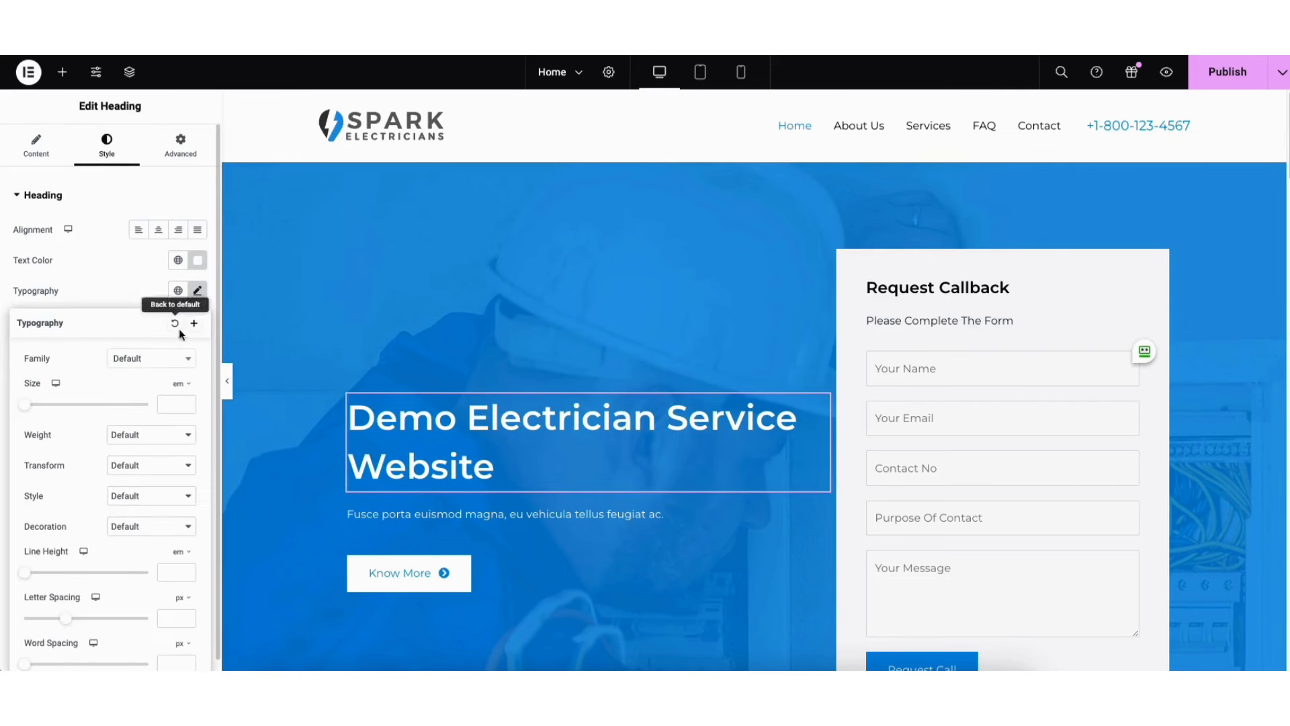
{"action": "left_click", "coordinate": [189, 363]}
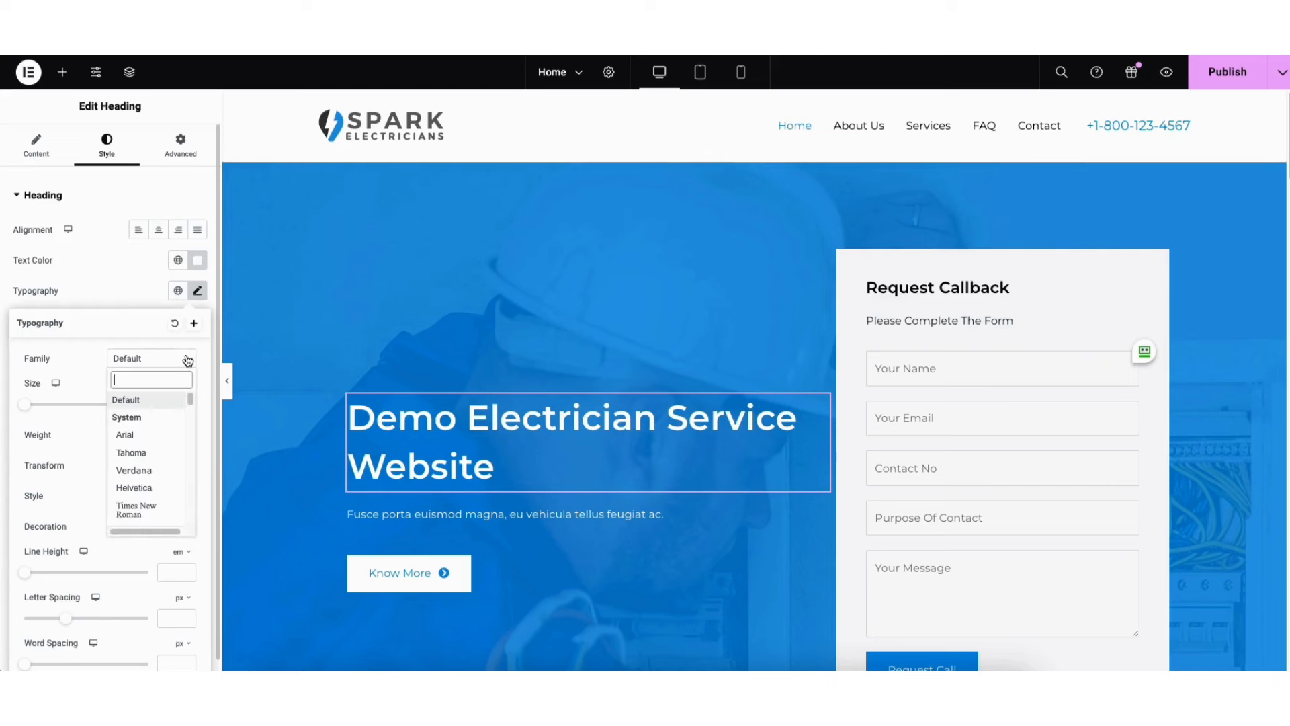
{"action": "scroll", "coordinate": [191, 397], "scroll_direction": "down", "scroll_amount": 5}
{"action": "scroll", "coordinate": [191, 406], "scroll_direction": "down", "scroll_amount": 20}
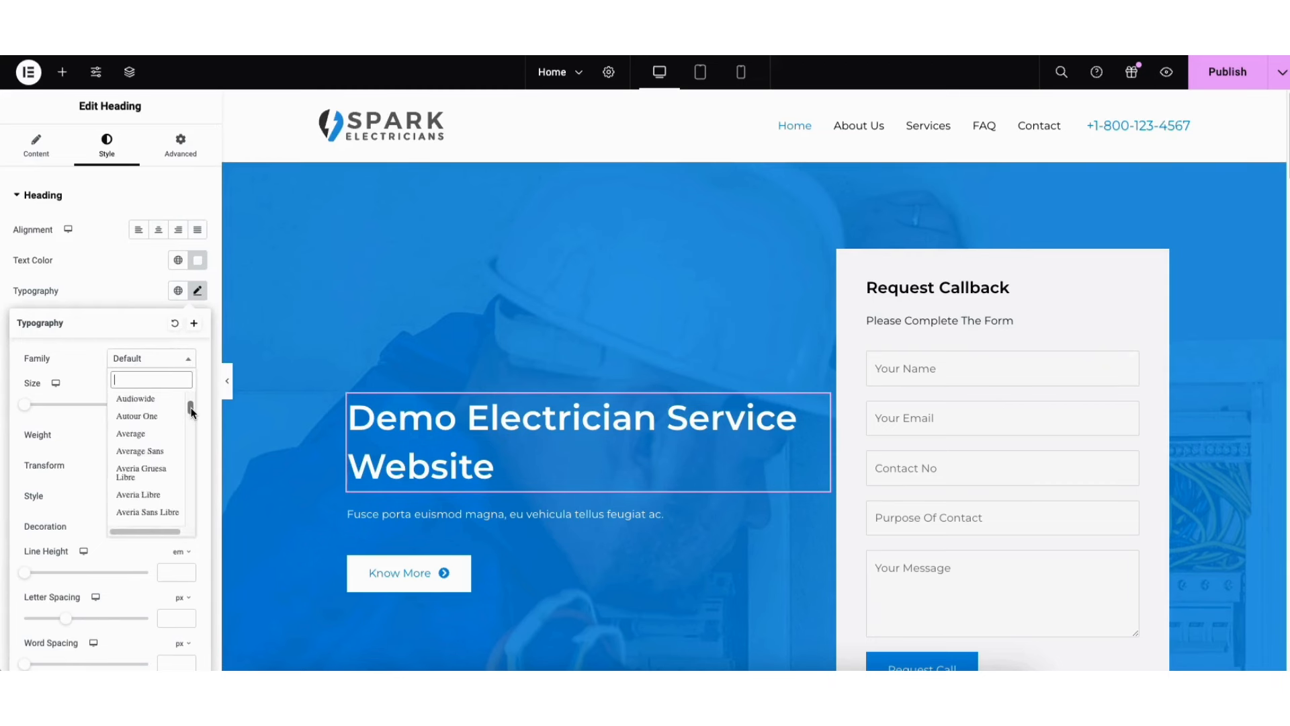
{"action": "left_click", "coordinate": [84, 376]}
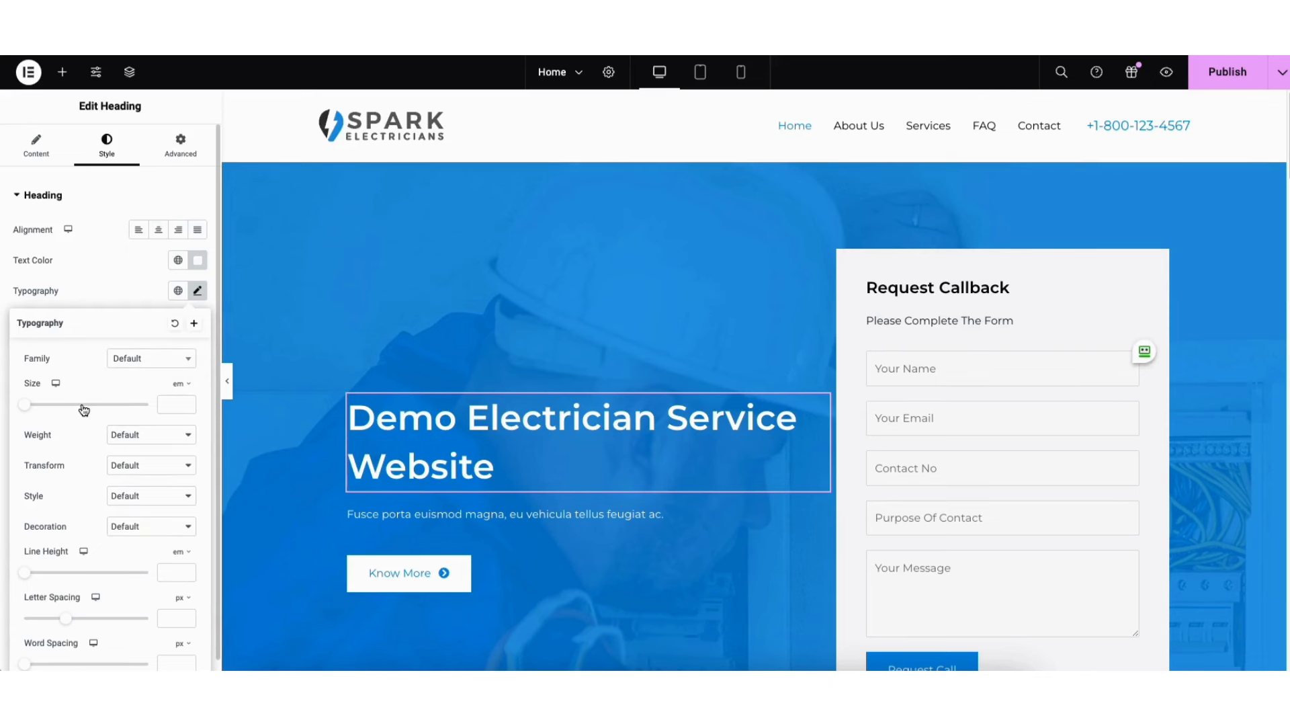
Open the hero container's background style settings and preview the Slideshow background type before returning it to Classic.
{"action": "right_click", "coordinate": [327, 215]}
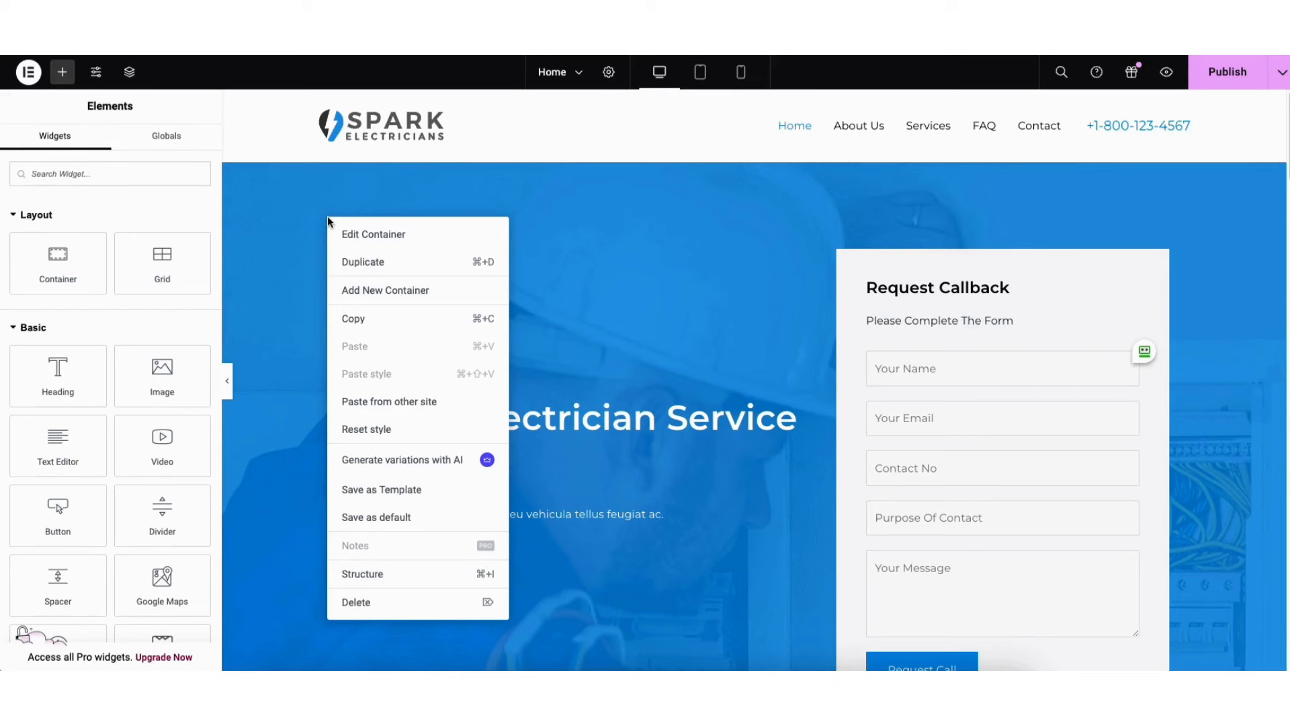
{"action": "left_click", "coordinate": [348, 234]}
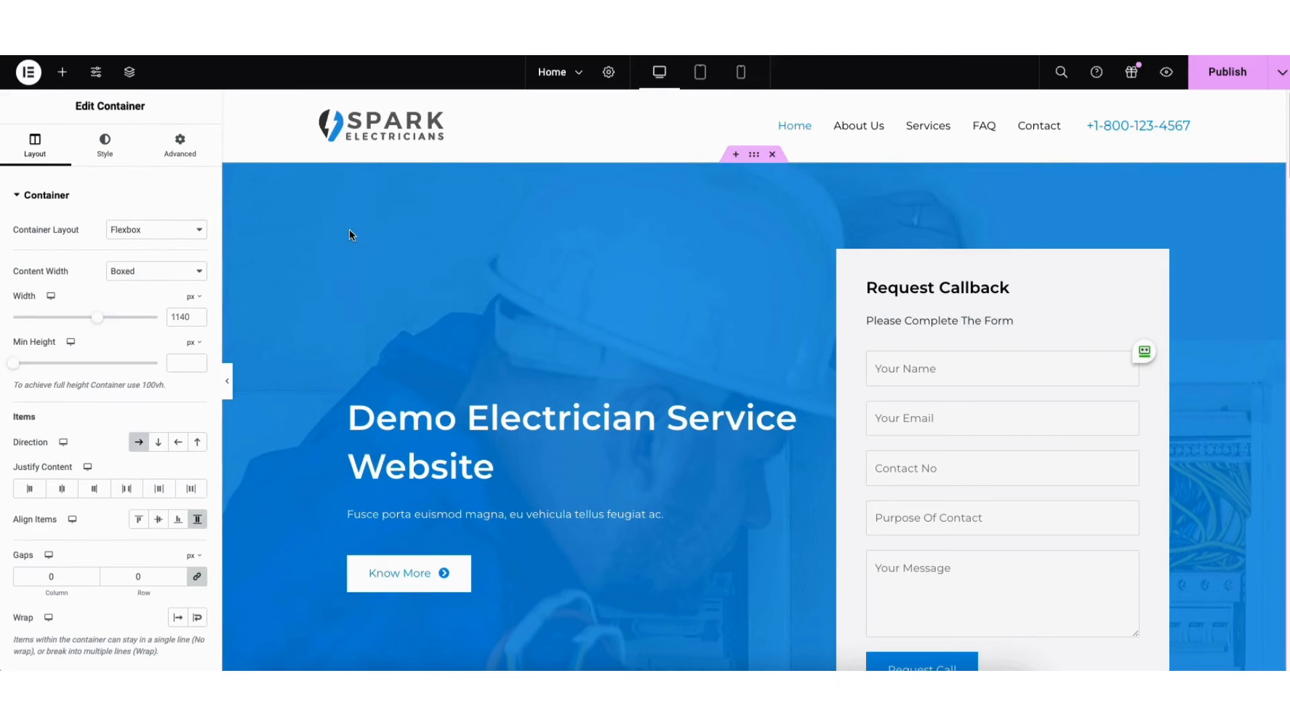
{"action": "left_click", "coordinate": [104, 149]}
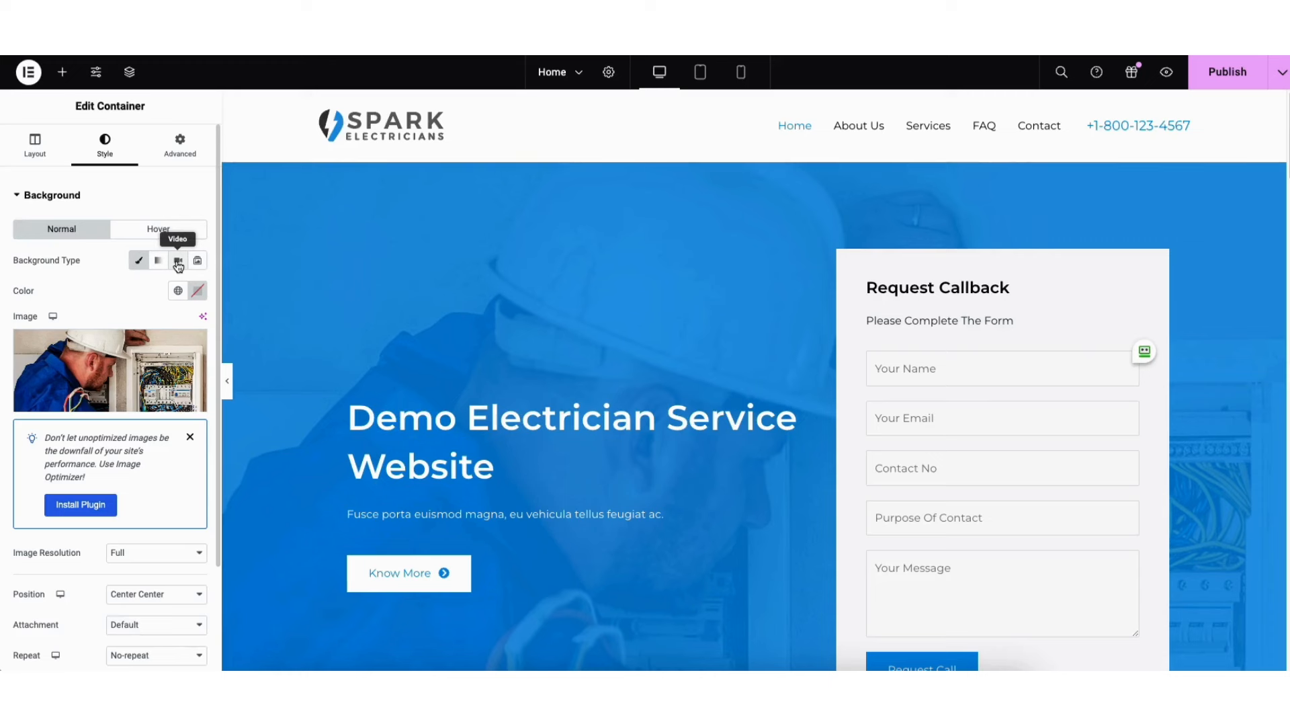
{"action": "left_click", "coordinate": [198, 261]}
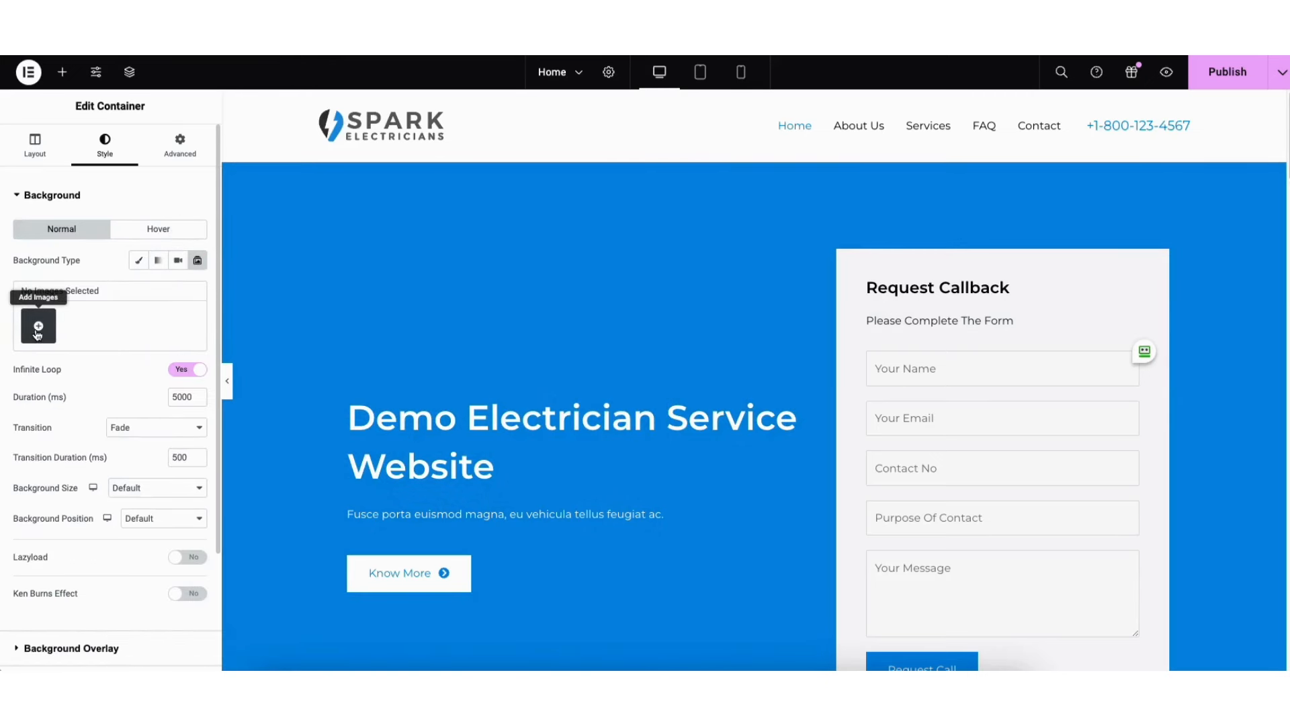
{"action": "left_click", "coordinate": [139, 263]}
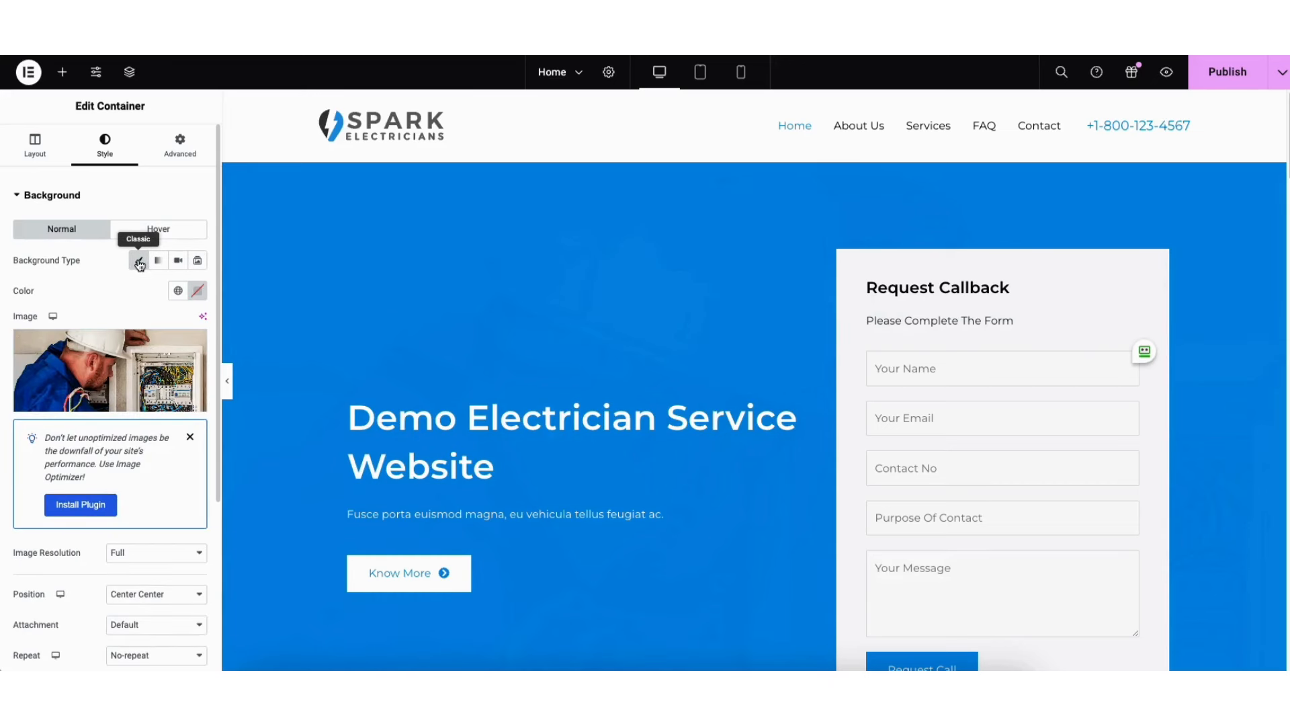
Choose banner-01.jpg from the Media Library as the hero container's background image.
{"action": "mouse_move", "coordinate": [111, 372]}
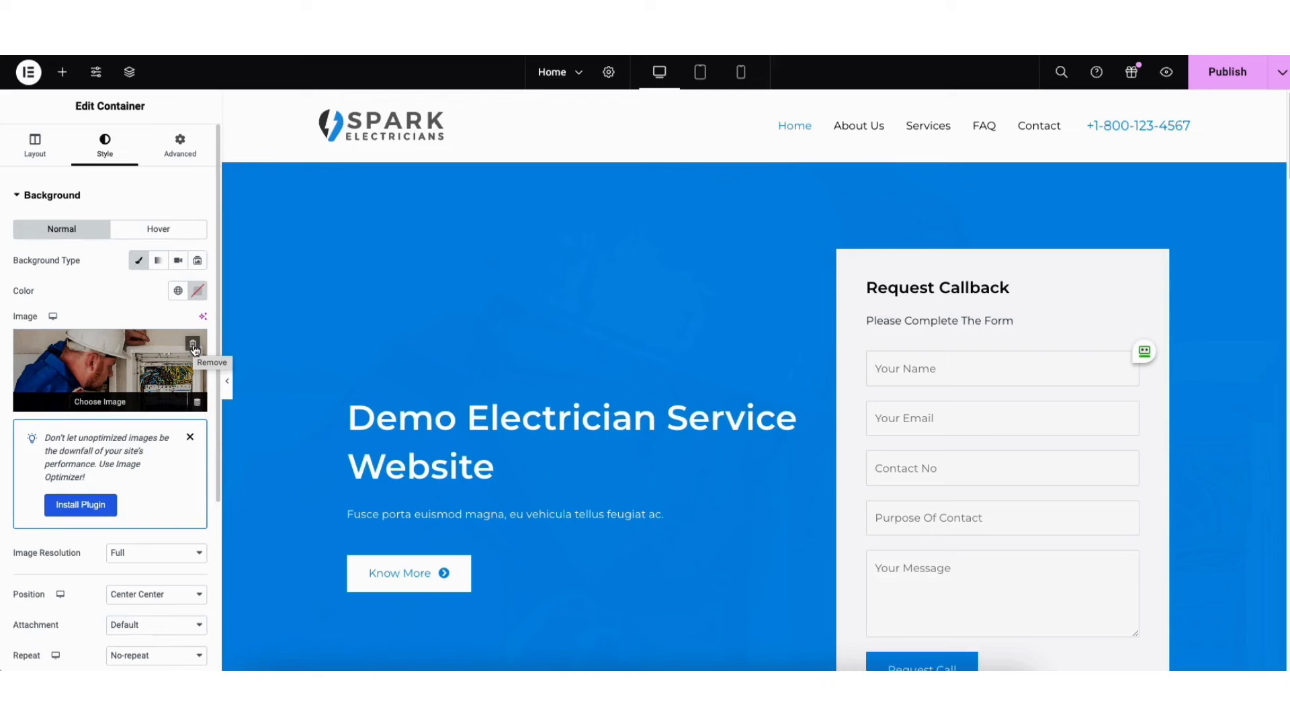
{"action": "left_click", "coordinate": [116, 402]}
{"action": "left_click", "coordinate": [219, 133]}
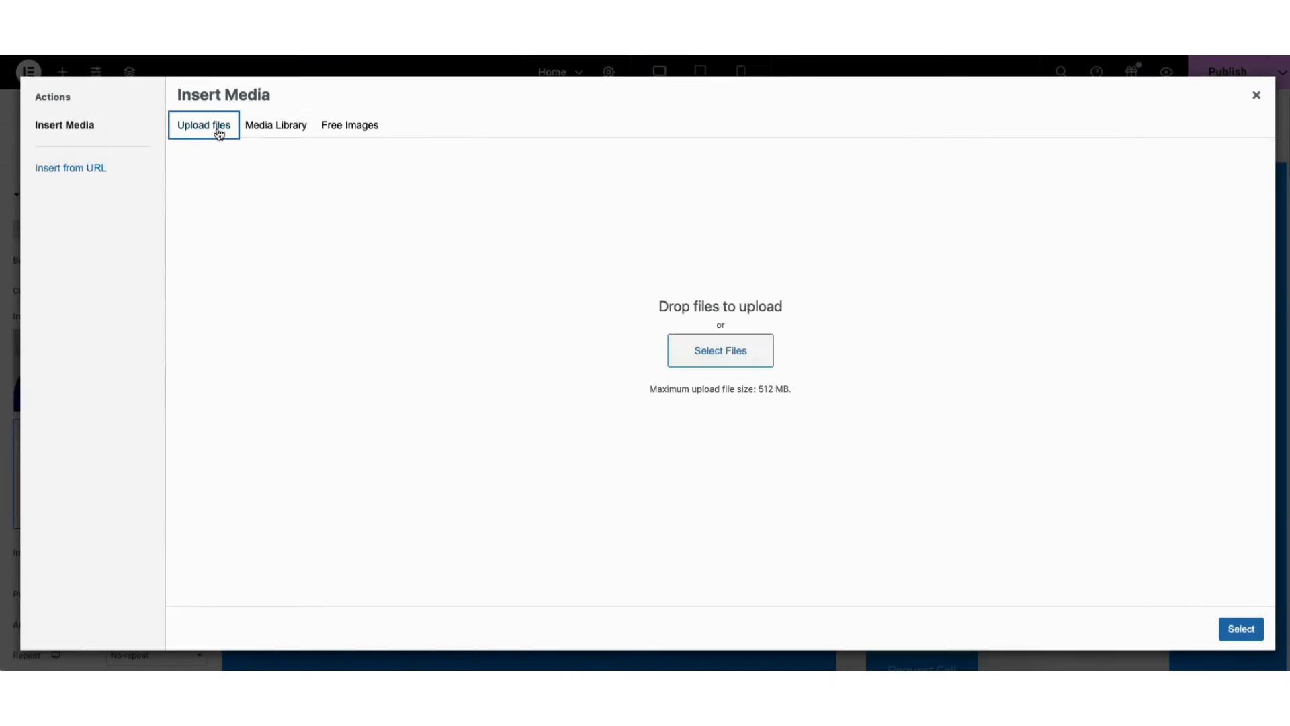
{"action": "left_click", "coordinate": [277, 132]}
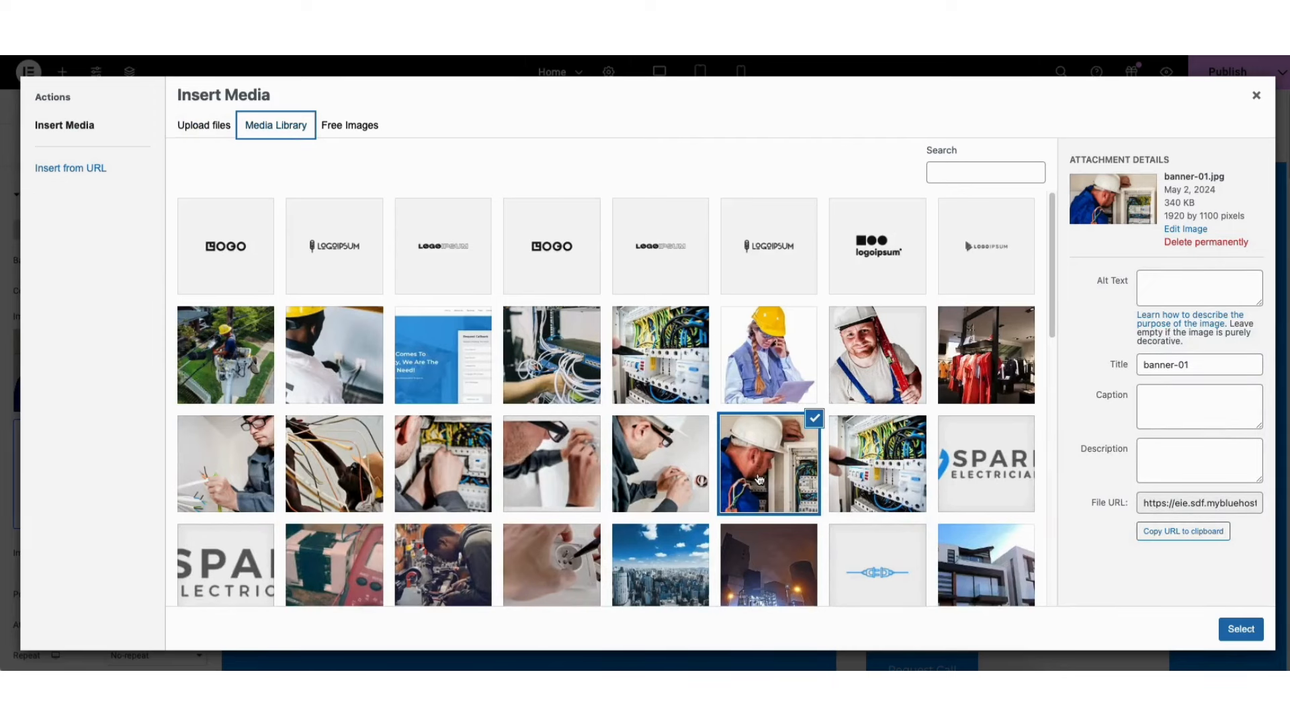
{"action": "left_click", "coordinate": [1241, 628]}
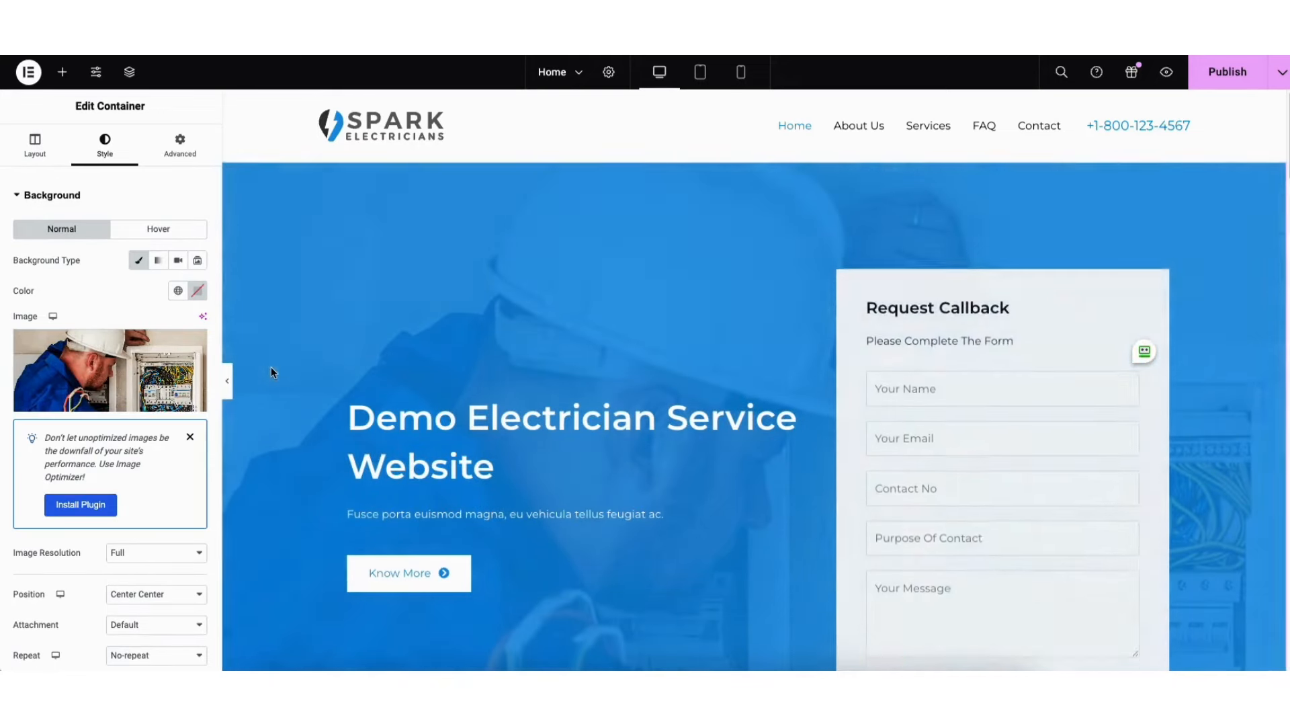
Set the hero container's background overlay color to #1094EC and its opacity to 0.78.
{"action": "scroll", "coordinate": [216, 382], "scroll_direction": "down", "scroll_amount": 3}
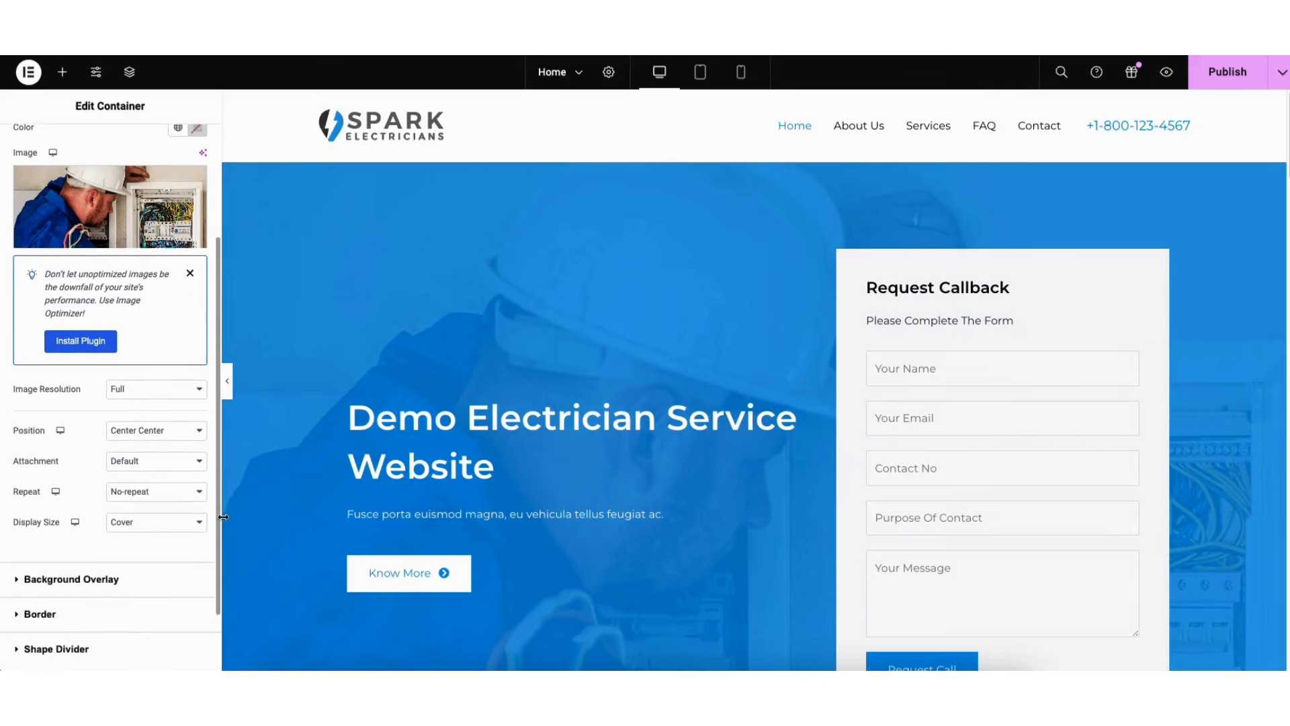
{"action": "left_click", "coordinate": [97, 574]}
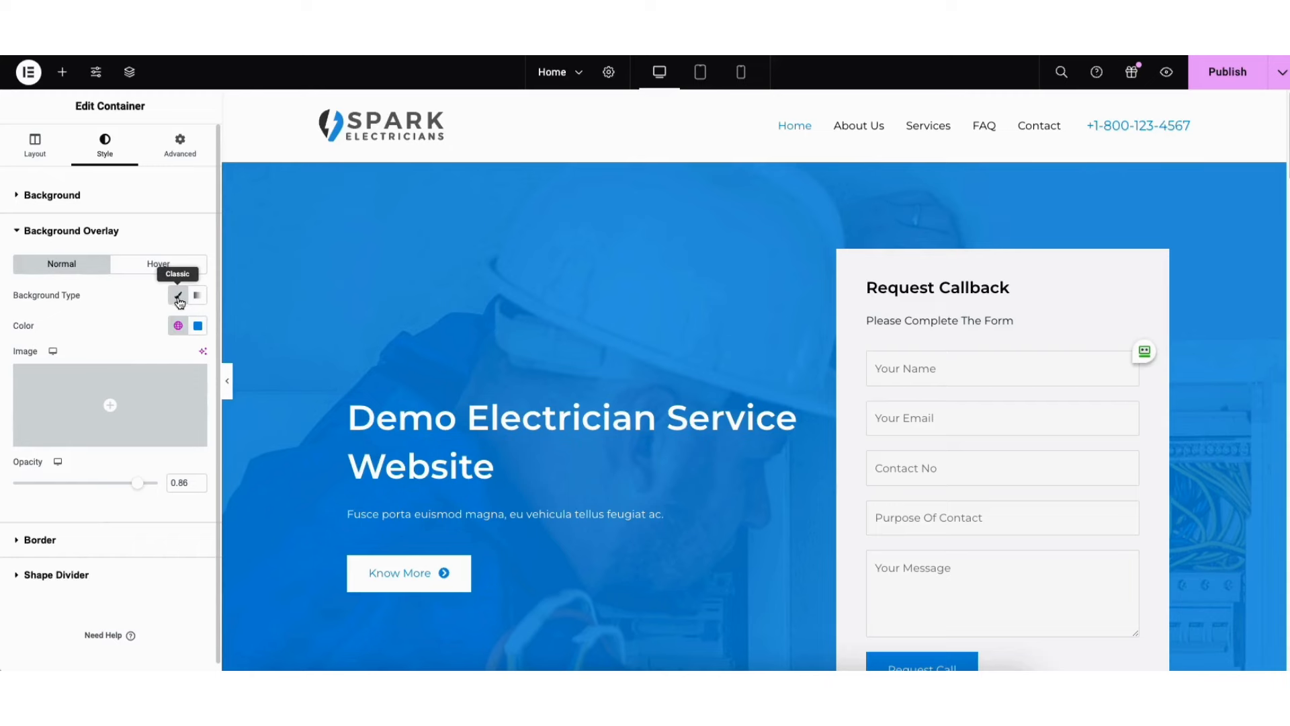
{"action": "left_click", "coordinate": [197, 326]}
{"action": "left_click_drag", "start_coordinate": [188, 443], "coordinate": [270, 393]}
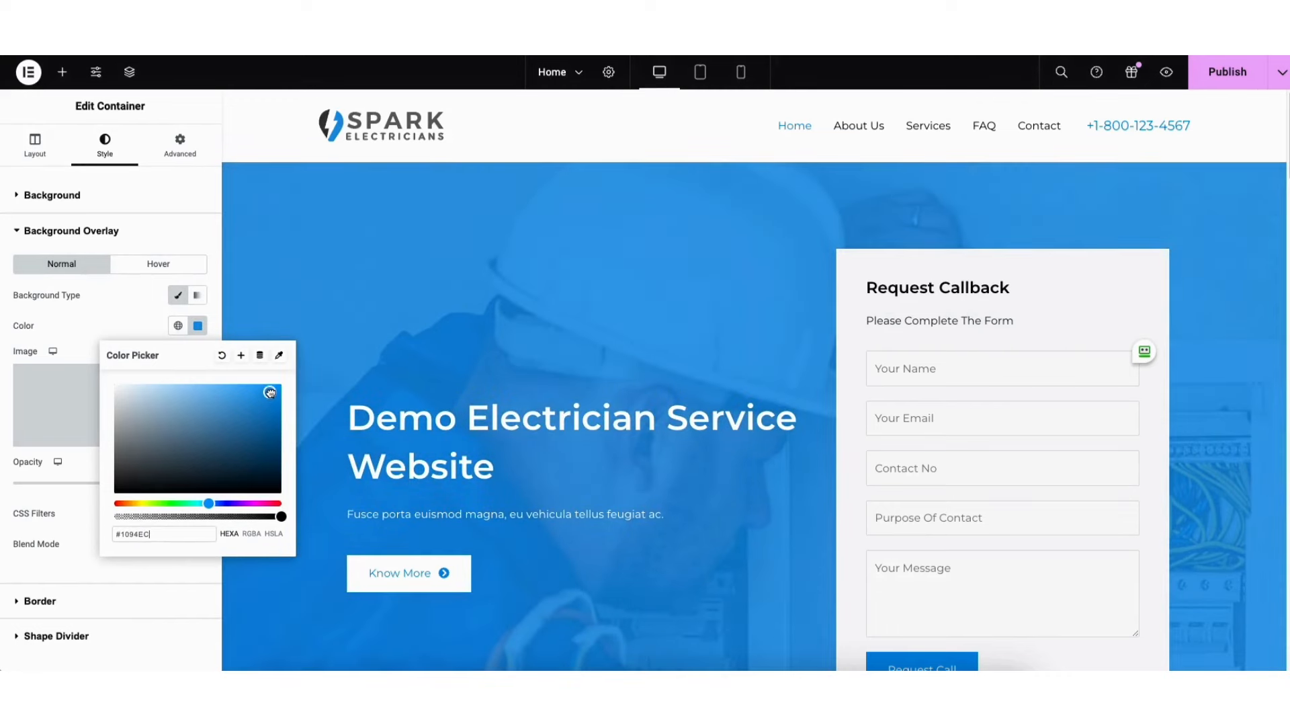
{"action": "left_click", "coordinate": [95, 327]}
{"action": "mouse_move", "coordinate": [139, 483]}
{"action": "left_mouse_down"}
{"action": "mouse_move", "coordinate": [31, 492]}
{"action": "mouse_move", "coordinate": [128, 496]}
{"action": "left_mouse_up"}
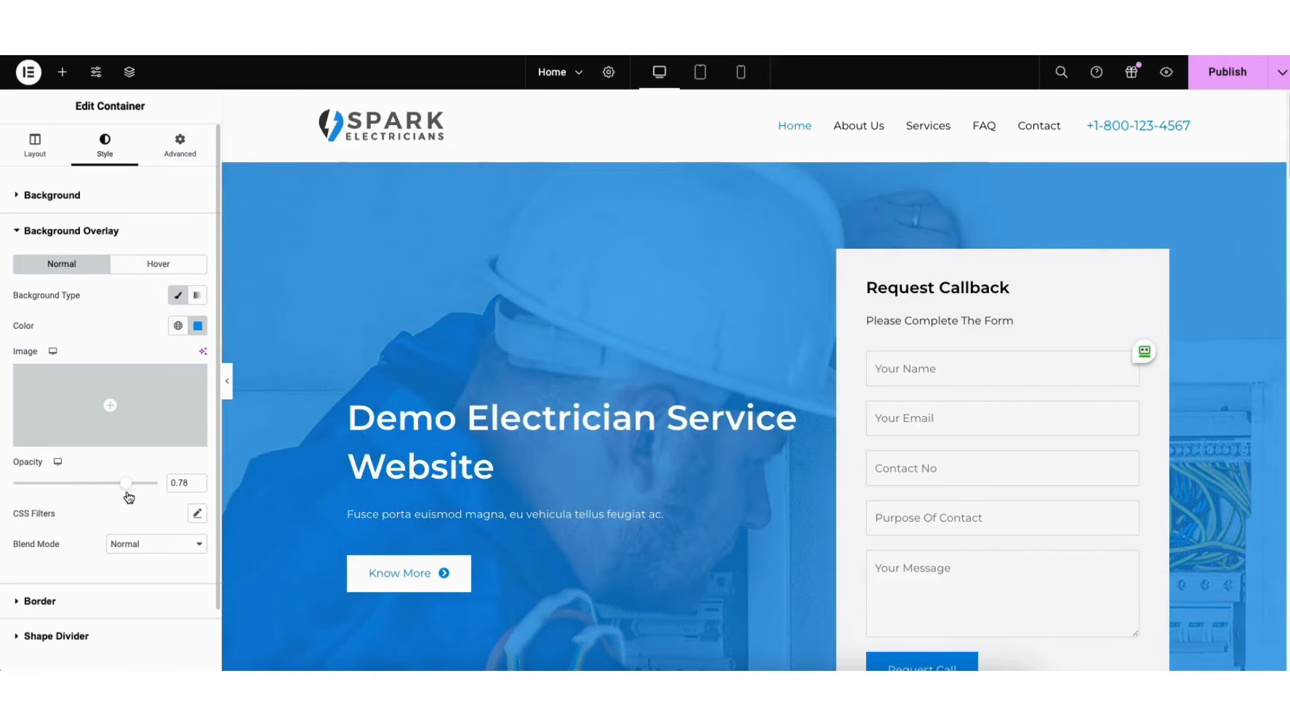
Examine the hero section's Know More button settings, including its text, link options and the icon library.
{"action": "left_click", "coordinate": [376, 575]}
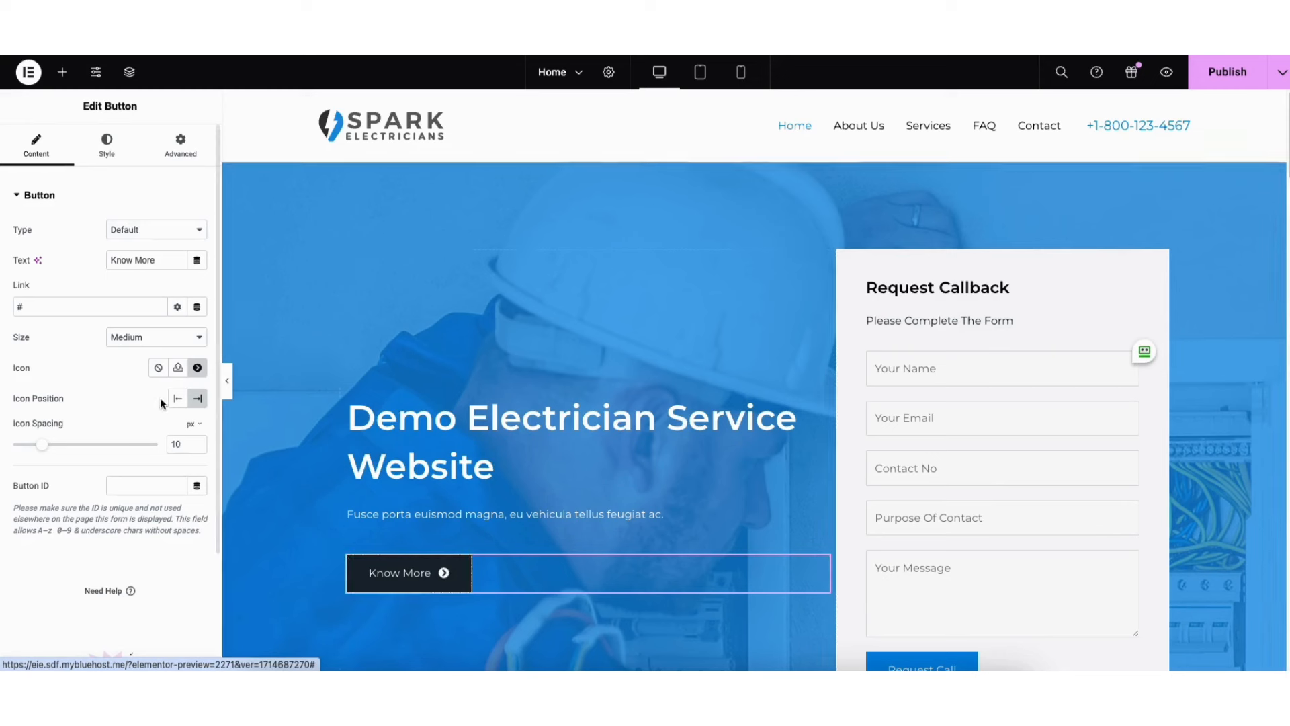
{"action": "left_click_drag", "start_coordinate": [109, 261], "coordinate": [166, 267]}
{"action": "left_click", "coordinate": [71, 303]}
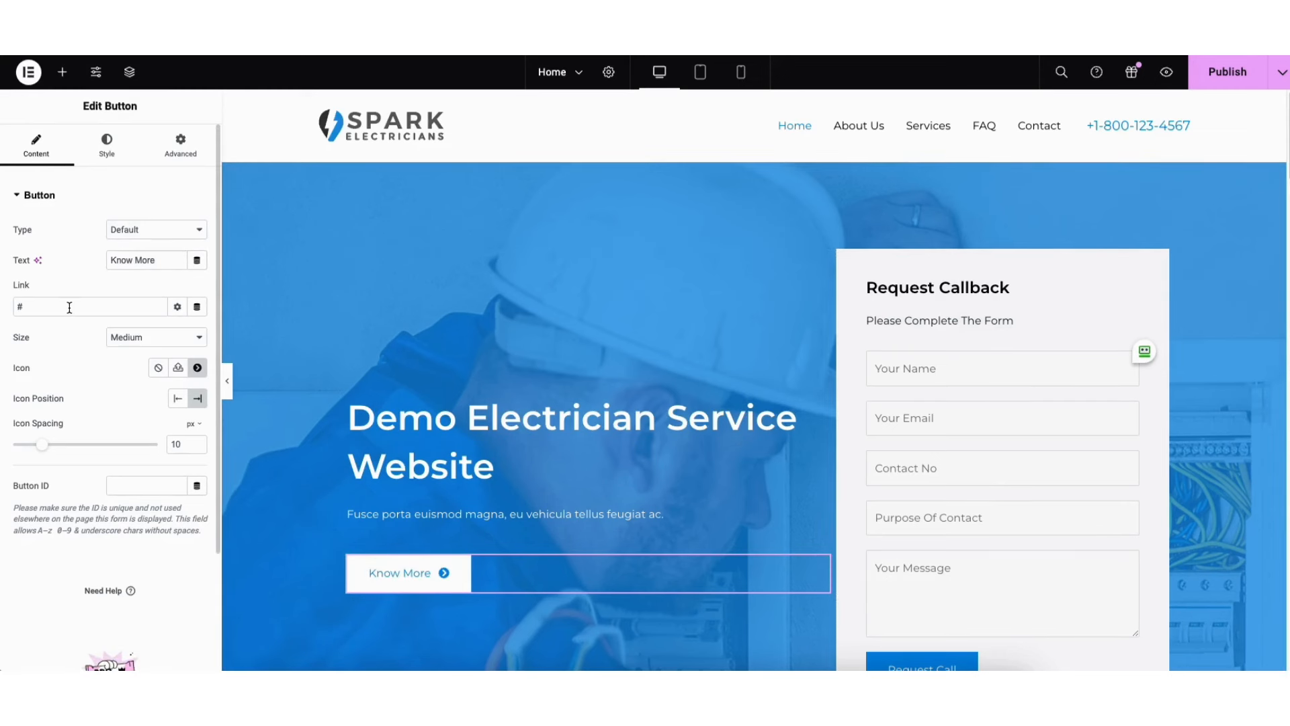
{"action": "left_click", "coordinate": [176, 307]}
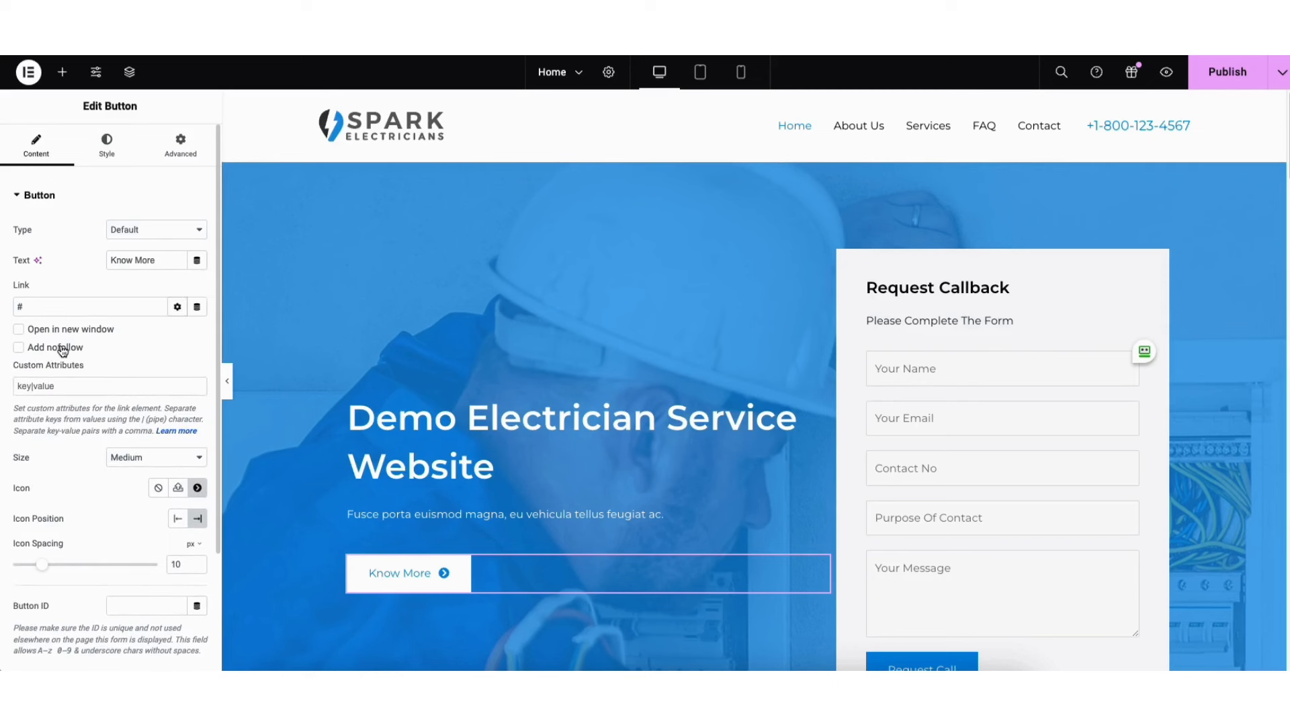
{"action": "left_click", "coordinate": [178, 307]}
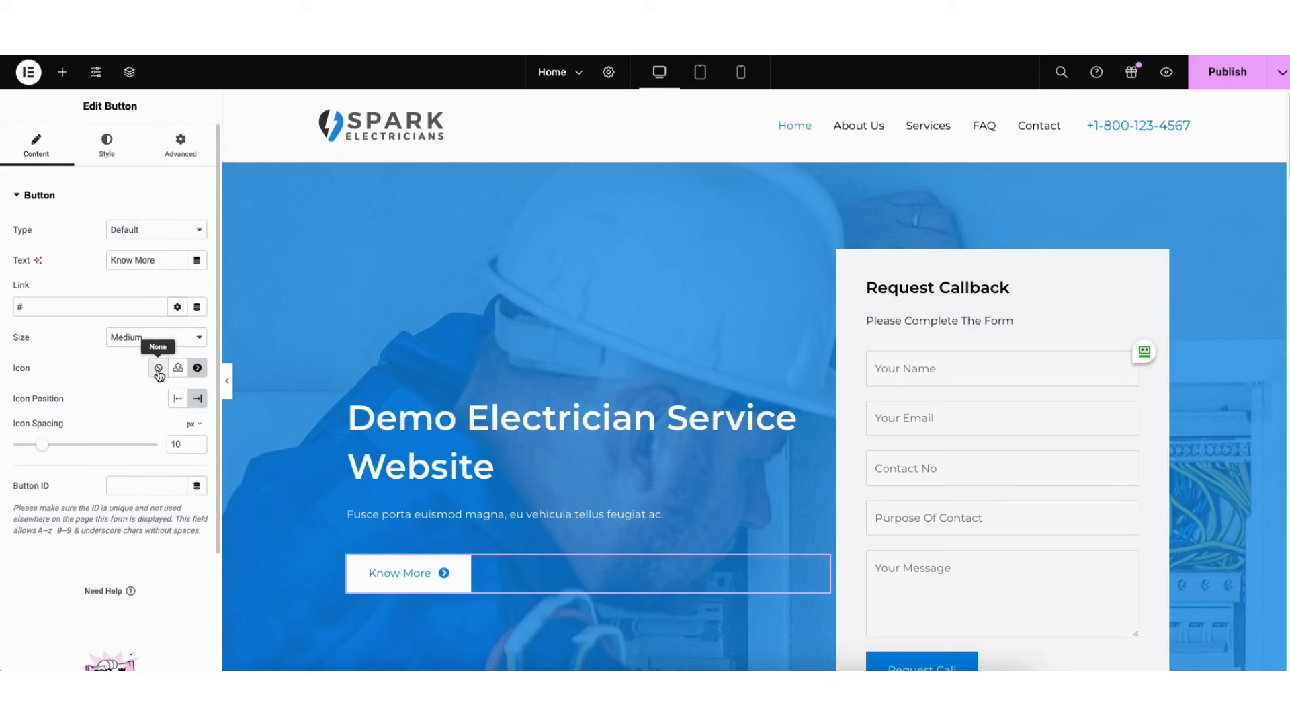
{"action": "left_click", "coordinate": [197, 368]}
{"action": "left_click_drag", "start_coordinate": [1032, 268], "coordinate": [1033, 288]}
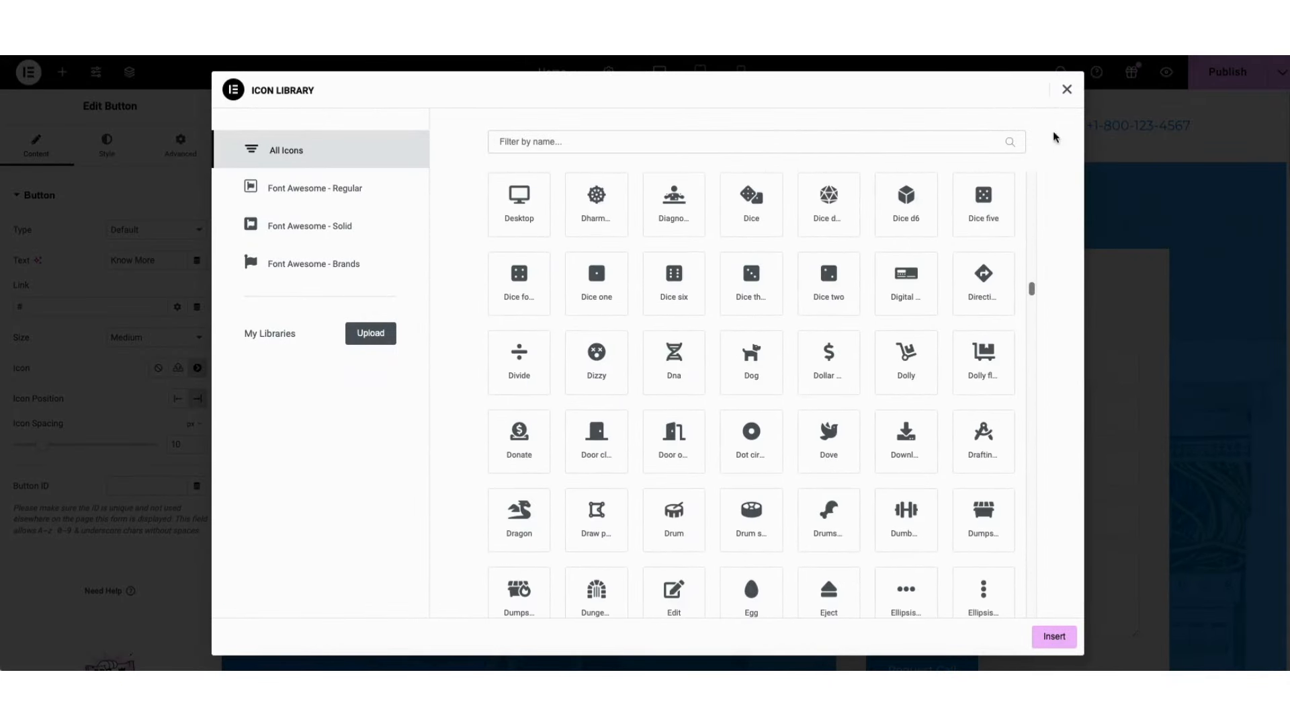
{"action": "left_click", "coordinate": [1066, 89]}
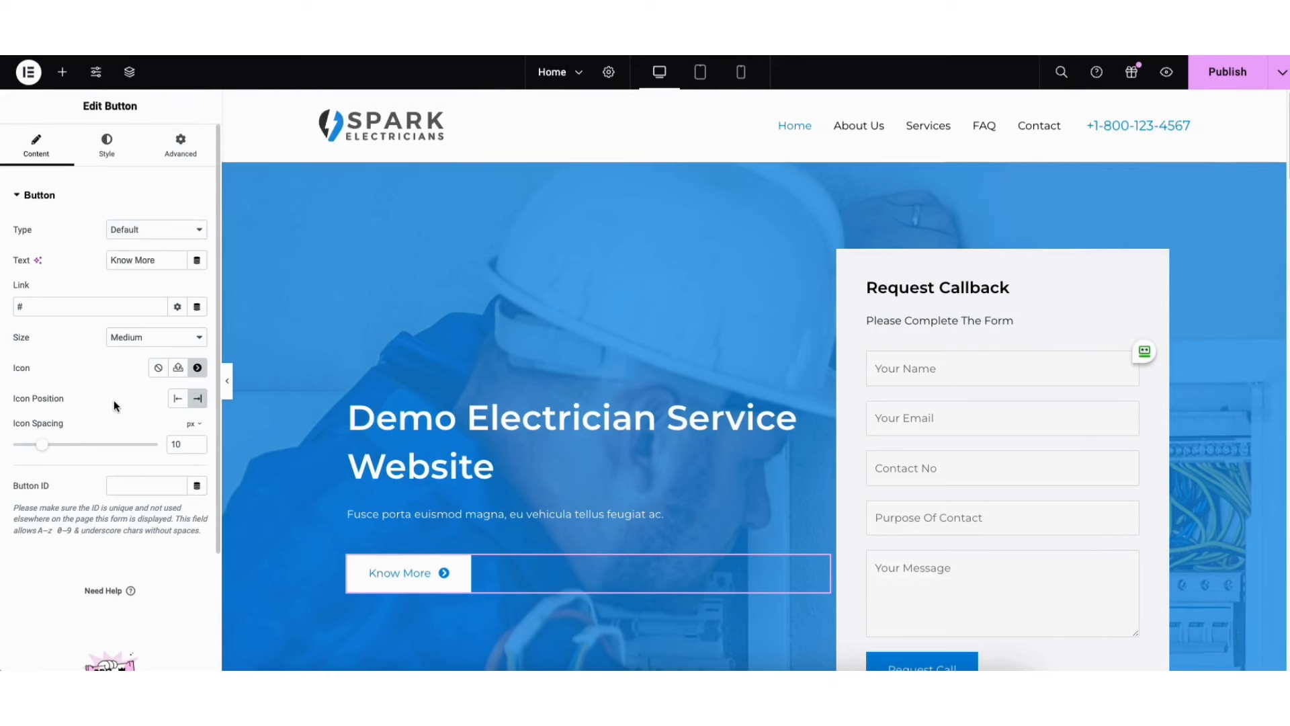
Examine the Know More button's alignment, text color and hover style settings.
{"action": "left_click", "coordinate": [109, 146]}
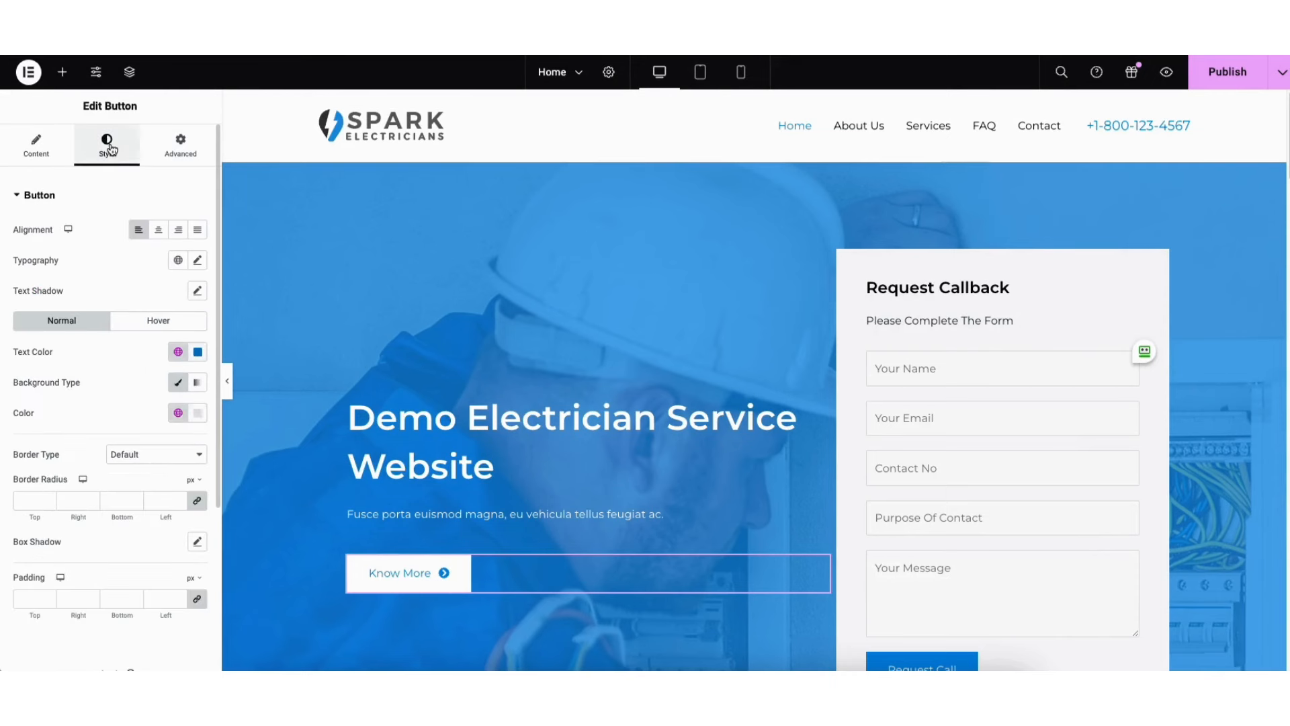
{"action": "left_click", "coordinate": [138, 231]}
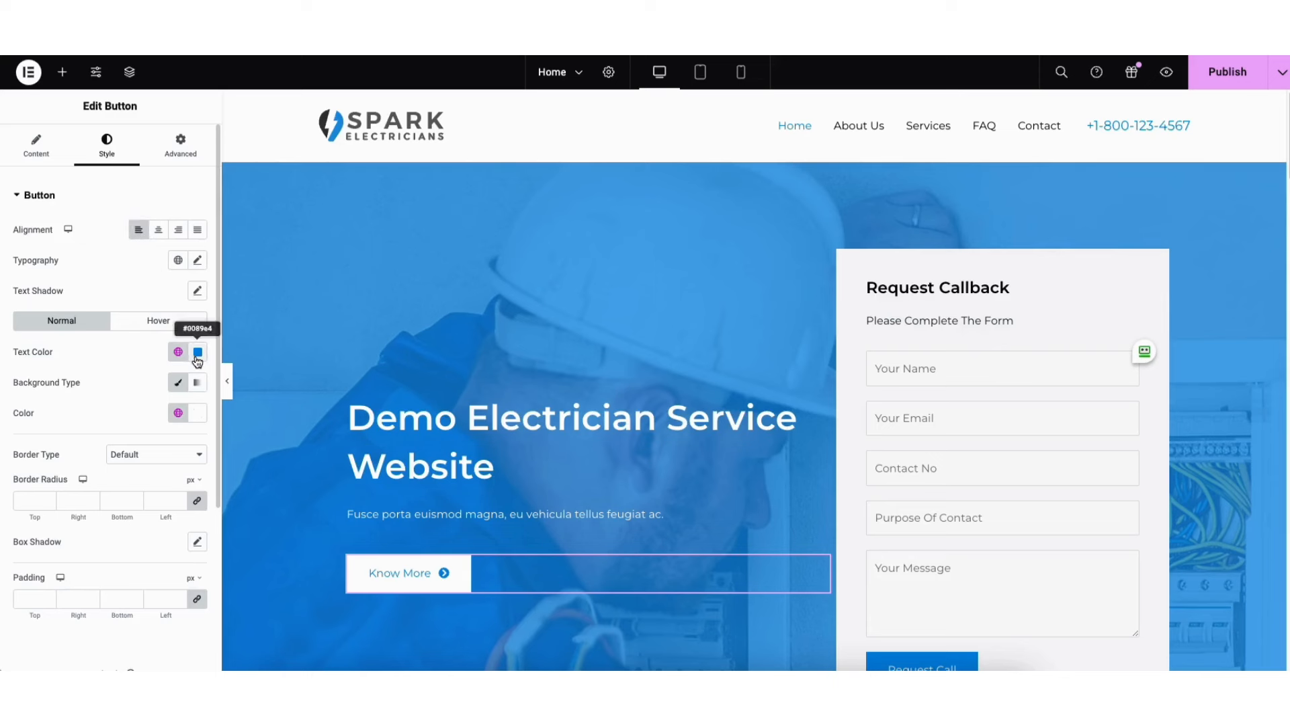
{"action": "left_click", "coordinate": [151, 326]}
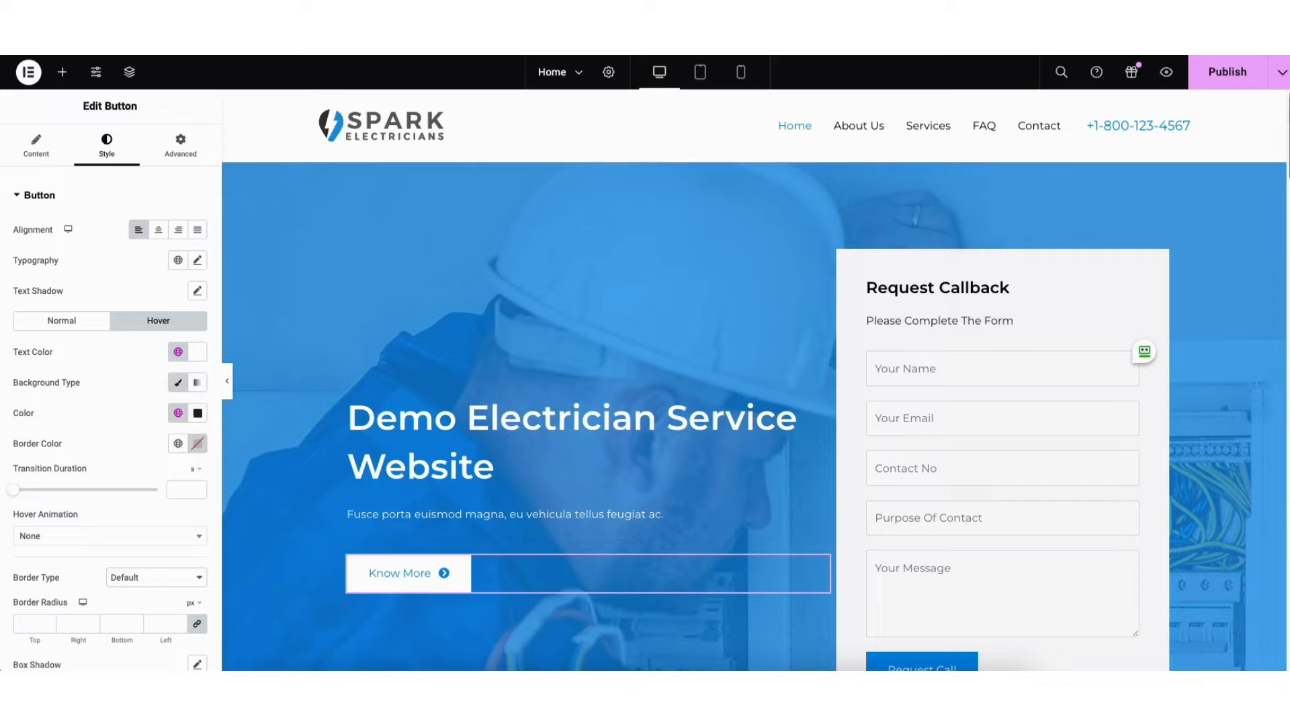
Add a Heading widget above the "Fusce Porta Euismod Magna" heading in the Quality Work section and delete it.
{"action": "scroll", "coordinate": [756, 379], "scroll_direction": "down", "scroll_amount": 1}
{"action": "scroll", "coordinate": [756, 379], "scroll_direction": "down", "scroll_amount": 10}
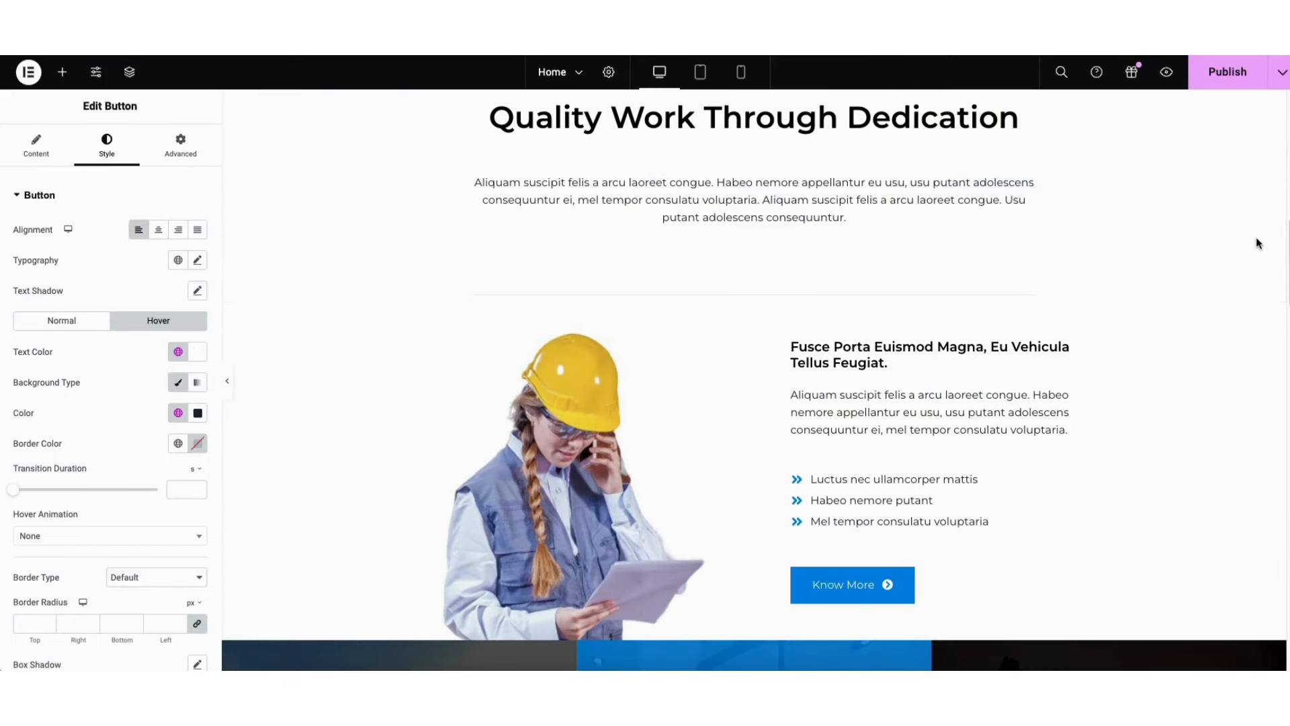
{"action": "left_click", "coordinate": [62, 72]}
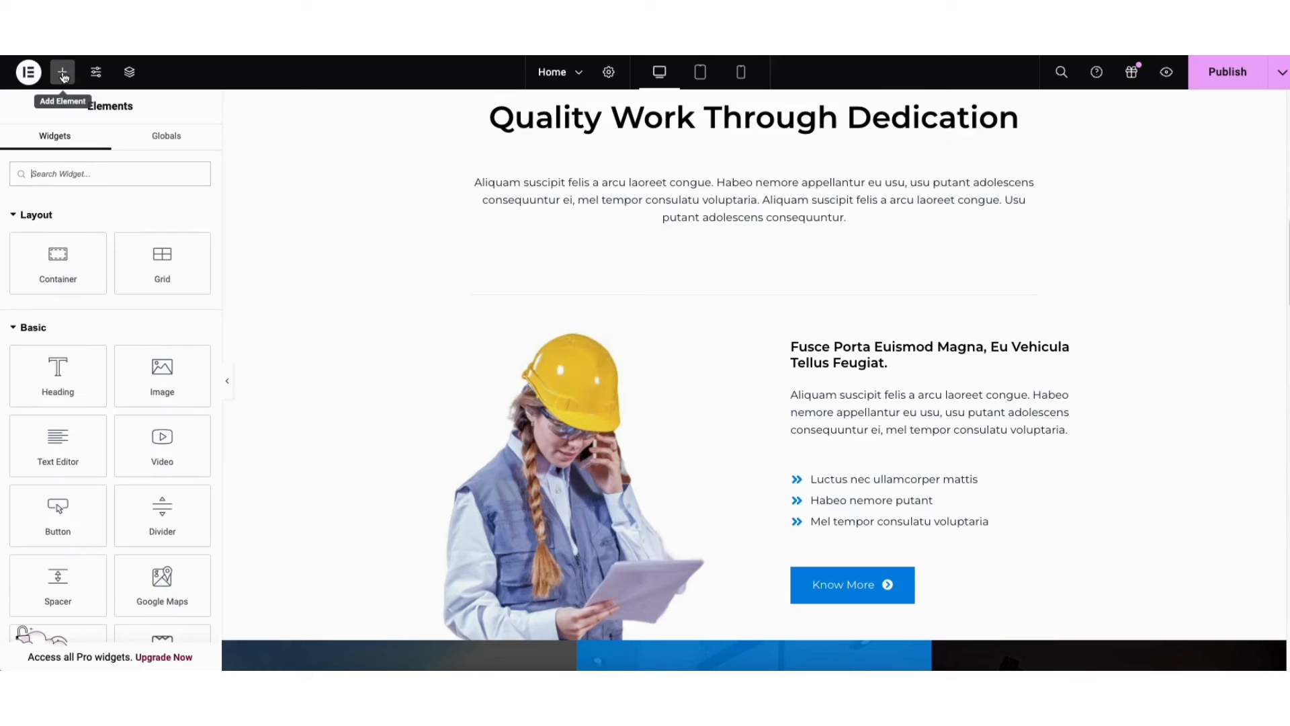
{"action": "left_click_drag", "start_coordinate": [46, 375], "coordinate": [857, 344]}
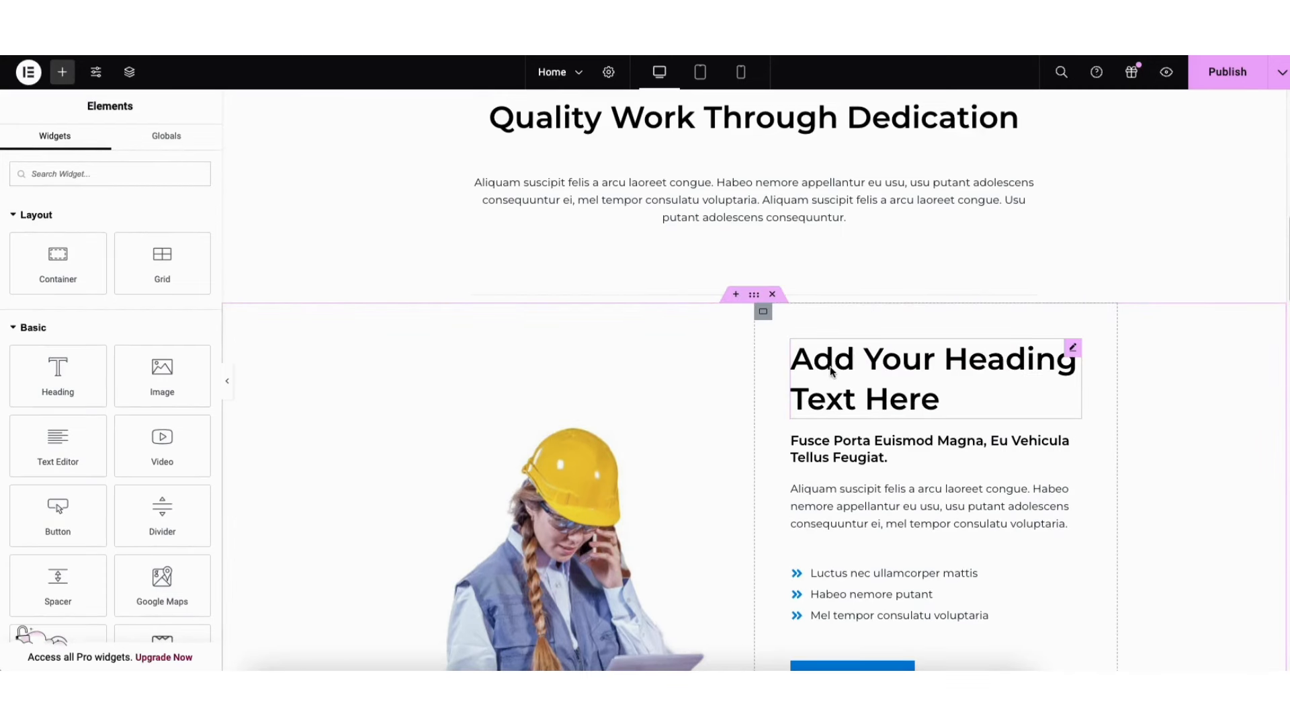
{"action": "right_click", "coordinate": [831, 371]}
{"action": "left_click", "coordinate": [859, 651]}
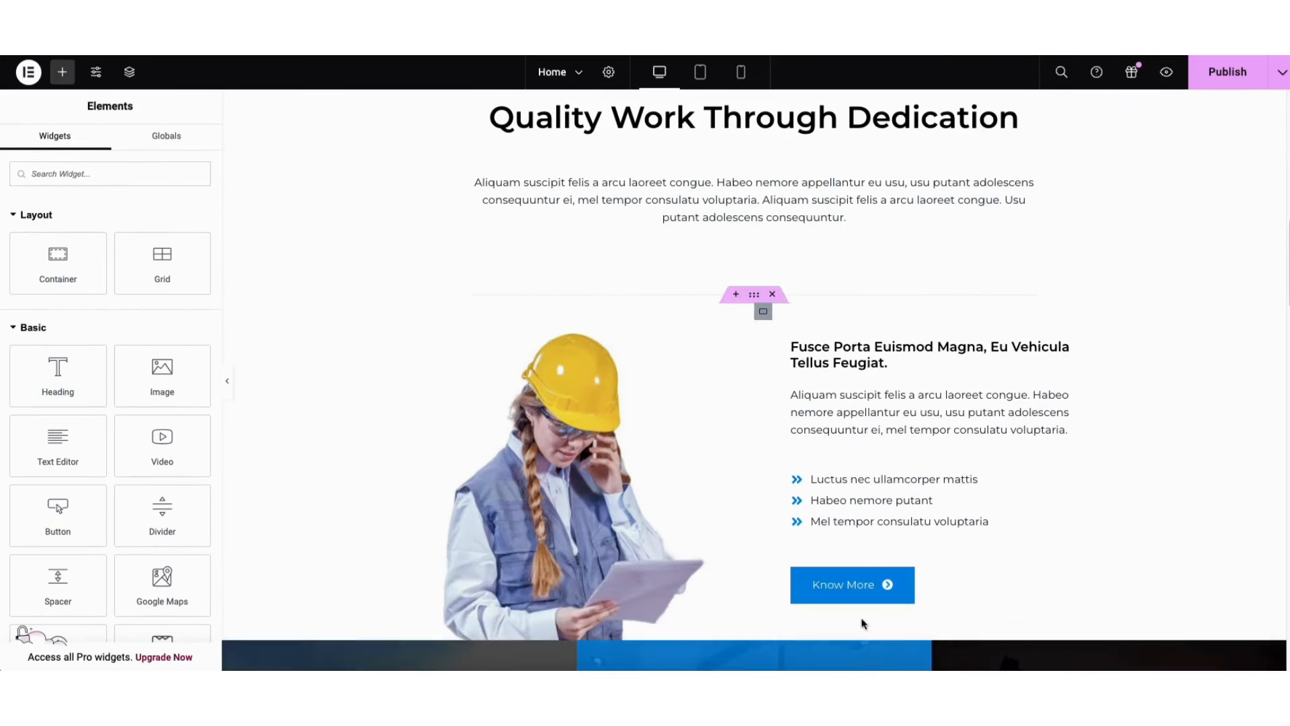
Duplicate the "Fusce Porta Euismod Magna" heading and move the copy between the paragraph and the bulleted list.
{"action": "right_click", "coordinate": [831, 358]}
{"action": "left_click", "coordinate": [860, 373]}
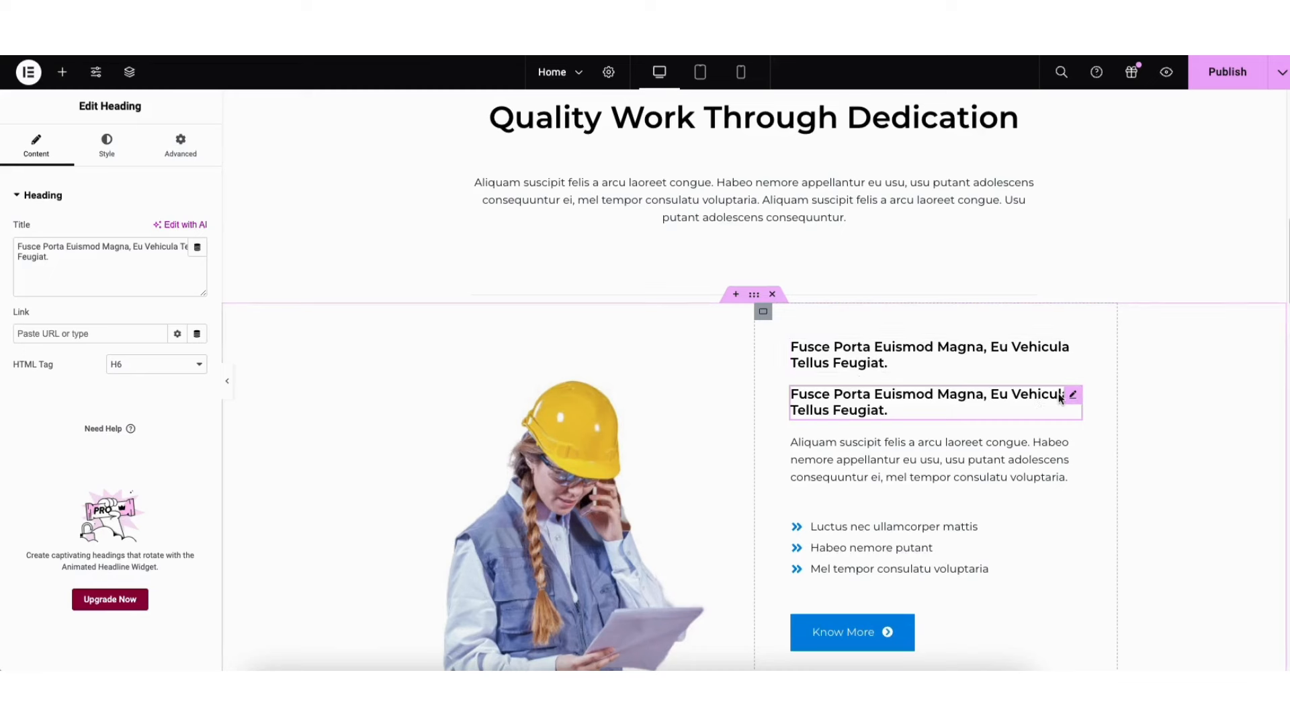
{"action": "left_click_drag", "start_coordinate": [1074, 394], "coordinate": [1037, 426]}
Add a Text Editor widget between the paragraph and the duplicated "Fusce Porta Euismod Magna" heading.
{"action": "left_click", "coordinate": [62, 71]}
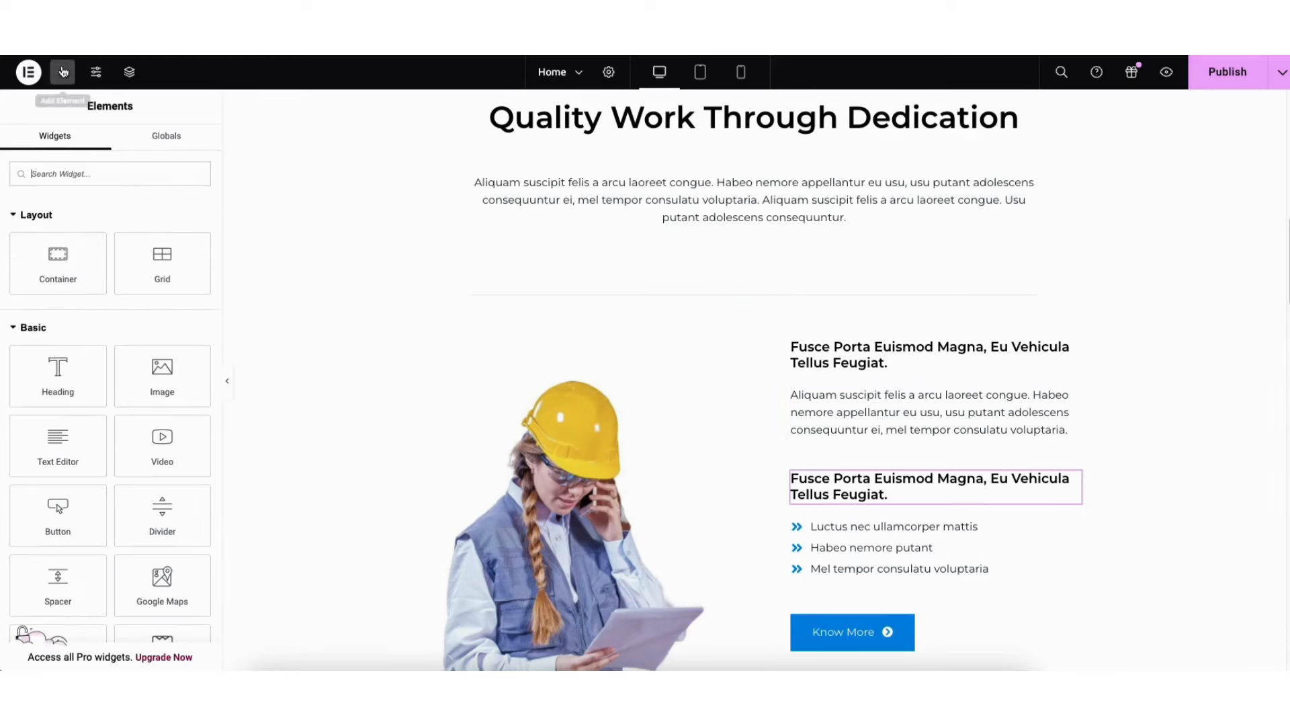
{"action": "left_click_drag", "start_coordinate": [57, 440], "coordinate": [848, 432]}
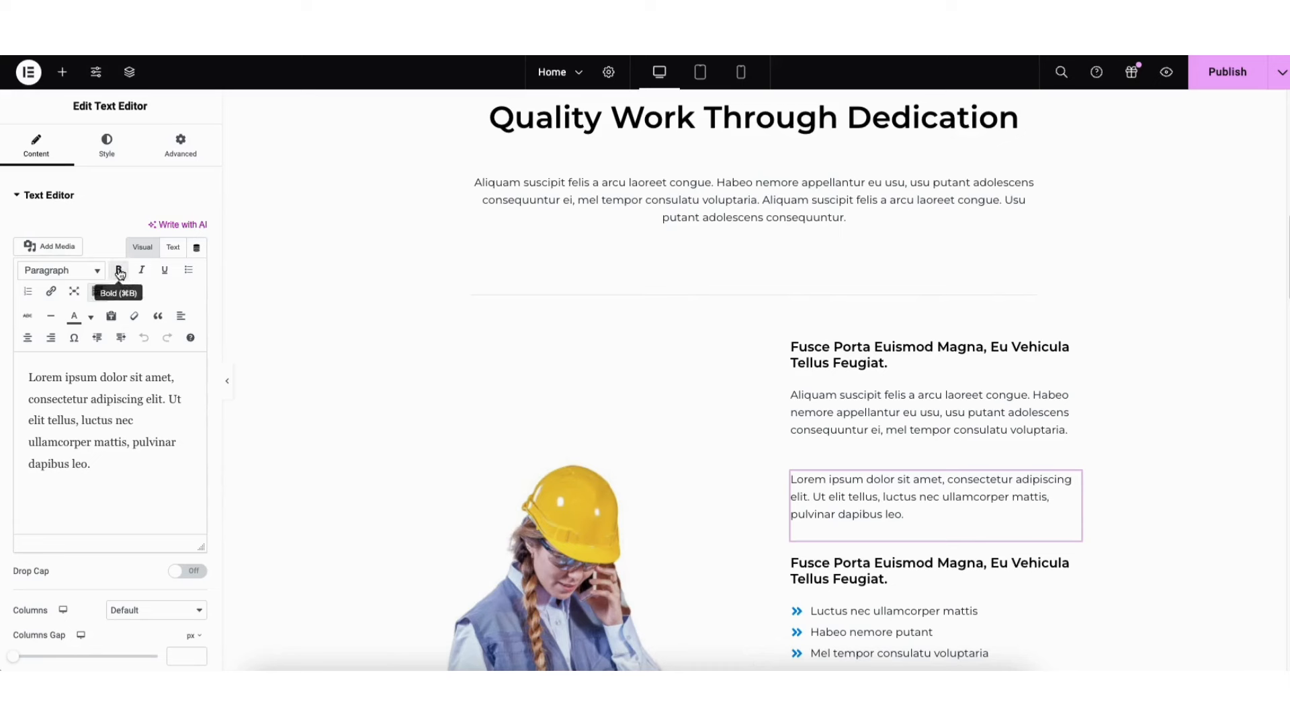
Examine the new Text Editor widget's link options and text color palette without applying any of them.
{"action": "left_click", "coordinate": [52, 294]}
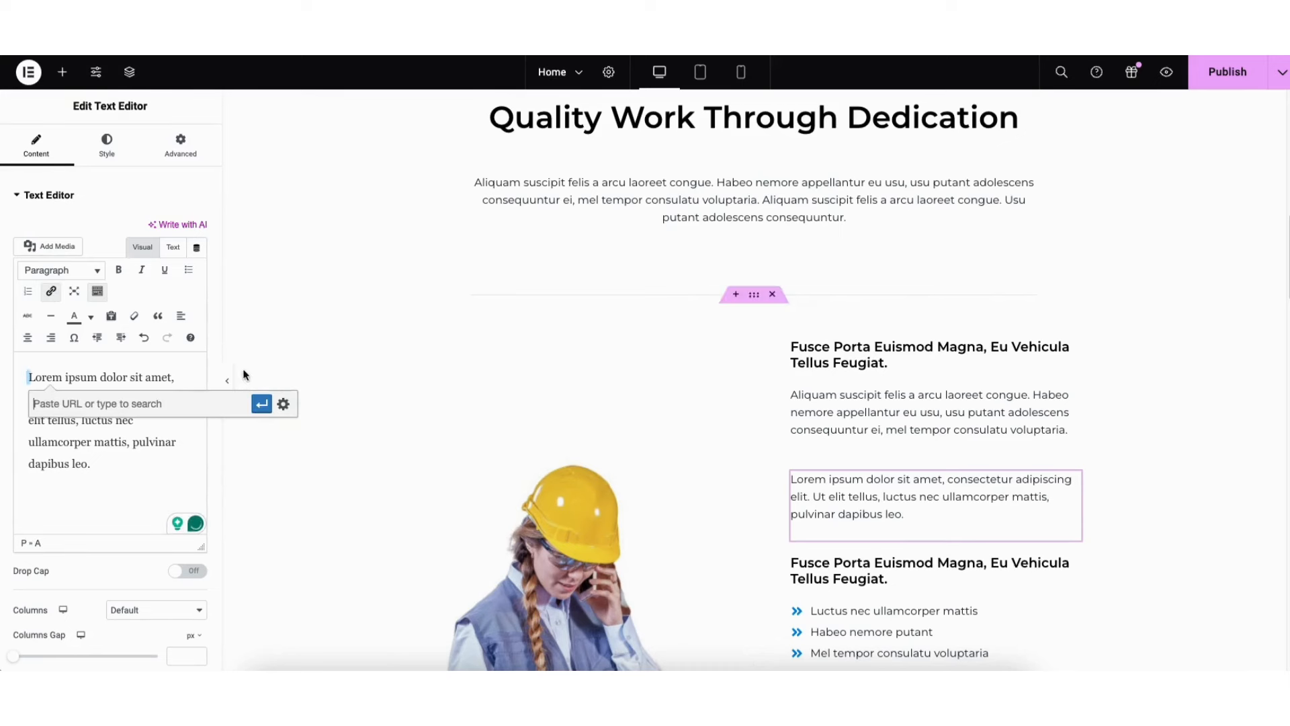
{"action": "left_click", "coordinate": [283, 404]}
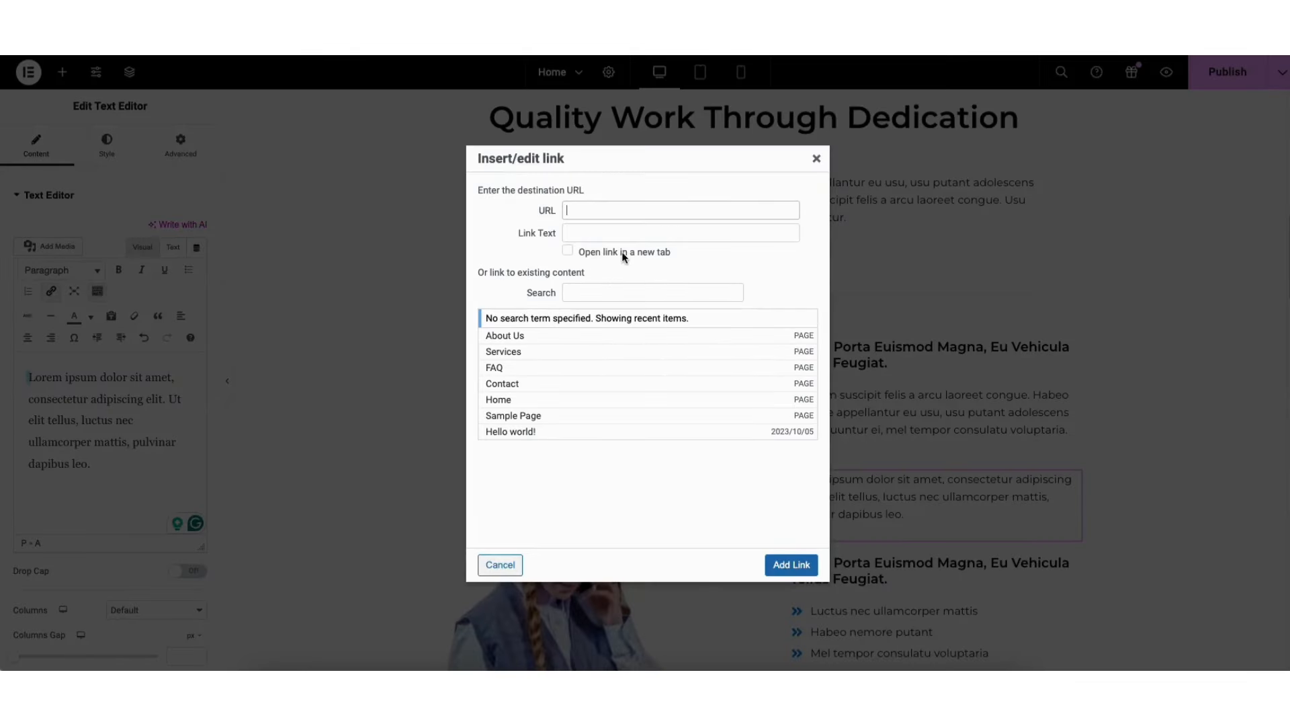
{"action": "left_click", "coordinate": [815, 158]}
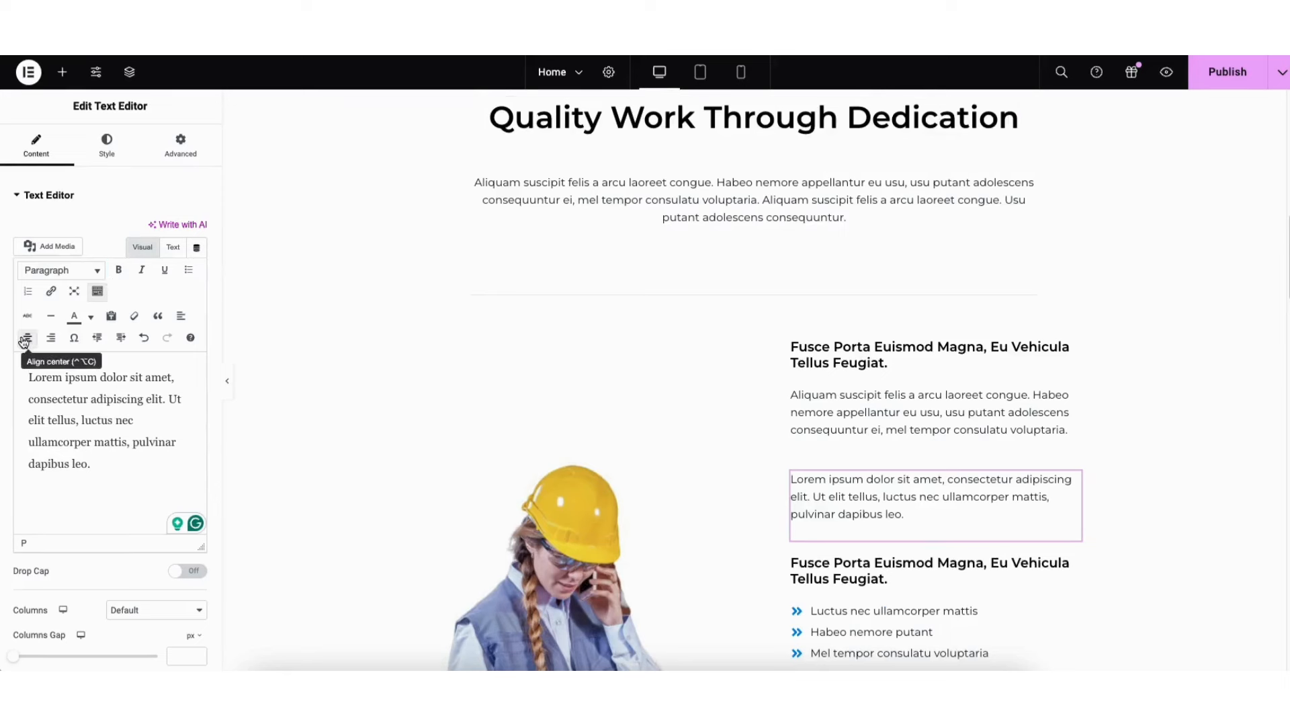
{"action": "left_click", "coordinate": [92, 319]}
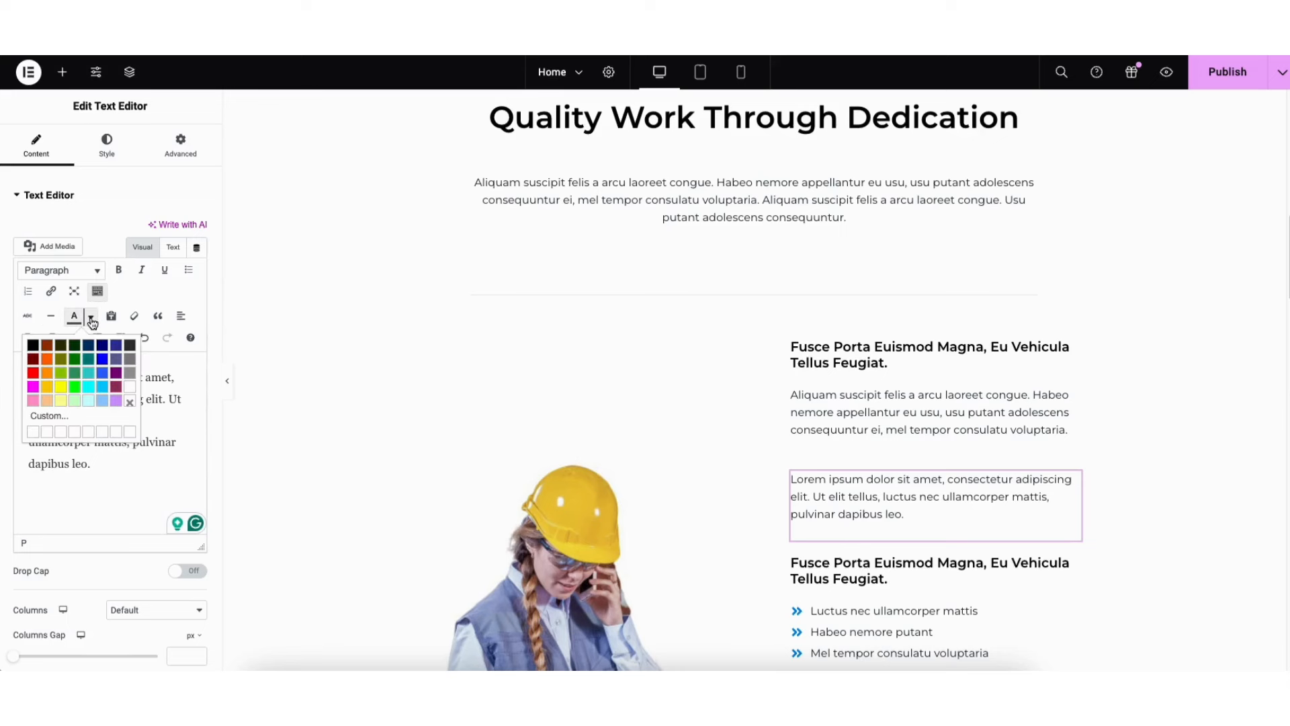
{"action": "left_click", "coordinate": [92, 320]}
{"action": "key", "text": "super+k"}
{"action": "left_click", "coordinate": [172, 342]}
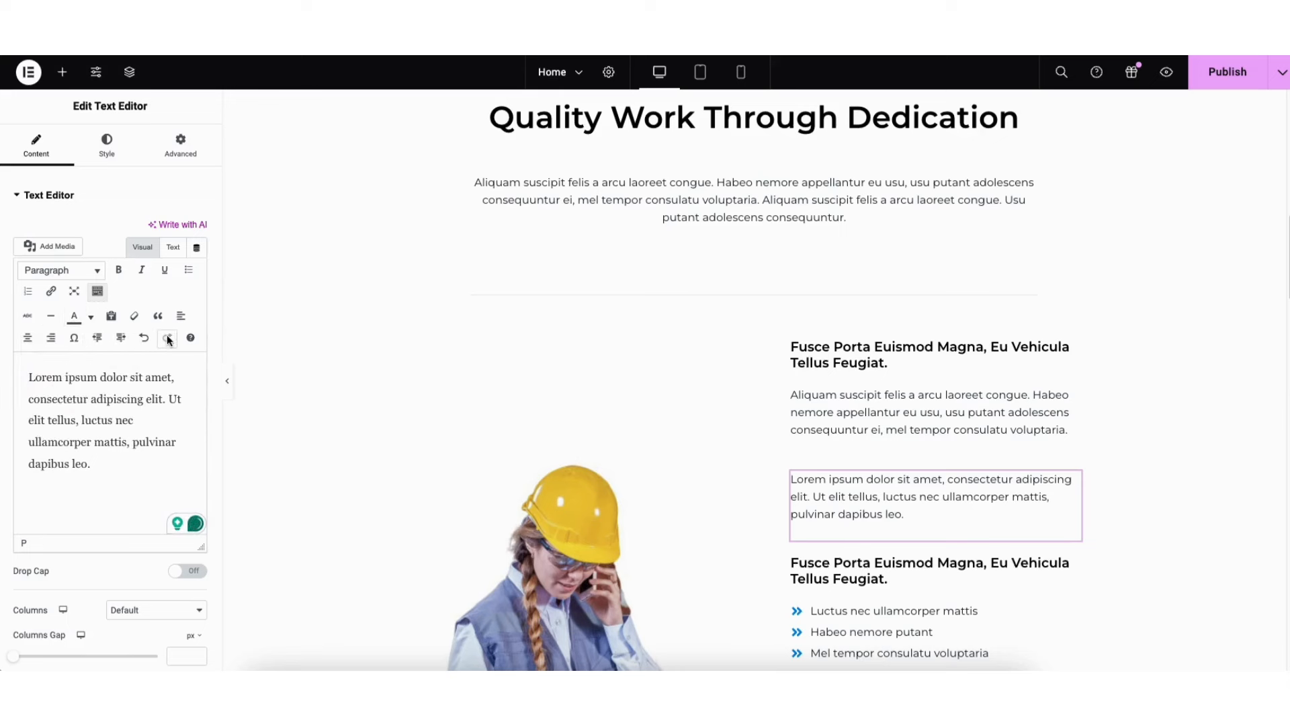
Examine the Text Editor widget's style settings, including the typography options and font family list.
{"action": "left_click", "coordinate": [117, 156]}
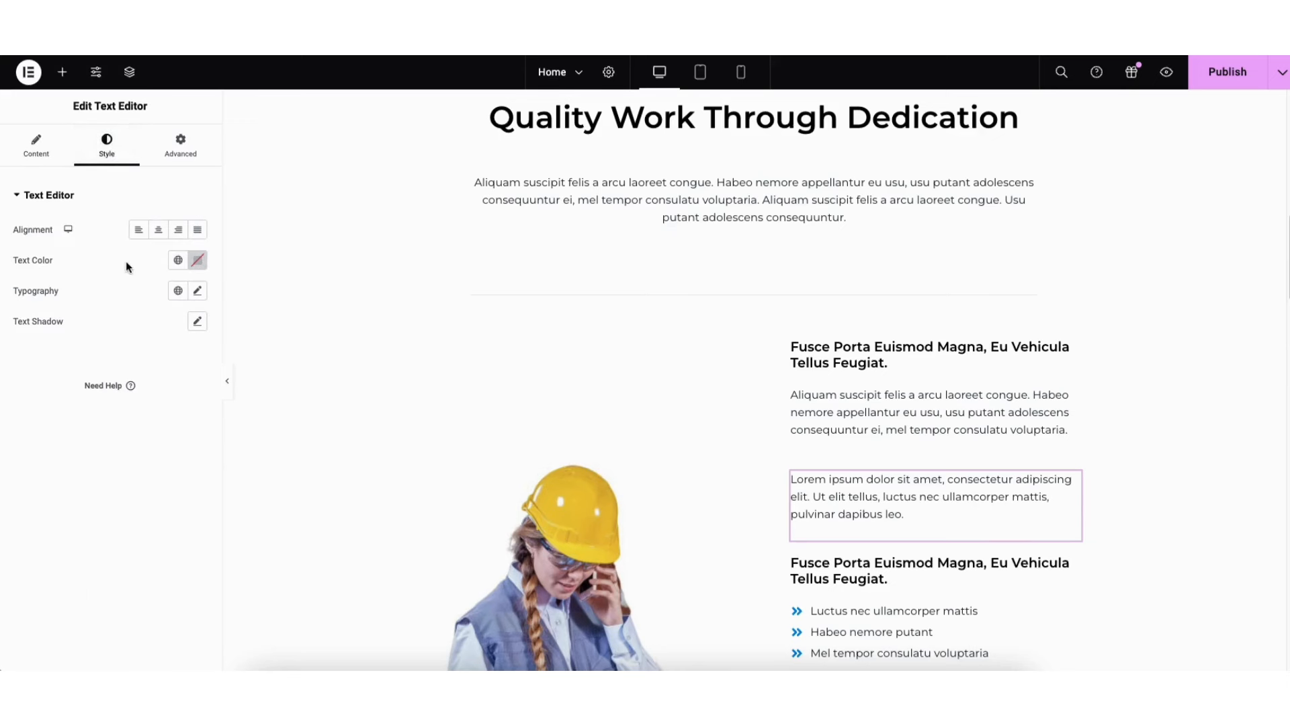
{"action": "left_click", "coordinate": [198, 292]}
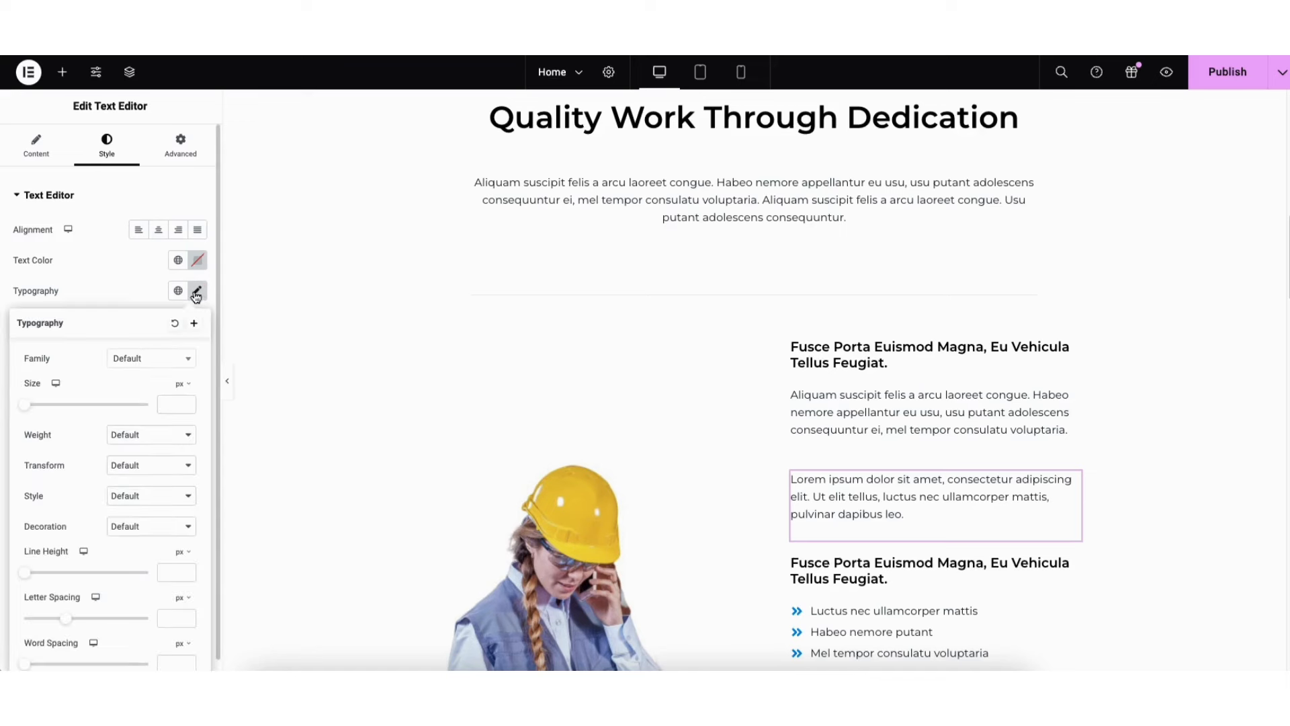
{"action": "left_click", "coordinate": [183, 361]}
{"action": "left_click_drag", "start_coordinate": [192, 398], "coordinate": [192, 416]}
{"action": "left_click", "coordinate": [95, 365]}
Examine the upload and media library options for replacing the electrician image in the Quality Work section, leaving the image as it is.
{"action": "left_click_drag", "start_coordinate": [1288, 232], "coordinate": [1288, 272]}
{"action": "left_click", "coordinate": [565, 320]}
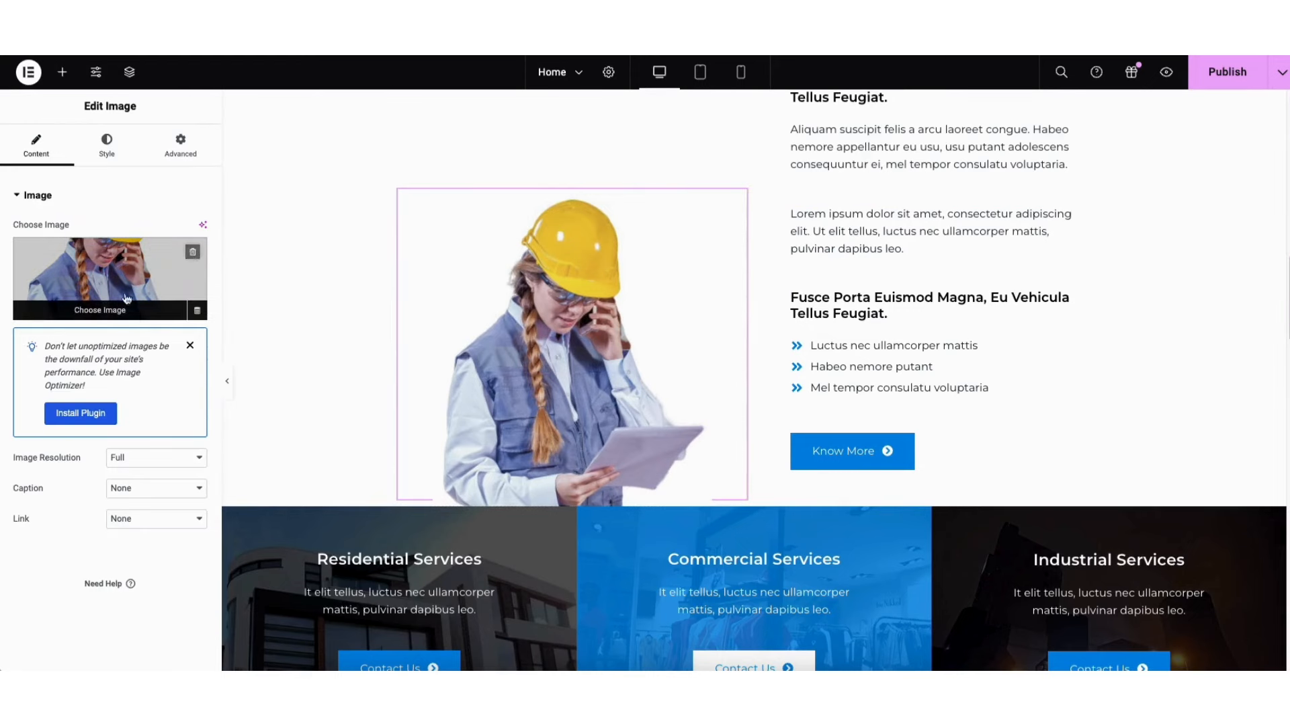
{"action": "left_click", "coordinate": [107, 306]}
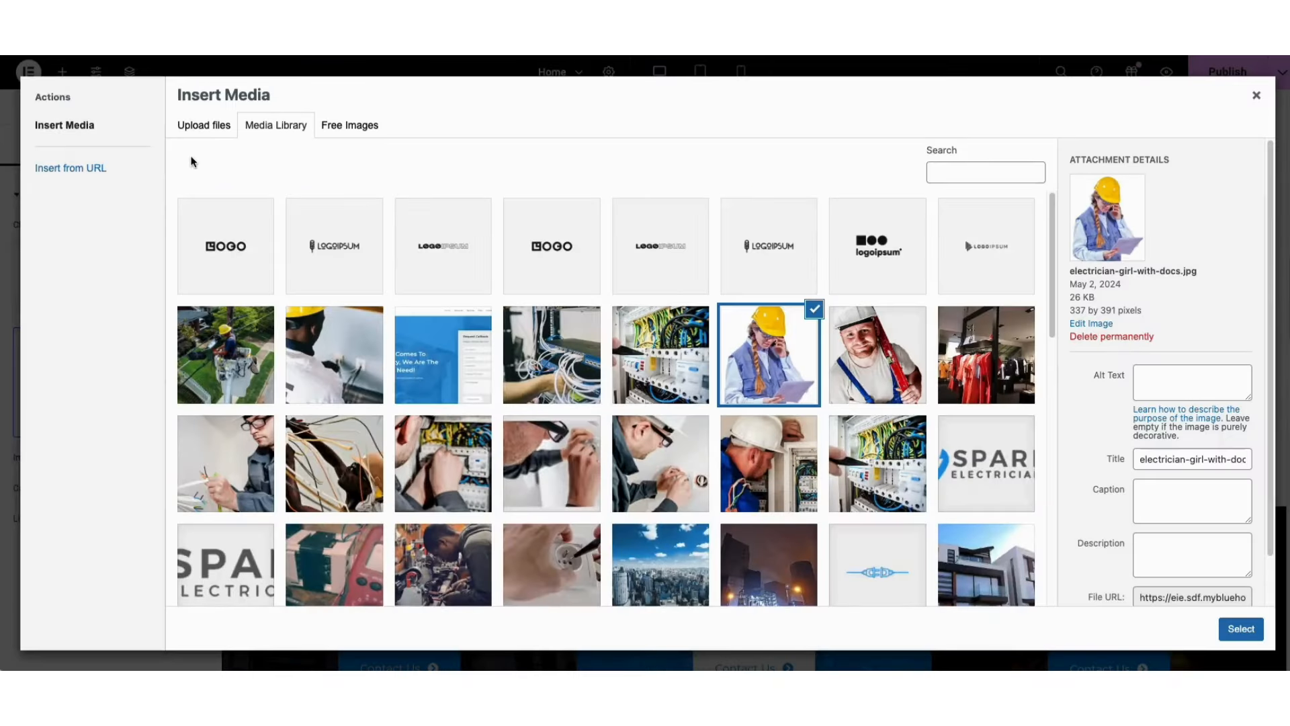
{"action": "left_click", "coordinate": [201, 131]}
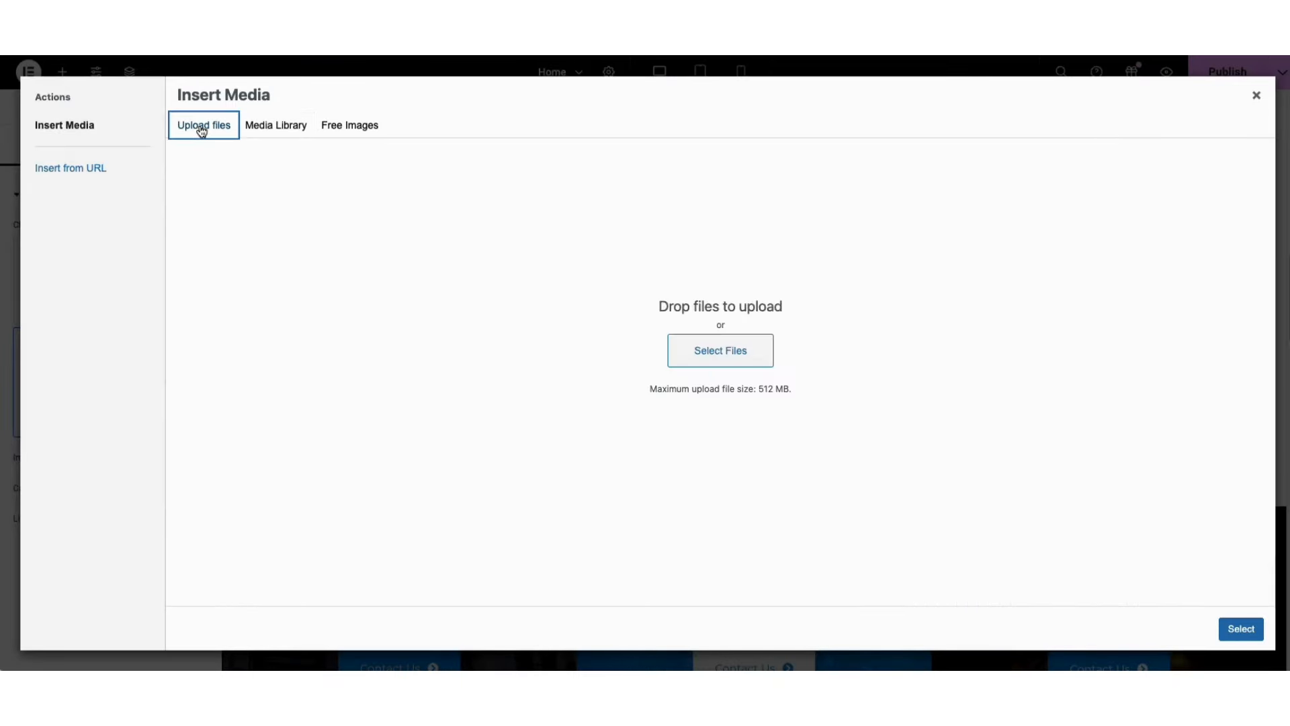
{"action": "left_click", "coordinate": [276, 129]}
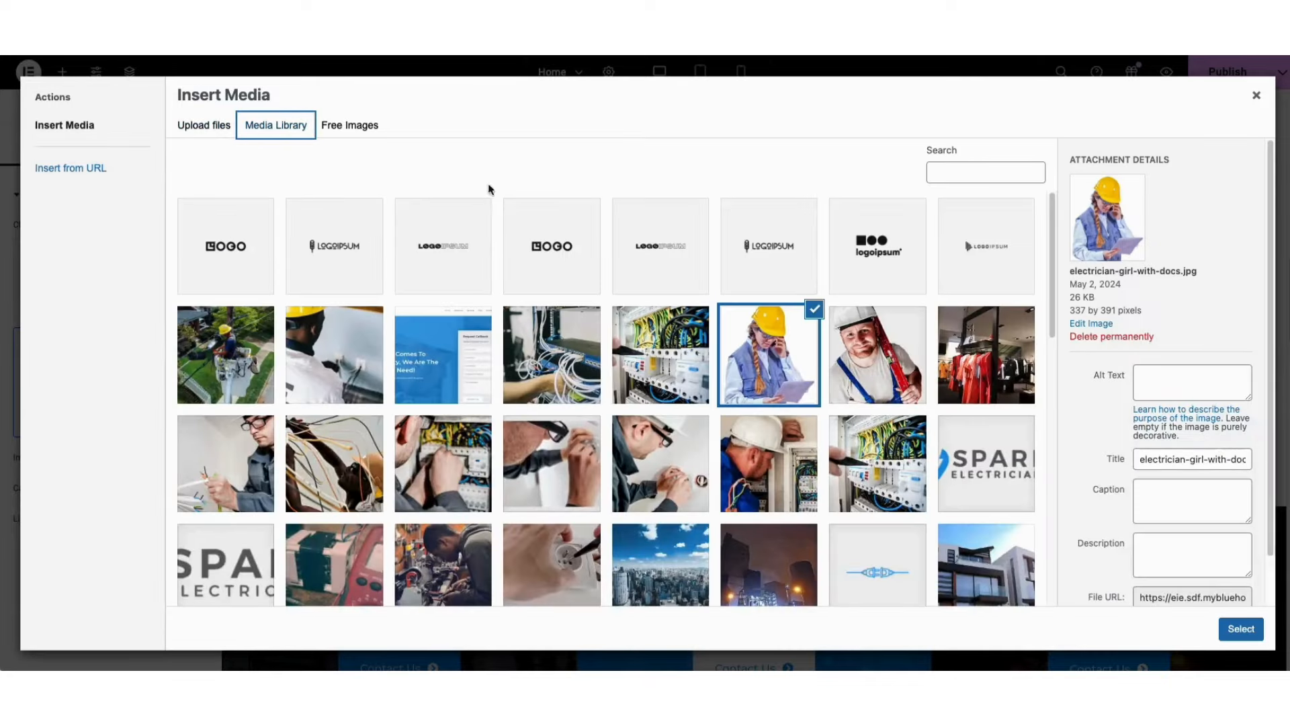
{"action": "left_click", "coordinate": [1256, 95]}
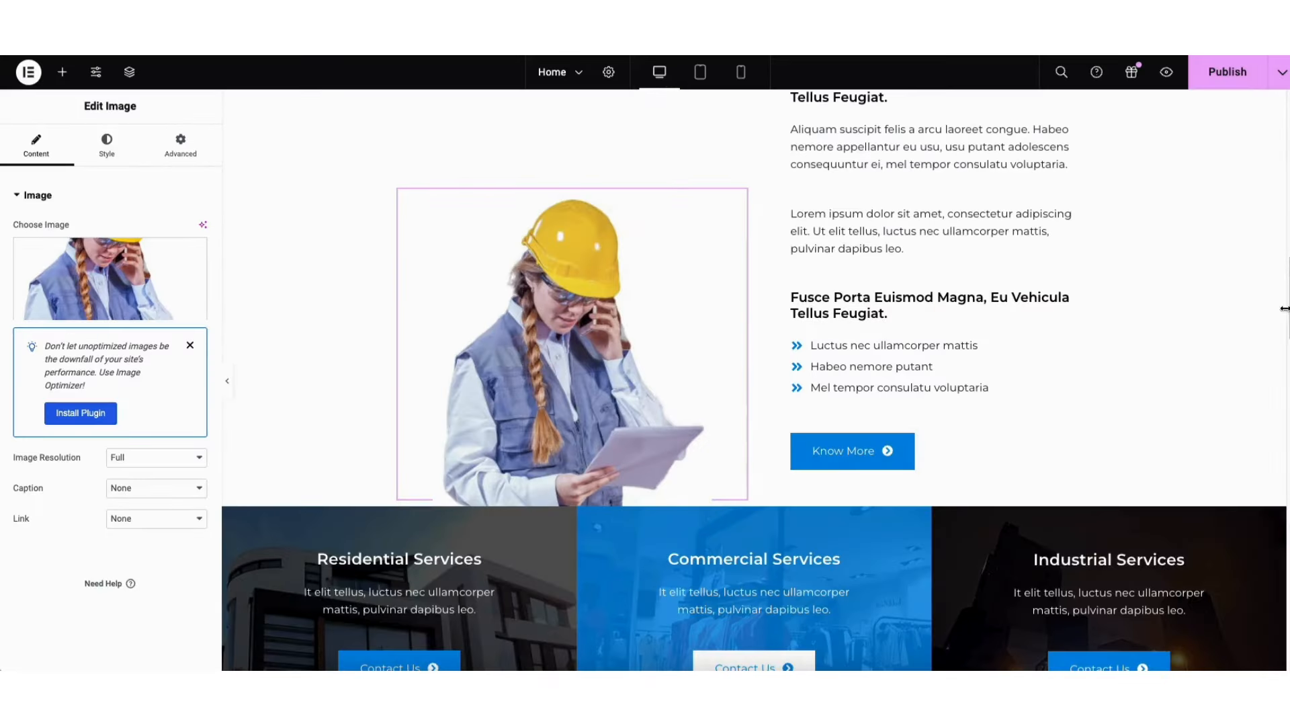
Examine the Residential Services container's background image and background overlay settings.
{"action": "scroll", "coordinate": [753, 376], "scroll_direction": "down", "scroll_amount": 5}
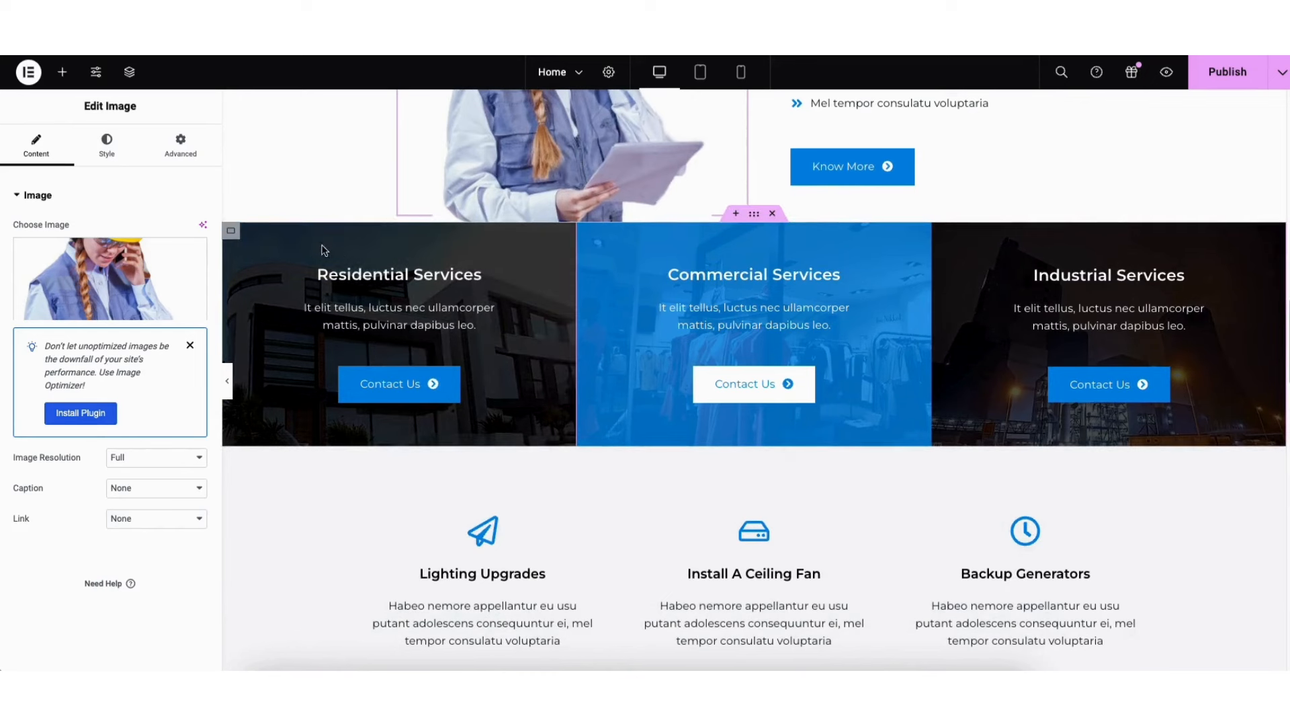
{"action": "left_click", "coordinate": [232, 232]}
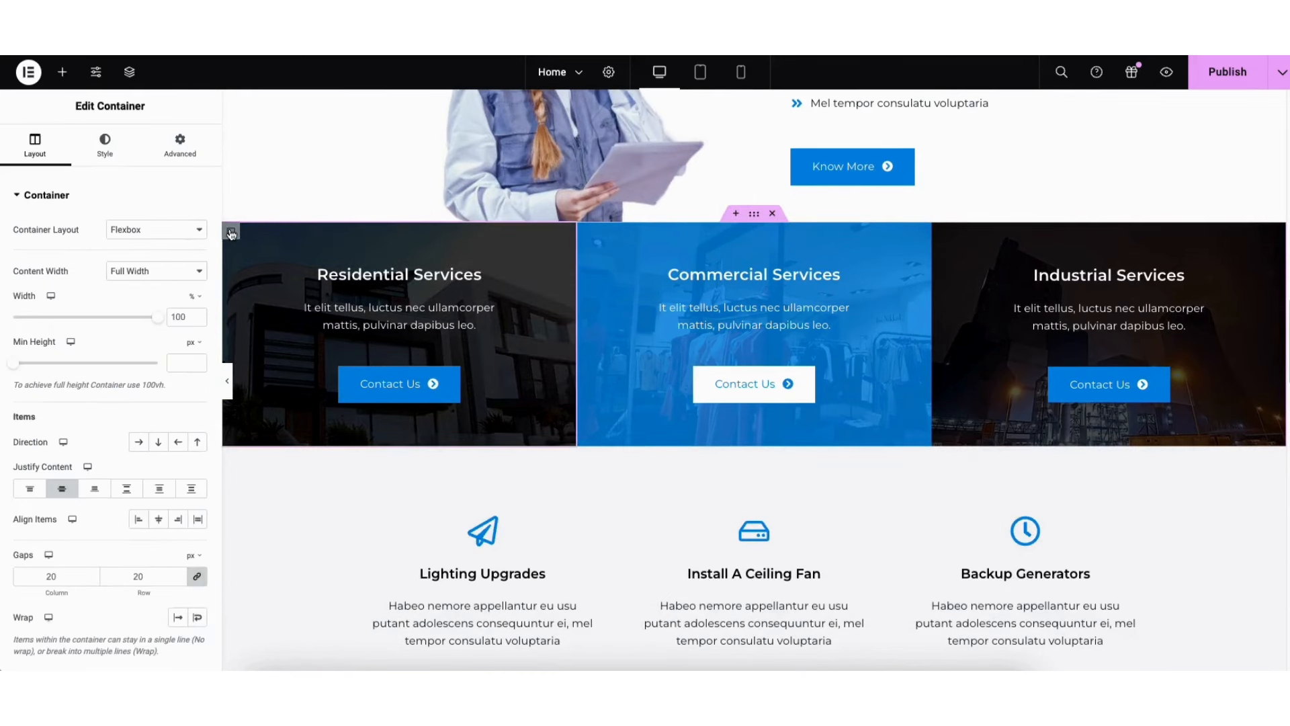
{"action": "left_click", "coordinate": [105, 149]}
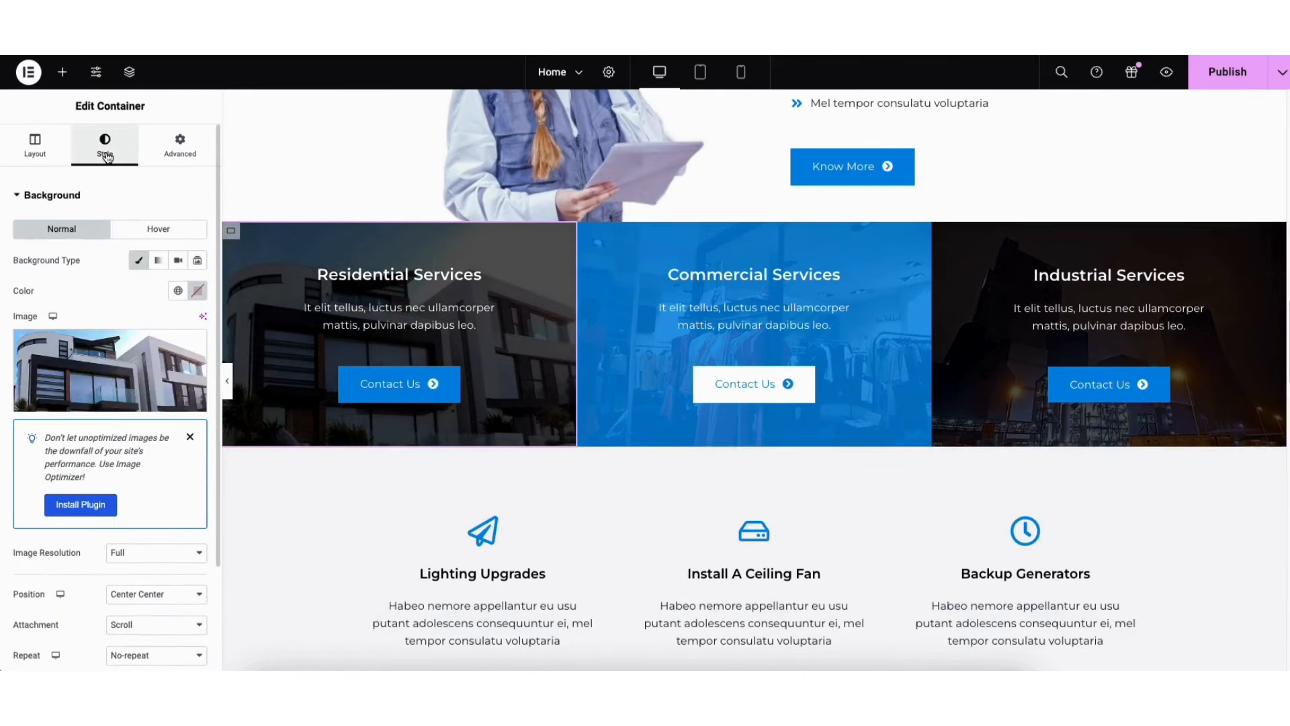
{"action": "mouse_move", "coordinate": [108, 361]}
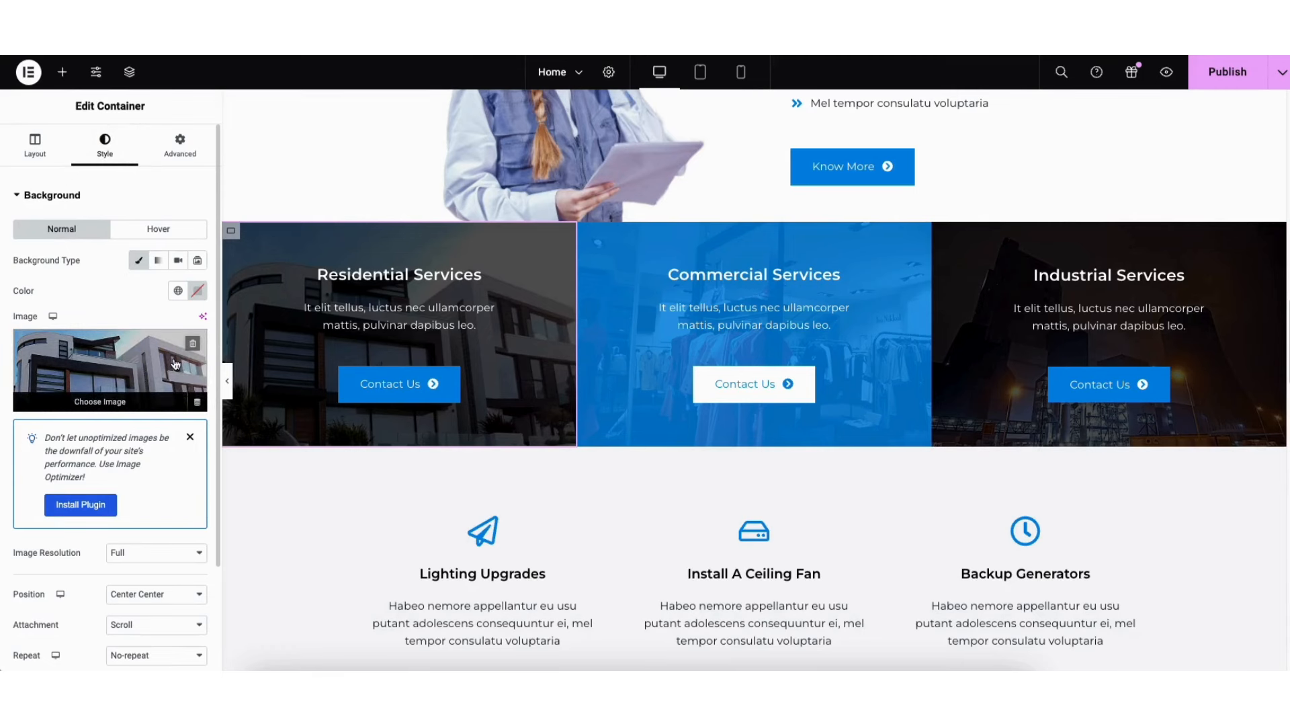
{"action": "scroll", "coordinate": [202, 403], "scroll_direction": "down", "scroll_amount": 2}
{"action": "scroll", "coordinate": [118, 590], "scroll_direction": "down", "scroll_amount": 3}
{"action": "scroll", "coordinate": [86, 498], "scroll_direction": "up", "scroll_amount": 1}
{"action": "left_click", "coordinate": [86, 518]}
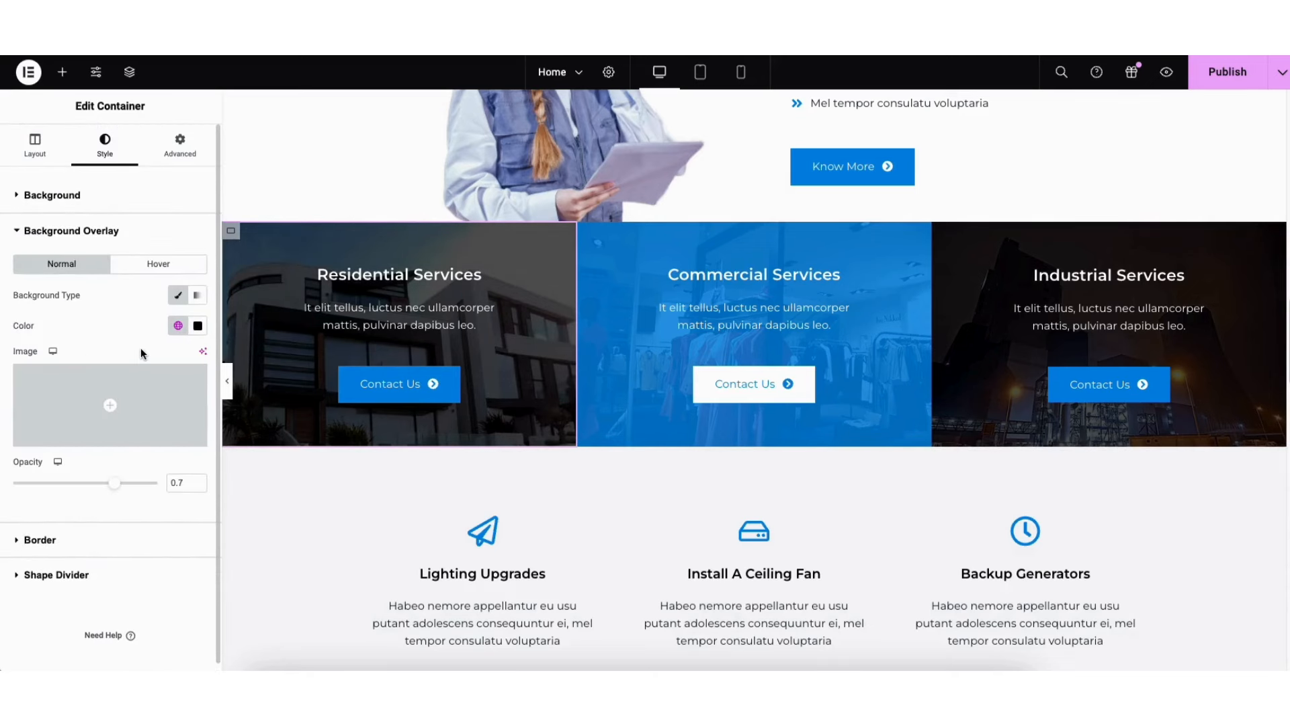
Browse the icon library for the Lighting Upgrades icon and close it without replacing the icon.
{"action": "scroll", "coordinate": [537, 369], "scroll_direction": "down", "scroll_amount": 4}
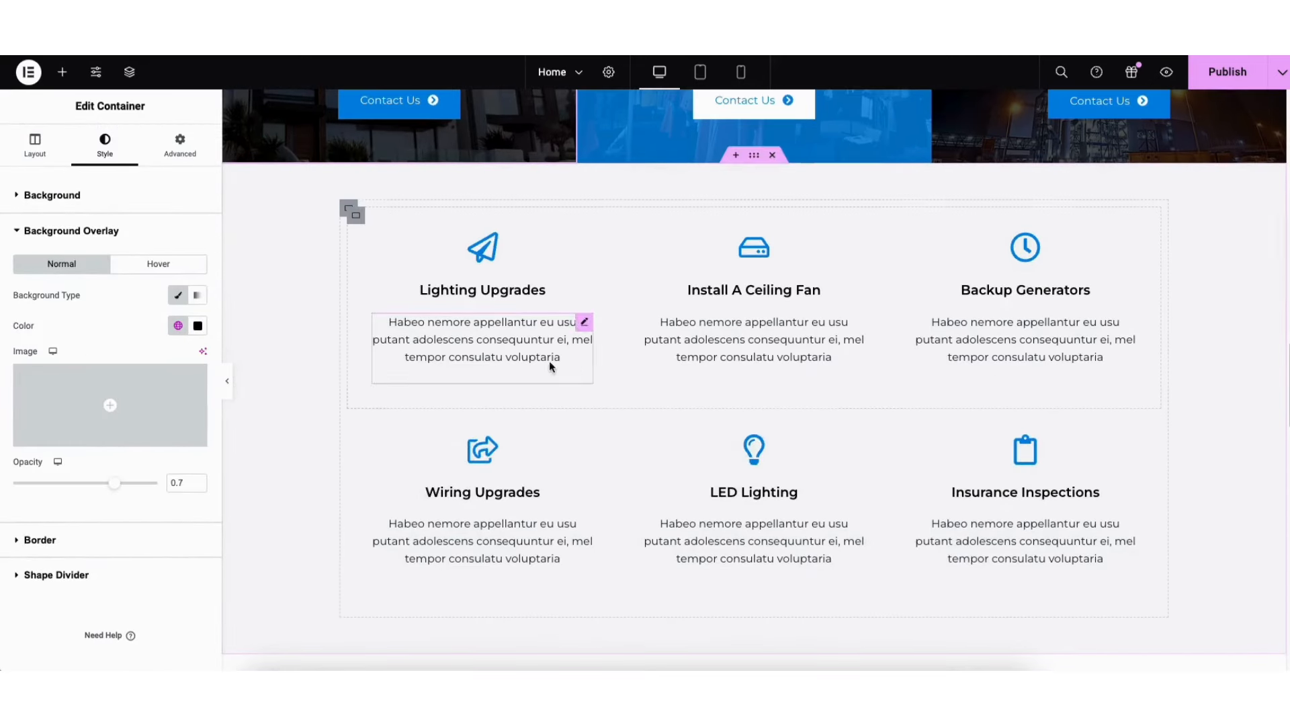
{"action": "left_click", "coordinate": [474, 254]}
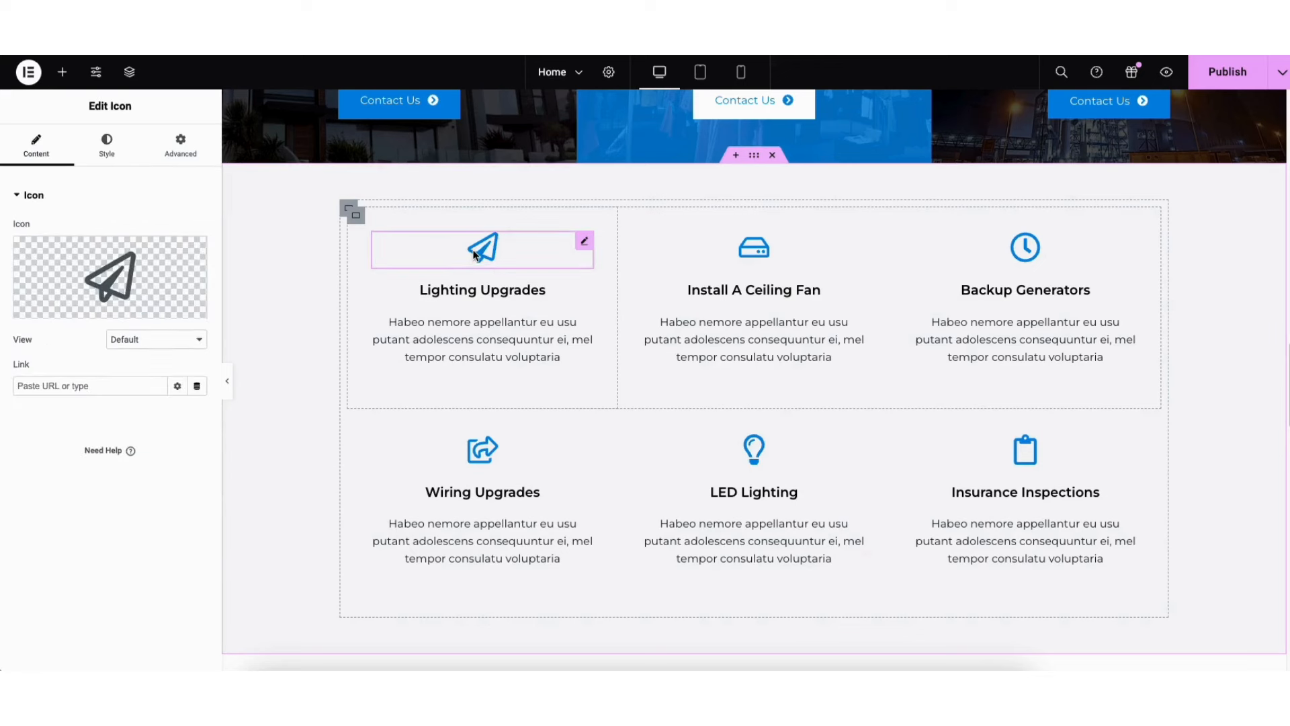
{"action": "mouse_move", "coordinate": [105, 273]}
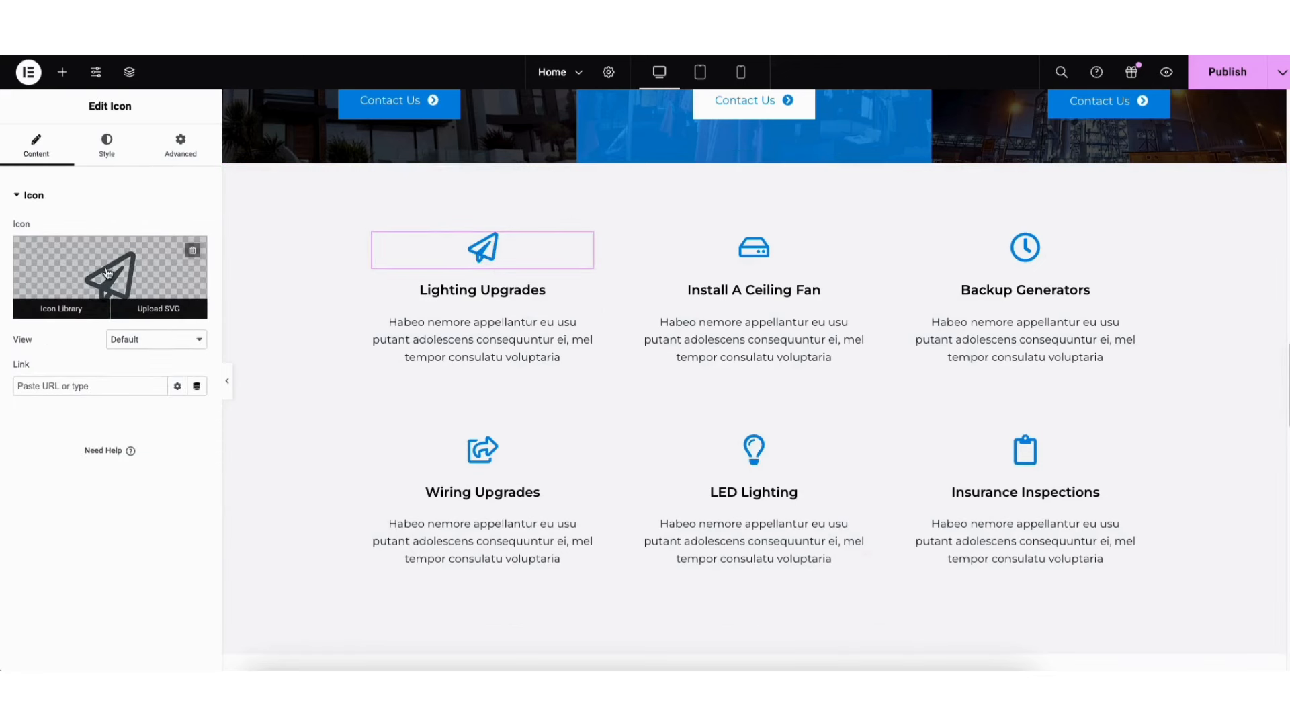
{"action": "left_click", "coordinate": [106, 274]}
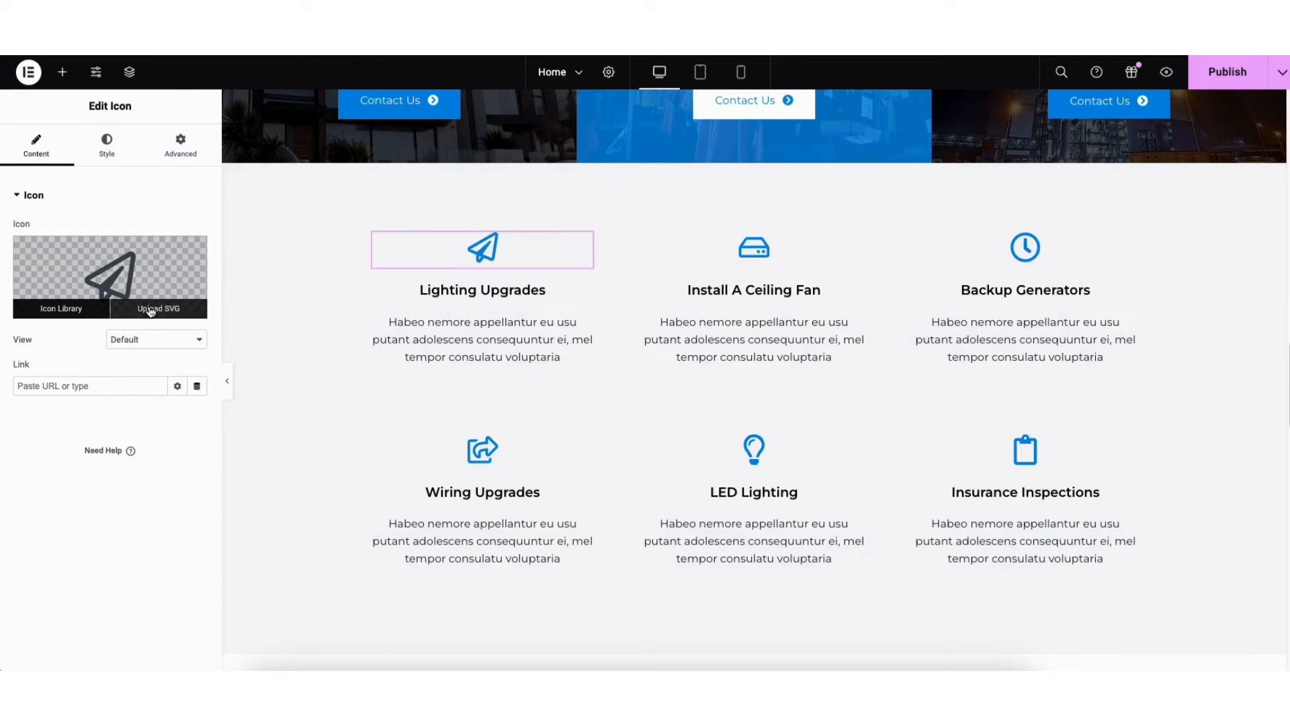
{"action": "left_click", "coordinate": [87, 310]}
{"action": "left_click_drag", "start_coordinate": [1031, 210], "coordinate": [1023, 253]}
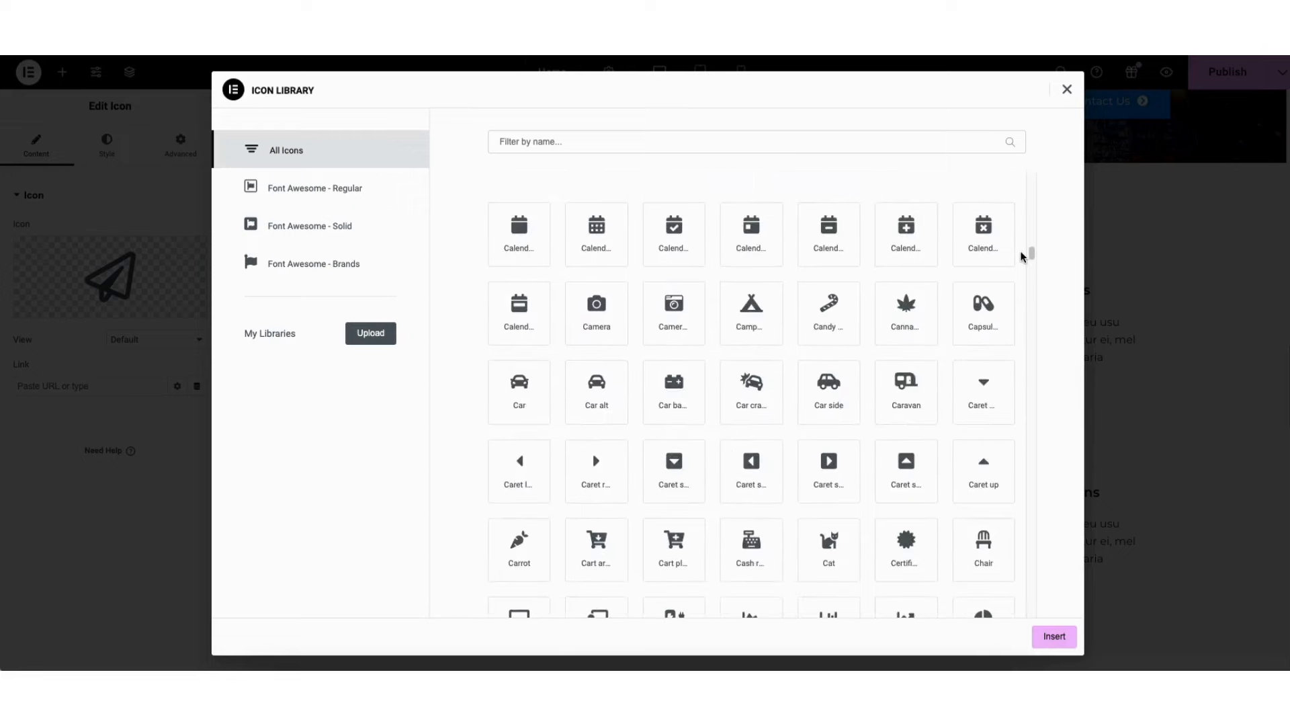
{"action": "left_click", "coordinate": [1067, 92]}
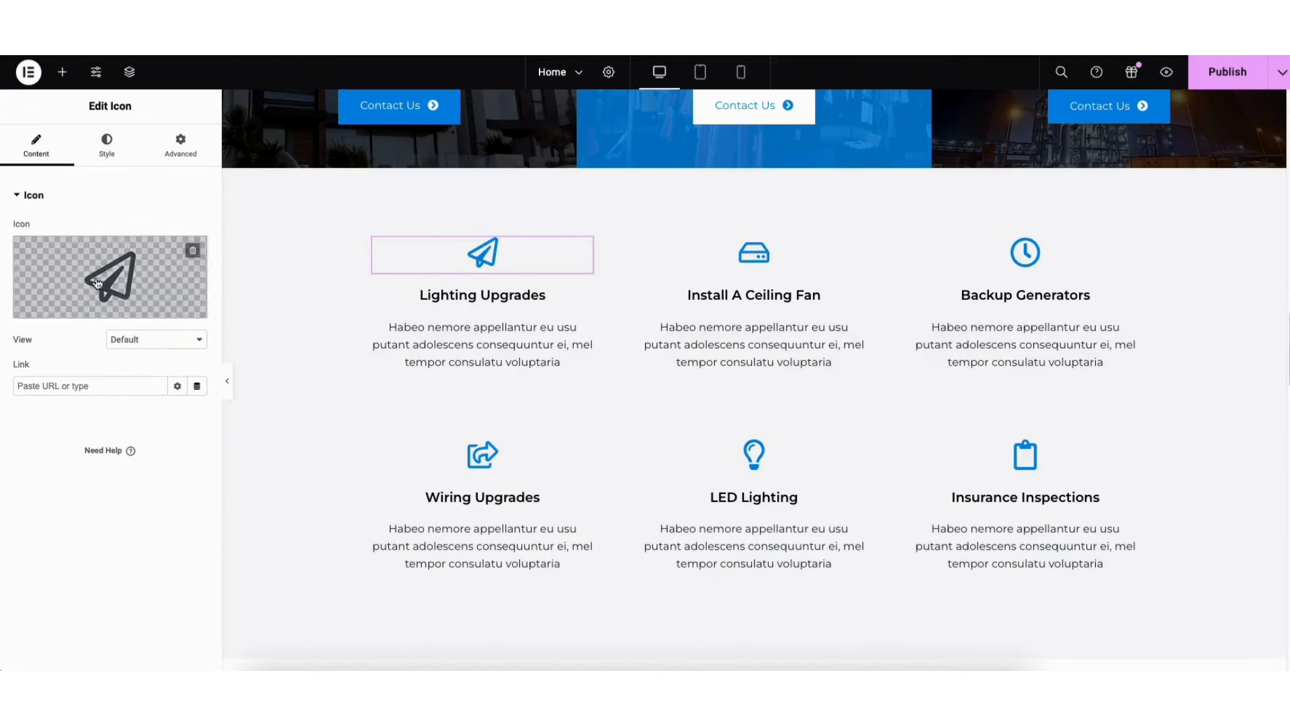
Open the Lighting Upgrades heading and the paragraph below it to view their text settings.
{"action": "left_click", "coordinate": [106, 144]}
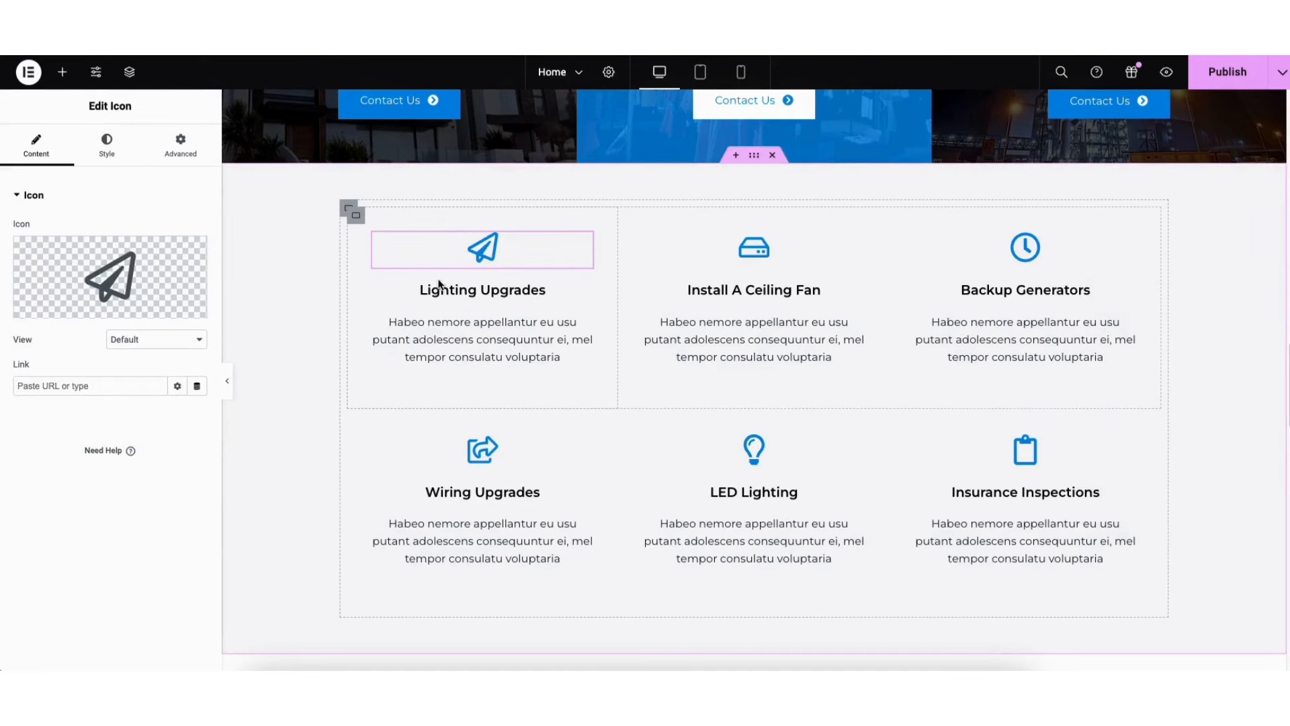
{"action": "left_click", "coordinate": [463, 290]}
{"action": "left_click", "coordinate": [459, 332]}
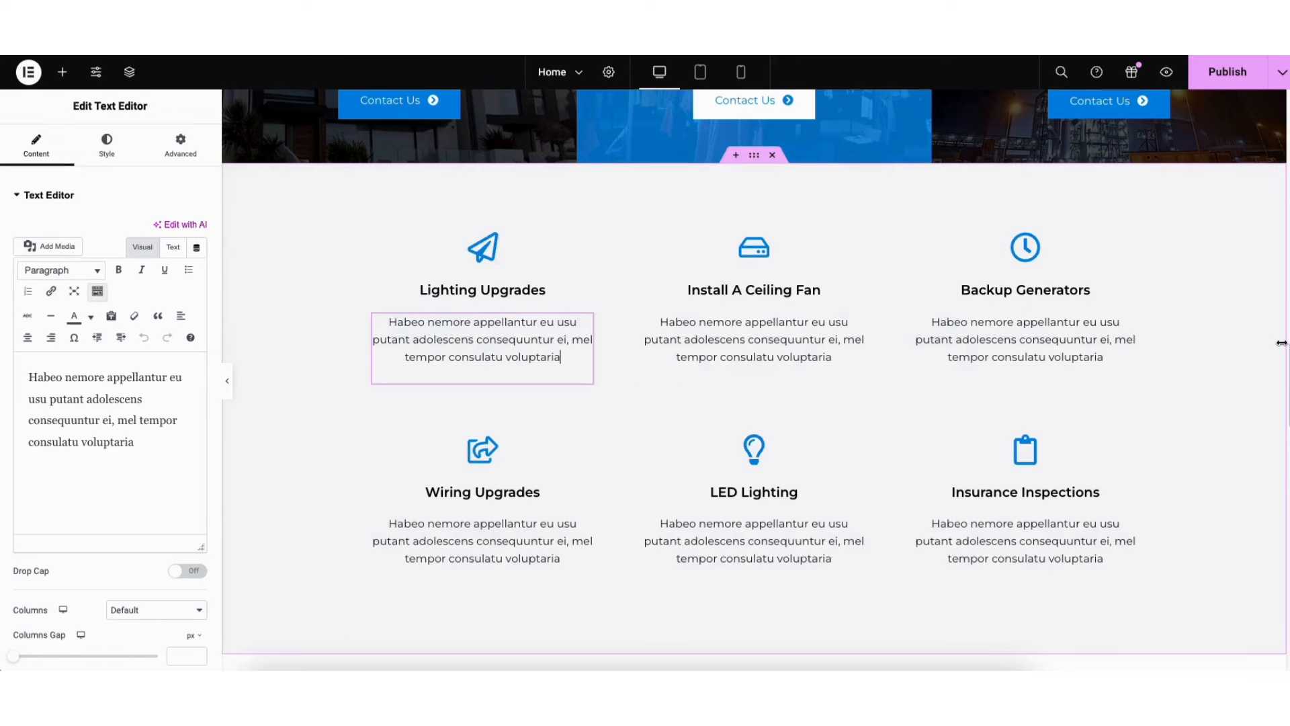
Insert a two-column Flexbox container between the Residential, Commercial and Industrial Services row and the Lighting Upgrades section.
{"action": "scroll", "coordinate": [806, 259], "scroll_direction": "up", "scroll_amount": 1}
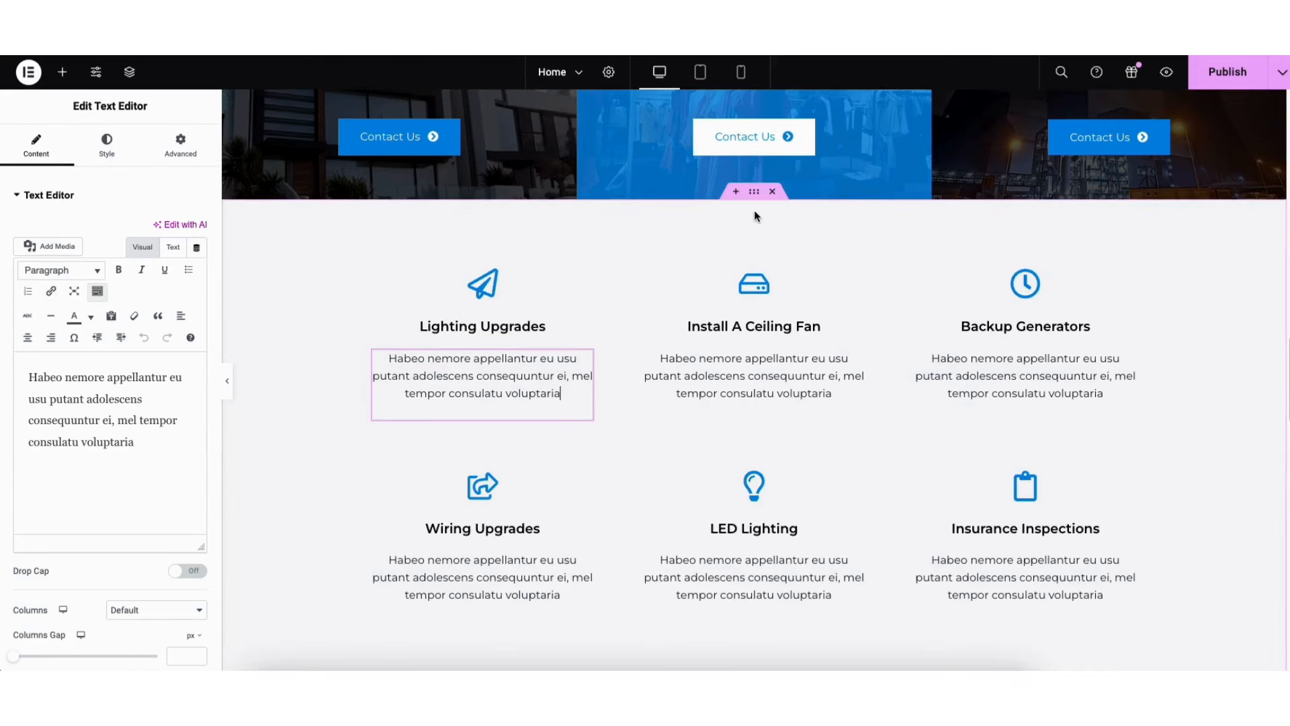
{"action": "left_click", "coordinate": [737, 194]}
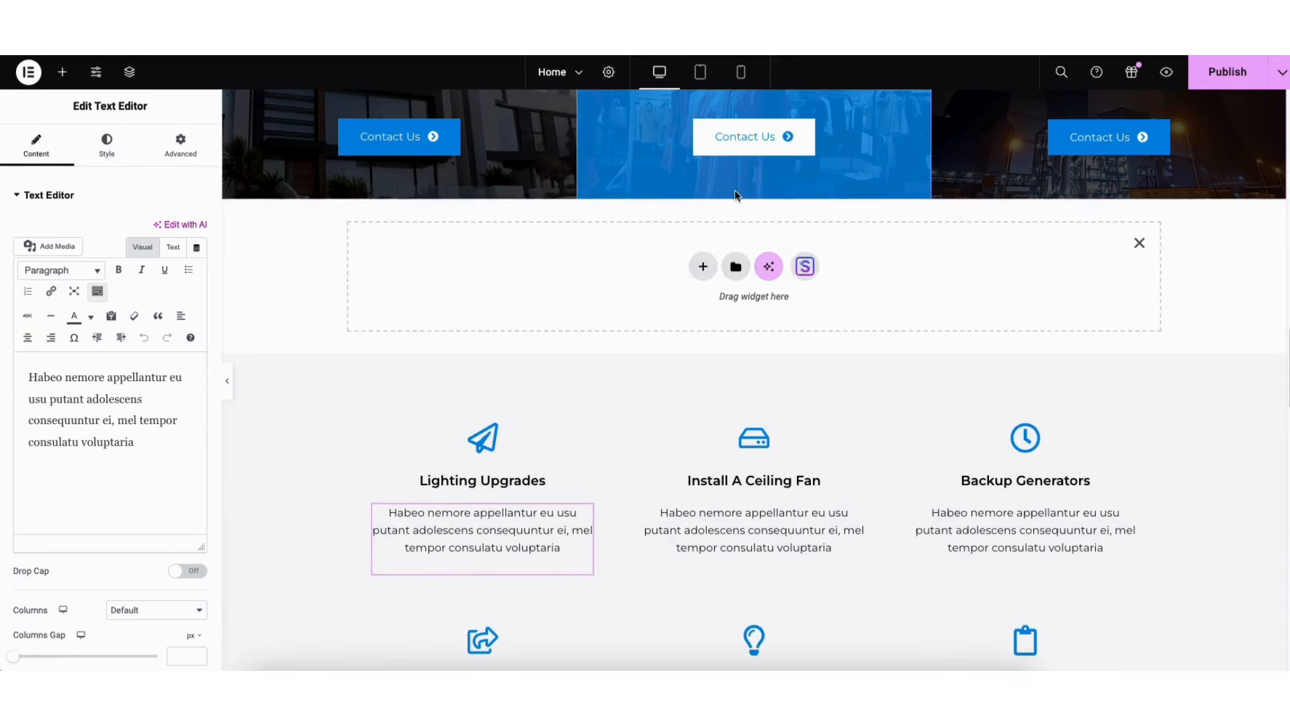
{"action": "left_click", "coordinate": [702, 264]}
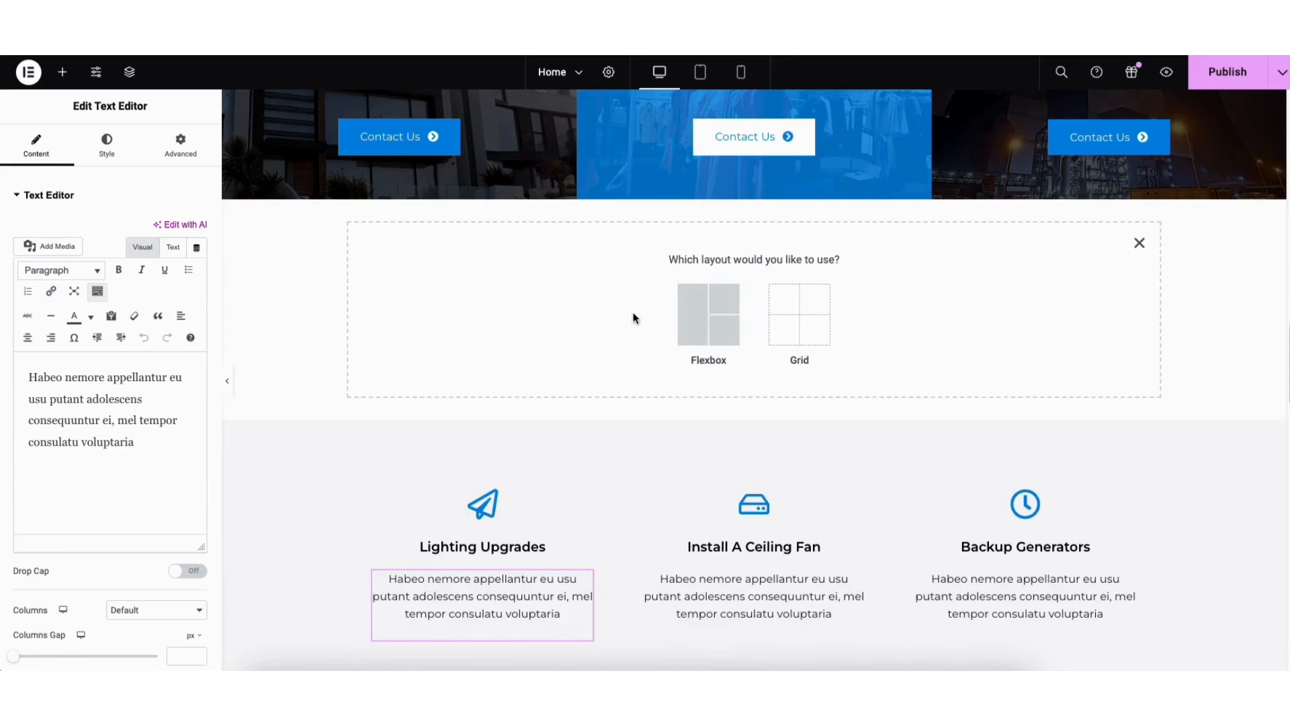
{"action": "left_click", "coordinate": [692, 316]}
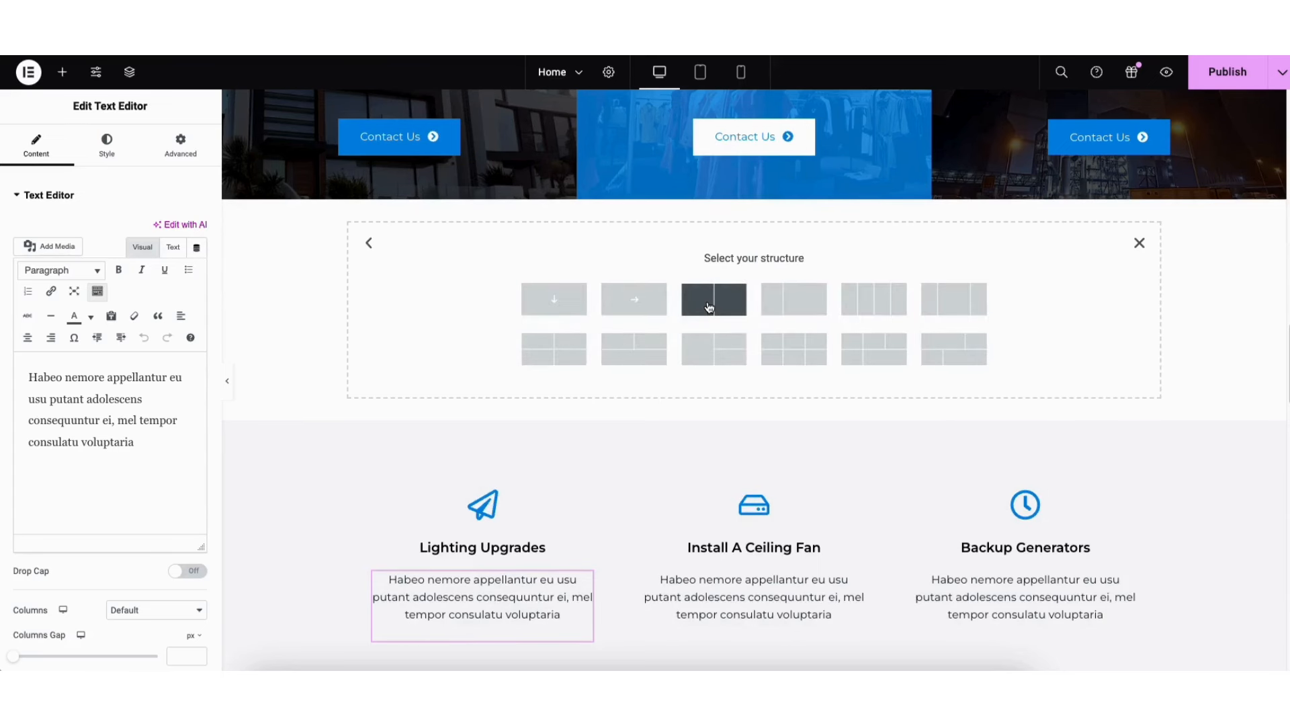
{"action": "left_click", "coordinate": [709, 307]}
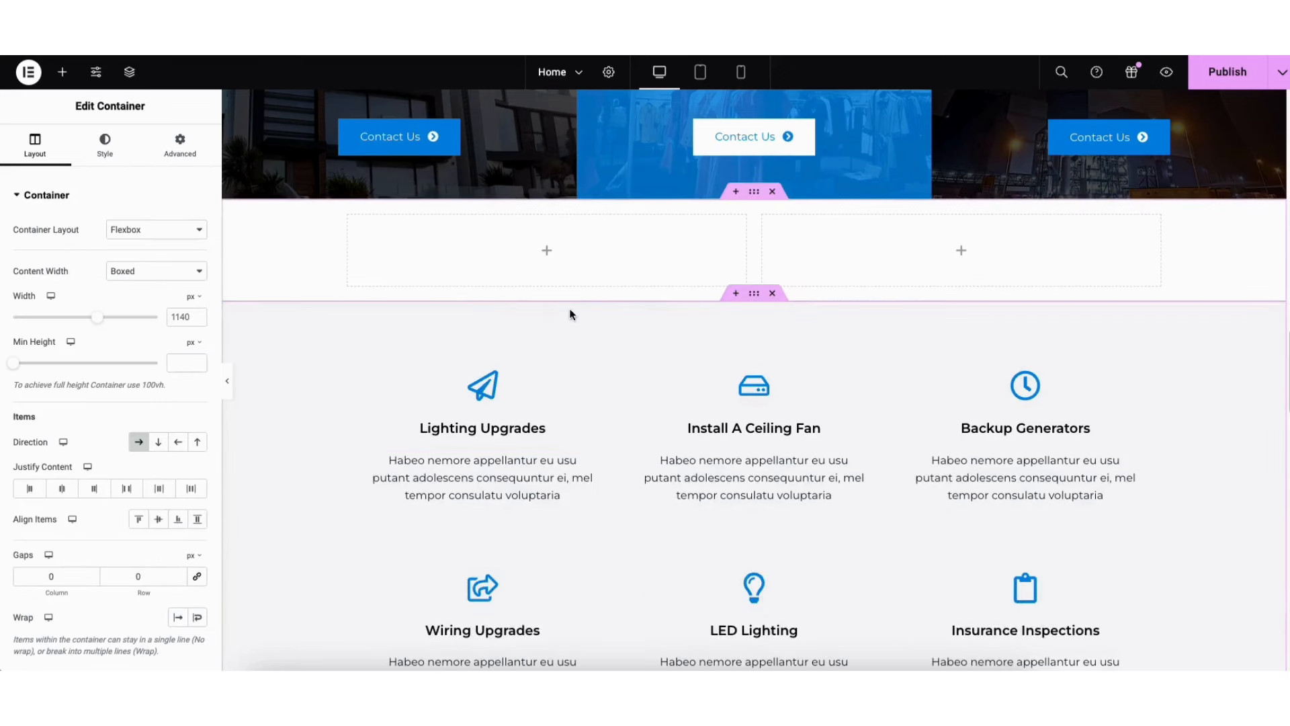
Add a Heading widget to the first column of the new two-column container and delete the whole container.
{"action": "left_click", "coordinate": [61, 72]}
{"action": "left_click_drag", "start_coordinate": [58, 375], "coordinate": [566, 268]}
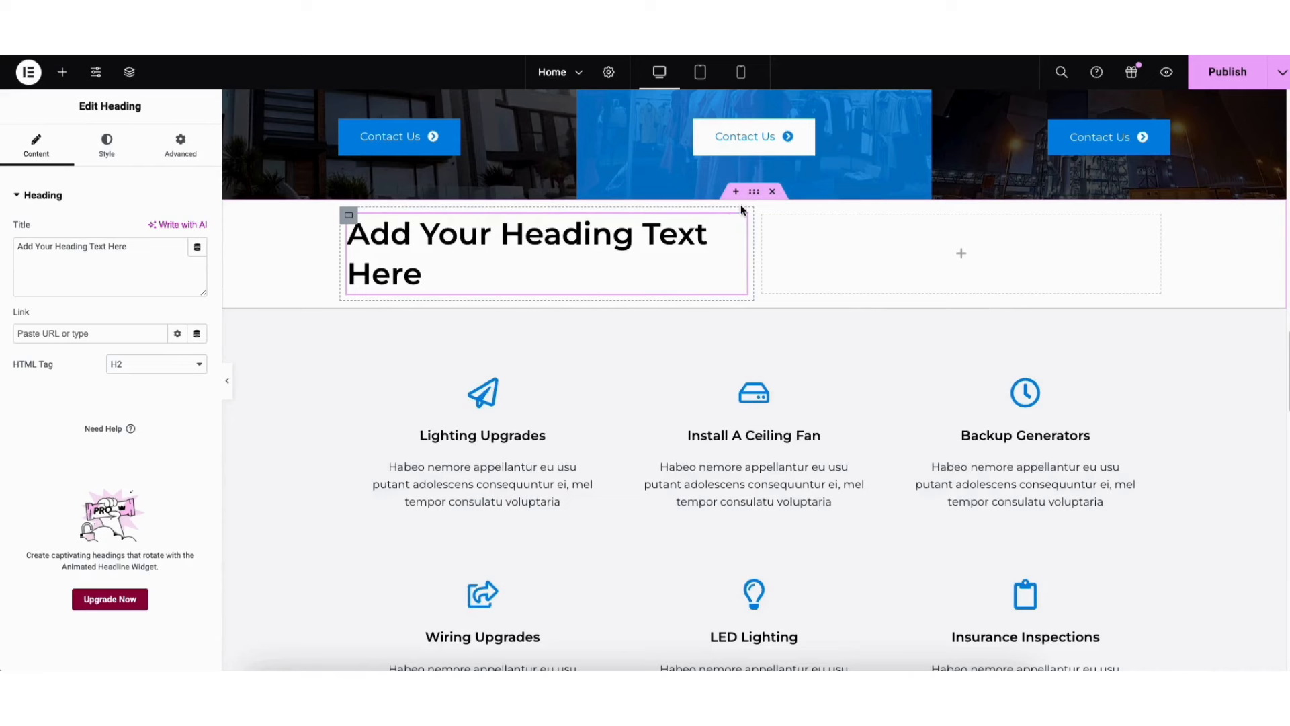
{"action": "left_click", "coordinate": [755, 192]}
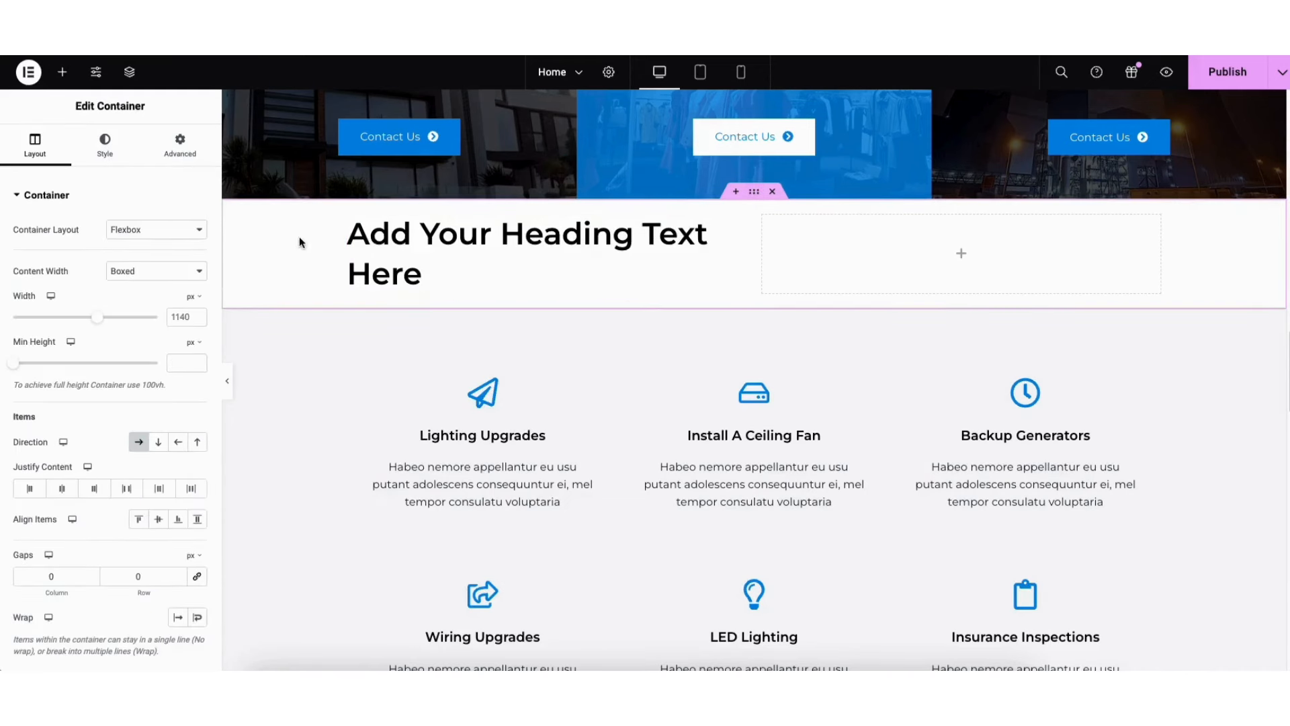
{"action": "left_click", "coordinate": [773, 193]}
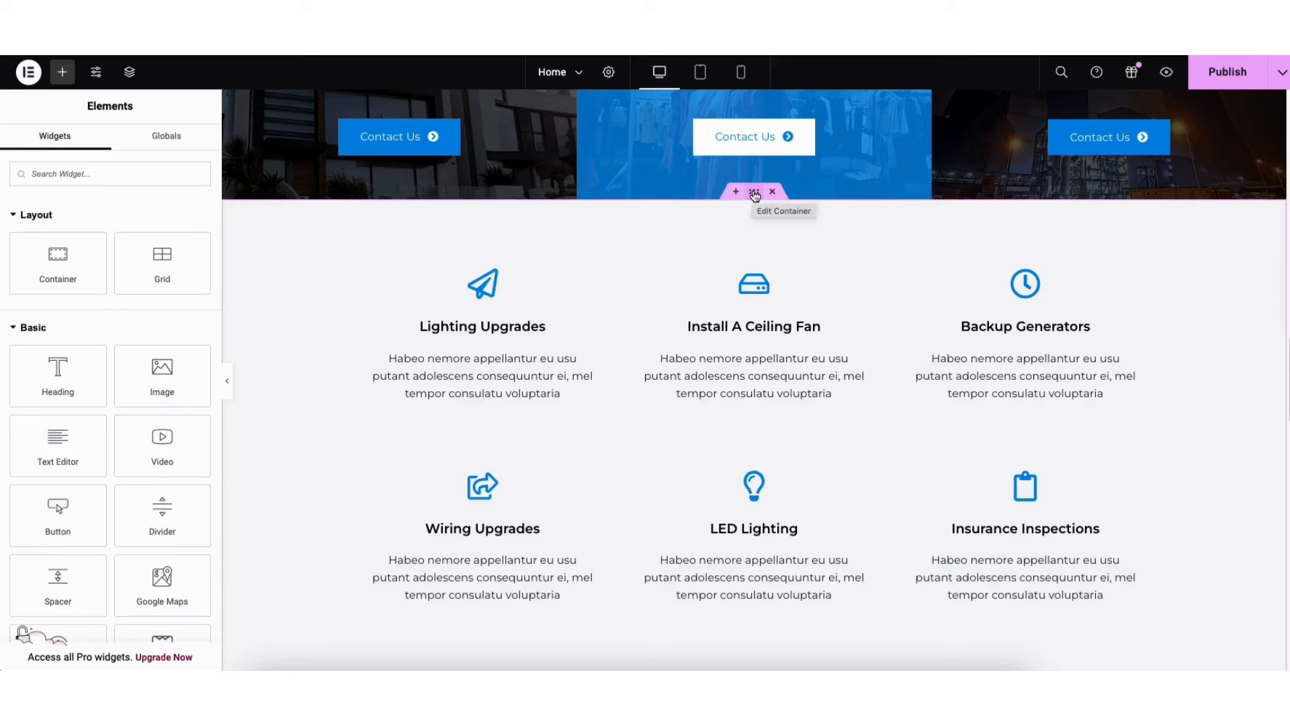
Try to move the container holding the six service icons and review the rest of the page down to the footer.
{"action": "left_click_drag", "start_coordinate": [755, 194], "coordinate": [704, 220]}
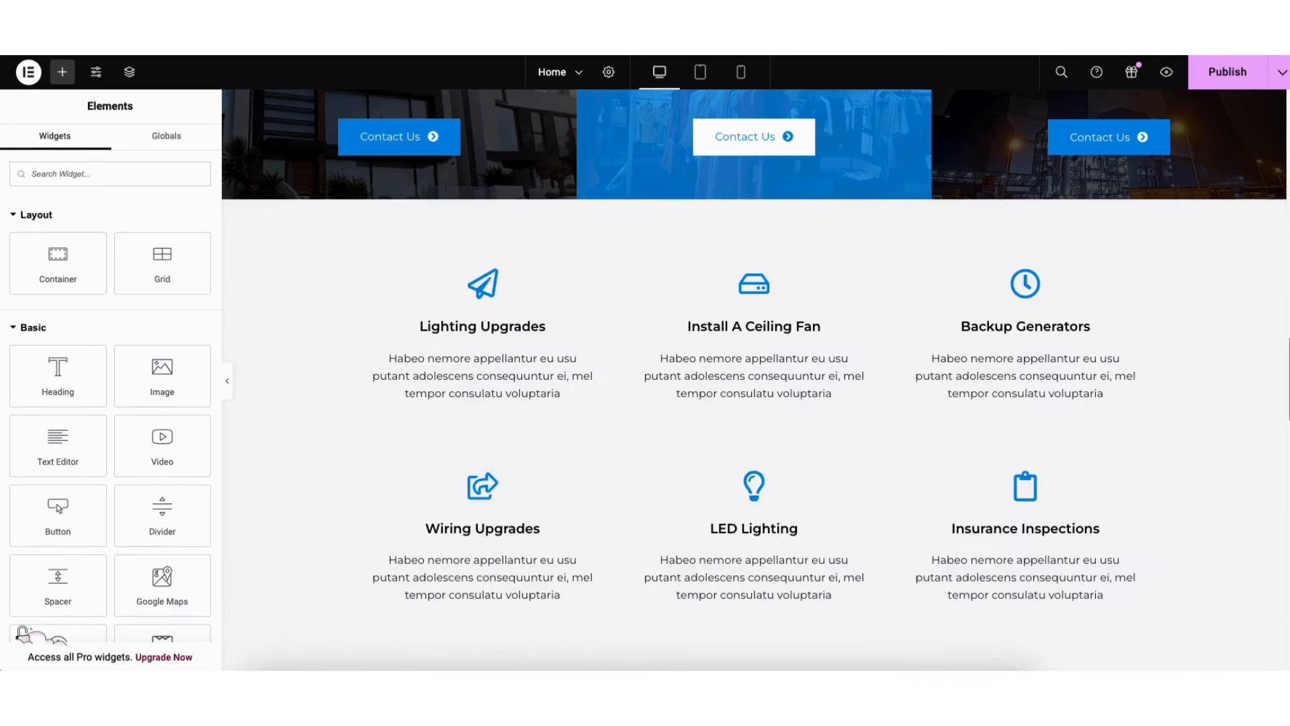
{"action": "scroll", "coordinate": [1265, 521], "scroll_direction": "down", "scroll_amount": 12}
{"action": "scroll", "coordinate": [1258, 565], "scroll_direction": "down", "scroll_amount": 1}
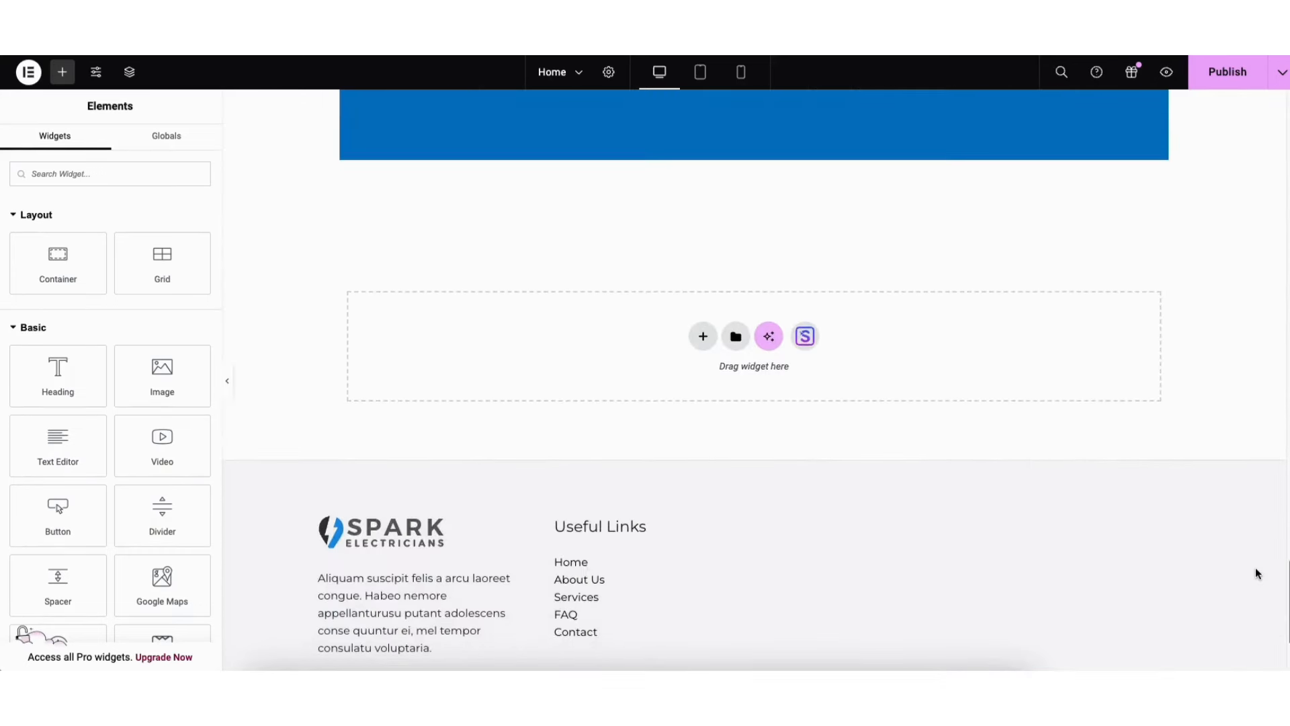
Import the block with three bordered image cards, Feature One to Feature Three, from the Starter Templates block library into the area above the footer.
{"action": "left_click", "coordinate": [804, 343]}
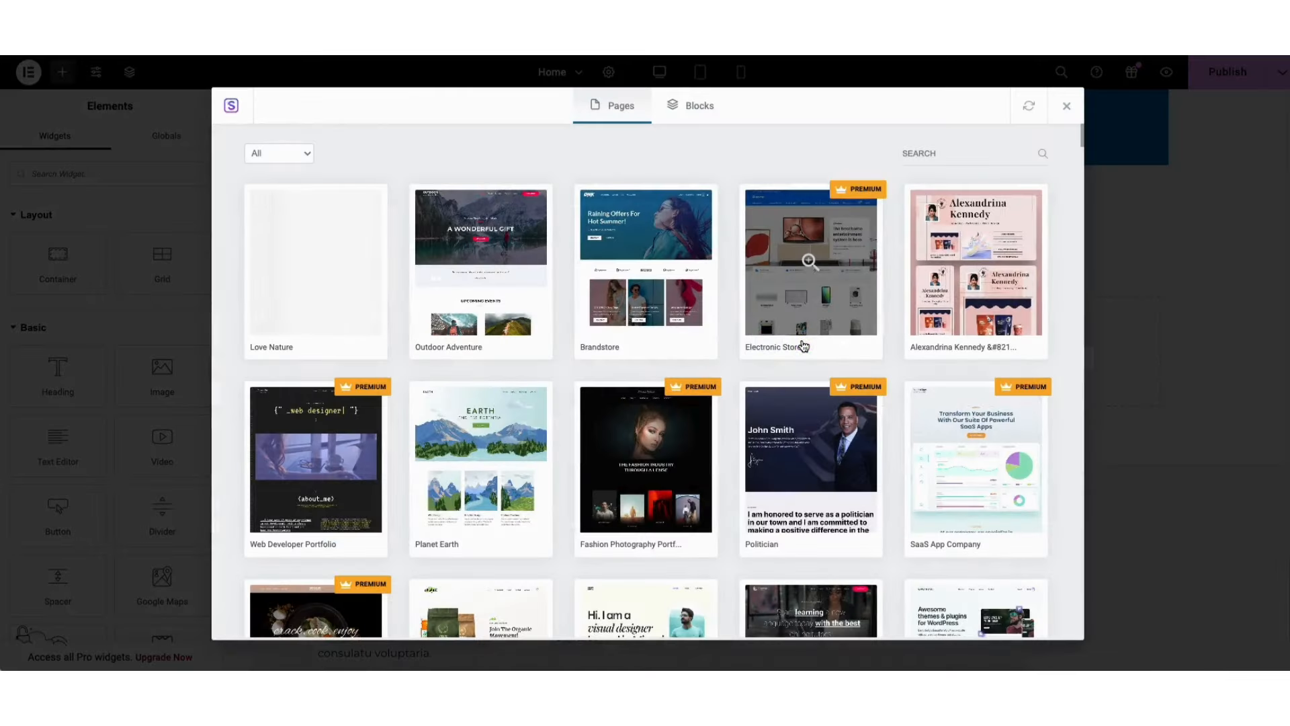
{"action": "left_click", "coordinate": [692, 117]}
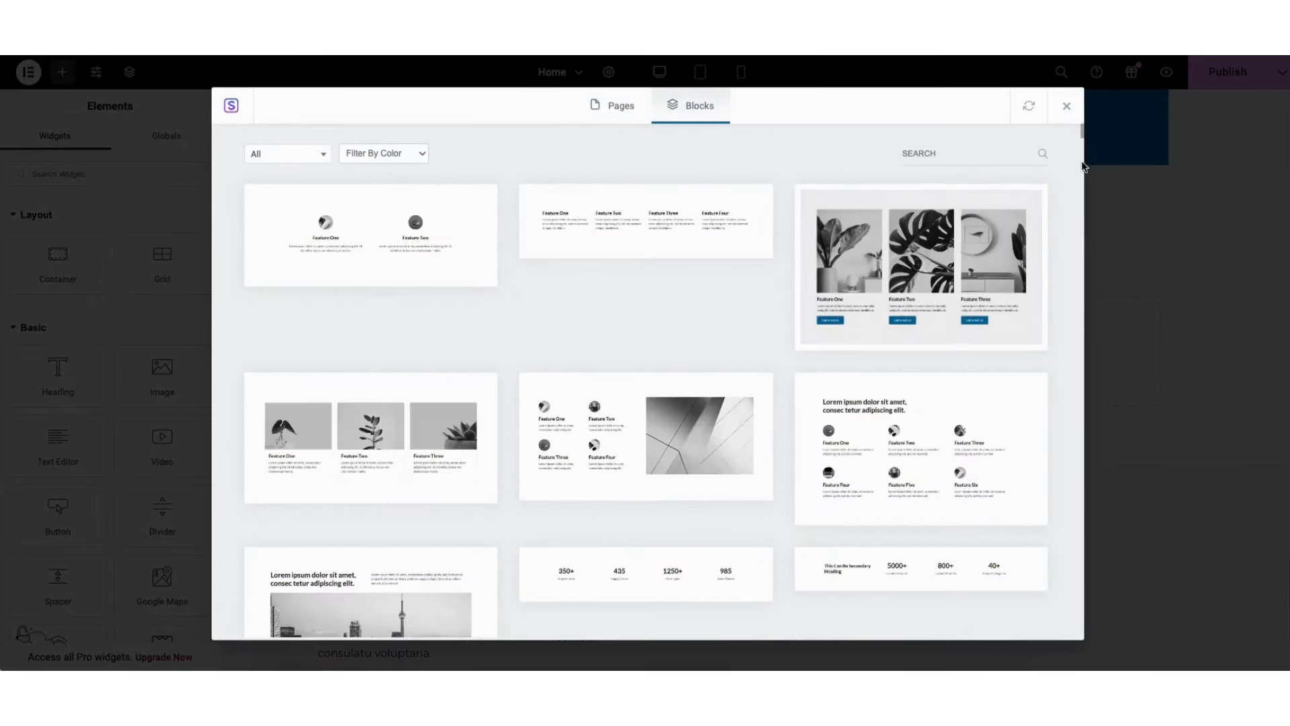
{"action": "mouse_move", "coordinate": [1080, 134]}
{"action": "left_mouse_down"}
{"action": "mouse_move", "coordinate": [1079, 199]}
{"action": "mouse_move", "coordinate": [1074, 127]}
{"action": "left_mouse_up"}
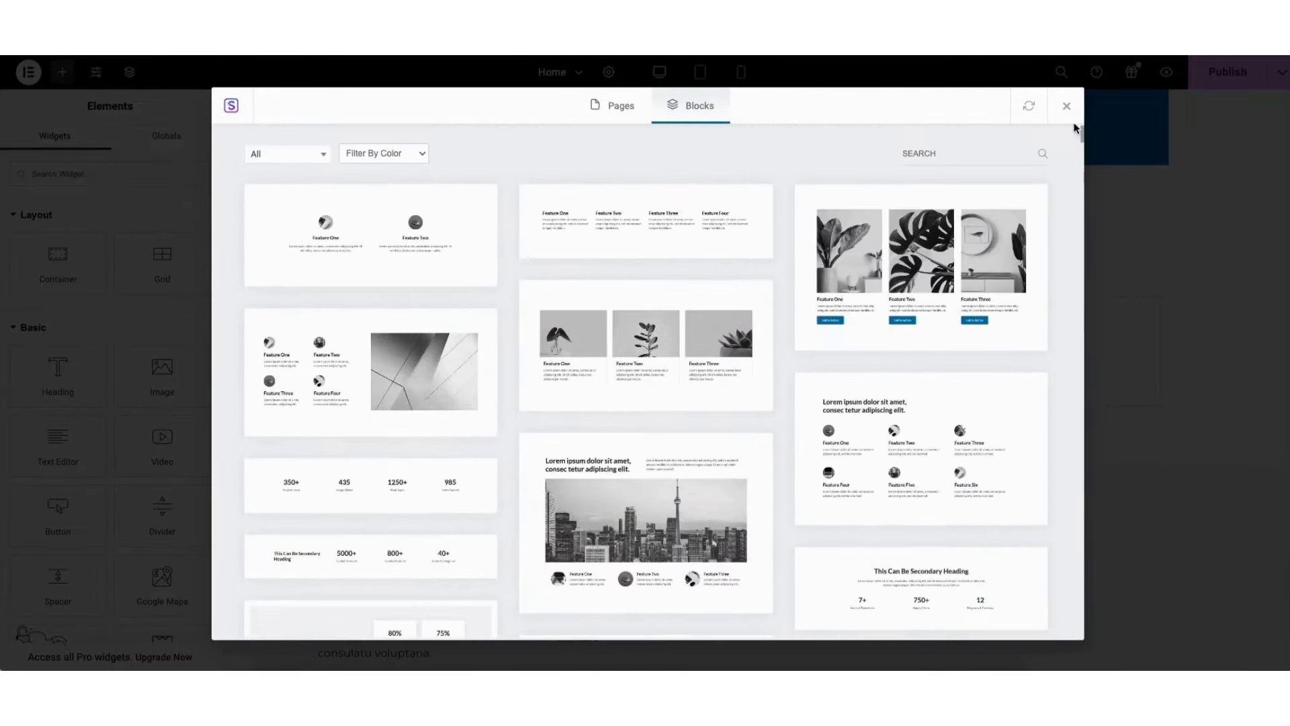
{"action": "left_click", "coordinate": [300, 154]}
{"action": "left_click_drag", "start_coordinate": [327, 206], "coordinate": [327, 256]}
{"action": "left_click", "coordinate": [510, 178]}
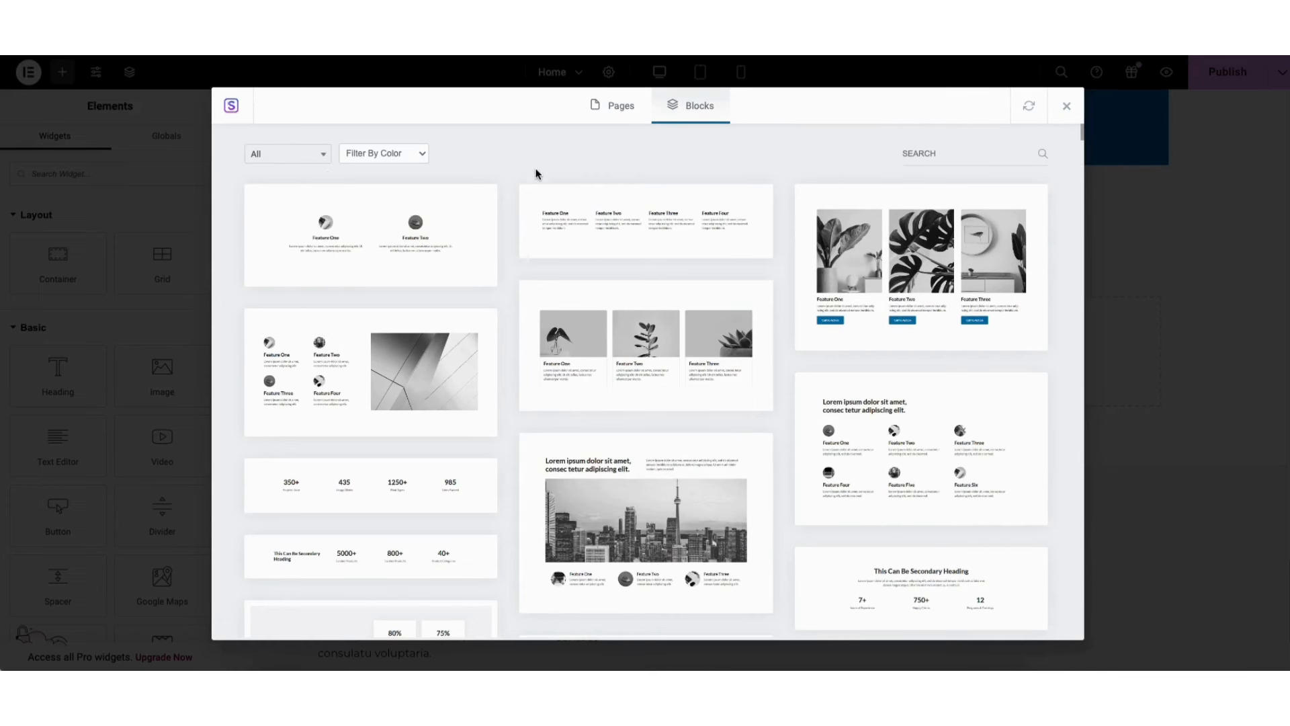
{"action": "left_click", "coordinate": [594, 346]}
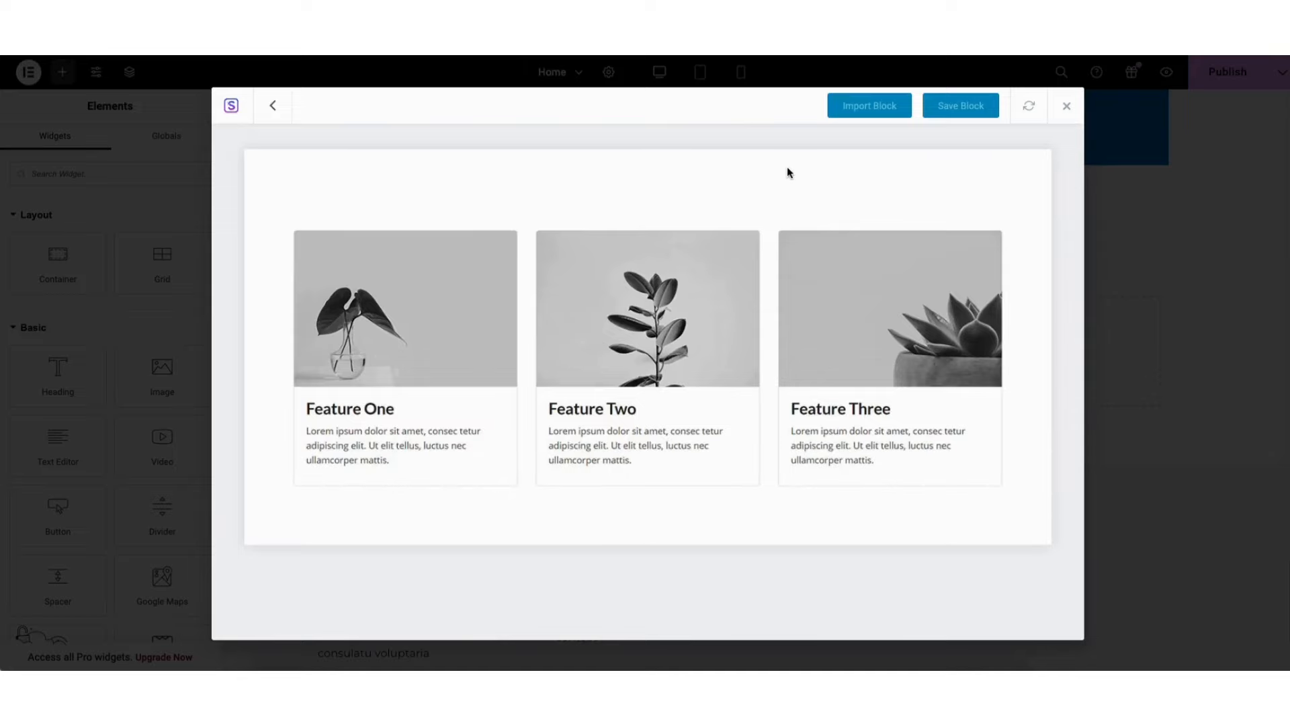
{"action": "left_click", "coordinate": [849, 116]}
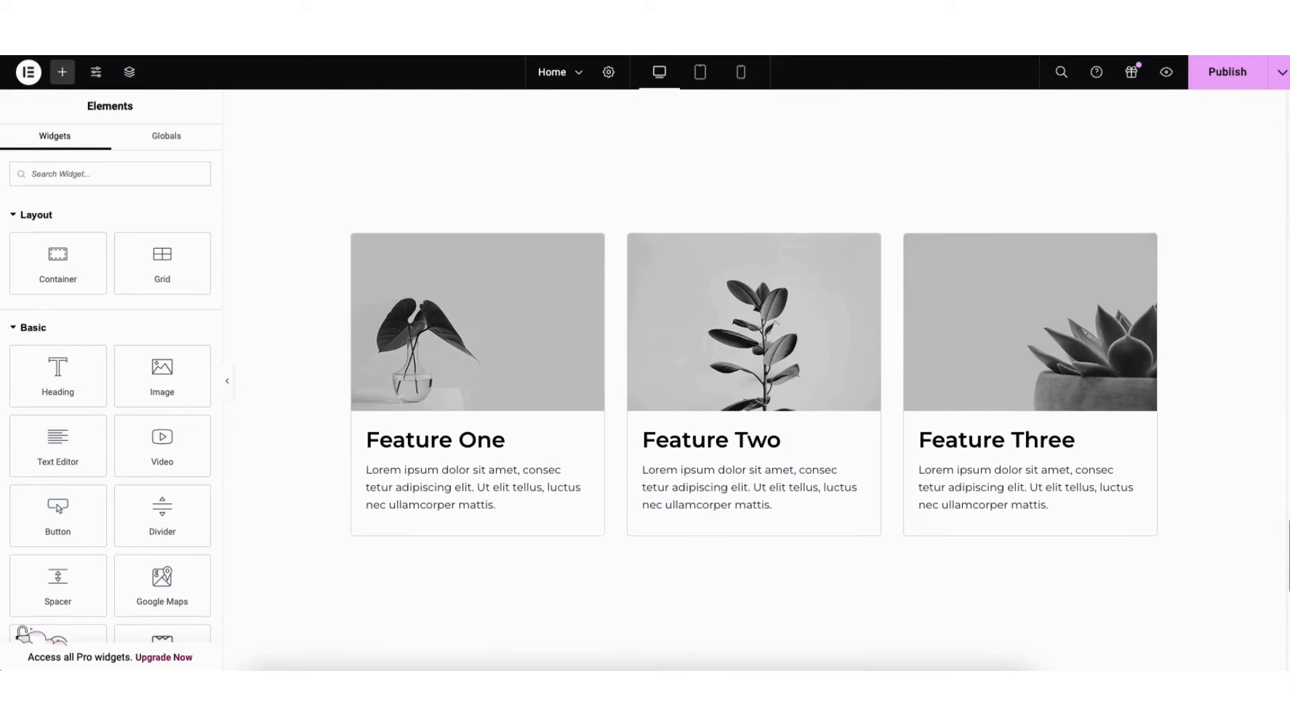
Try the red #F30505 as the background colour of the three-feature section and return it to white.
{"action": "right_click", "coordinate": [325, 177]}
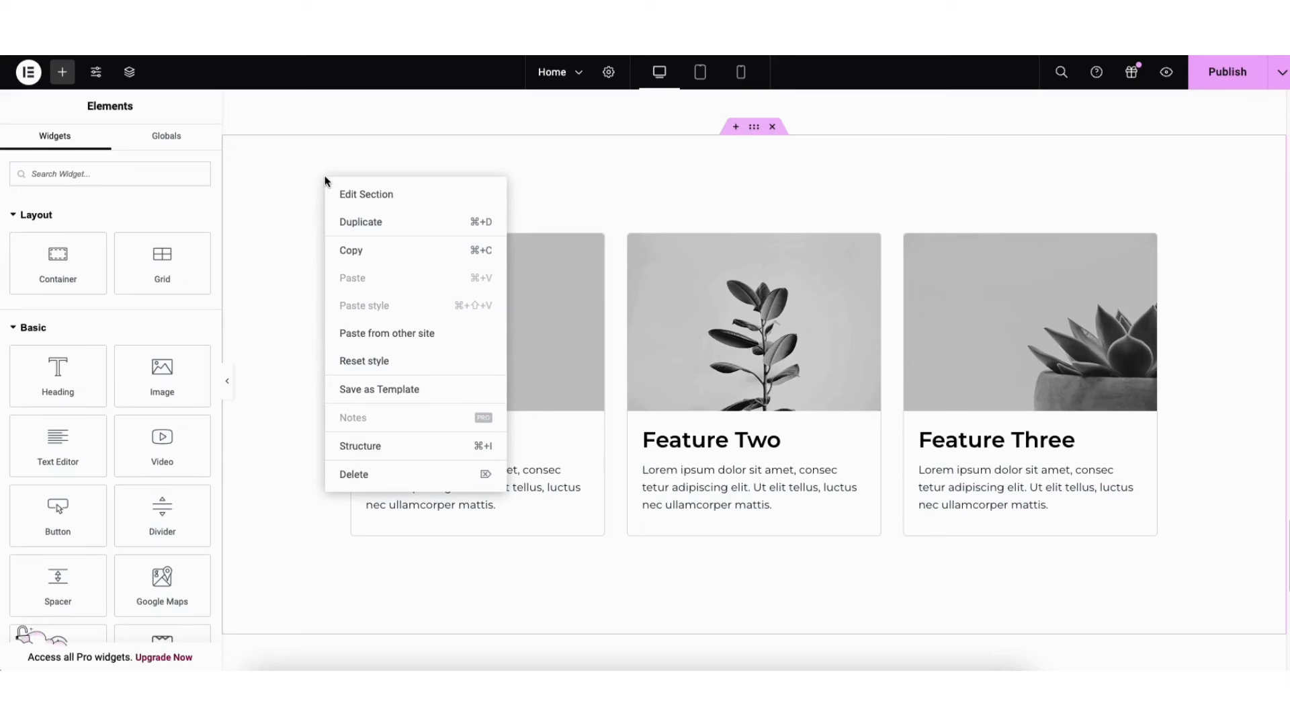
{"action": "left_click", "coordinate": [363, 195]}
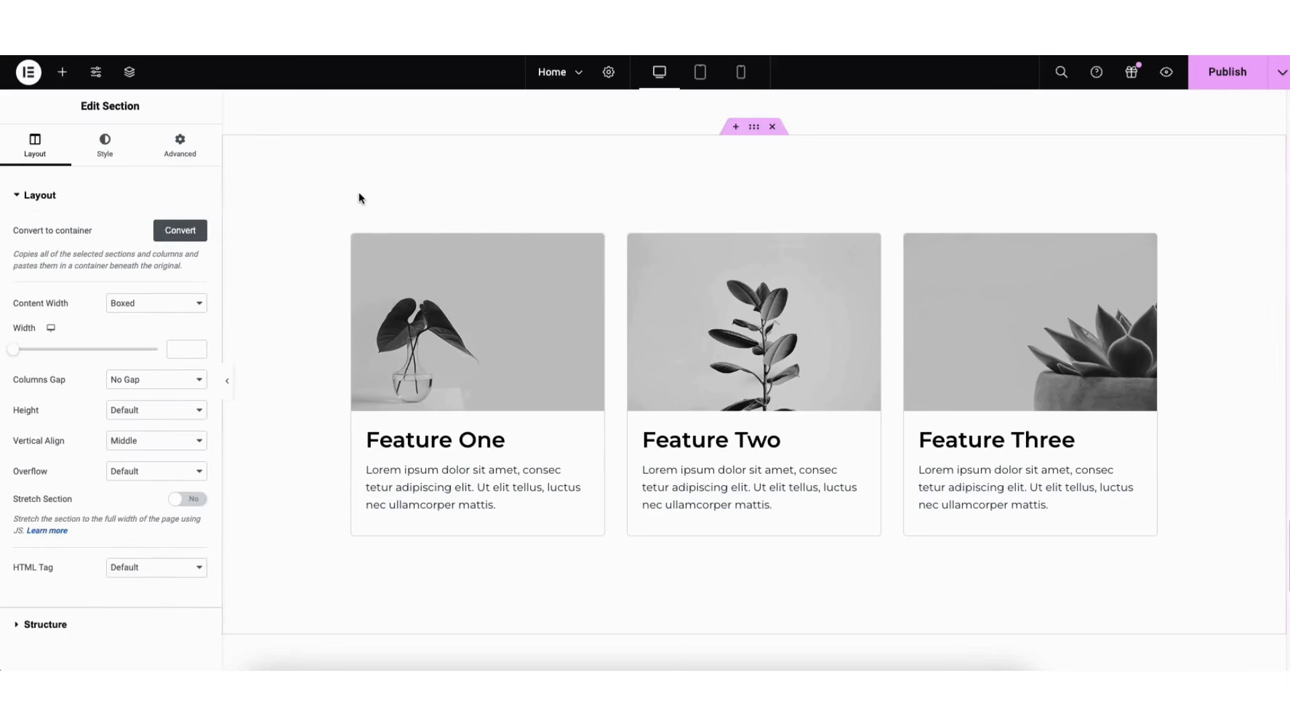
{"action": "left_click", "coordinate": [100, 152]}
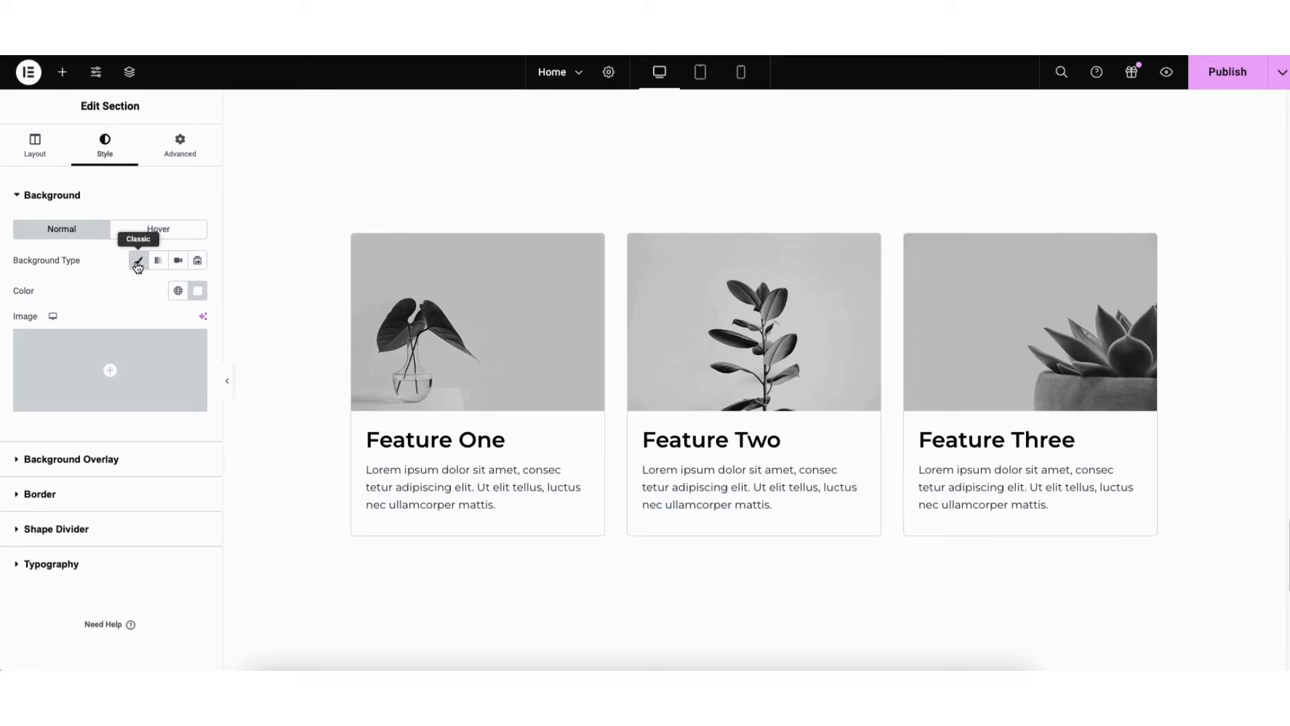
{"action": "left_click", "coordinate": [197, 290]}
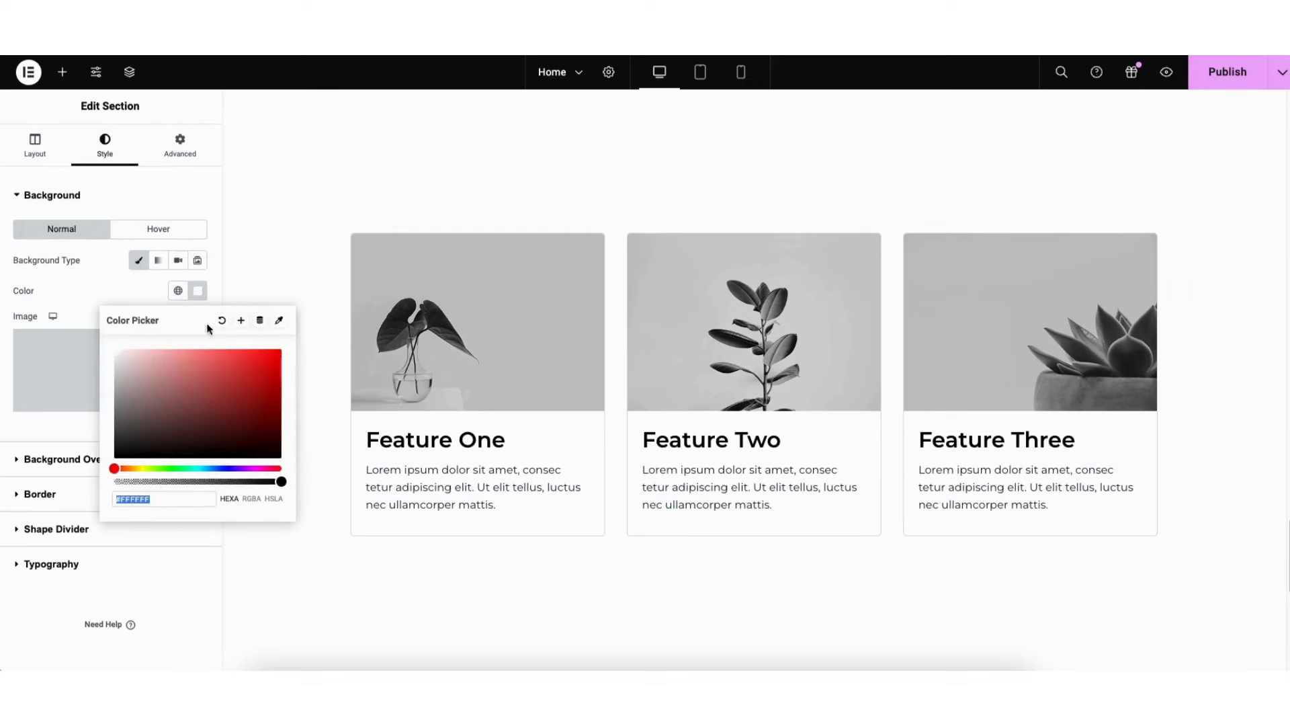
{"action": "left_click_drag", "start_coordinate": [172, 390], "coordinate": [277, 354]}
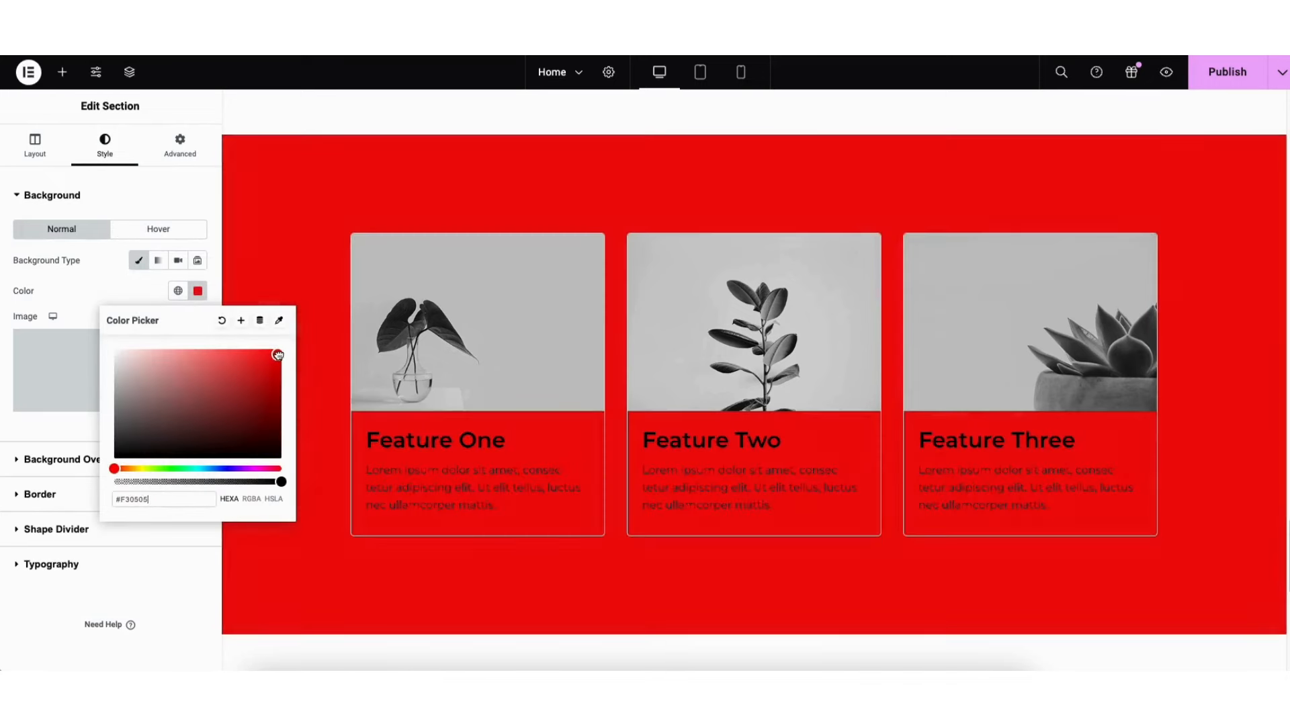
{"action": "mouse_move", "coordinate": [272, 422]}
{"action": "left_mouse_down"}
{"action": "mouse_move", "coordinate": [266, 455]}
{"action": "mouse_move", "coordinate": [167, 413]}
{"action": "mouse_move", "coordinate": [98, 342]}
{"action": "left_mouse_up"}
{"action": "left_click", "coordinate": [252, 279]}
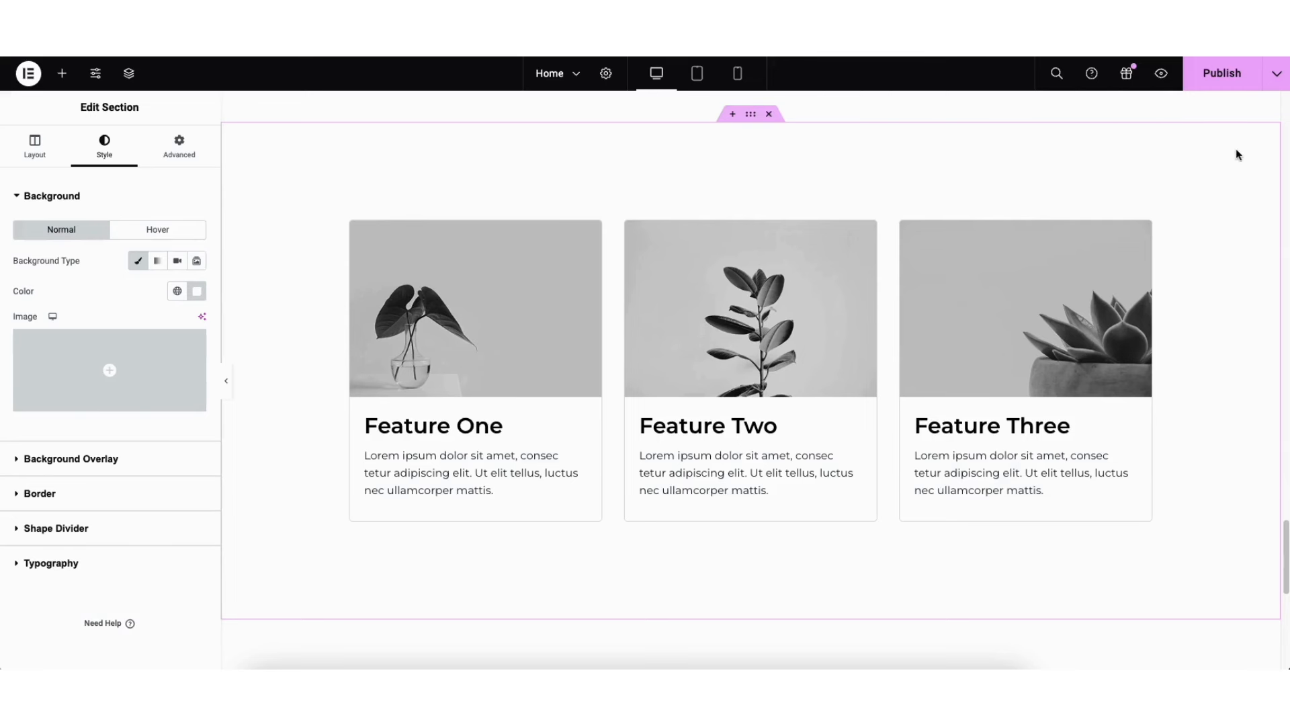
Save the home page as a draft and preview it down to the Request a Quote Today form.
{"action": "left_click", "coordinate": [1278, 79]}
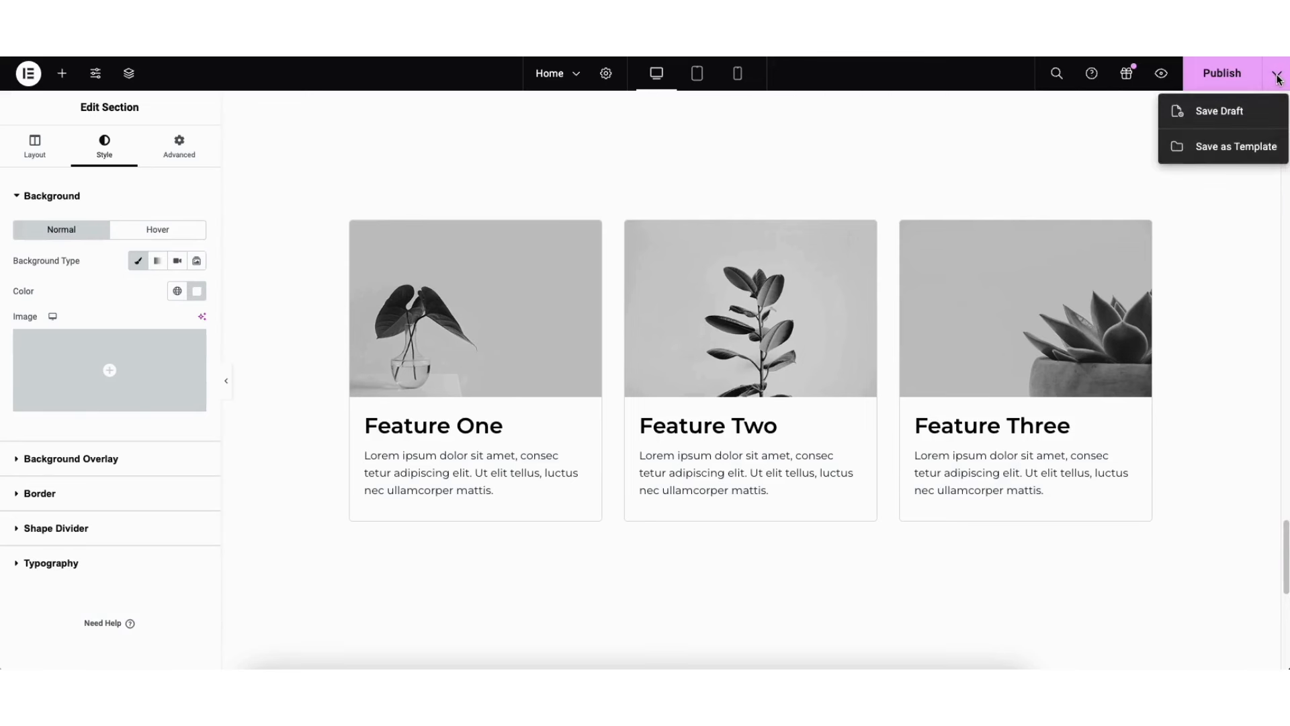
{"action": "left_click", "coordinate": [1234, 113]}
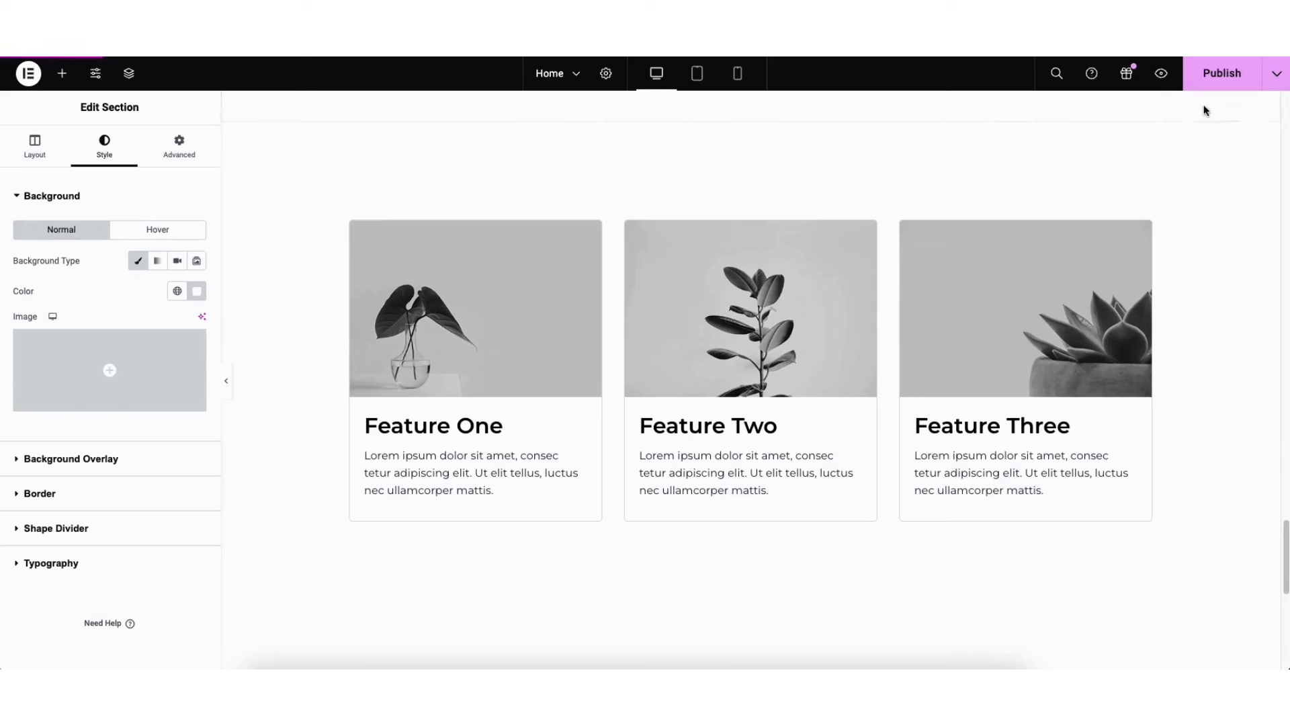
{"action": "left_click", "coordinate": [1164, 75]}
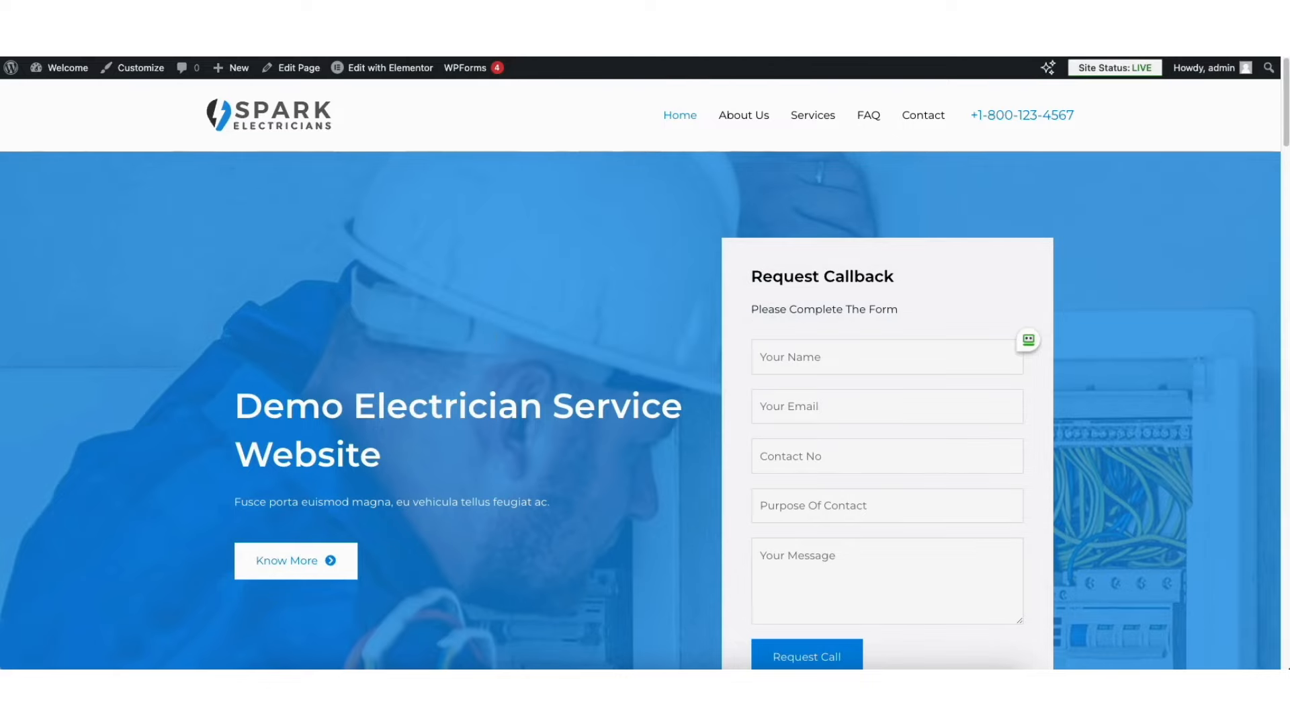
{"action": "left_click_drag", "start_coordinate": [1287, 99], "coordinate": [1235, 487]}
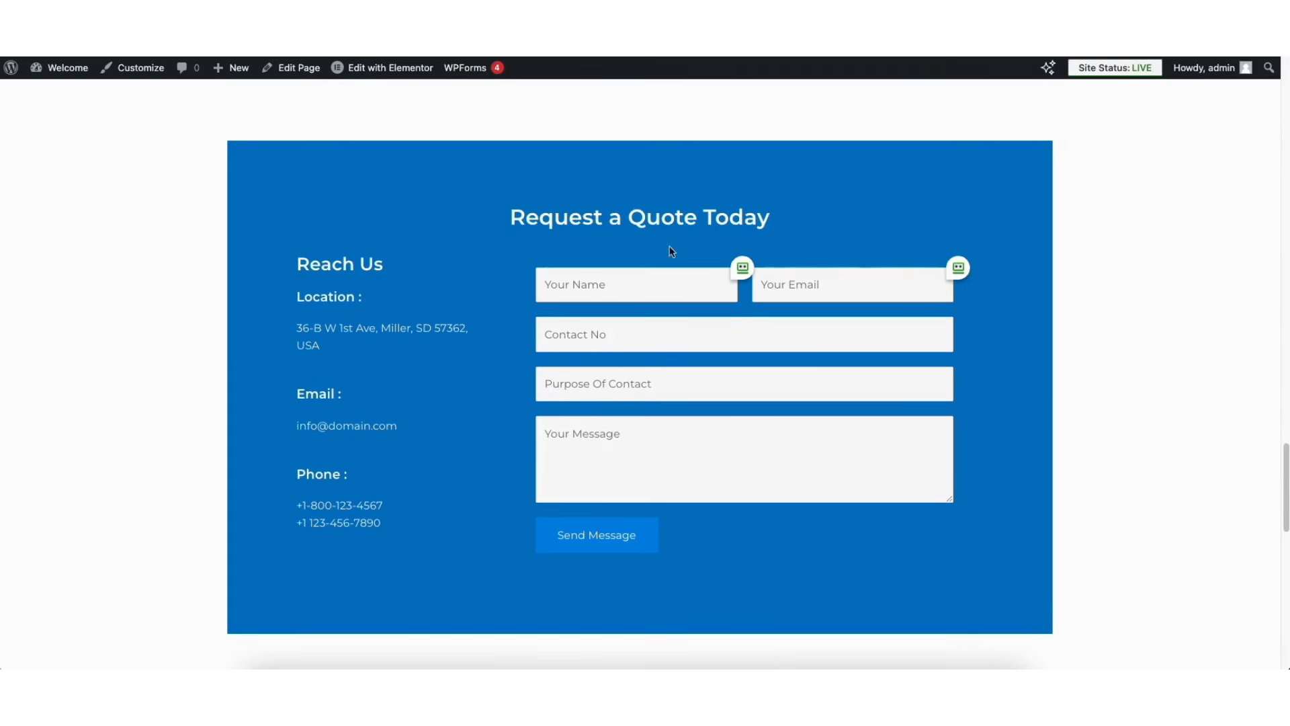
Open Contact Form for editing in WPForms and add a Single Line Text field between the name and email fields.
{"action": "mouse_move", "coordinate": [71, 70]}
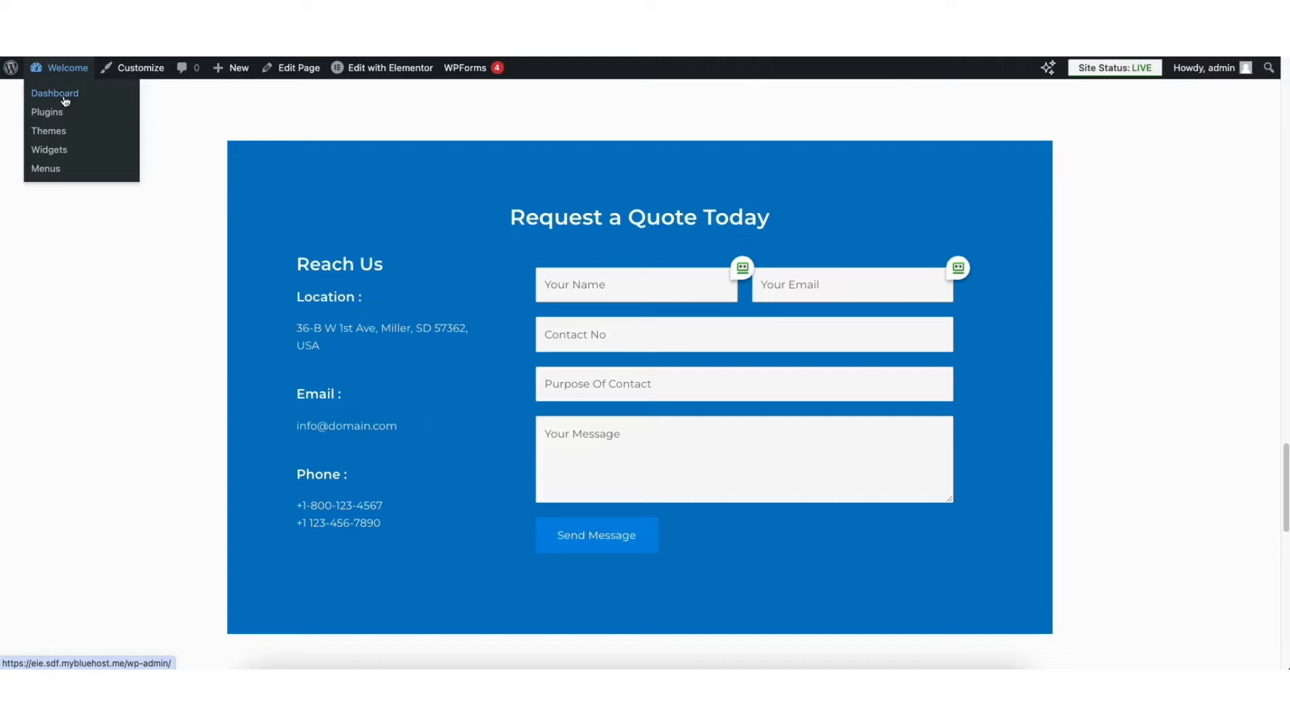
{"action": "left_click", "coordinate": [65, 100]}
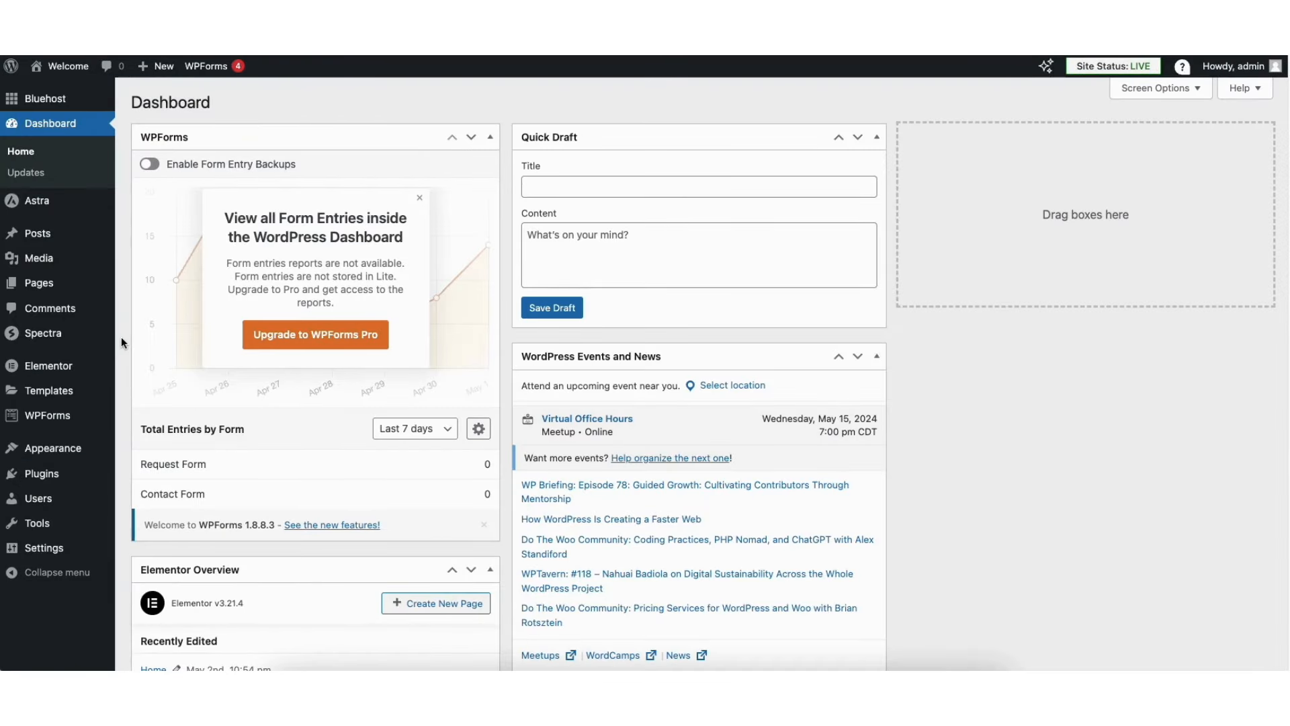
{"action": "left_click", "coordinate": [44, 417]}
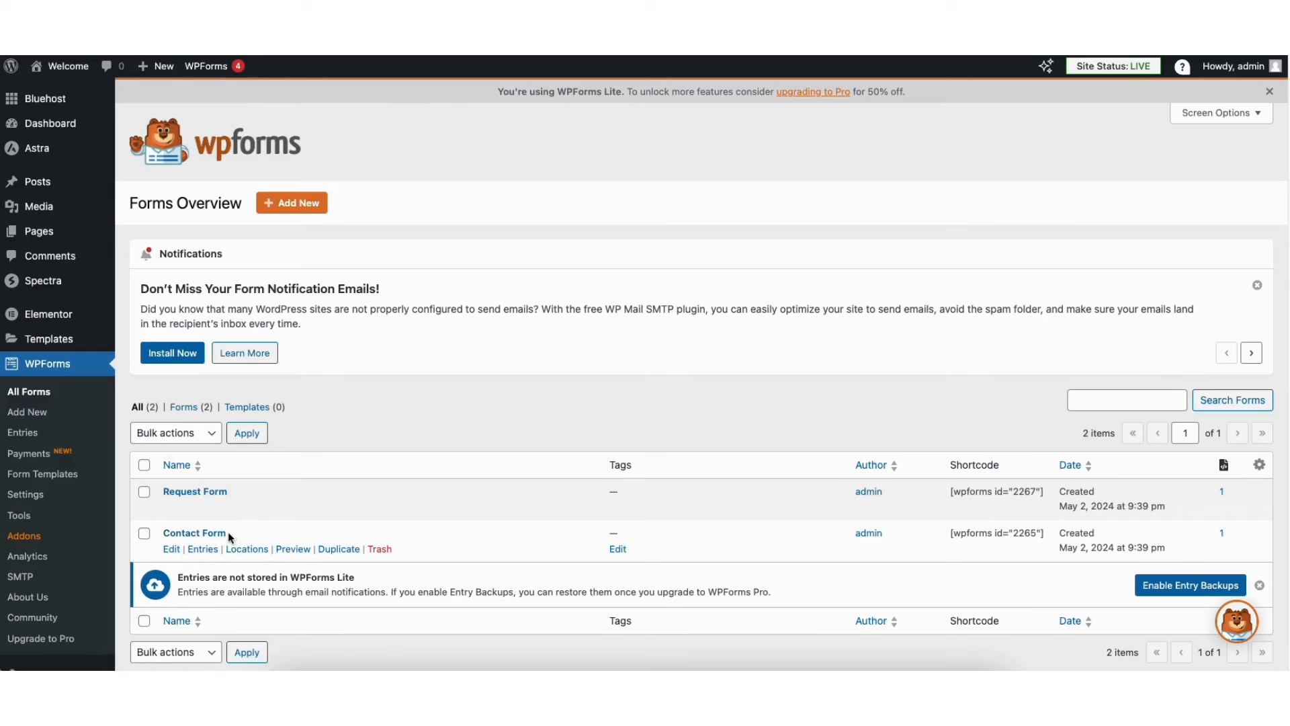
{"action": "left_click", "coordinate": [171, 549]}
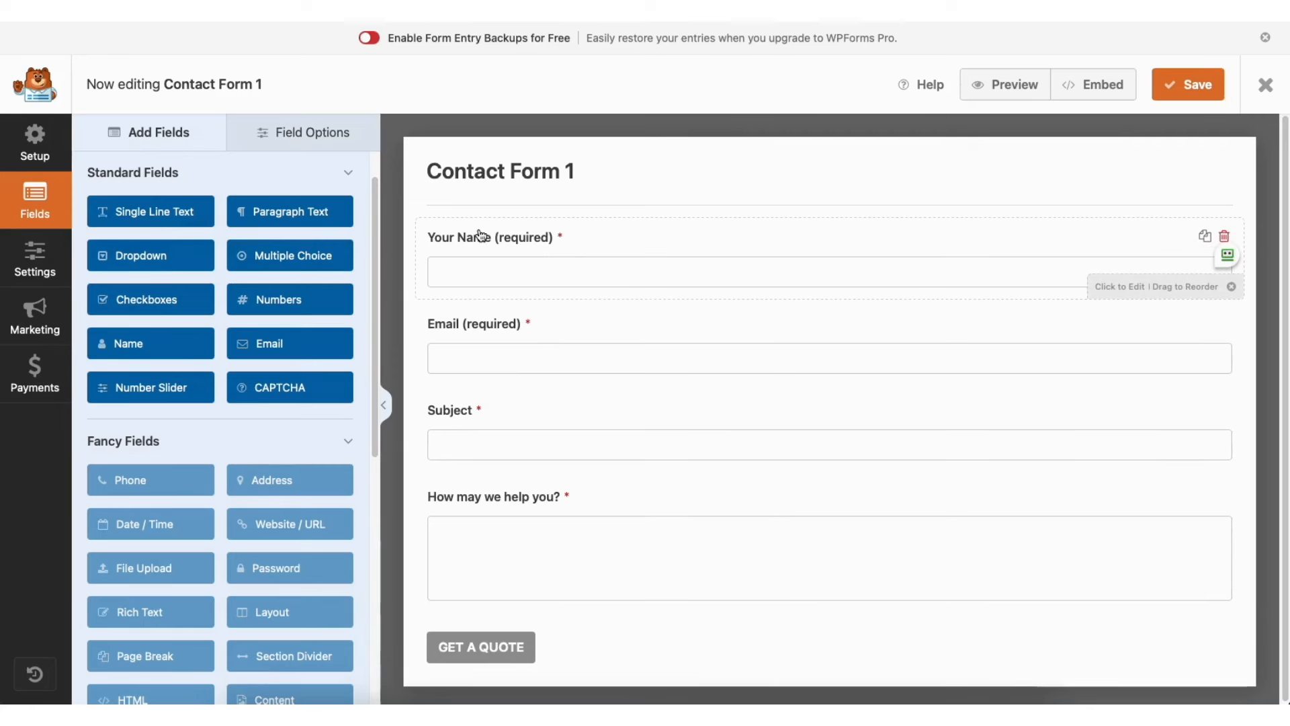
{"action": "mouse_move", "coordinate": [478, 237]}
{"action": "left_mouse_down"}
{"action": "mouse_move", "coordinate": [485, 344]}
{"action": "mouse_move", "coordinate": [480, 241]}
{"action": "left_mouse_up"}
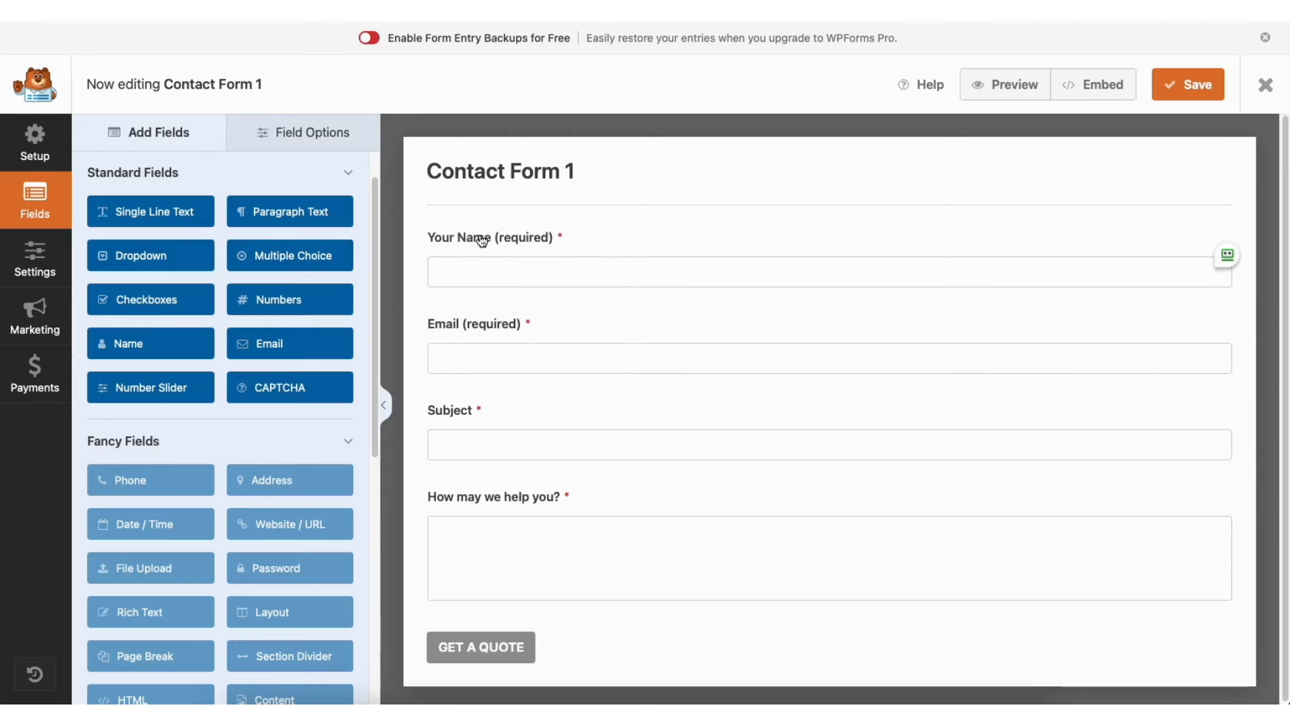
{"action": "left_click_drag", "start_coordinate": [168, 213], "coordinate": [503, 313]}
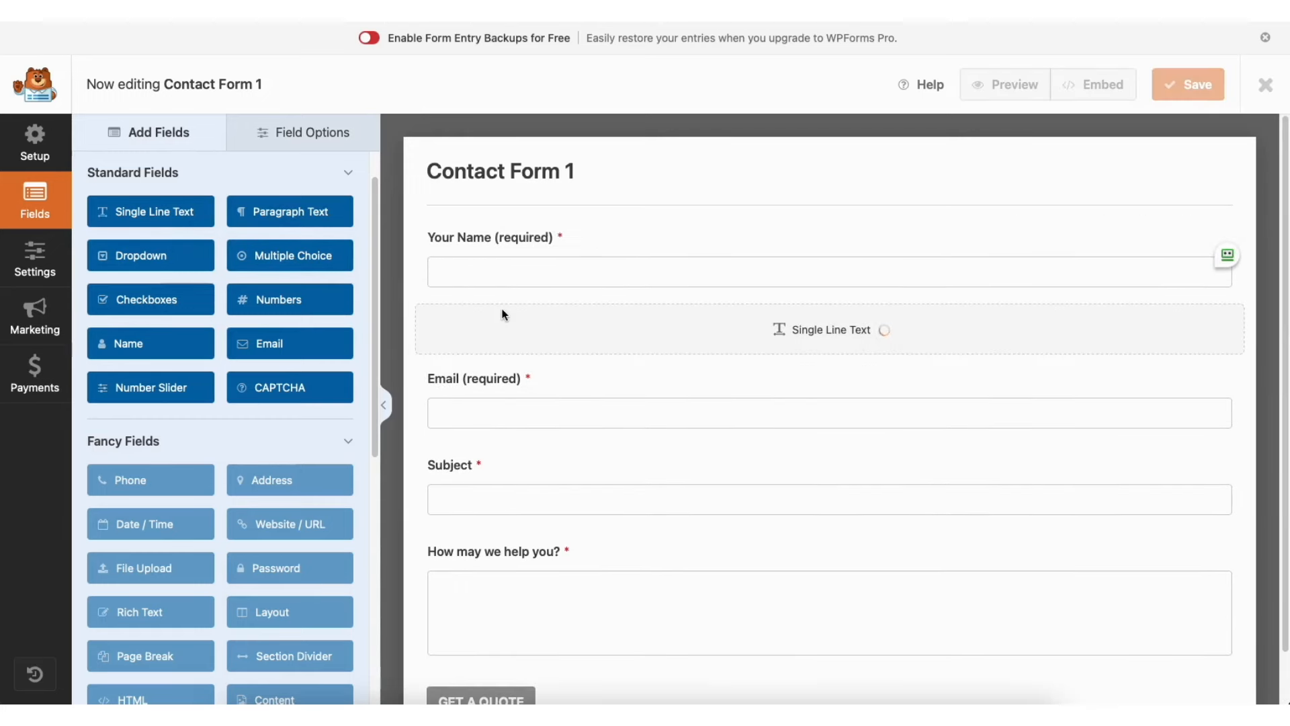
View the label options of the Your Name field and the form's confirmation settings.
{"action": "left_click", "coordinate": [305, 139]}
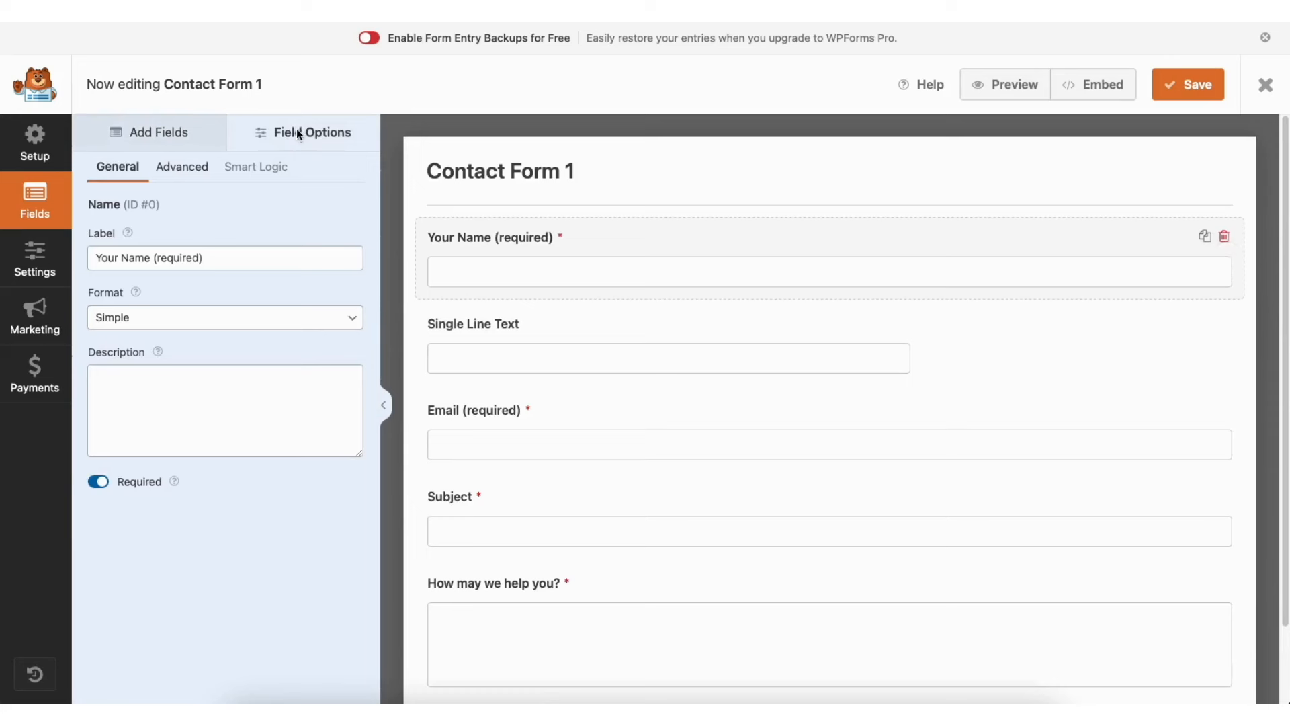
{"action": "left_click", "coordinate": [197, 258]}
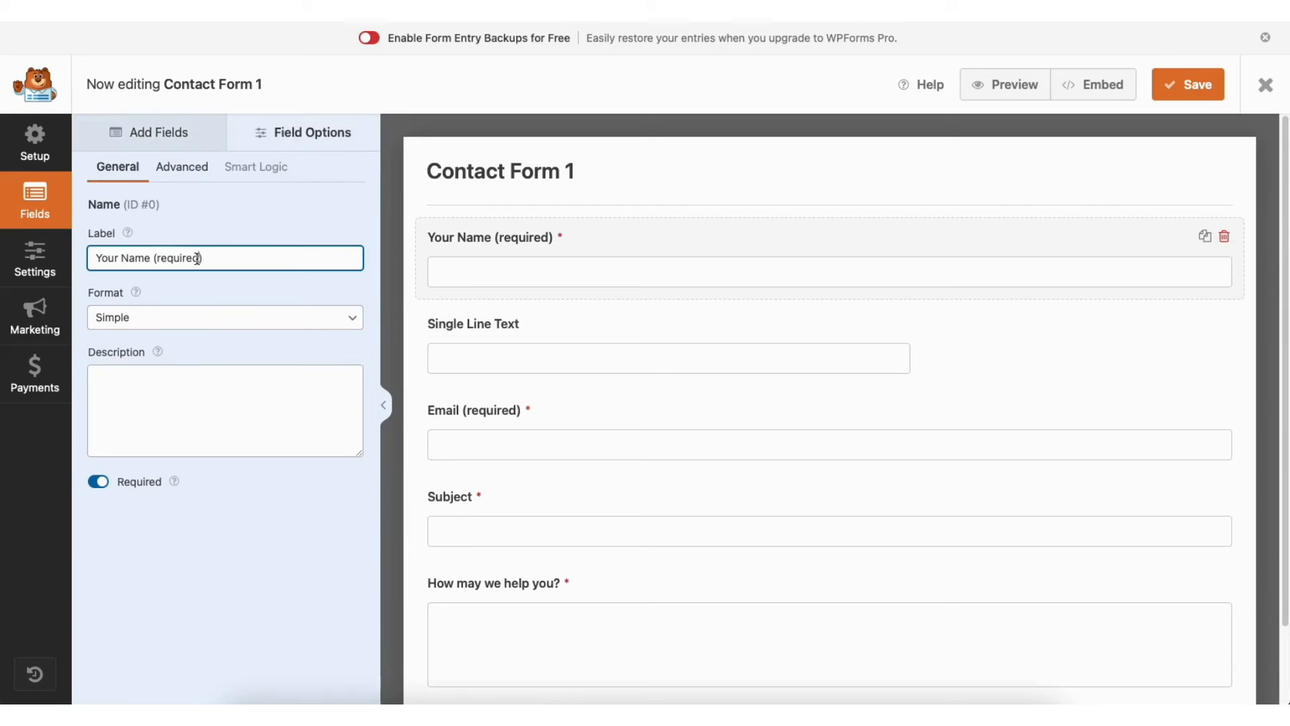
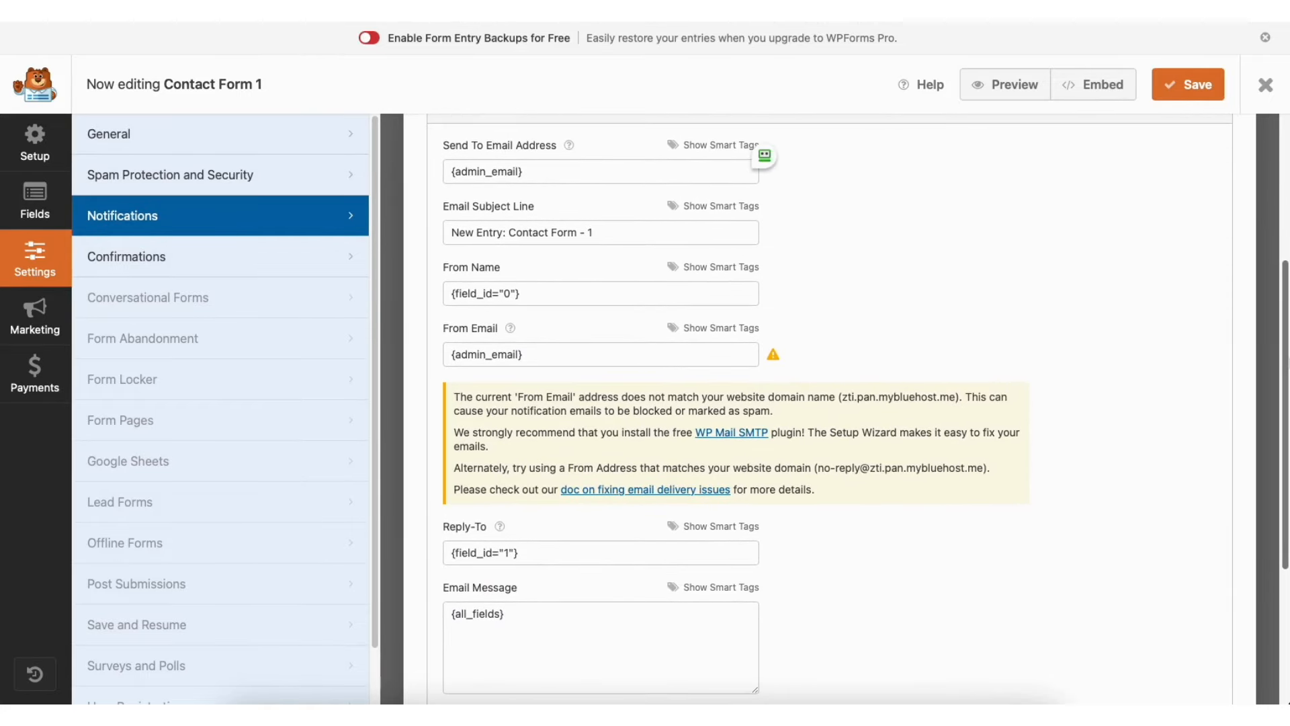
{"action": "left_click", "coordinate": [250, 261]}
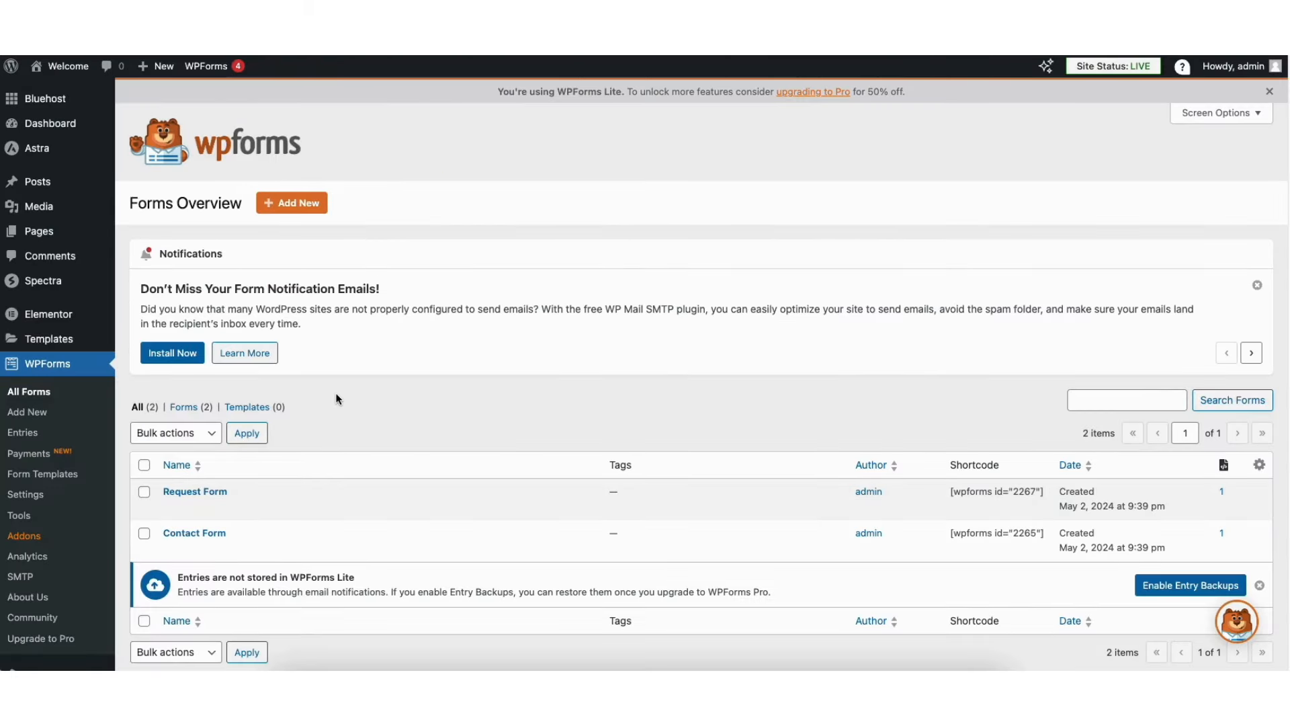
Visit the site's Contact page and open it for editing with Elementor.
{"action": "mouse_move", "coordinate": [59, 73]}
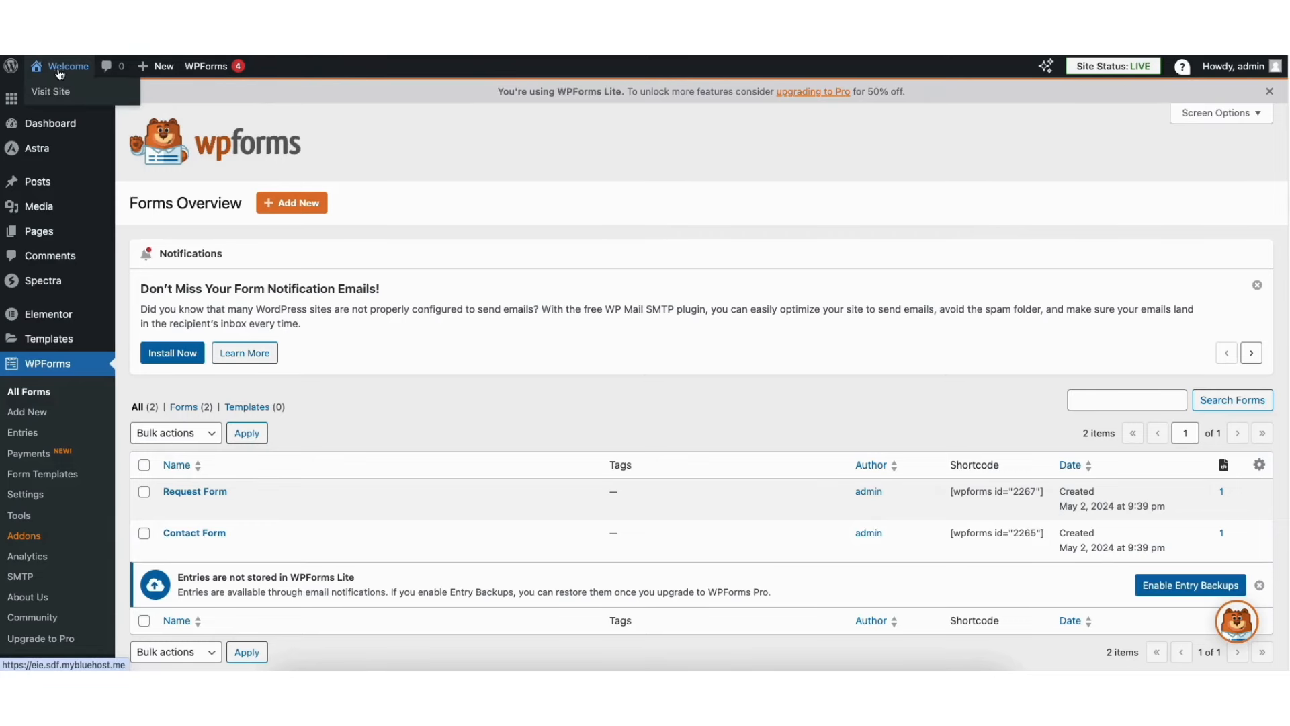
{"action": "left_click", "coordinate": [60, 92]}
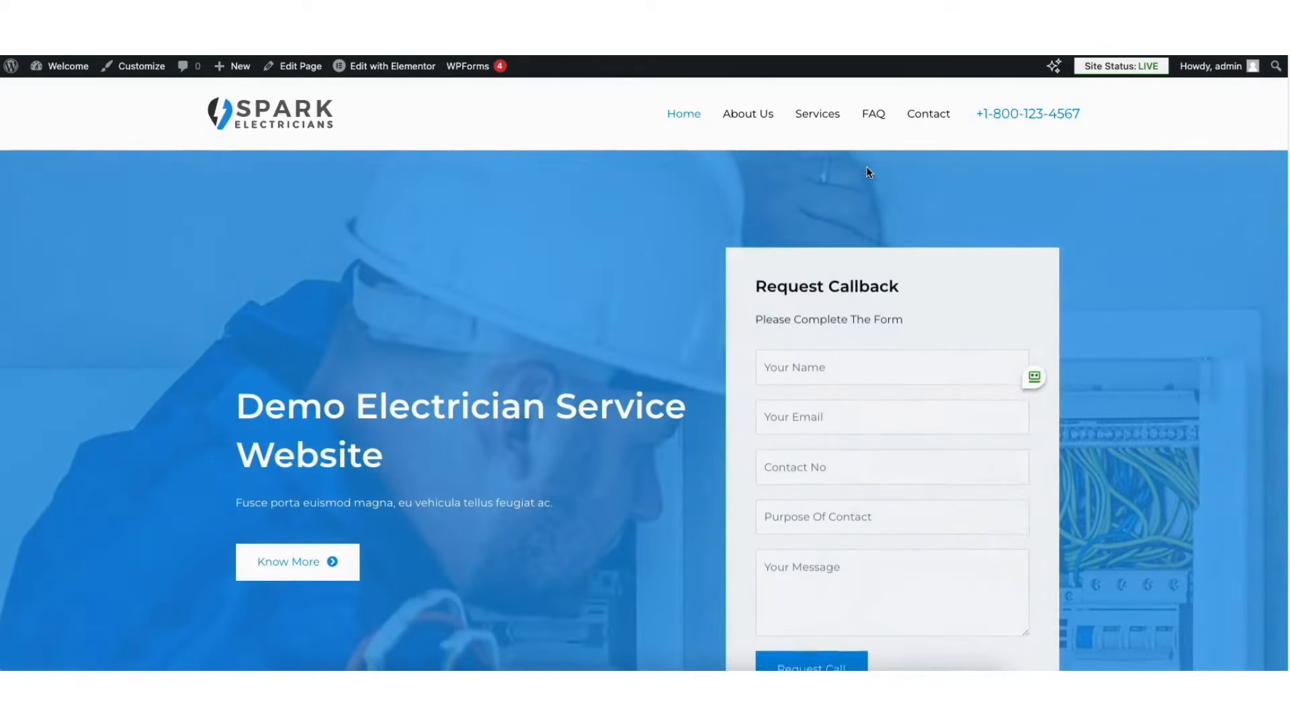
{"action": "left_click", "coordinate": [926, 115]}
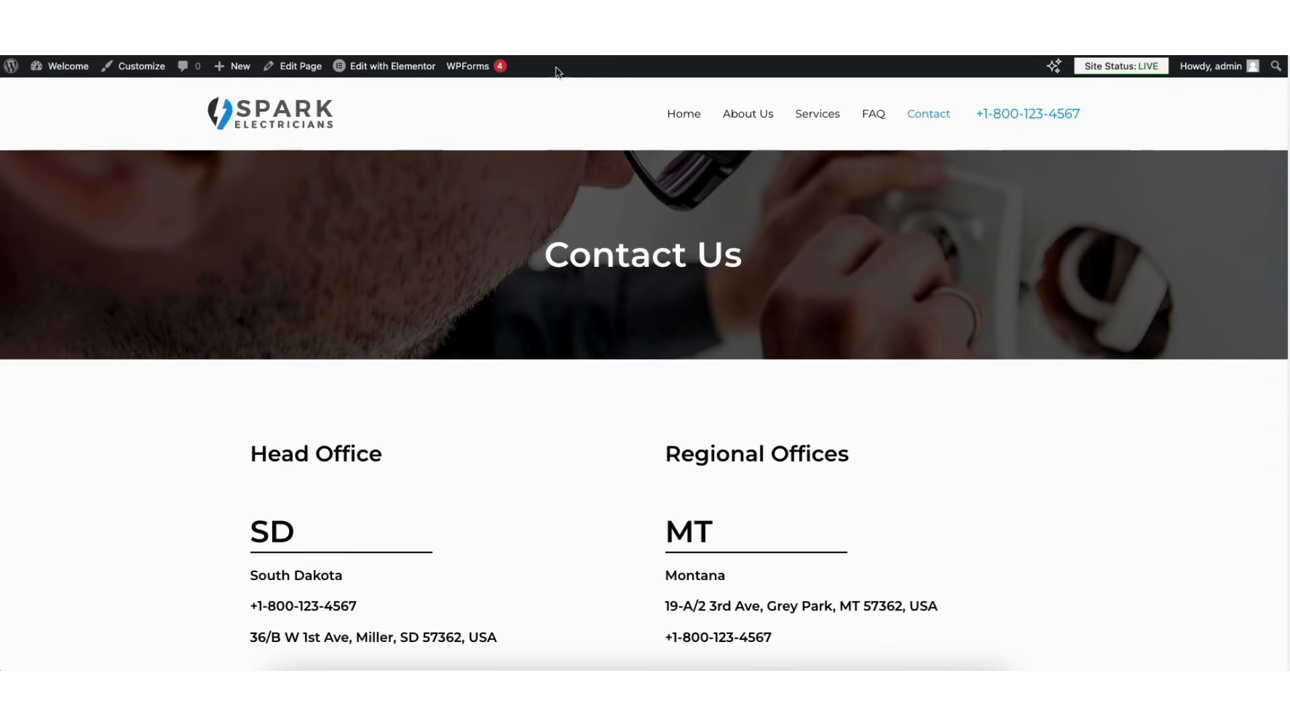
{"action": "left_click", "coordinate": [394, 67]}
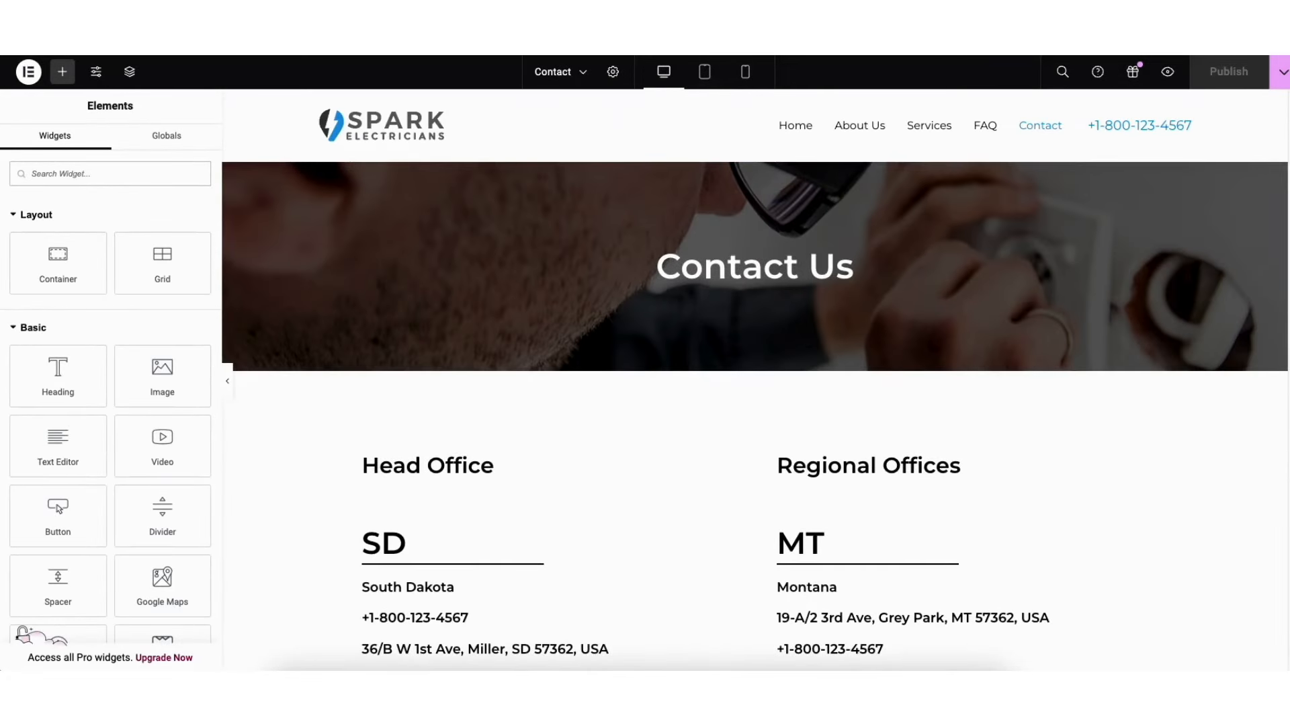
Insert a single row-direction Flexbox container between the blue contact form section and the footer, and show the available widgets.
{"action": "scroll", "coordinate": [1276, 207], "scroll_direction": "down", "scroll_amount": 15}
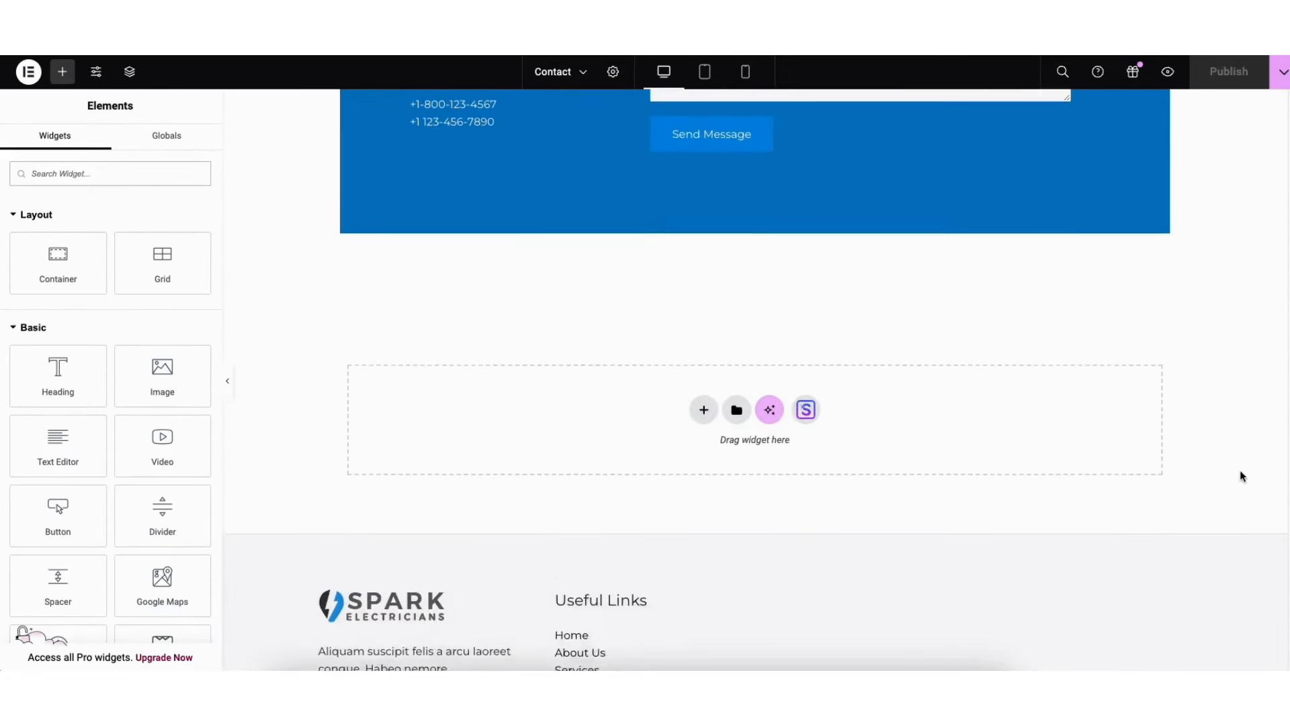
{"action": "scroll", "coordinate": [1241, 487], "scroll_direction": "down", "scroll_amount": 1}
{"action": "left_click", "coordinate": [703, 334]}
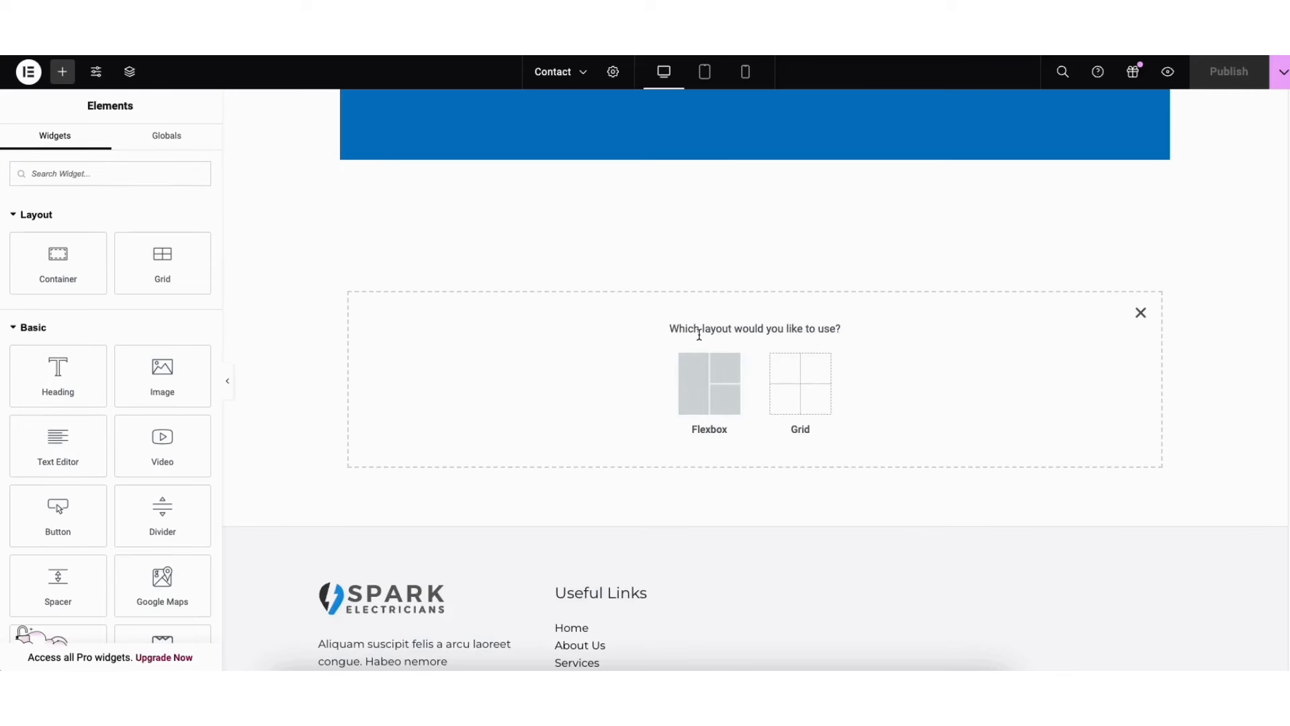
{"action": "left_click", "coordinate": [699, 400]}
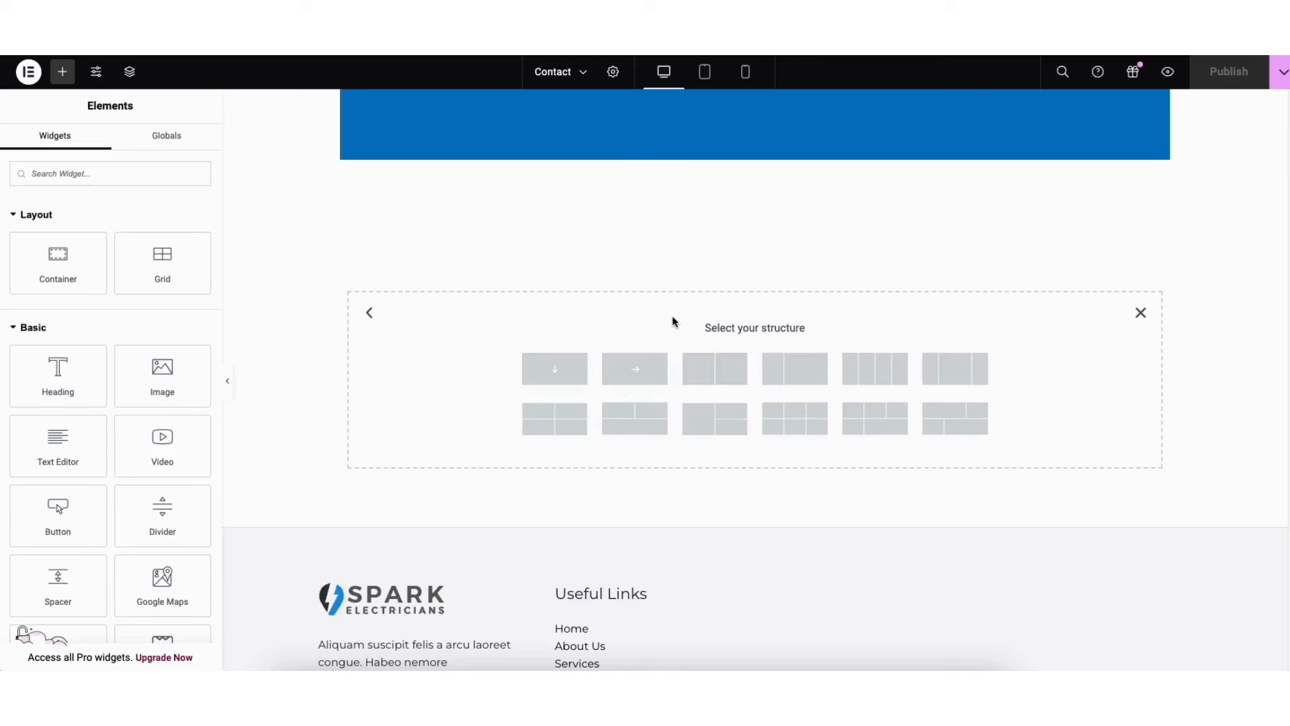
{"action": "left_click", "coordinate": [628, 369]}
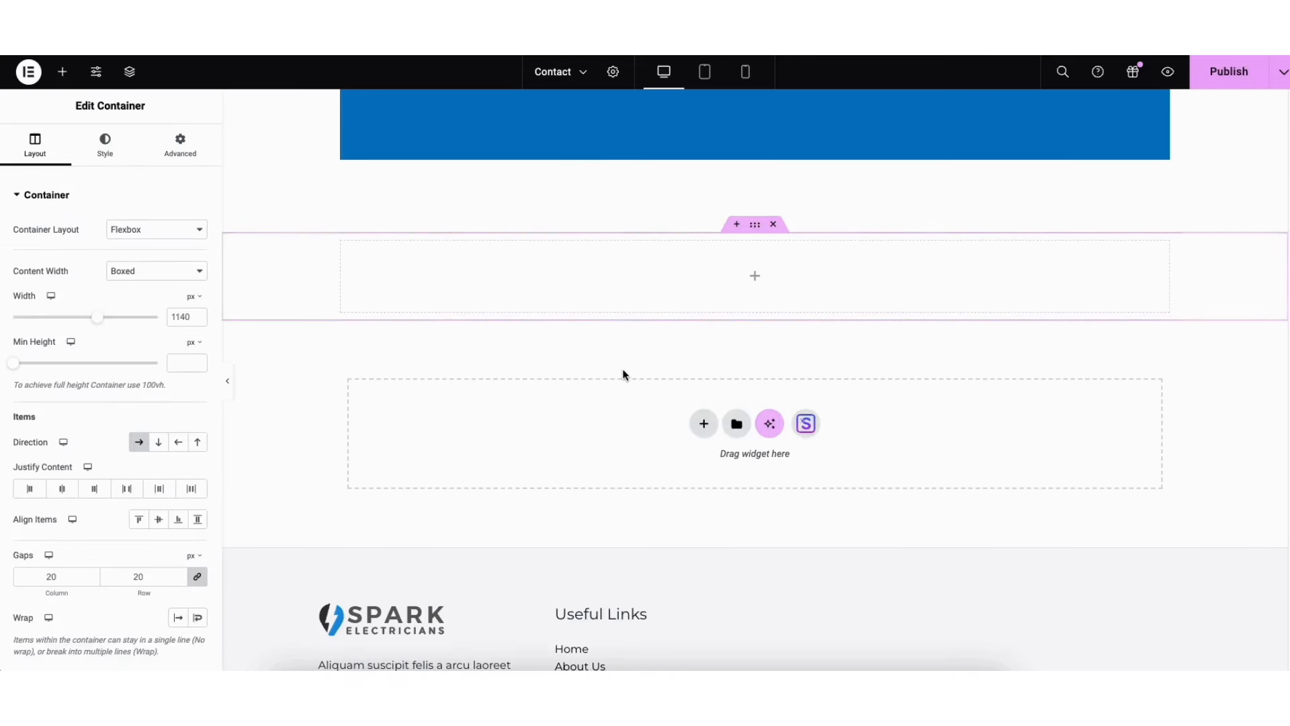
{"action": "left_click", "coordinate": [62, 72]}
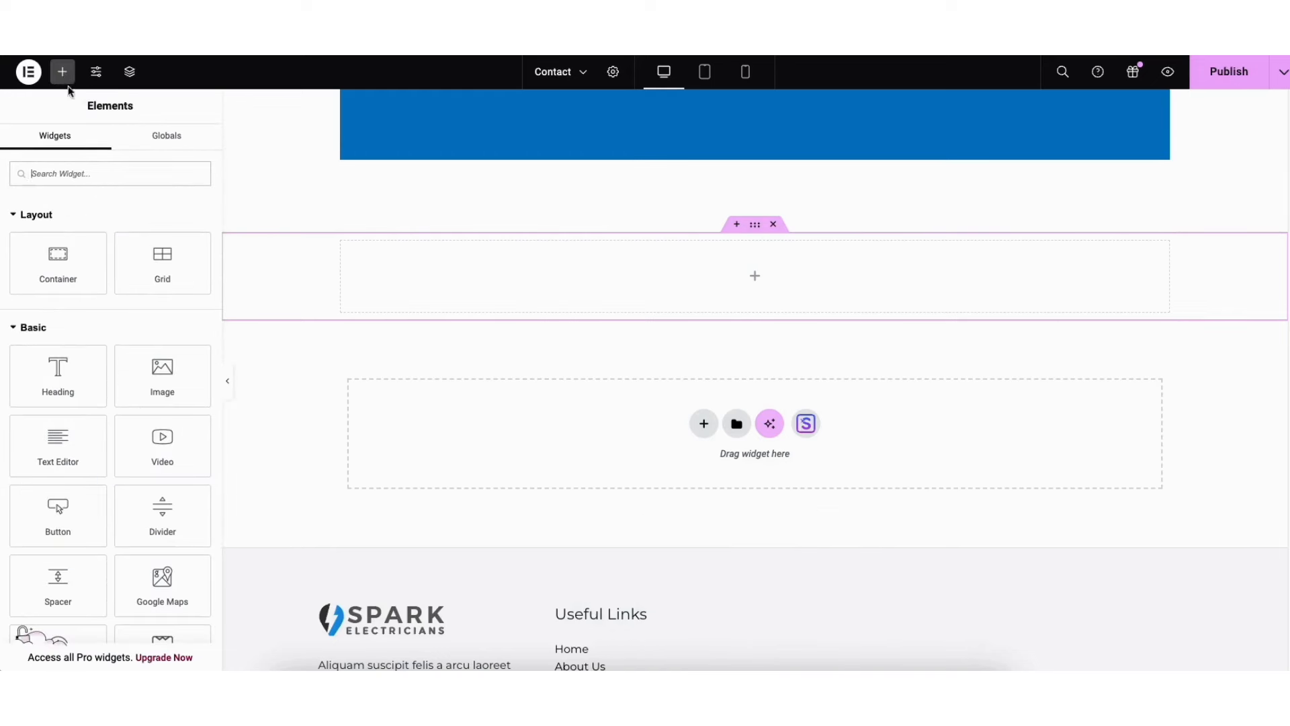
Add a Google Maps widget to the empty container with zoom 8 and height 385 px, and save the page as a draft.
{"action": "left_click_drag", "start_coordinate": [161, 593], "coordinate": [713, 285]}
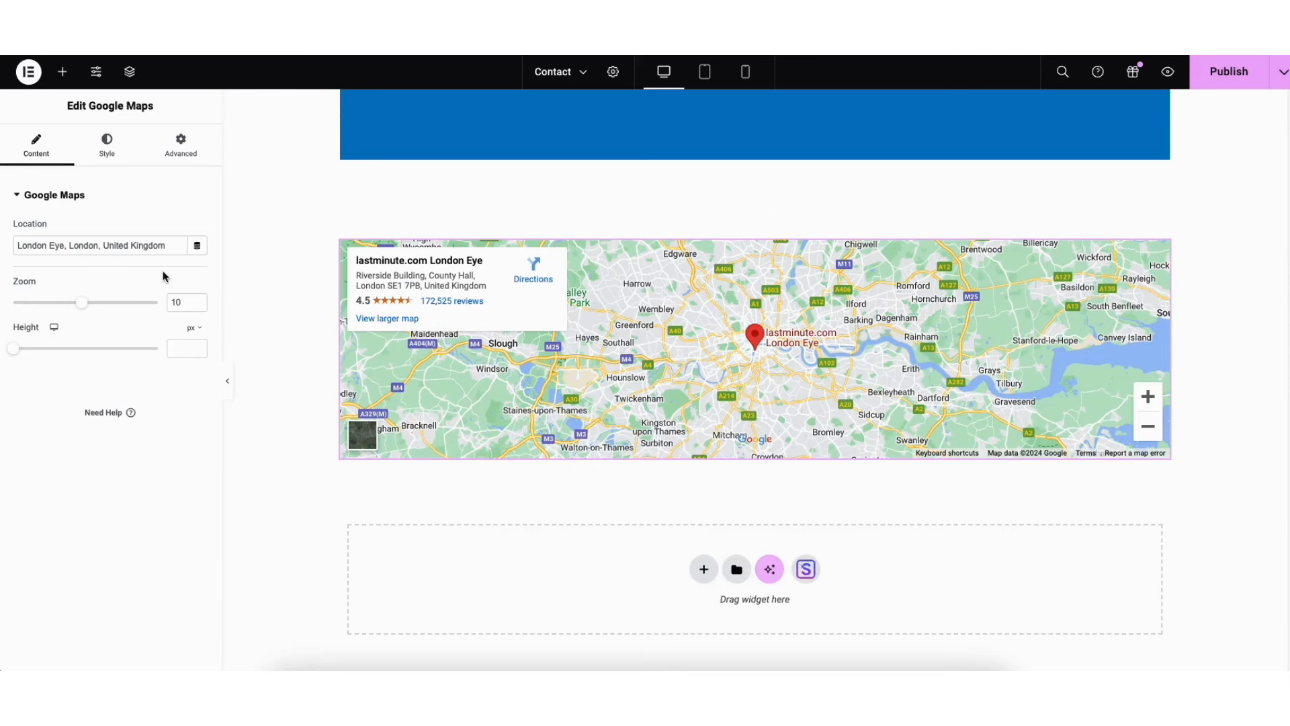
{"action": "left_click_drag", "start_coordinate": [17, 246], "coordinate": [168, 245]}
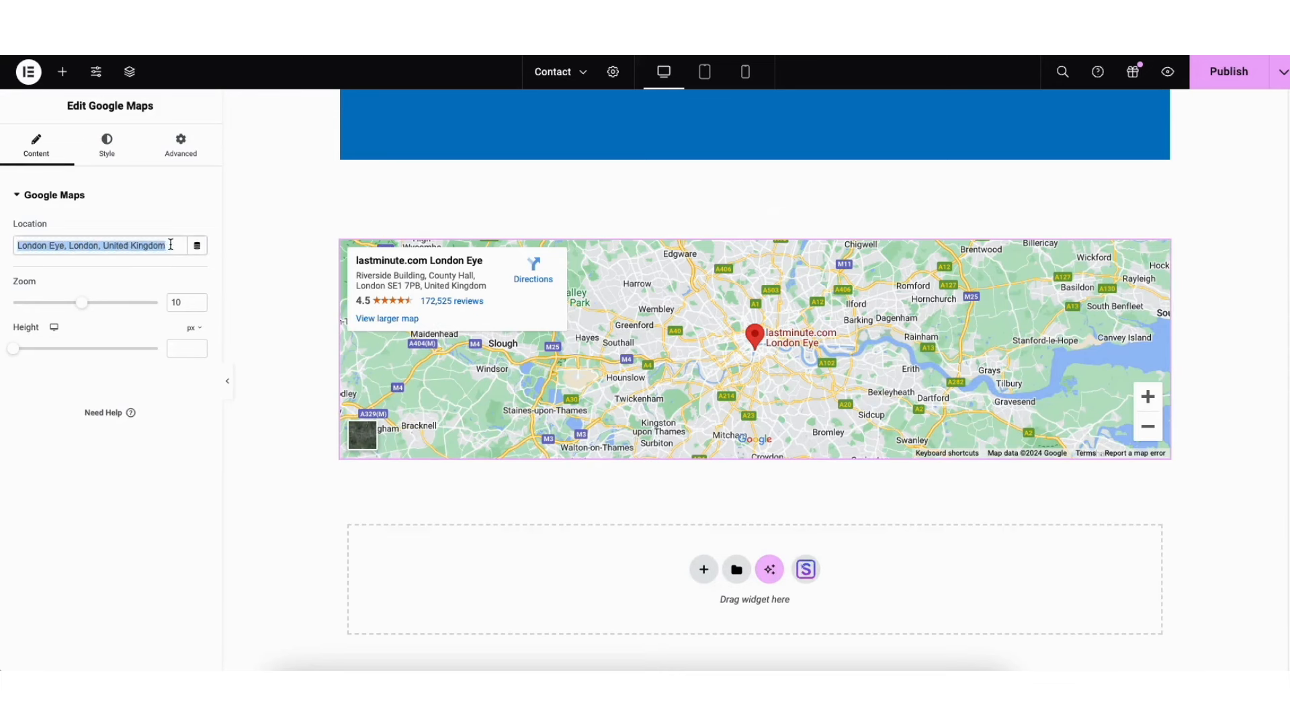
{"action": "left_click", "coordinate": [124, 272]}
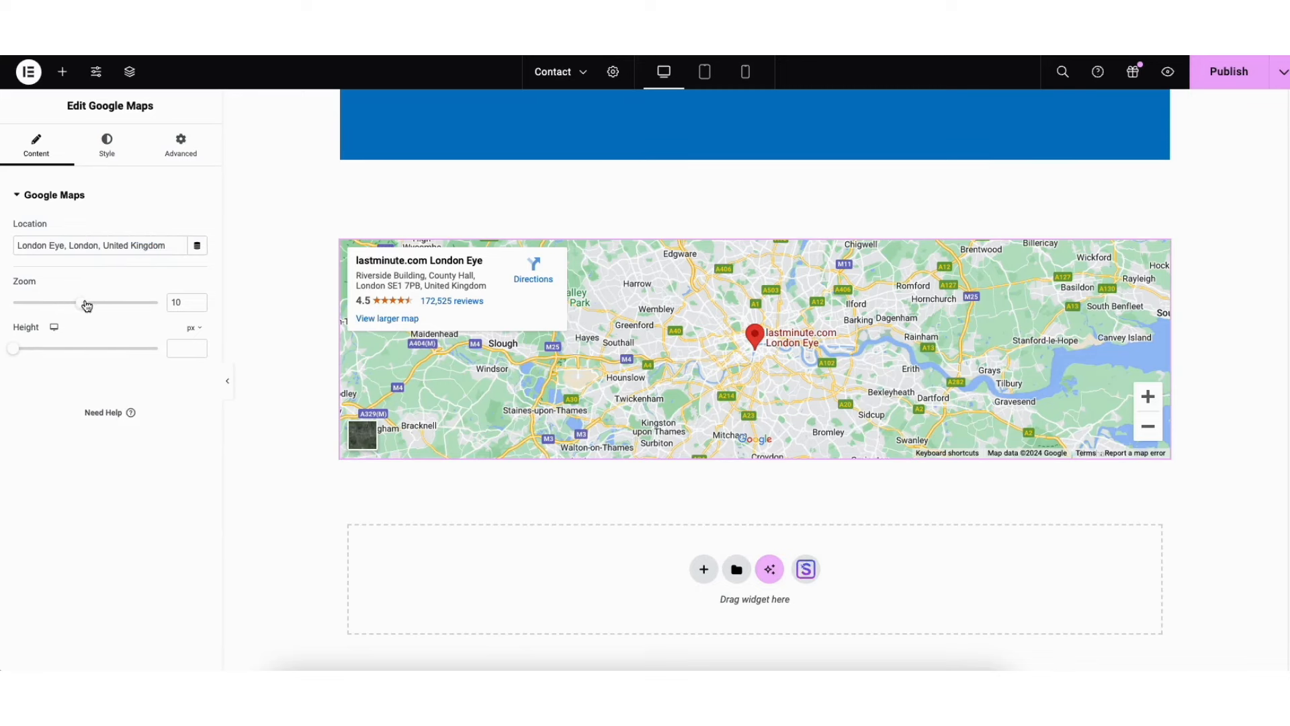
{"action": "left_click_drag", "start_coordinate": [81, 303], "coordinate": [66, 302]}
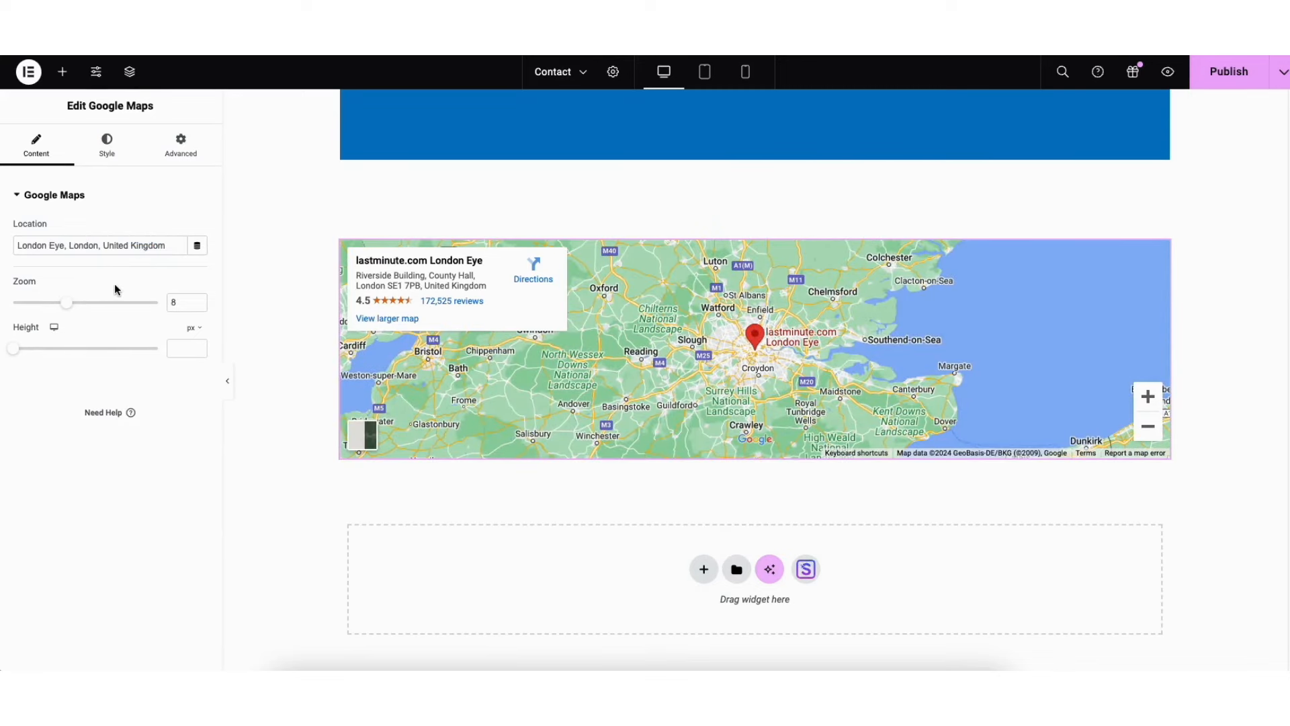
{"action": "left_click_drag", "start_coordinate": [14, 349], "coordinate": [53, 363]}
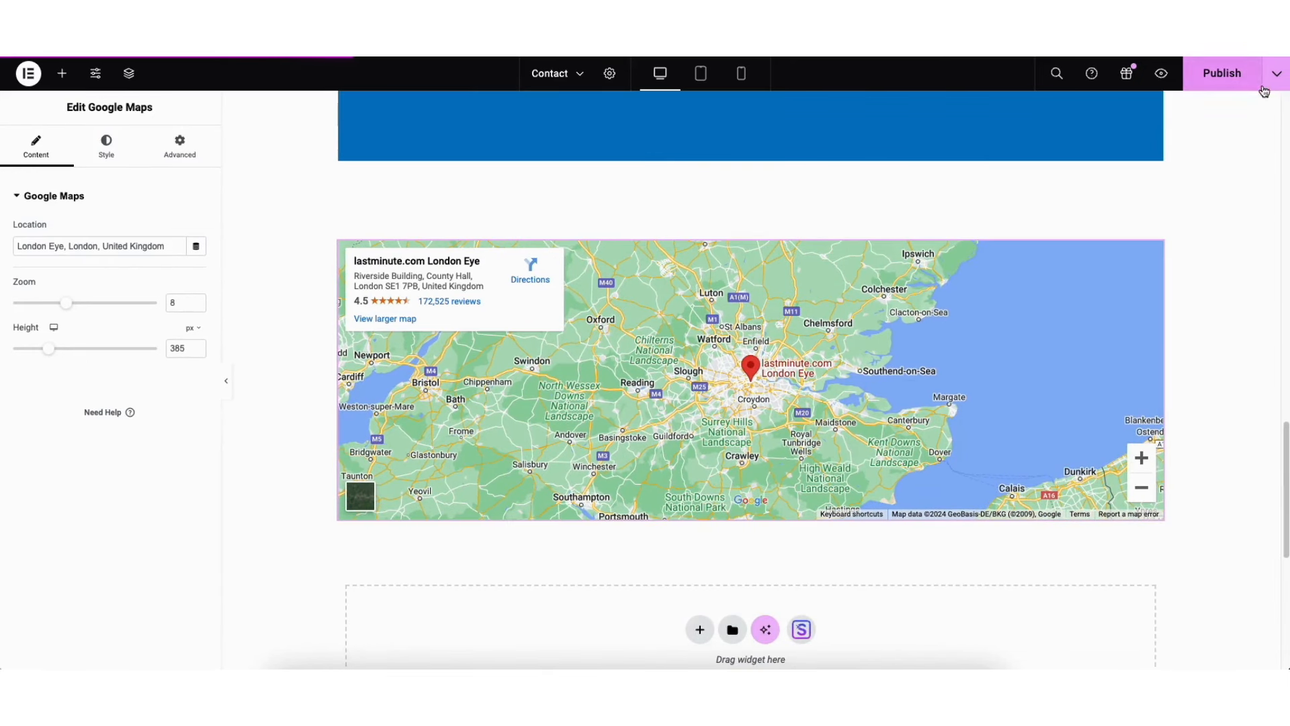
{"action": "left_click", "coordinate": [1277, 77]}
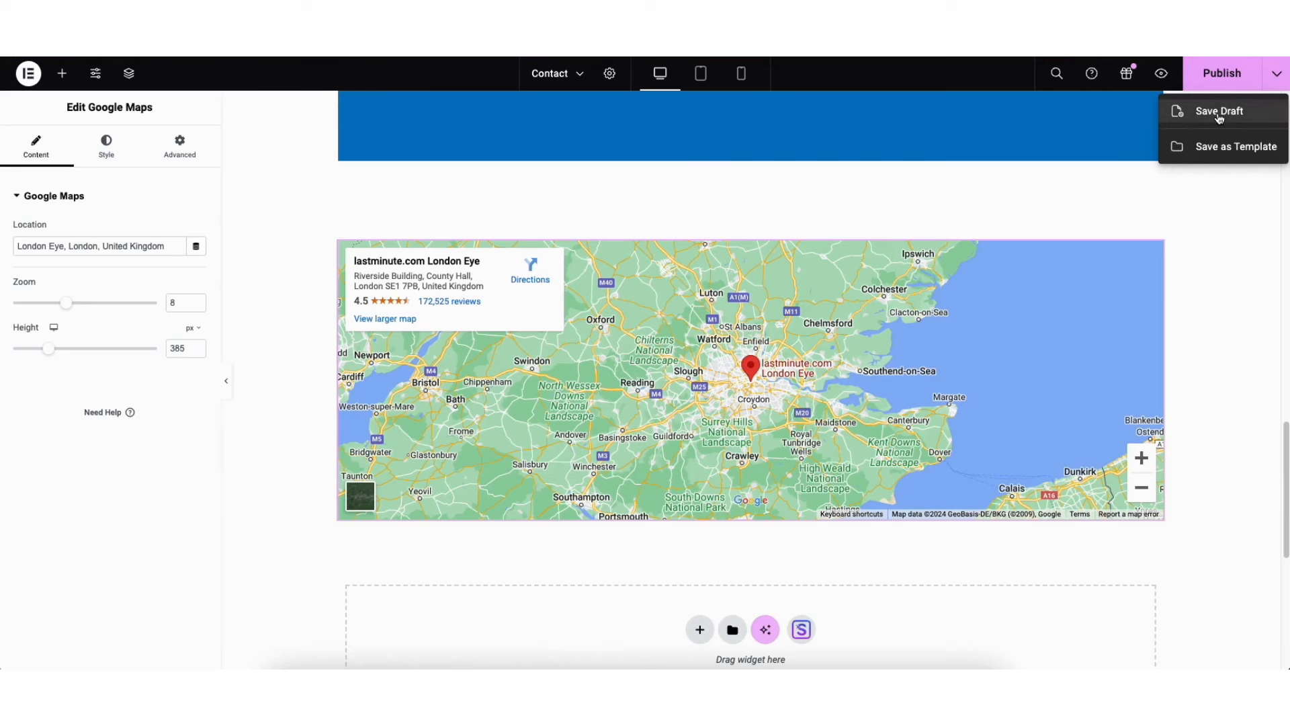
{"action": "left_click", "coordinate": [1220, 116]}
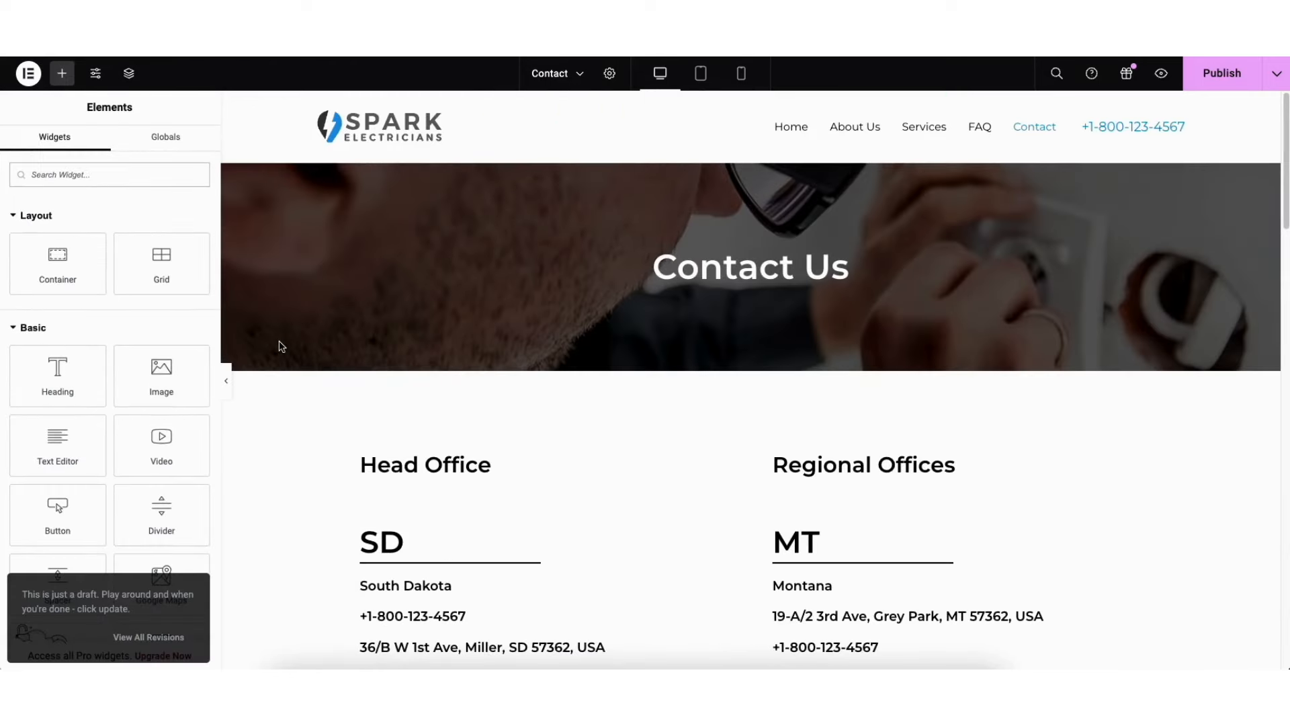
Open the Google Maps widget's settings and follow its API key creation link to the Google Maps Platform Credentials page.
{"action": "scroll", "coordinate": [1250, 261], "scroll_direction": "down", "scroll_amount": 10}
{"action": "scroll", "coordinate": [1249, 261], "scroll_direction": "down", "scroll_amount": 10}
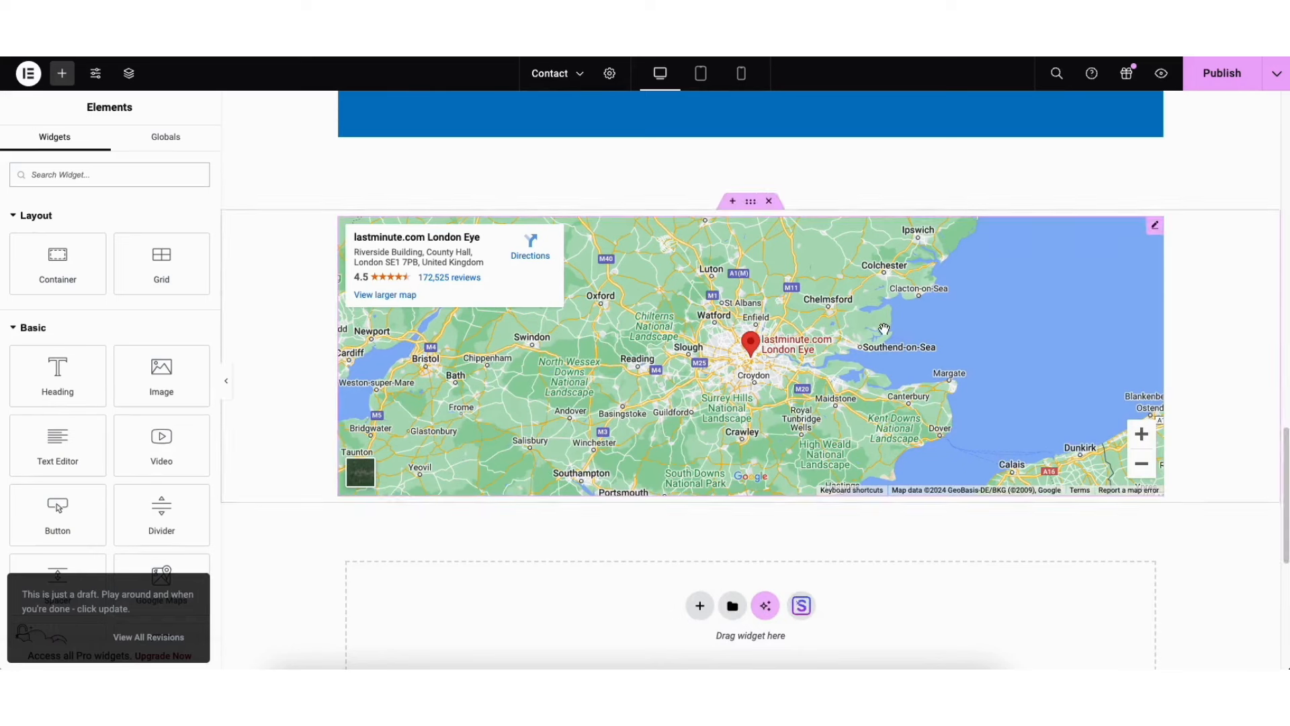
{"action": "left_click", "coordinate": [1156, 226]}
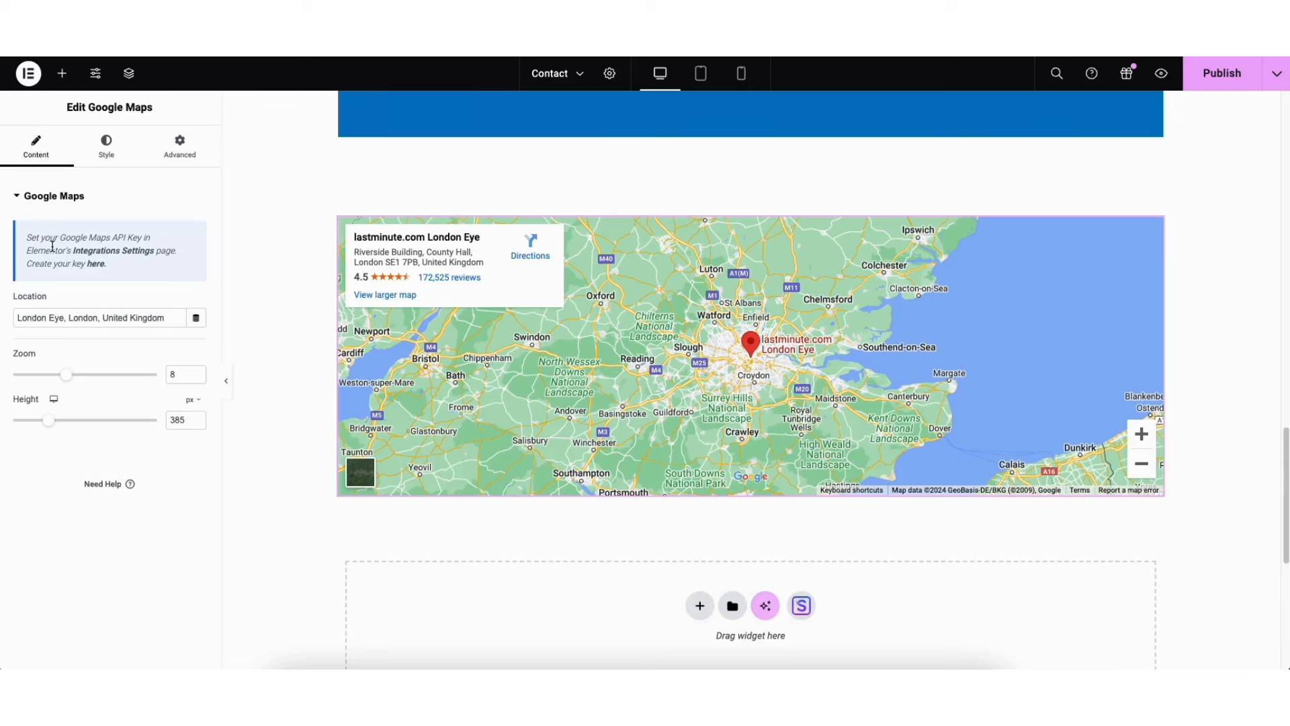
{"action": "left_click", "coordinate": [96, 264]}
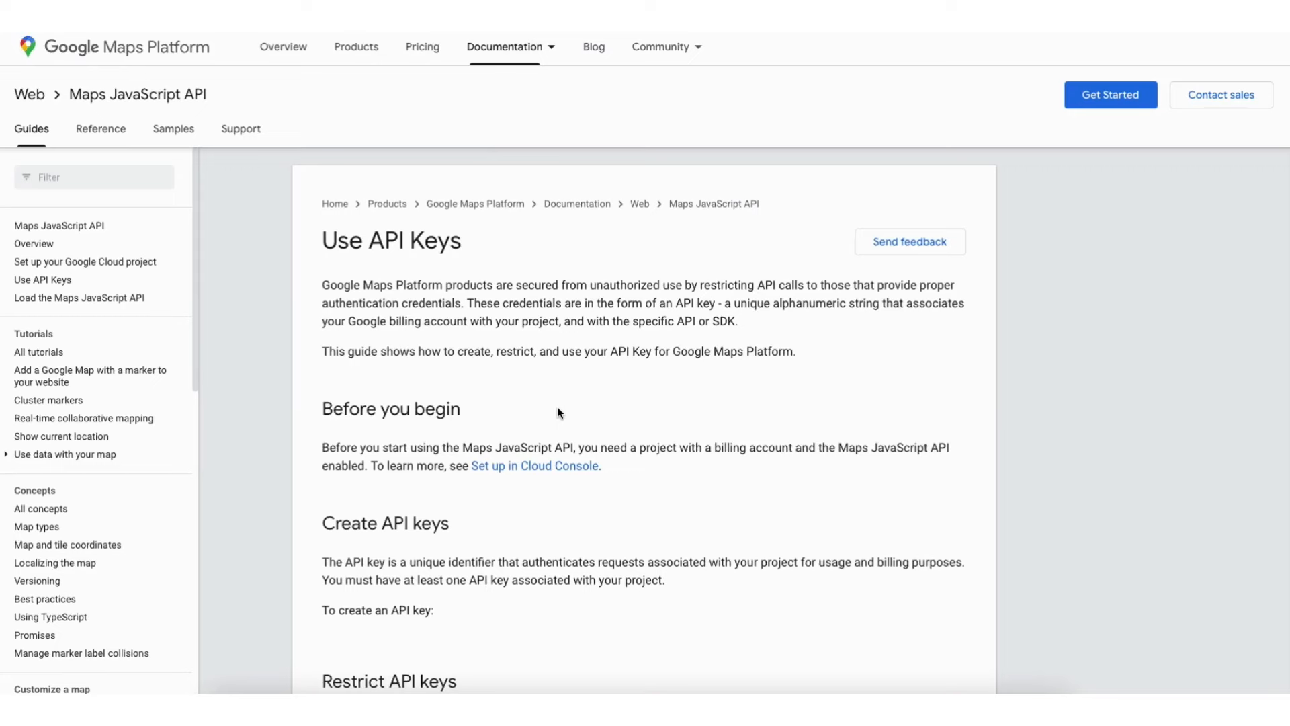
{"action": "scroll", "coordinate": [558, 412], "scroll_direction": "down", "scroll_amount": 6}
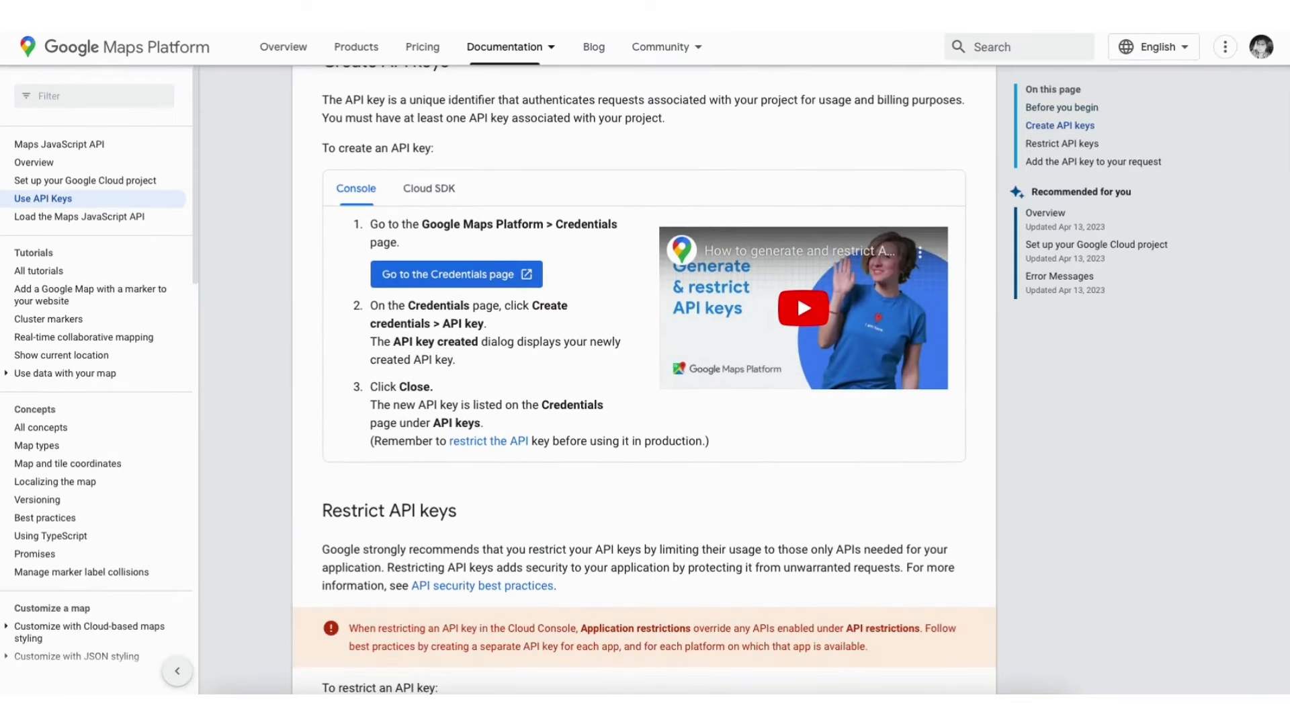
{"action": "left_click", "coordinate": [426, 276]}
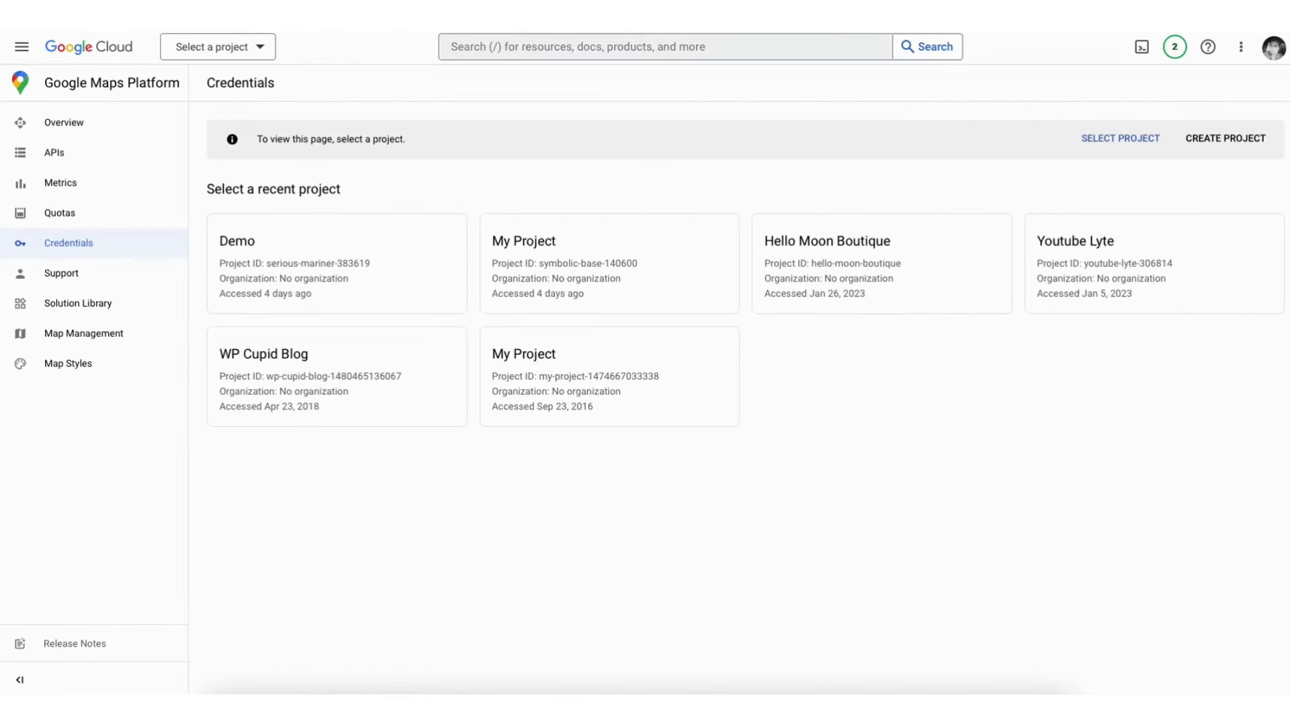
Start a new Google Cloud project named Demo1 with No organization as its location.
{"action": "left_click", "coordinate": [1221, 138]}
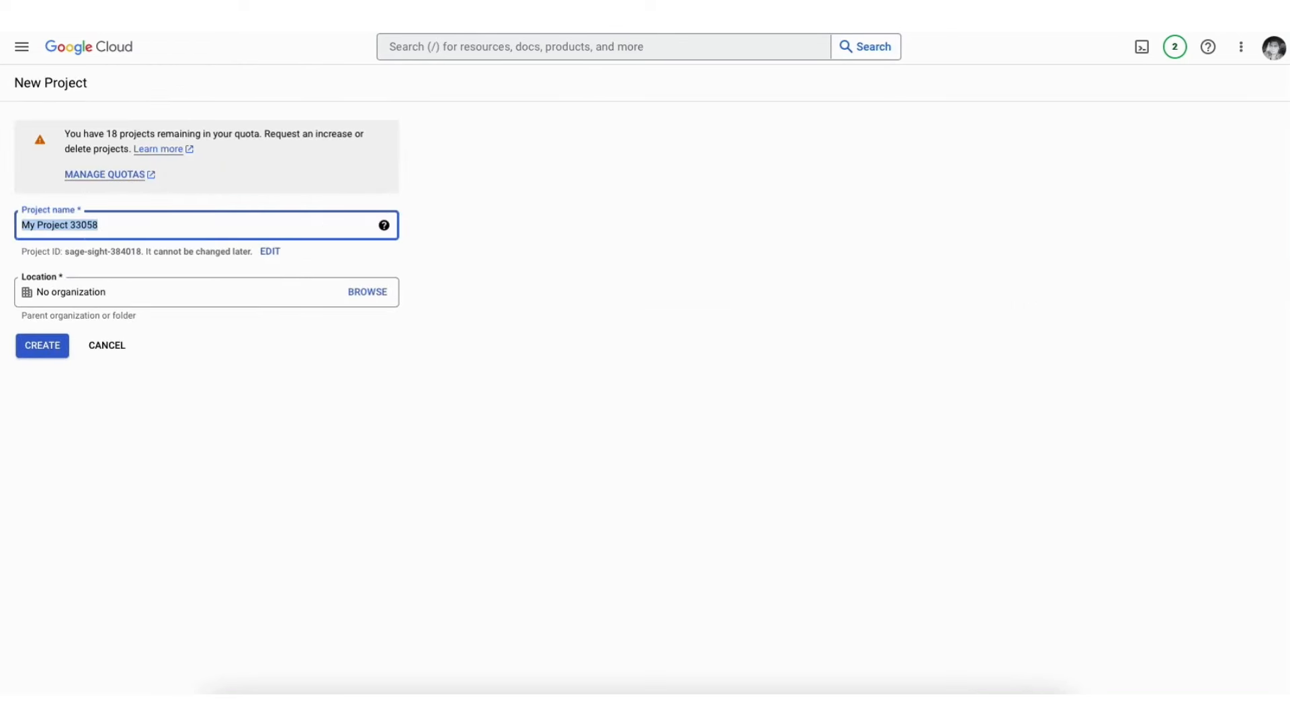
{"action": "type", "text": "Demo1"}
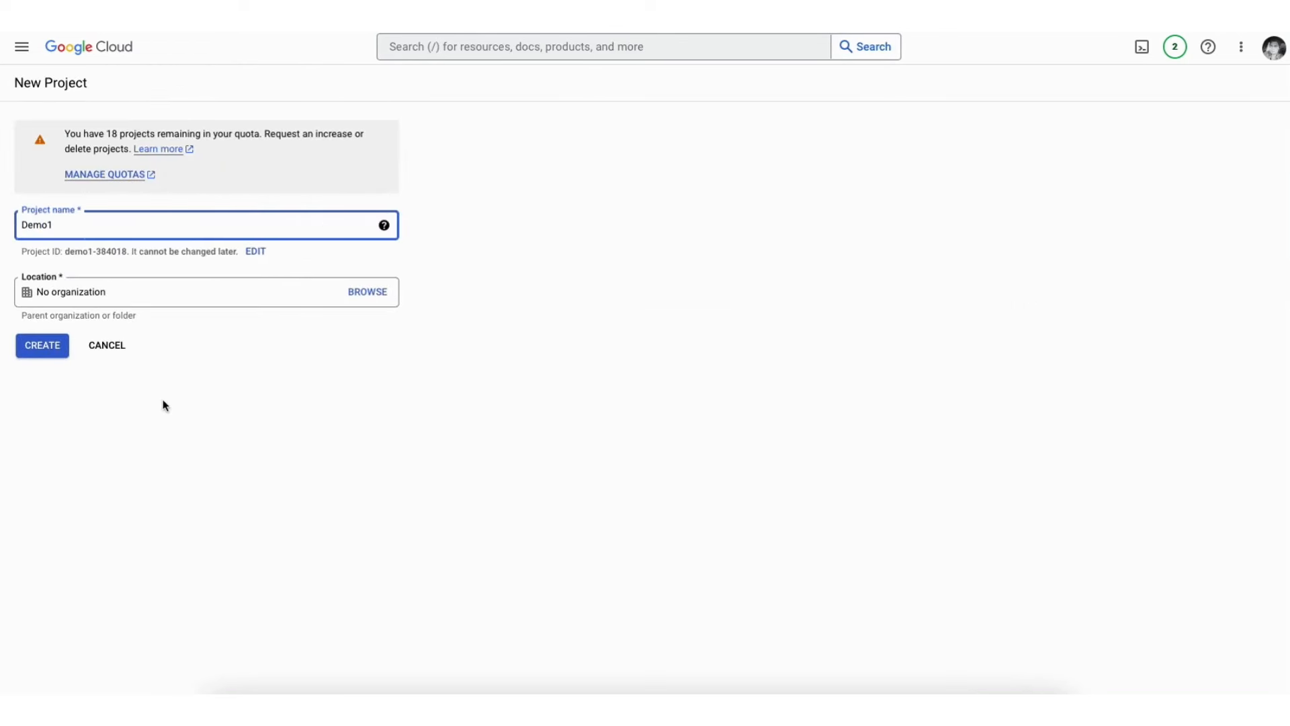
{"action": "left_click", "coordinate": [157, 293]}
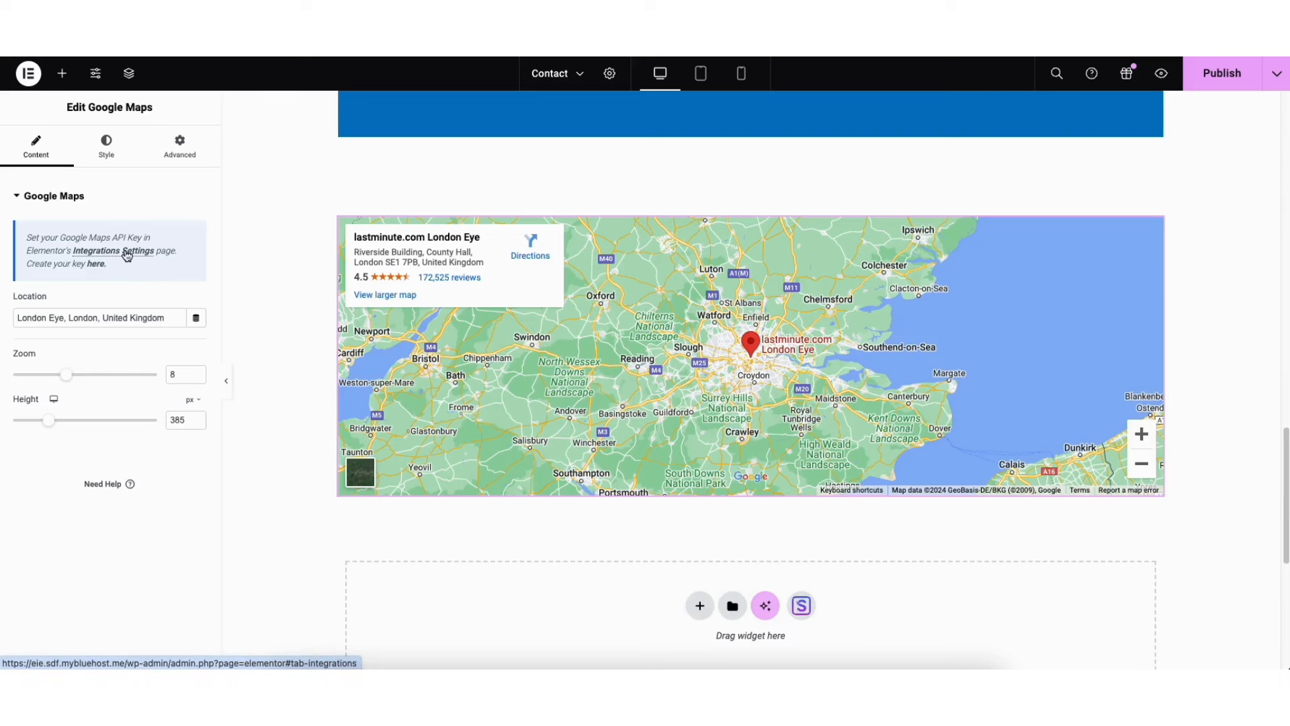
Open Elementor's Integrations Settings from the map widget, and view the Contact page's save options.
{"action": "left_click", "coordinate": [127, 256]}
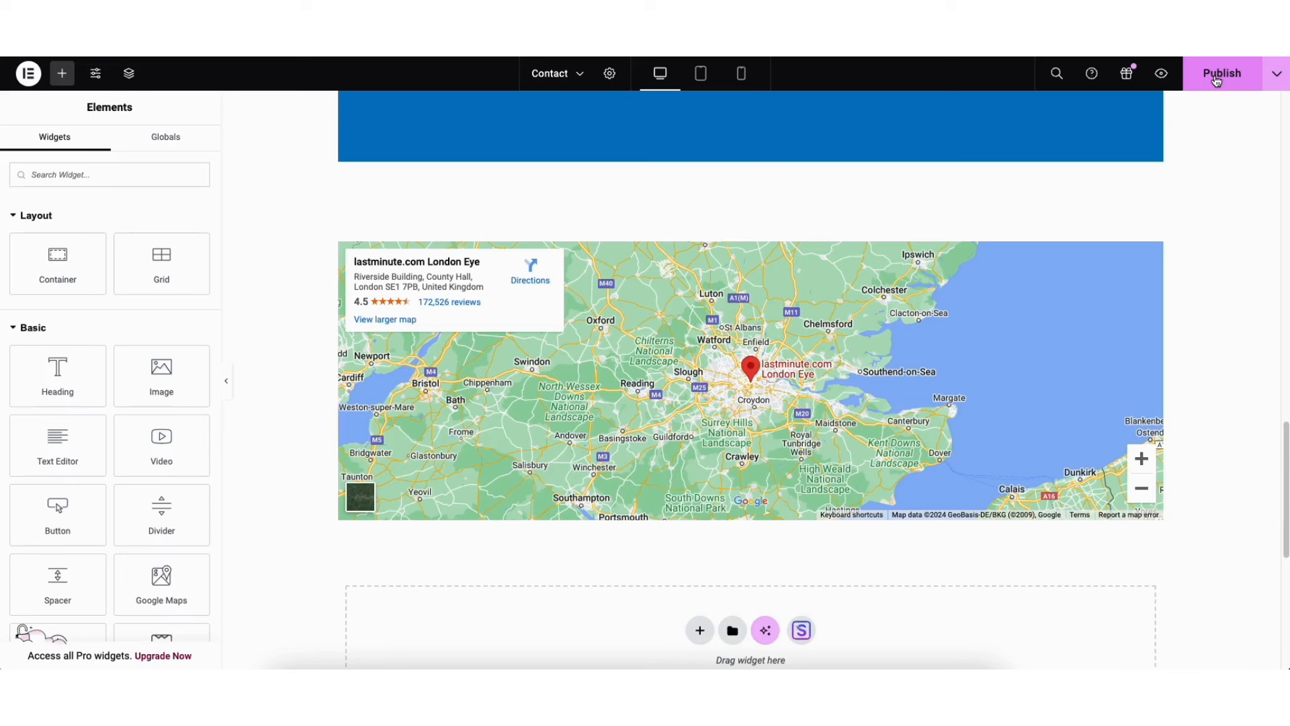
{"action": "left_click", "coordinate": [1277, 76]}
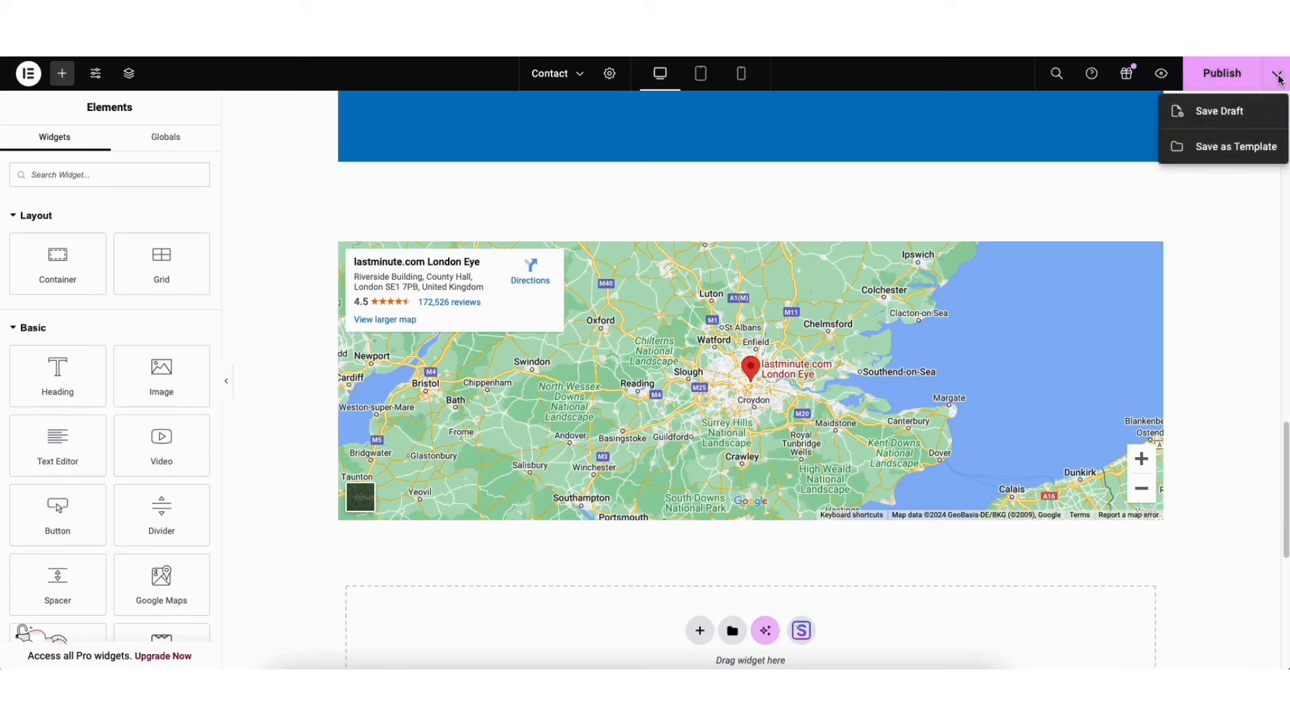
{"action": "left_click", "coordinate": [1239, 176]}
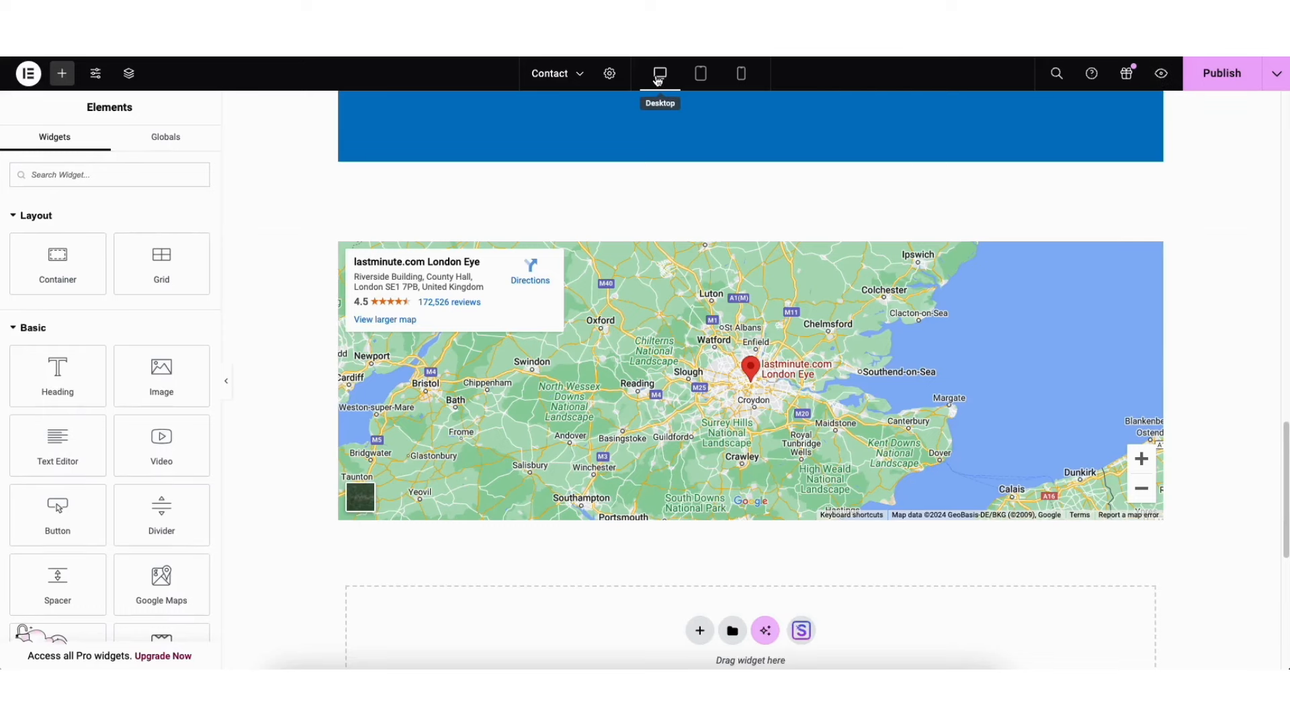
Preview the Contact page from its top in tablet and mobile portrait layouts, and return to the desktop view.
{"action": "left_click_drag", "start_coordinate": [1280, 452], "coordinate": [1276, 100]}
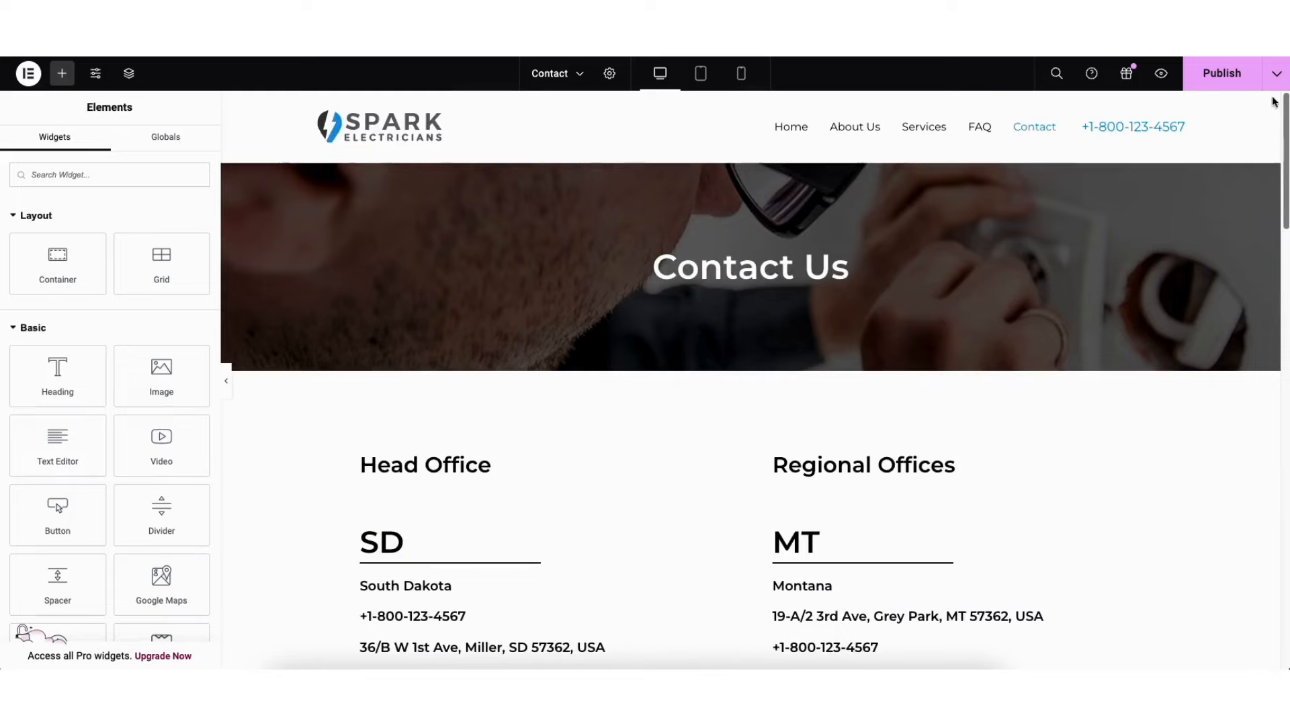
{"action": "left_click", "coordinate": [699, 74]}
{"action": "left_click_drag", "start_coordinate": [1028, 146], "coordinate": [805, 84]}
{"action": "left_click", "coordinate": [742, 77]}
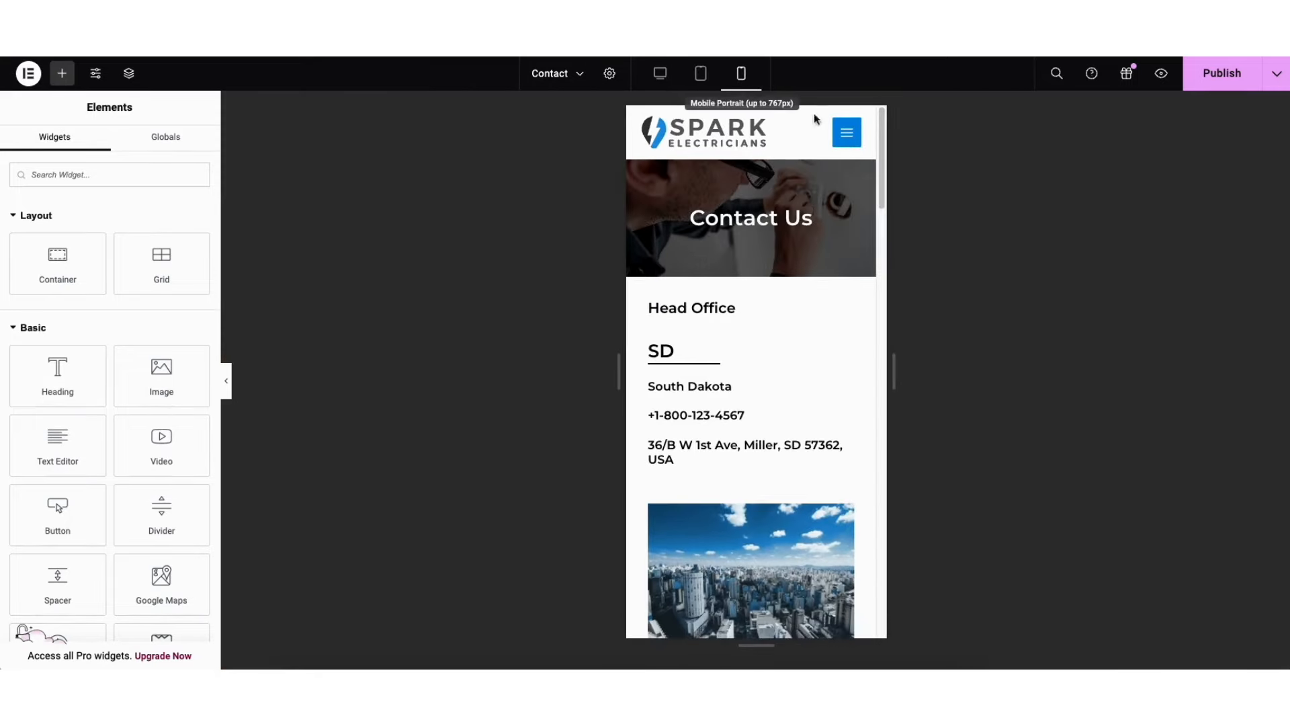
{"action": "left_click_drag", "start_coordinate": [884, 172], "coordinate": [814, 130]}
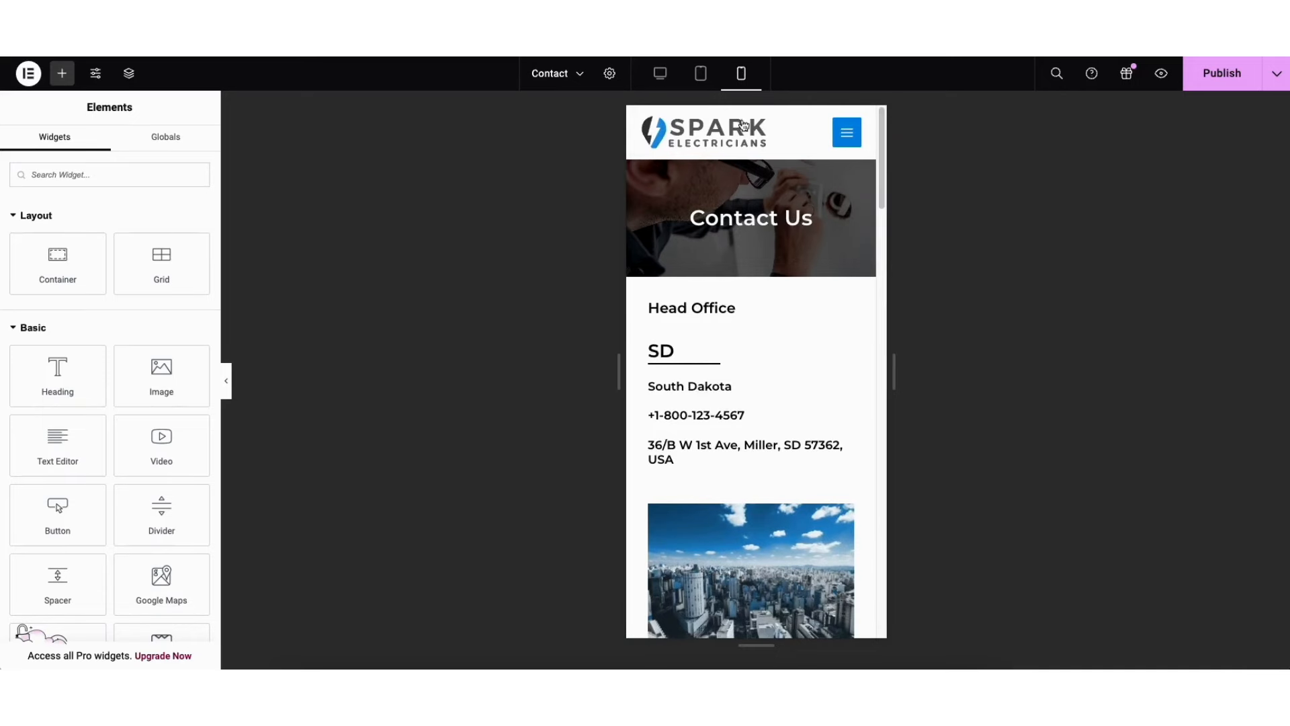
{"action": "left_click", "coordinate": [660, 74]}
View the Site Settings options and the Contact page's revision history.
{"action": "left_click", "coordinate": [94, 75]}
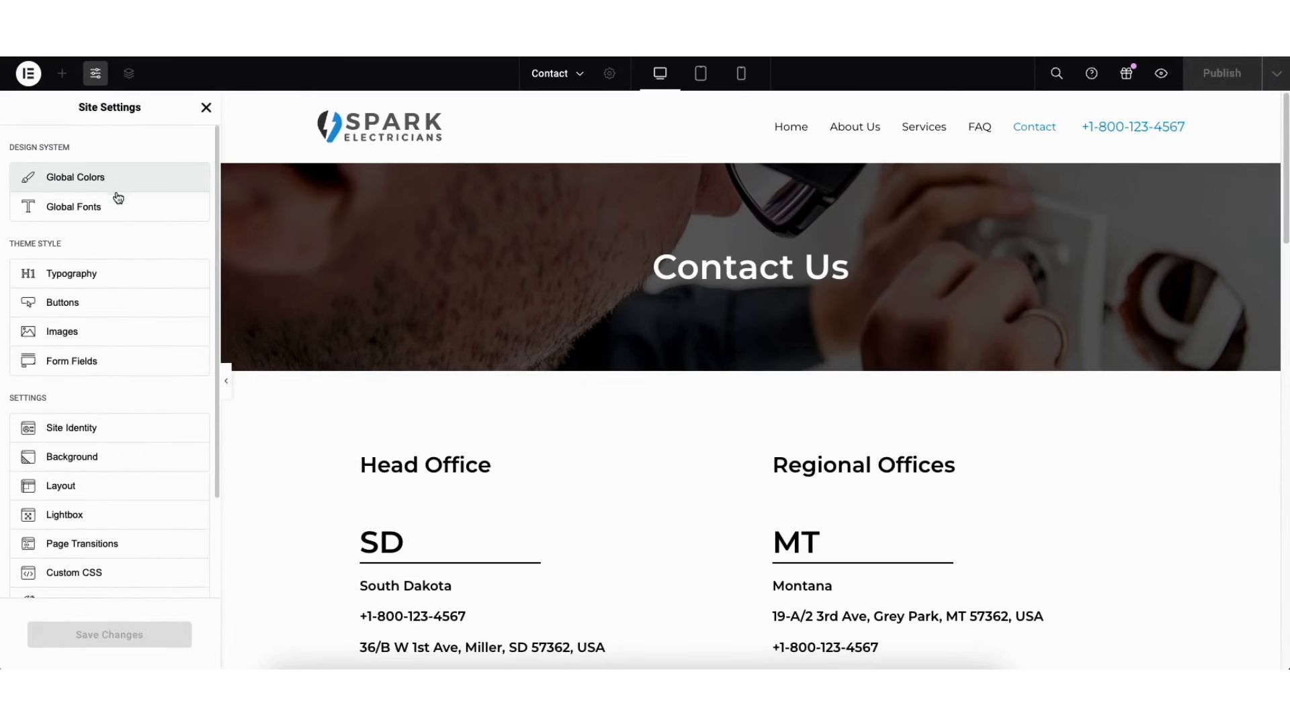
{"action": "left_click", "coordinate": [206, 107]}
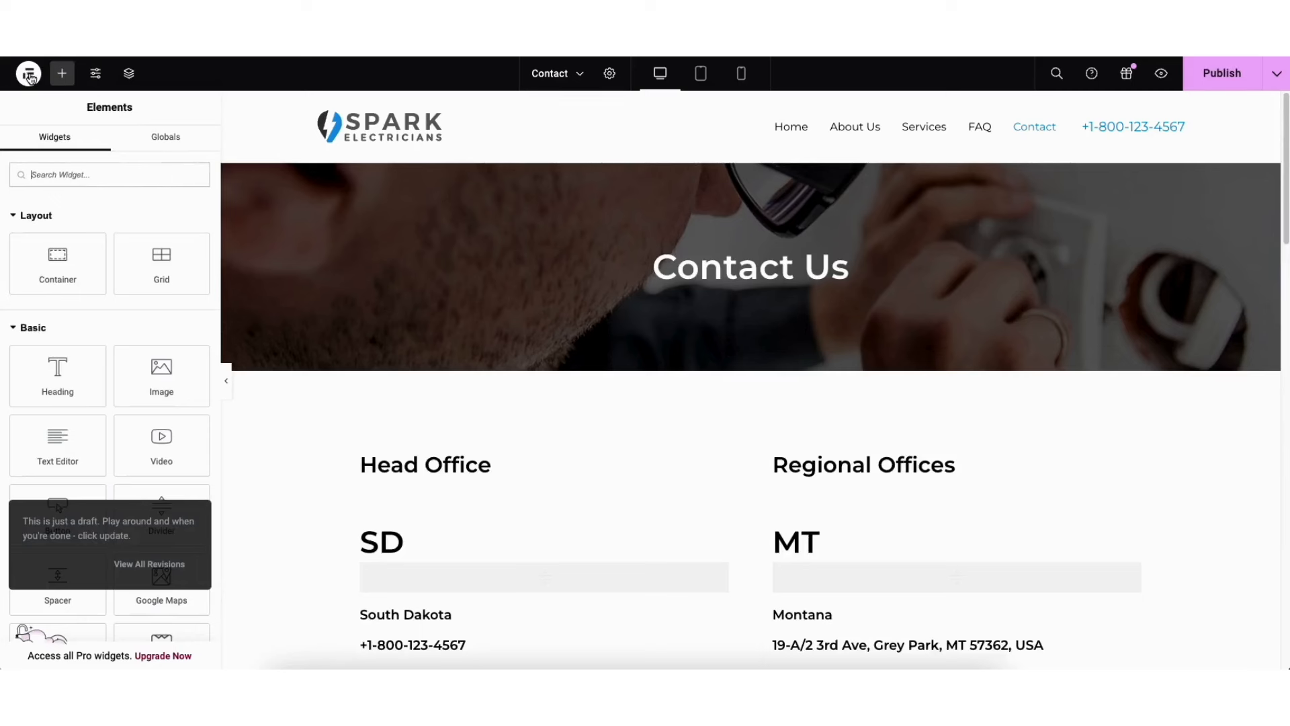
{"action": "left_click", "coordinate": [28, 75]}
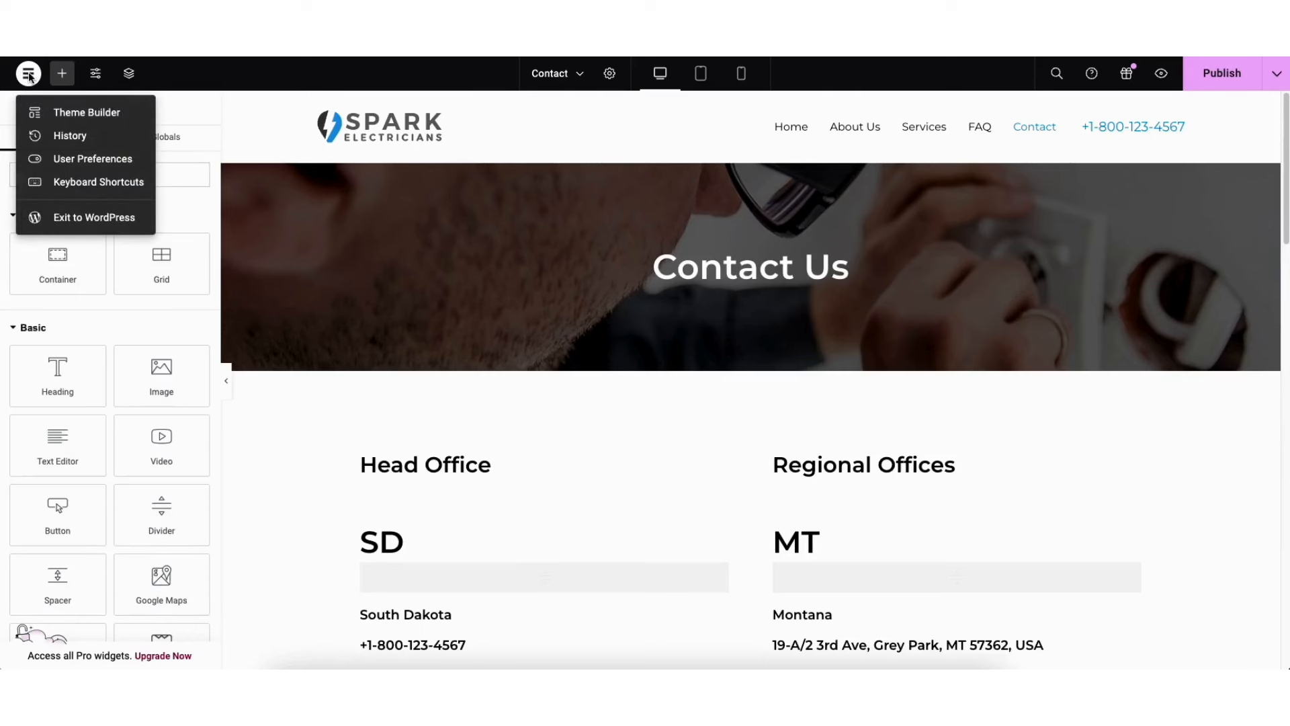
{"action": "left_click", "coordinate": [69, 134]}
{"action": "left_click", "coordinate": [159, 143]}
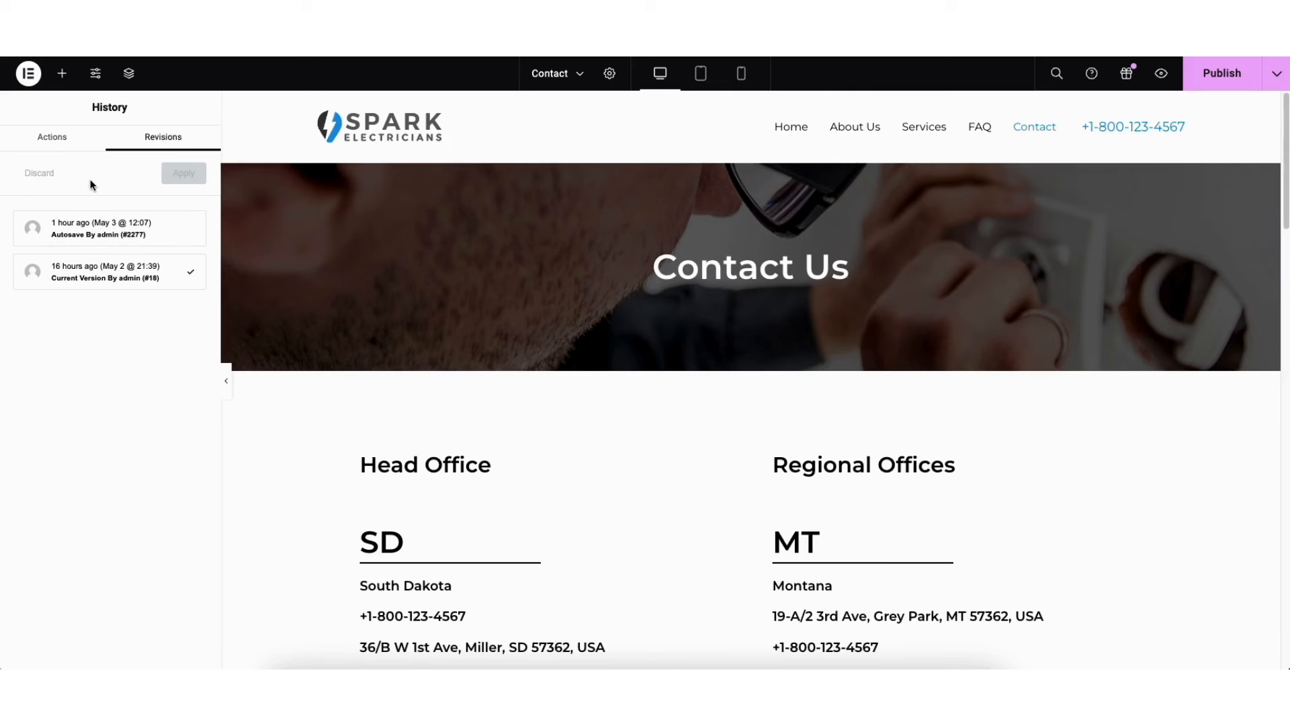
Exit Elementor to the WordPress dashboard and open the list of all pages.
{"action": "left_click", "coordinate": [29, 73]}
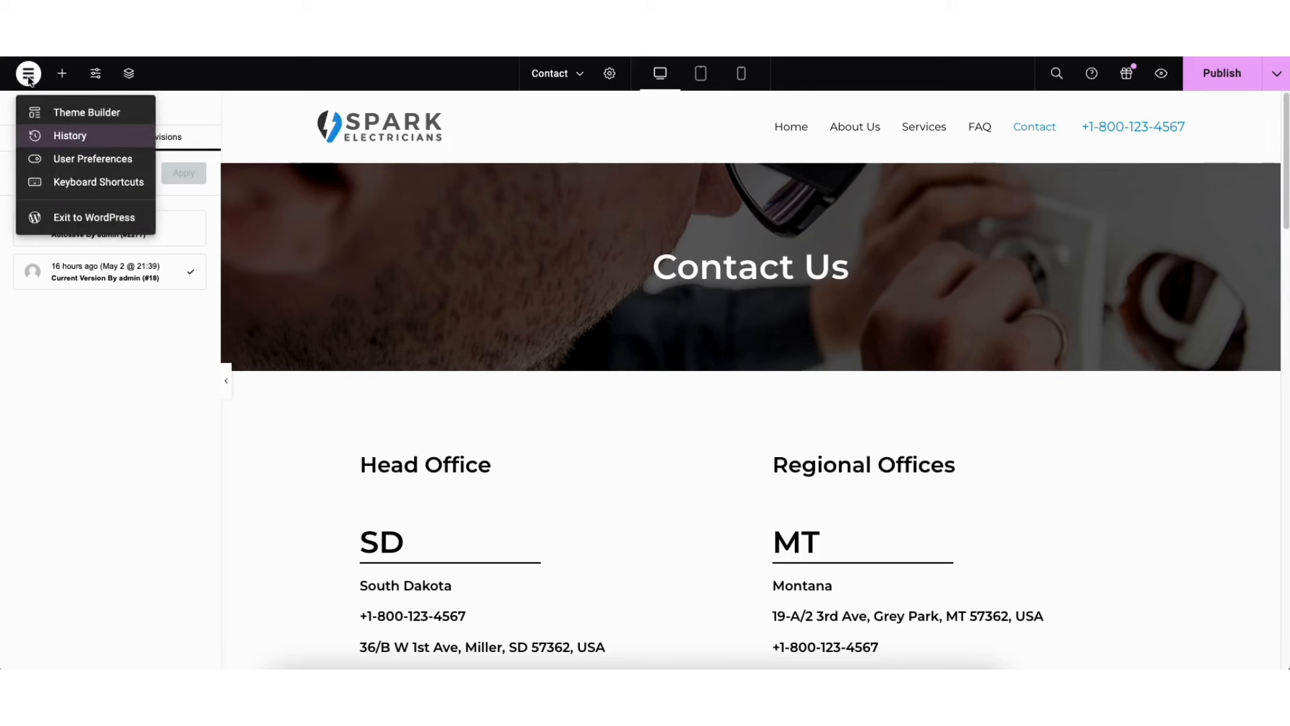
{"action": "left_click", "coordinate": [82, 218]}
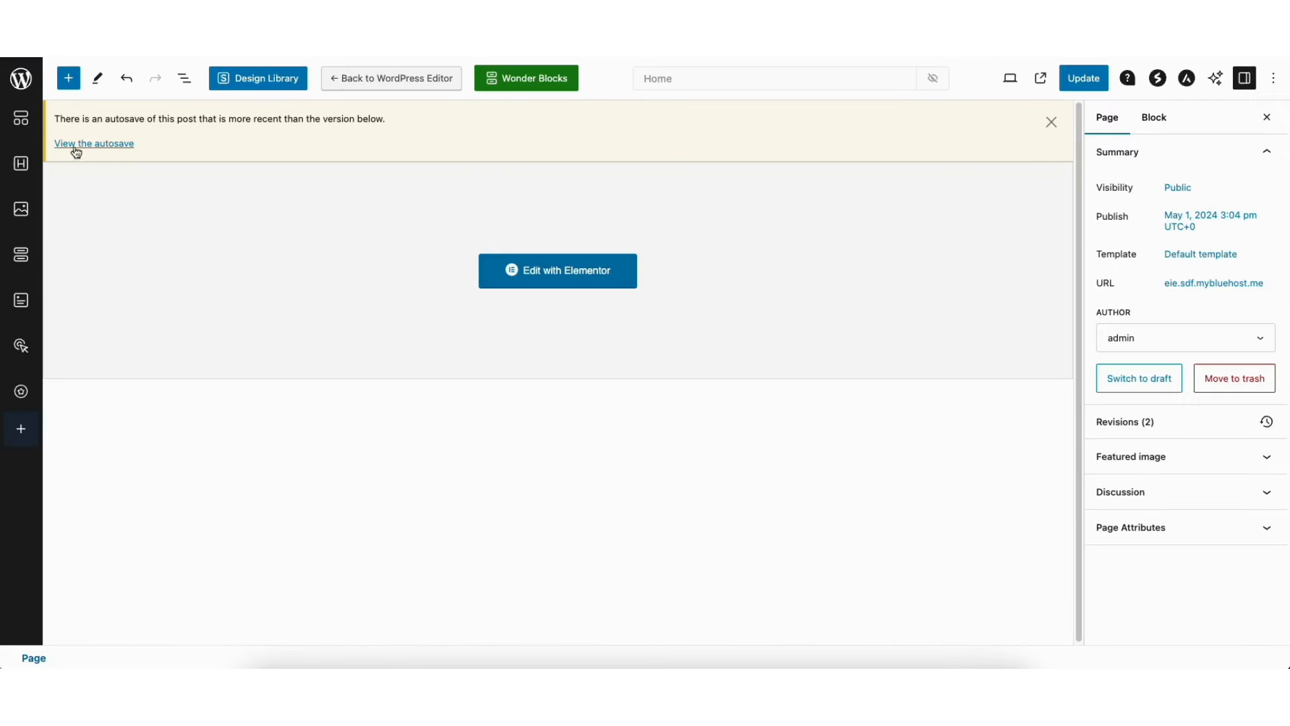
{"action": "left_click", "coordinate": [22, 79]}
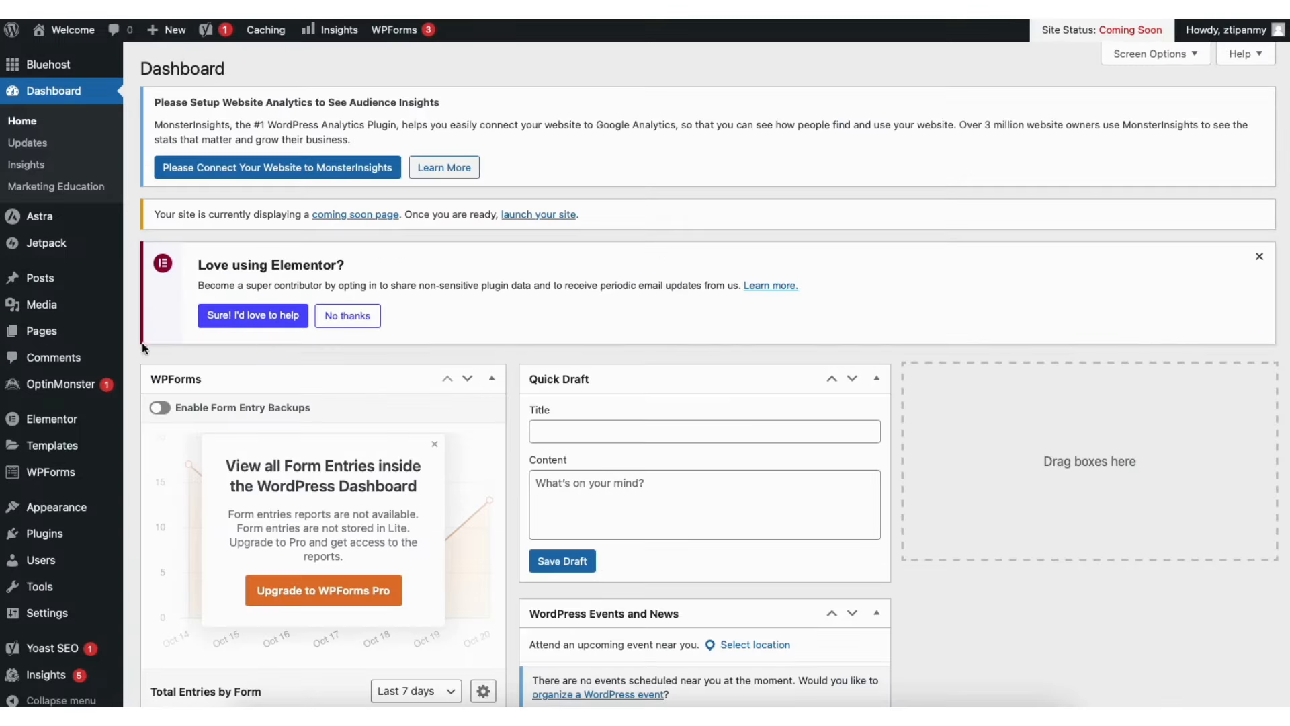
{"action": "mouse_move", "coordinate": [57, 336]}
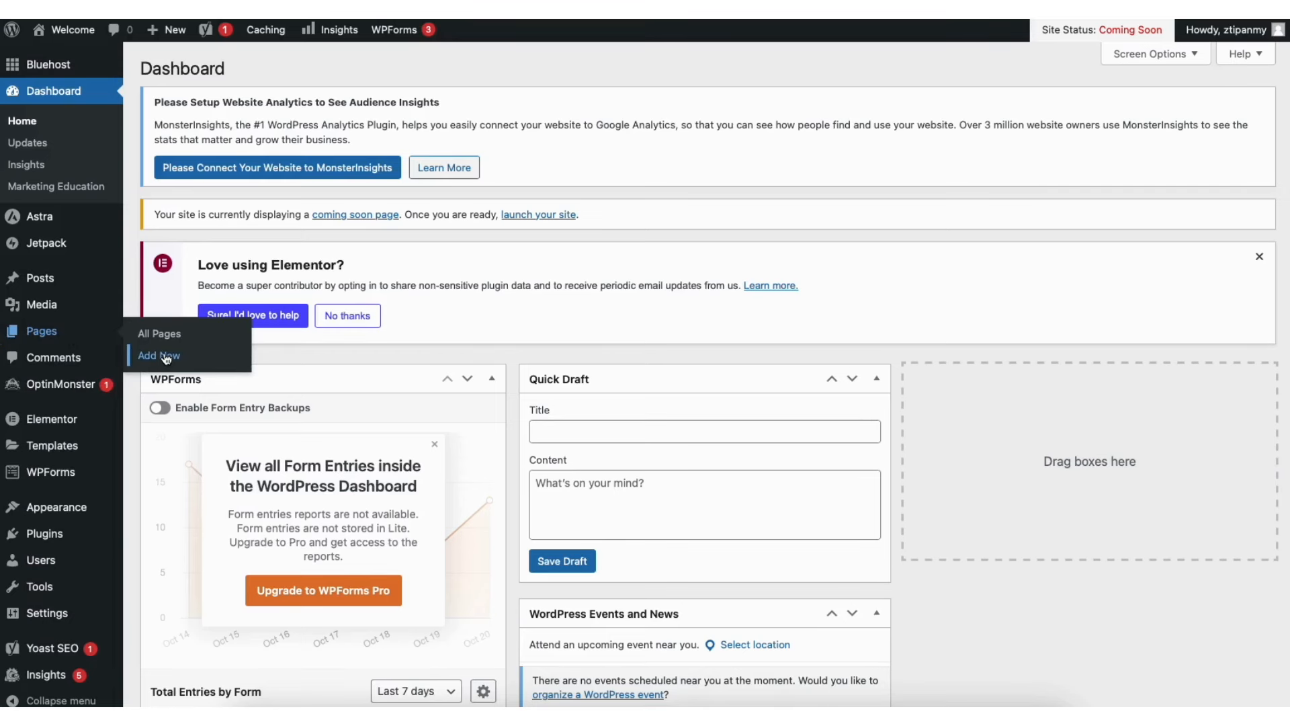
{"action": "left_click", "coordinate": [169, 334]}
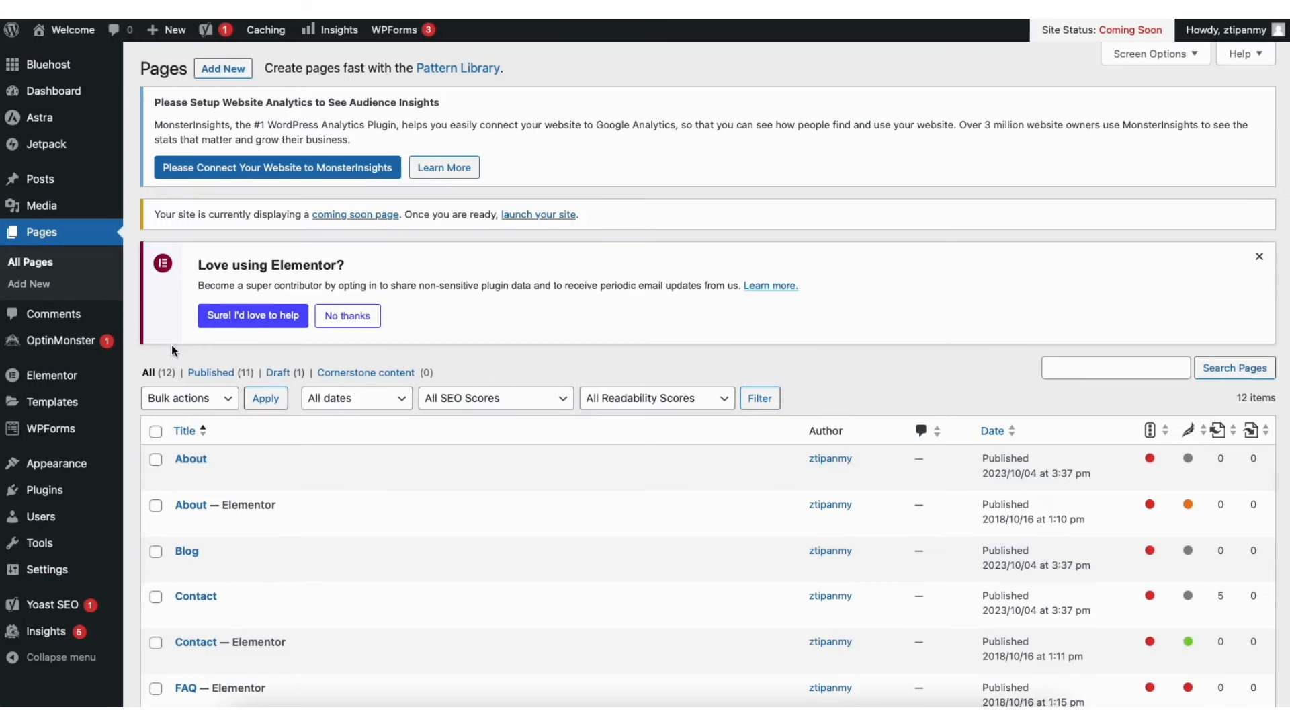
Look through the images in the Media Library and open the list of all posts.
{"action": "mouse_move", "coordinate": [117, 215]}
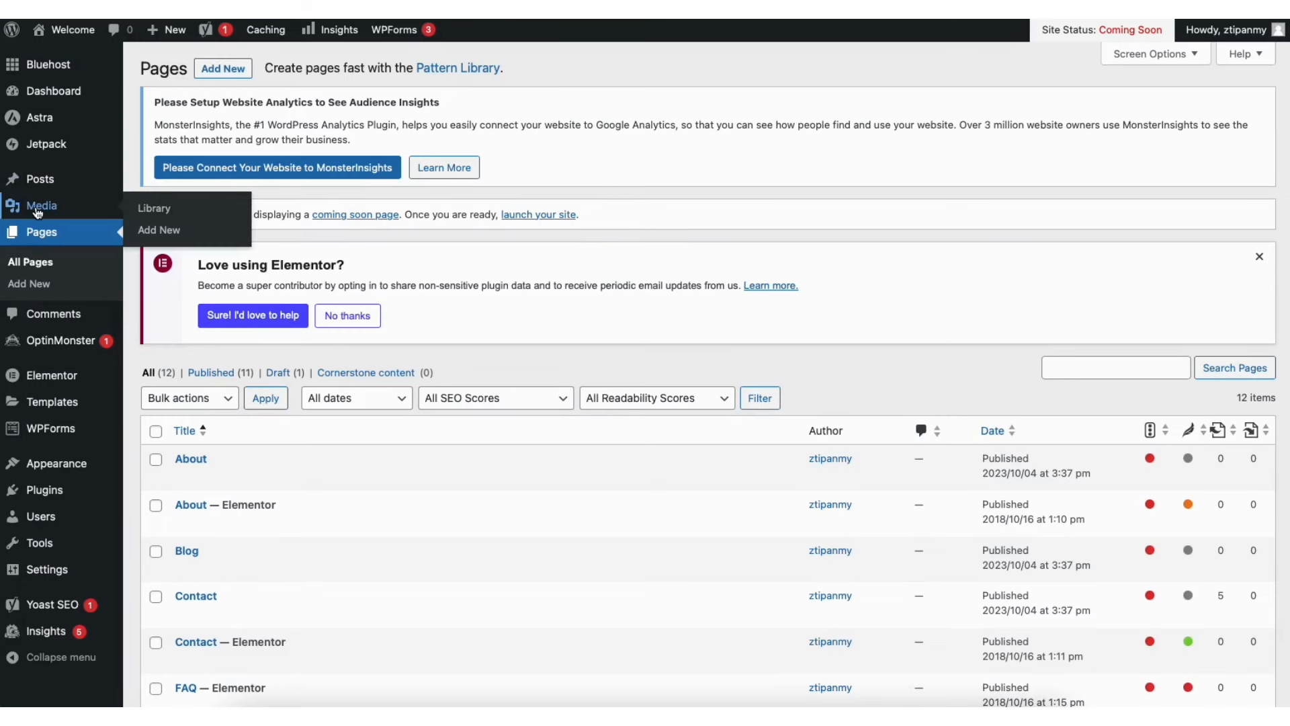
{"action": "left_click", "coordinate": [164, 208]}
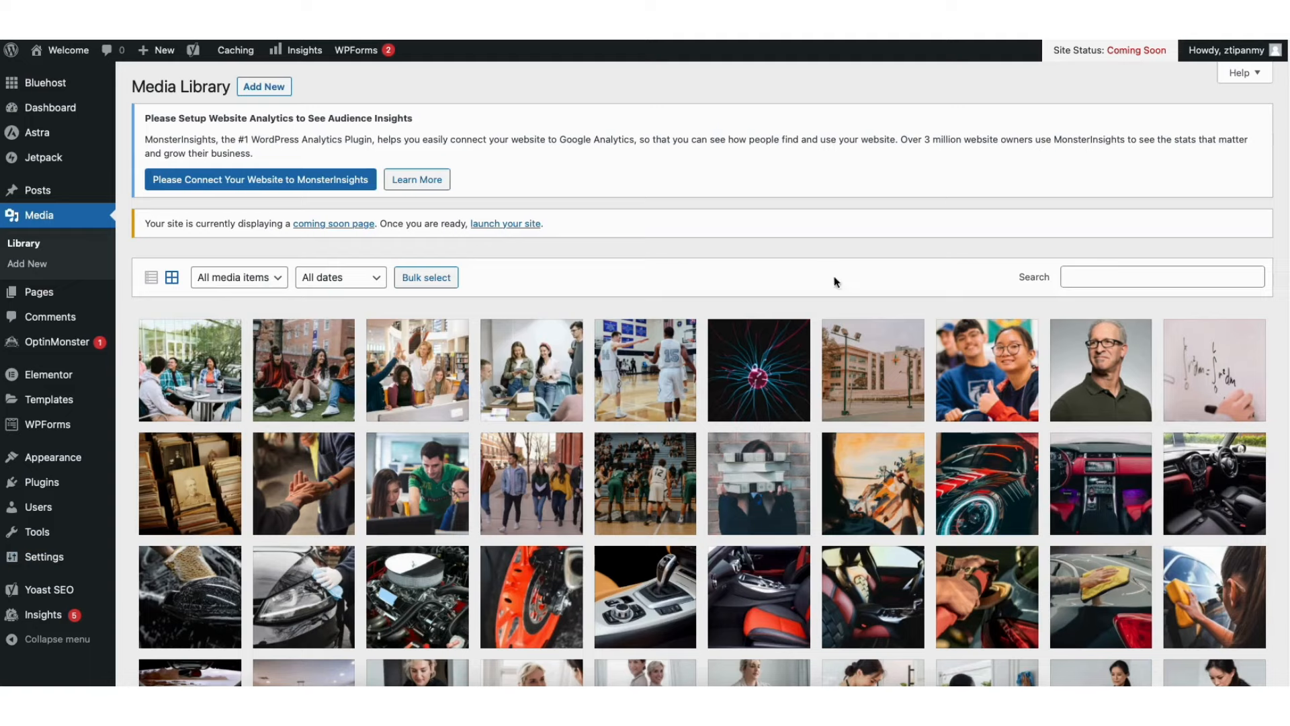
{"action": "scroll", "coordinate": [703, 373], "scroll_direction": "down", "scroll_amount": 3}
{"action": "scroll", "coordinate": [703, 373], "scroll_direction": "down", "scroll_amount": 3}
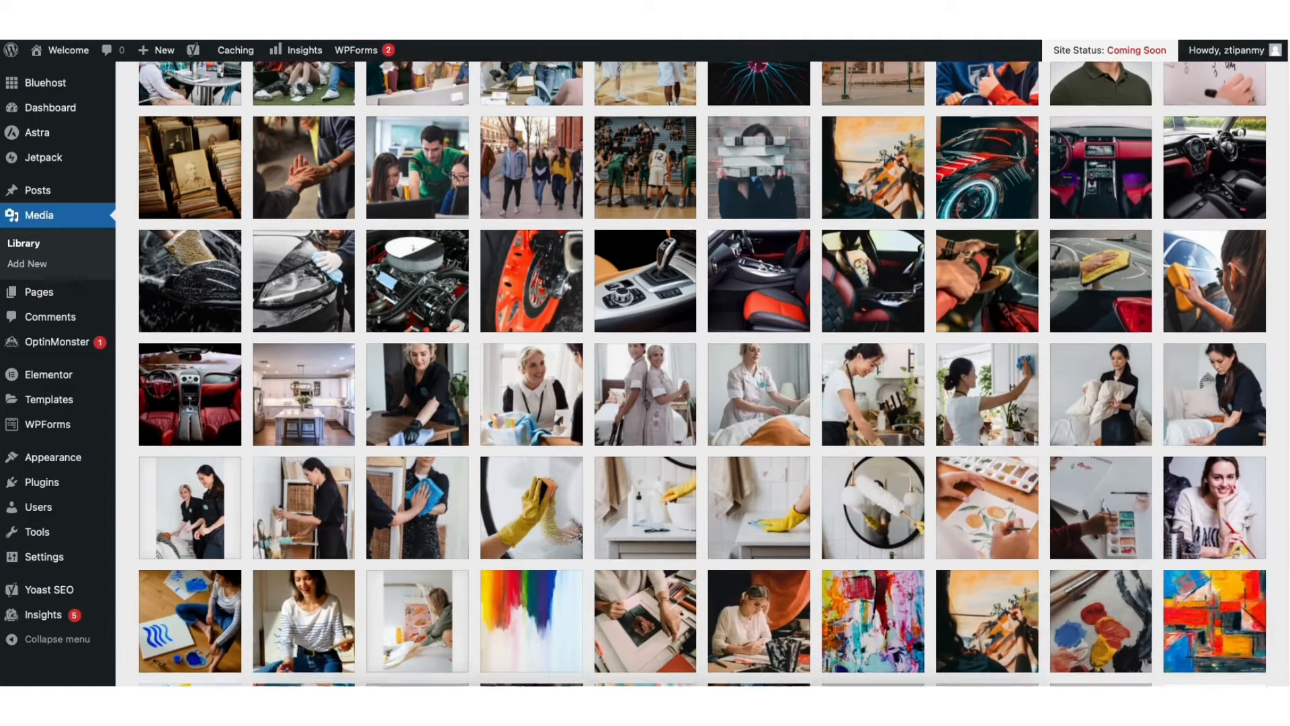
{"action": "scroll", "coordinate": [290, 103], "scroll_direction": "up", "scroll_amount": 5}
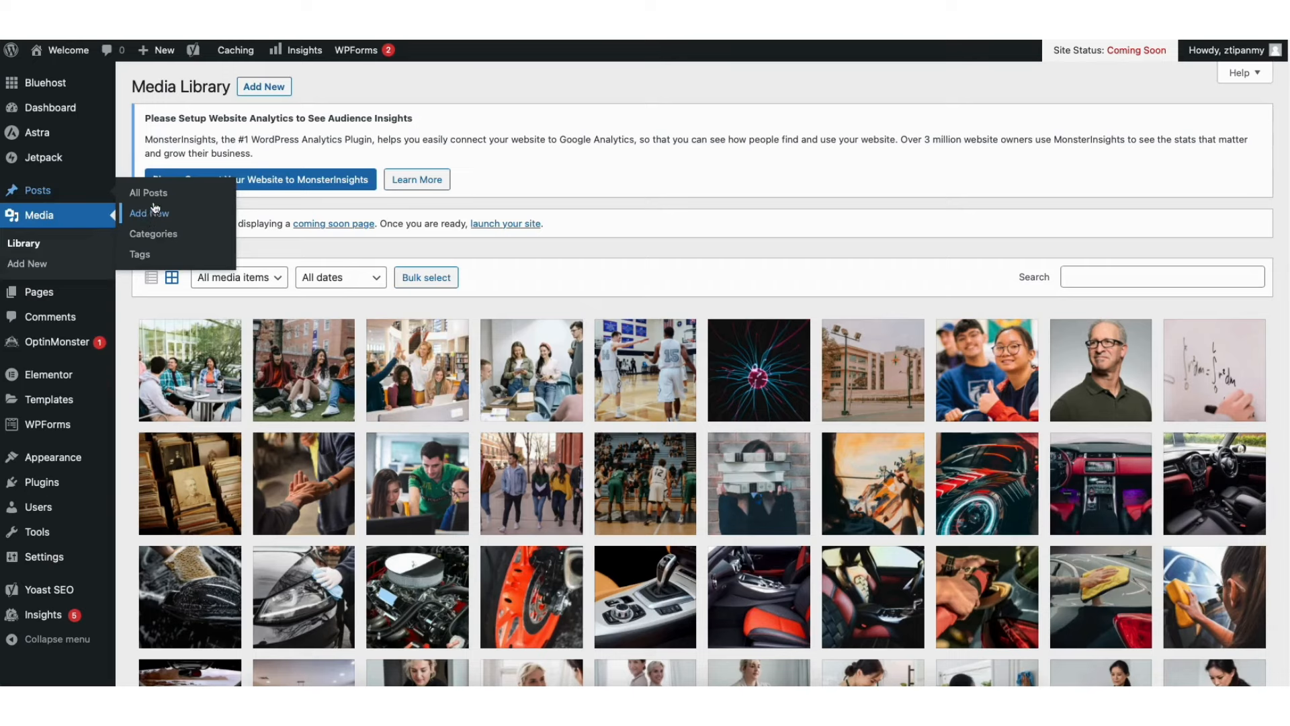
{"action": "left_click", "coordinate": [150, 194]}
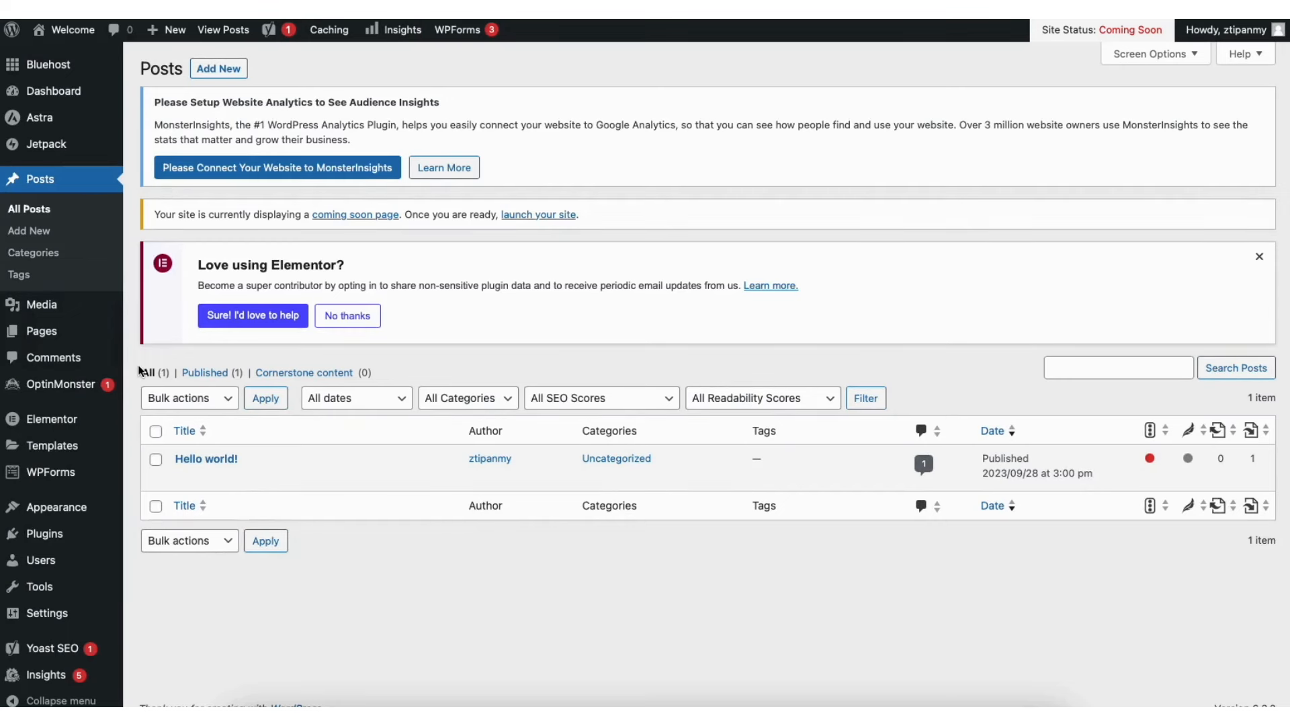
Review the site's comment list with its moderation actions, and browse the featured plugins available to add.
{"action": "left_click", "coordinate": [65, 361]}
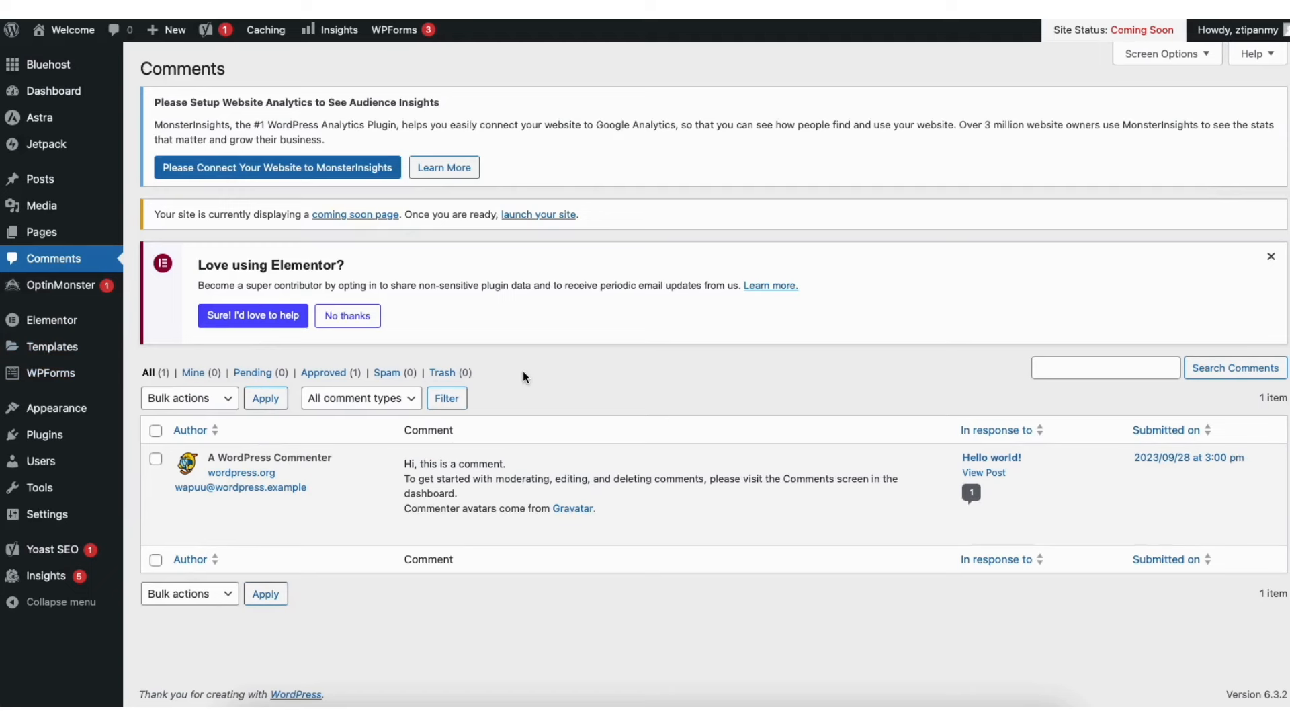
{"action": "mouse_move", "coordinate": [474, 531]}
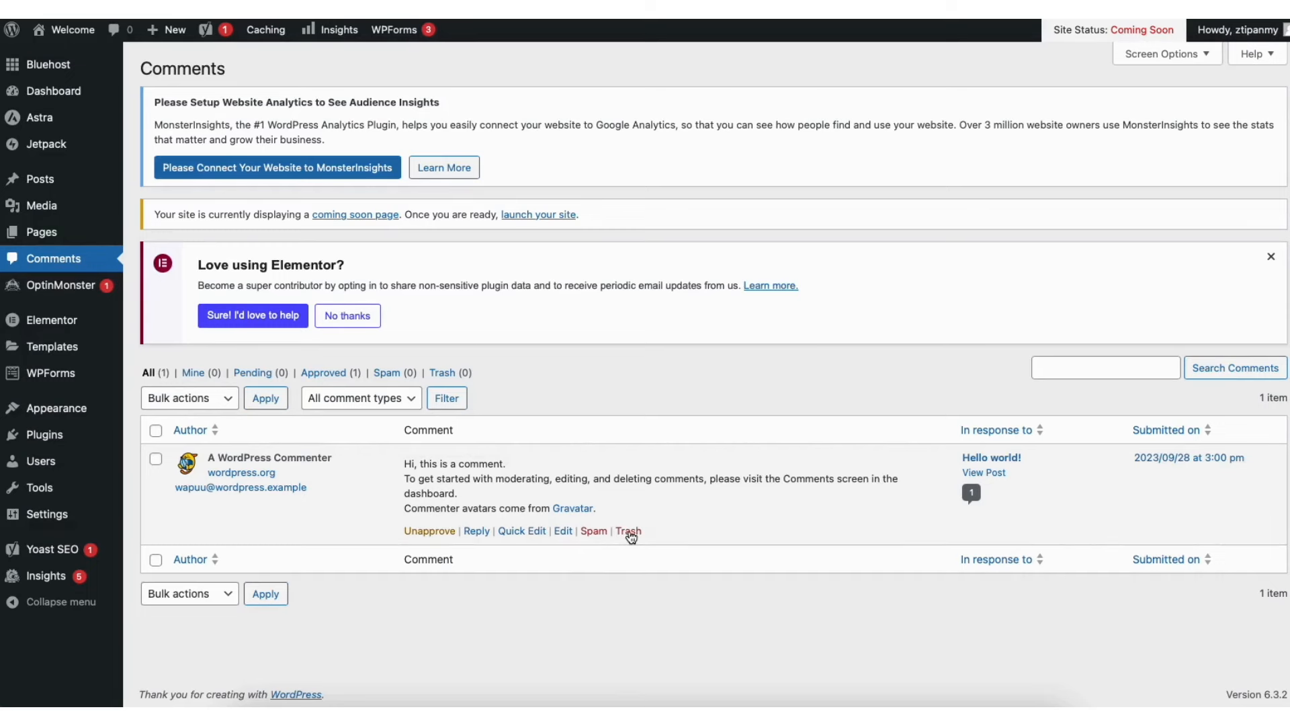
{"action": "mouse_move", "coordinate": [48, 440]}
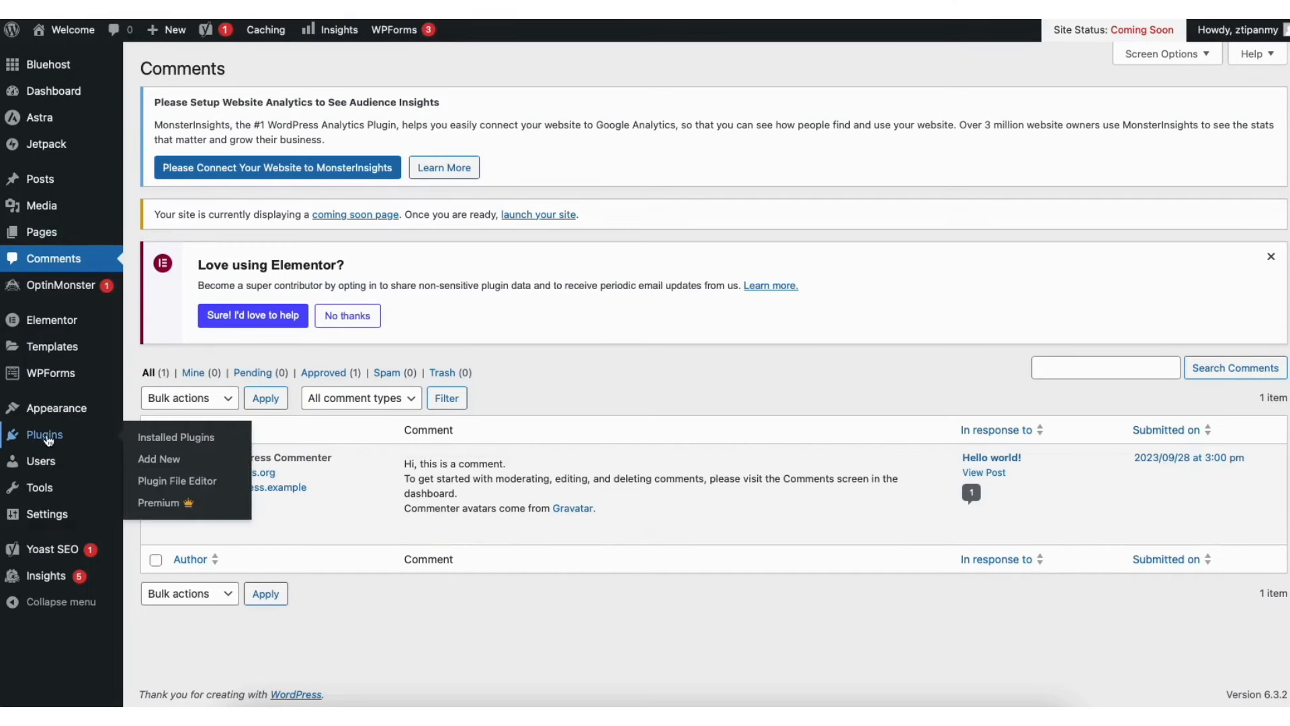
{"action": "left_click", "coordinate": [165, 459]}
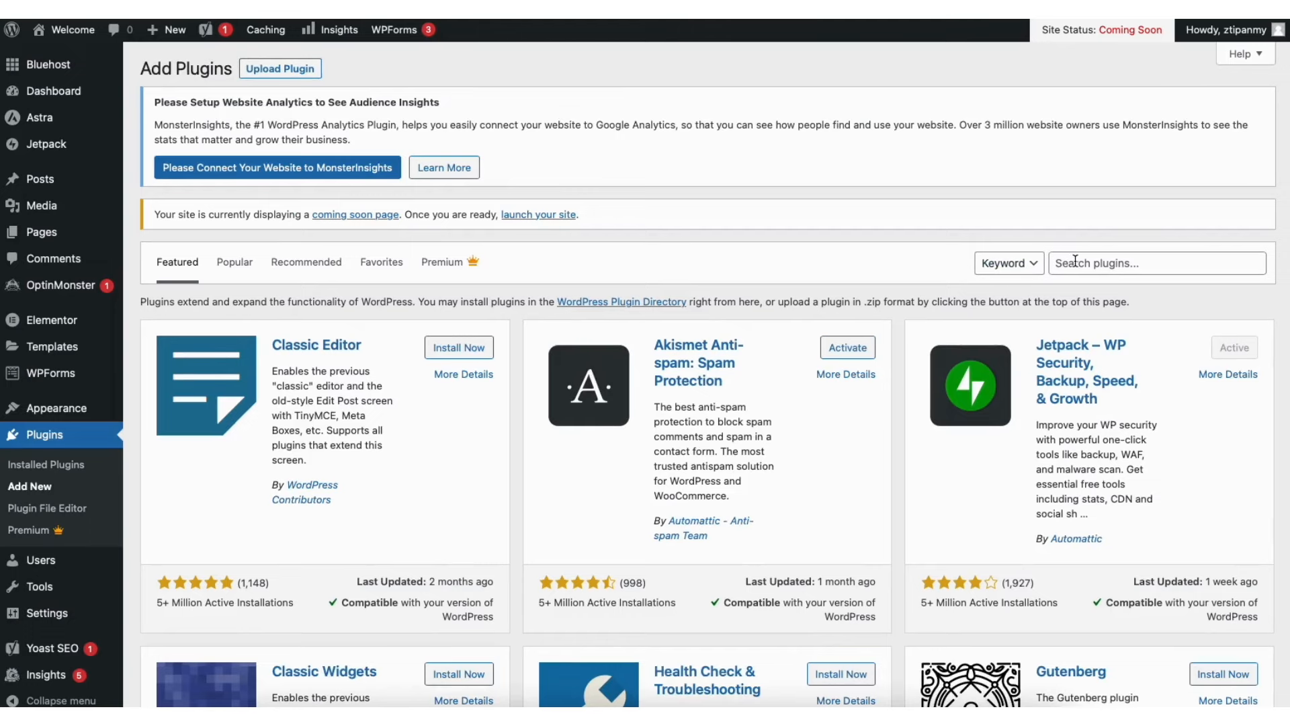
{"action": "scroll", "coordinate": [706, 375], "scroll_direction": "down", "scroll_amount": 3}
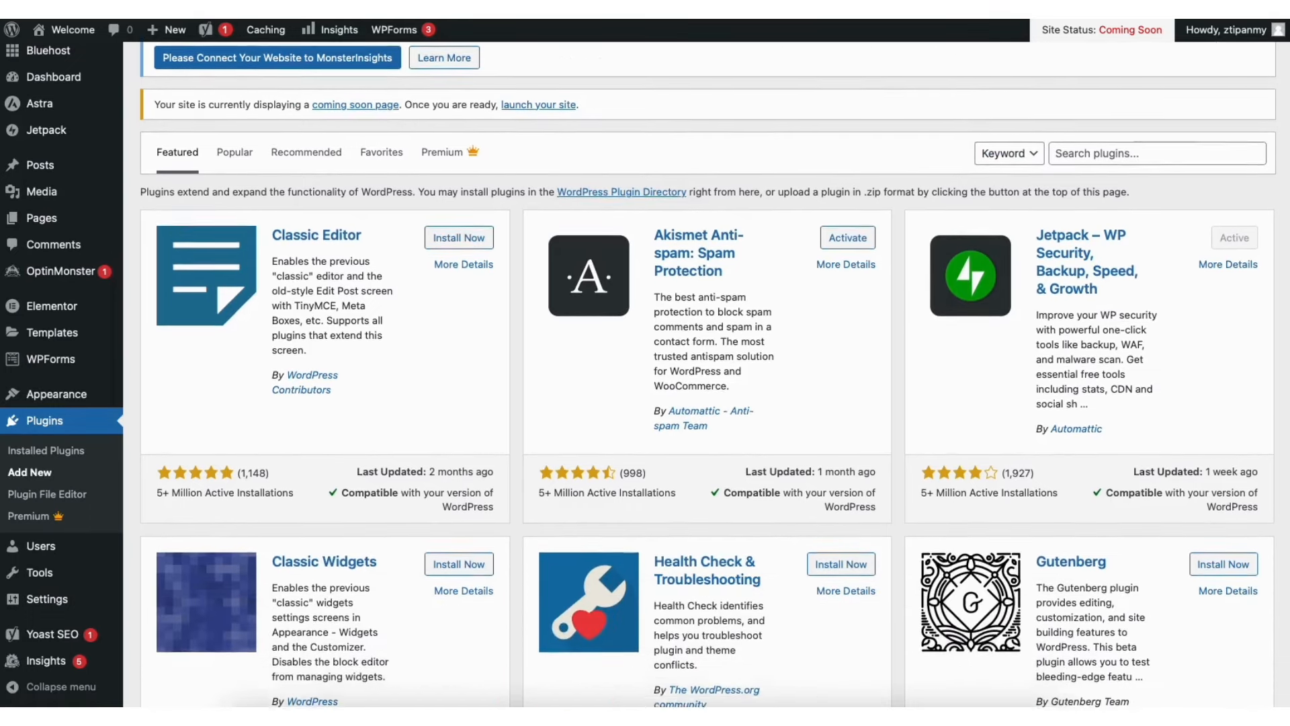
{"action": "scroll", "coordinate": [706, 374], "scroll_direction": "down", "scroll_amount": 2}
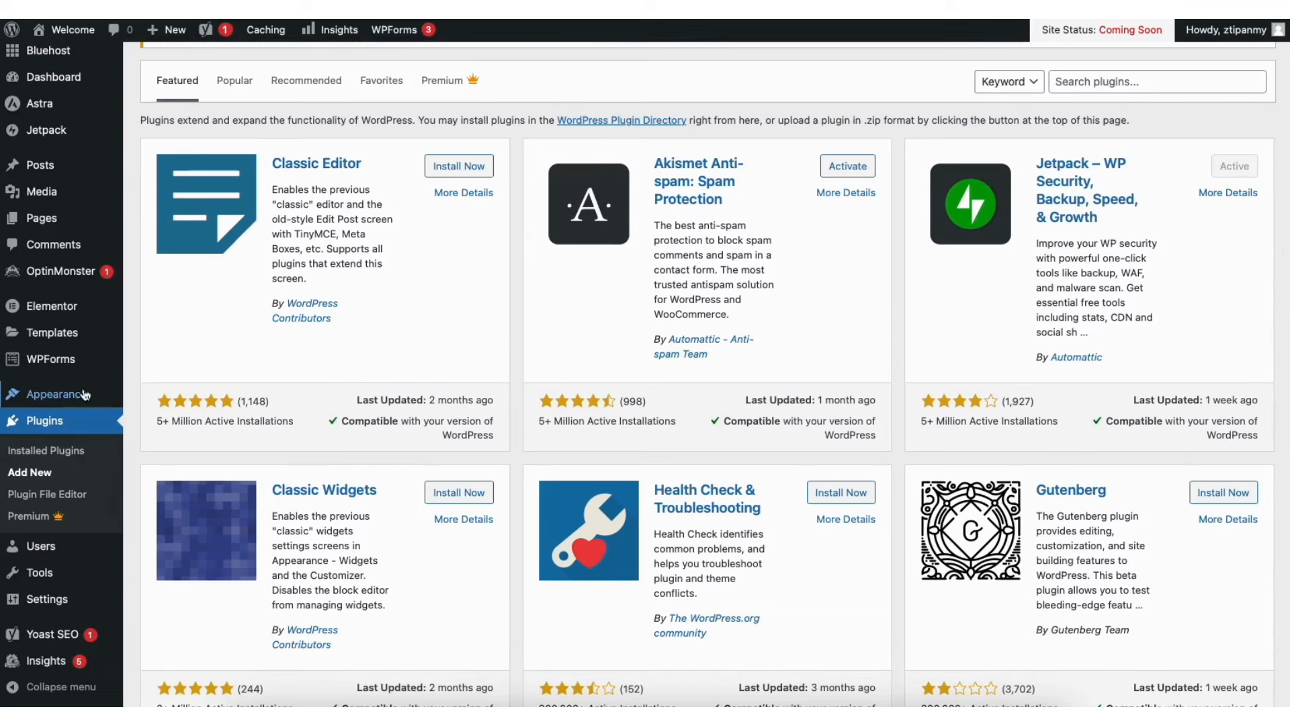
Add Sample Page to the Main Menu and place it between Services and Contact.
{"action": "mouse_move", "coordinate": [75, 397]}
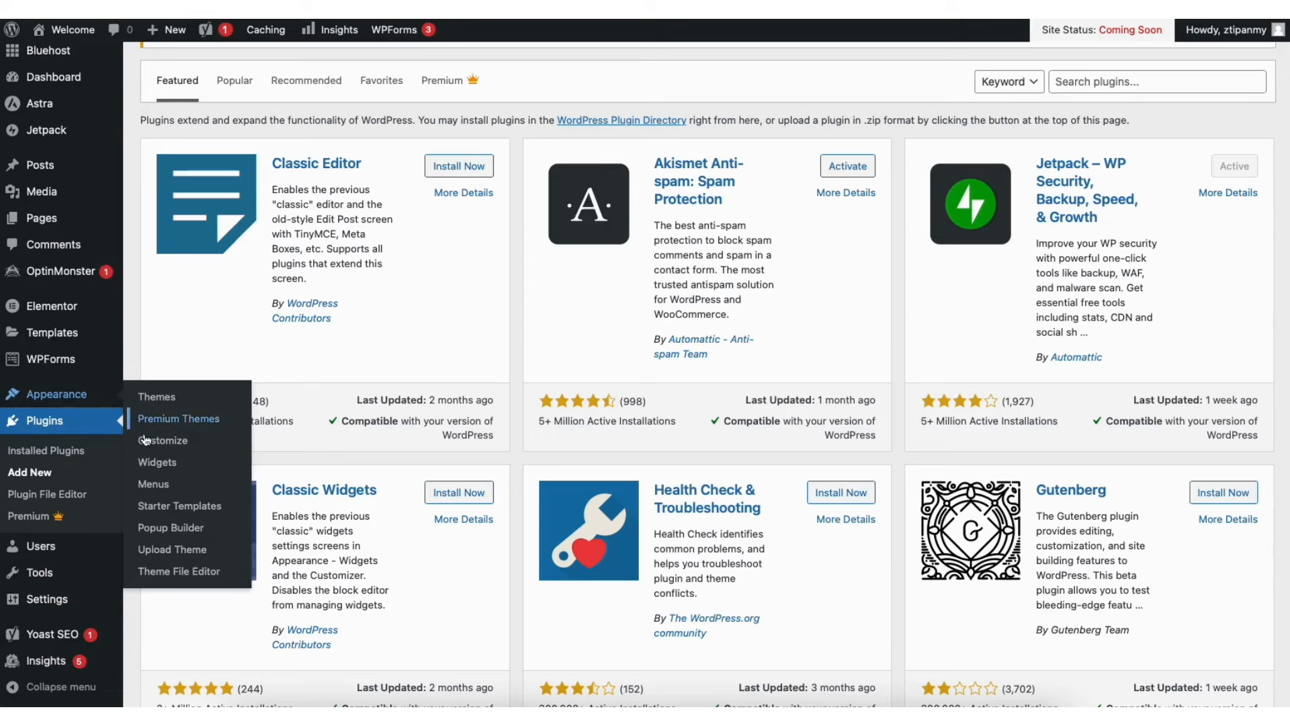
{"action": "left_click", "coordinate": [154, 485]}
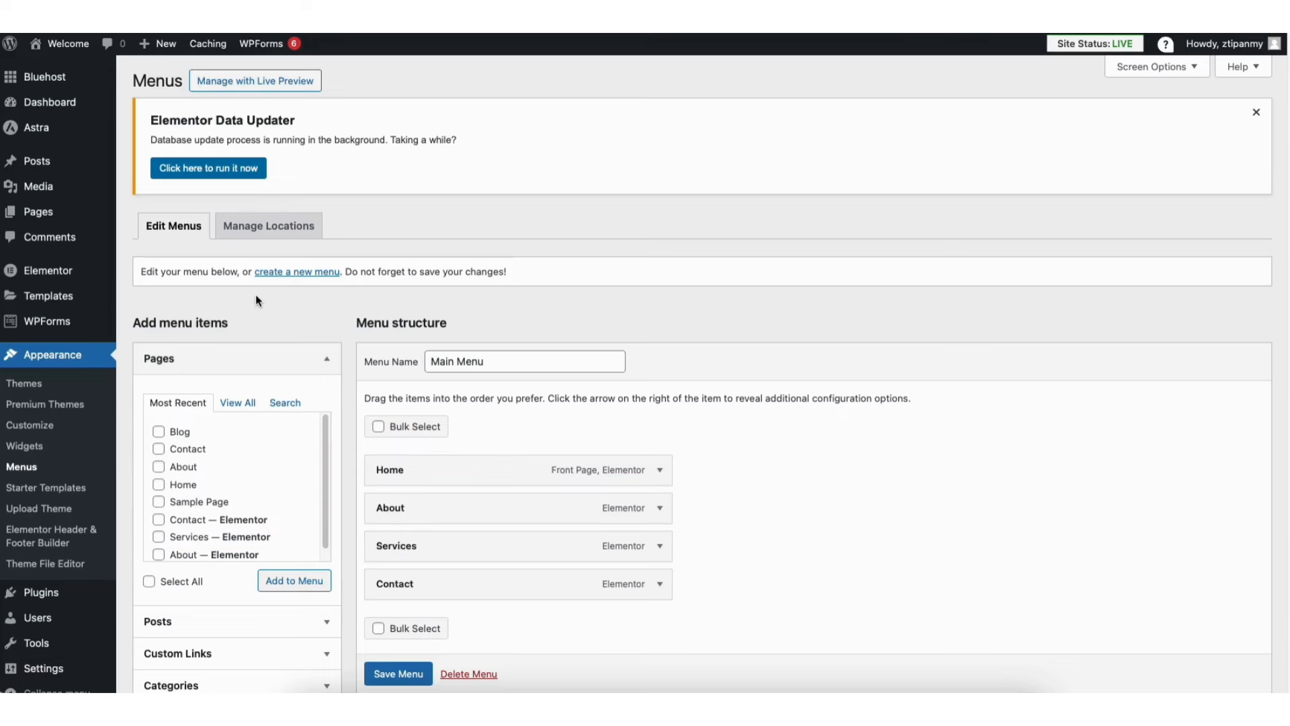
{"action": "left_click", "coordinate": [158, 502]}
{"action": "left_click", "coordinate": [279, 580]}
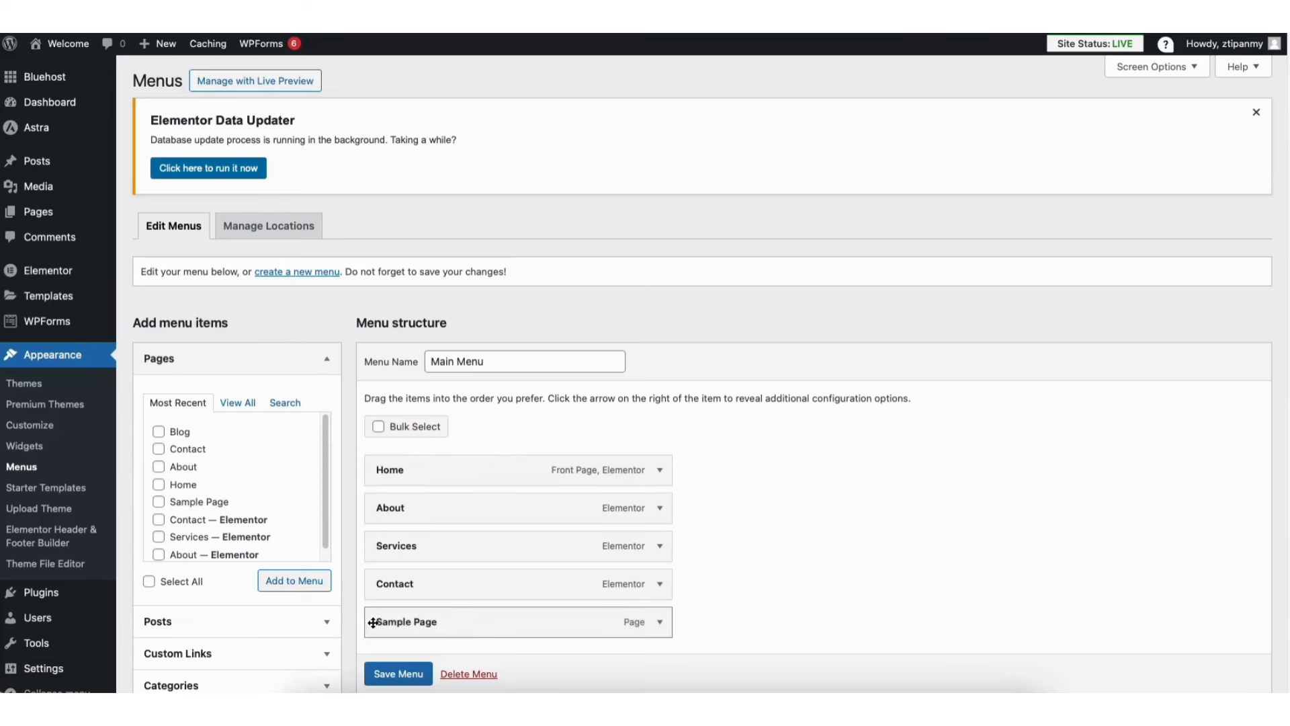
{"action": "left_click_drag", "start_coordinate": [397, 630], "coordinate": [385, 584]}
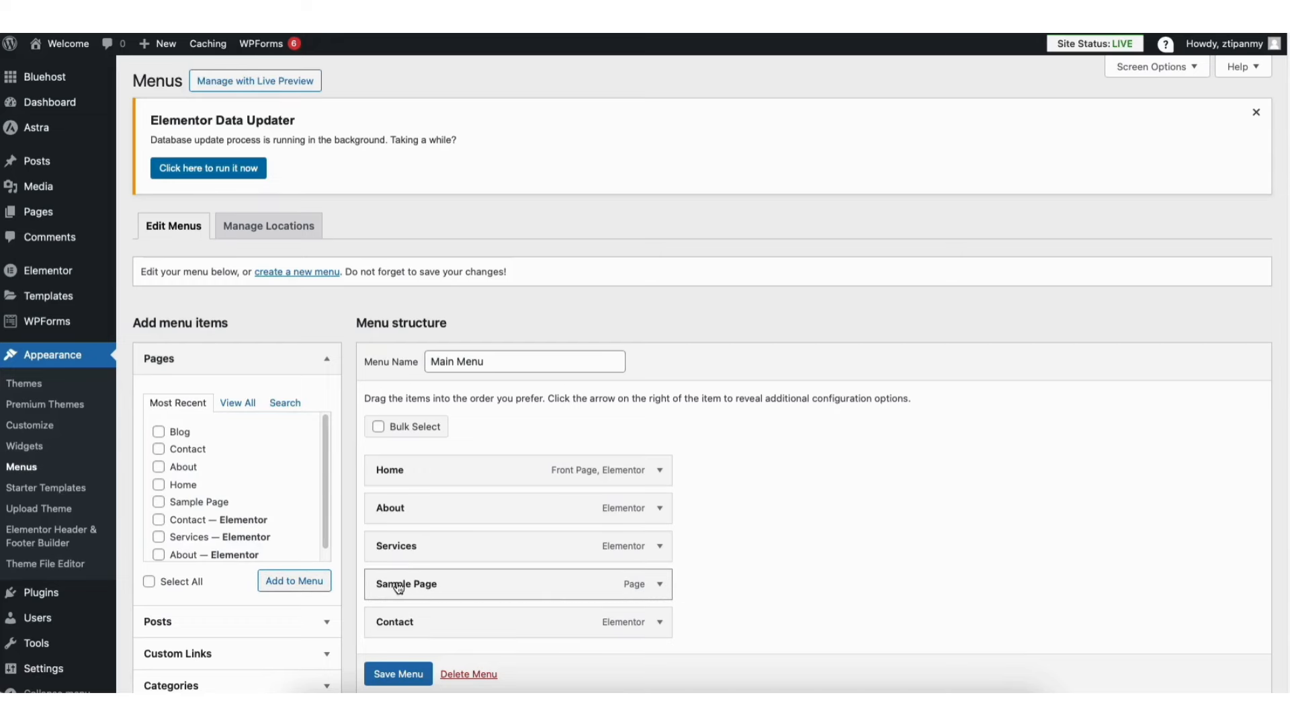
View the Sample Page menu item's settings, including its removal option, and collapse them.
{"action": "left_click", "coordinate": [659, 584]}
{"action": "scroll", "coordinate": [659, 584], "scroll_direction": "down", "scroll_amount": 3}
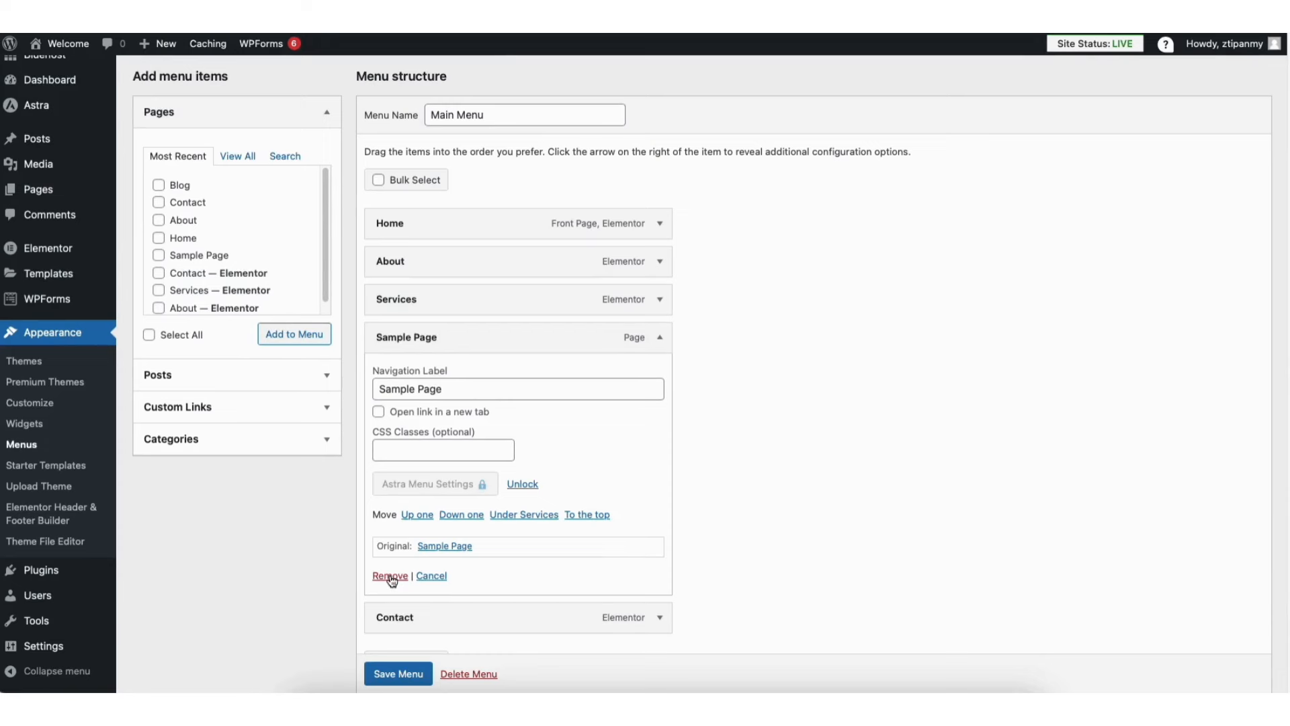
{"action": "left_click", "coordinate": [659, 338]}
{"action": "scroll", "coordinate": [1263, 201], "scroll_direction": "up", "scroll_amount": 3}
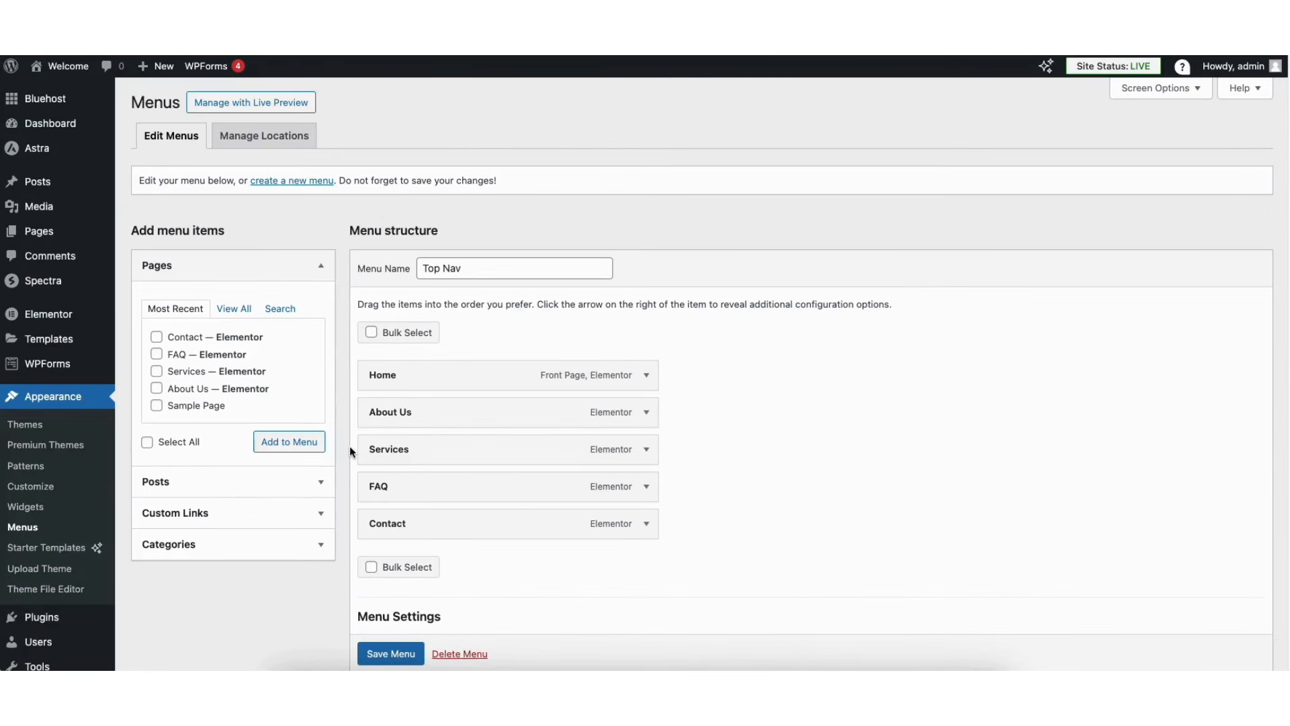
Add Sample Page twice to the Top Nav menu as sub-items under Services and save the menu.
{"action": "left_click", "coordinate": [156, 406]}
{"action": "left_click", "coordinate": [289, 442]}
{"action": "left_click_drag", "start_coordinate": [391, 560], "coordinate": [415, 487]}
{"action": "left_click", "coordinate": [157, 405]}
{"action": "left_click", "coordinate": [283, 444]}
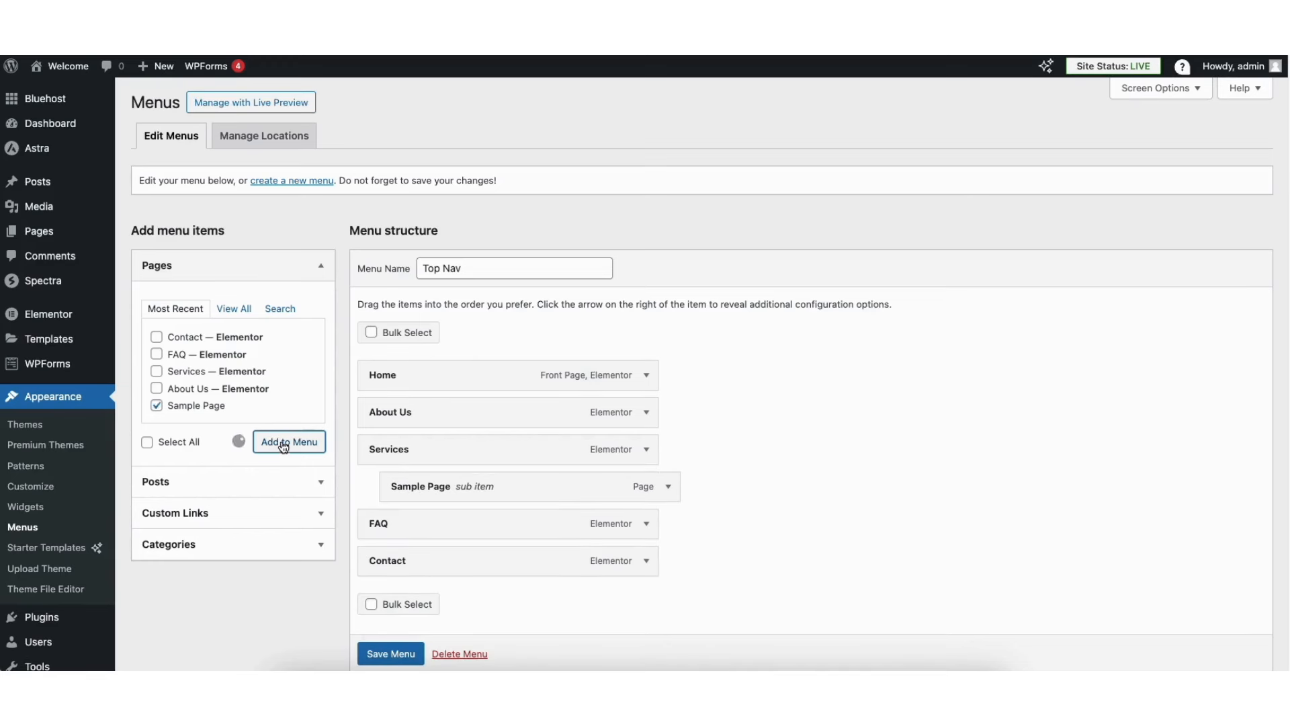
{"action": "left_click_drag", "start_coordinate": [393, 601], "coordinate": [417, 518]}
{"action": "left_click", "coordinate": [387, 654]}
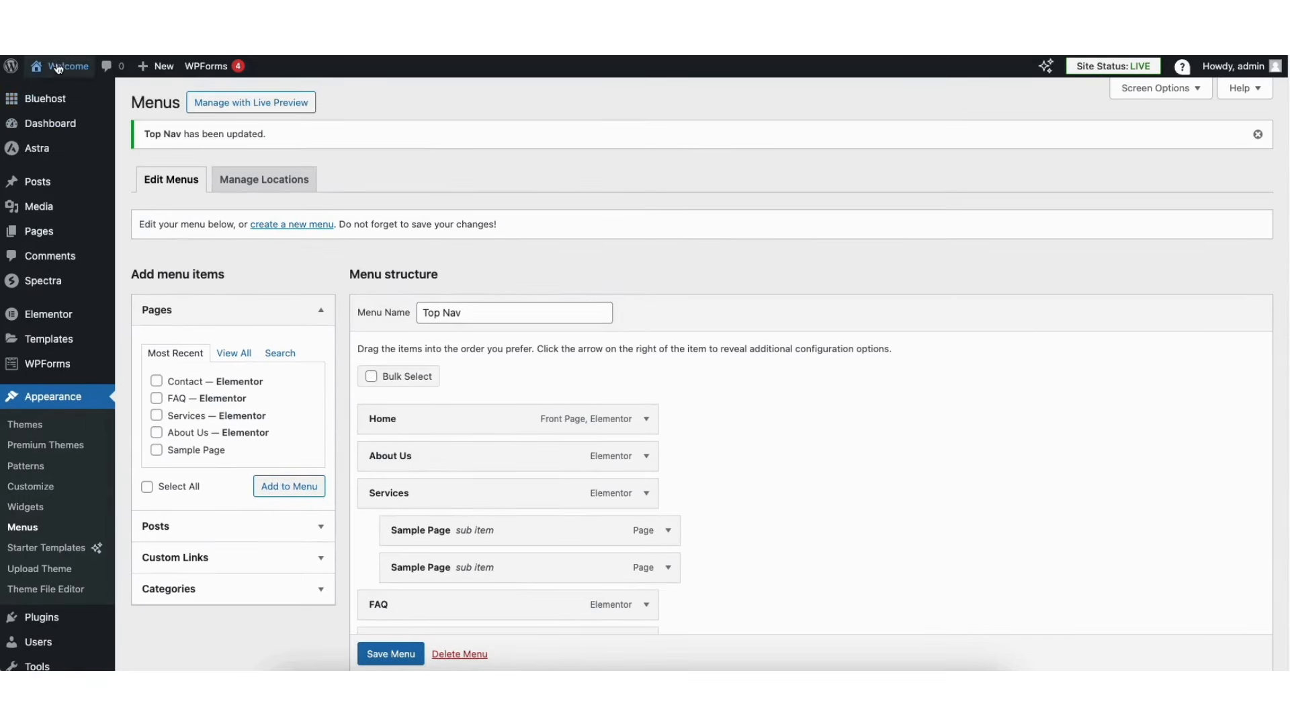
Visit the live site to check the Services submenu in the navigation.
{"action": "mouse_move", "coordinate": [58, 68]}
{"action": "left_click", "coordinate": [51, 91]}
{"action": "mouse_move", "coordinate": [793, 125]}
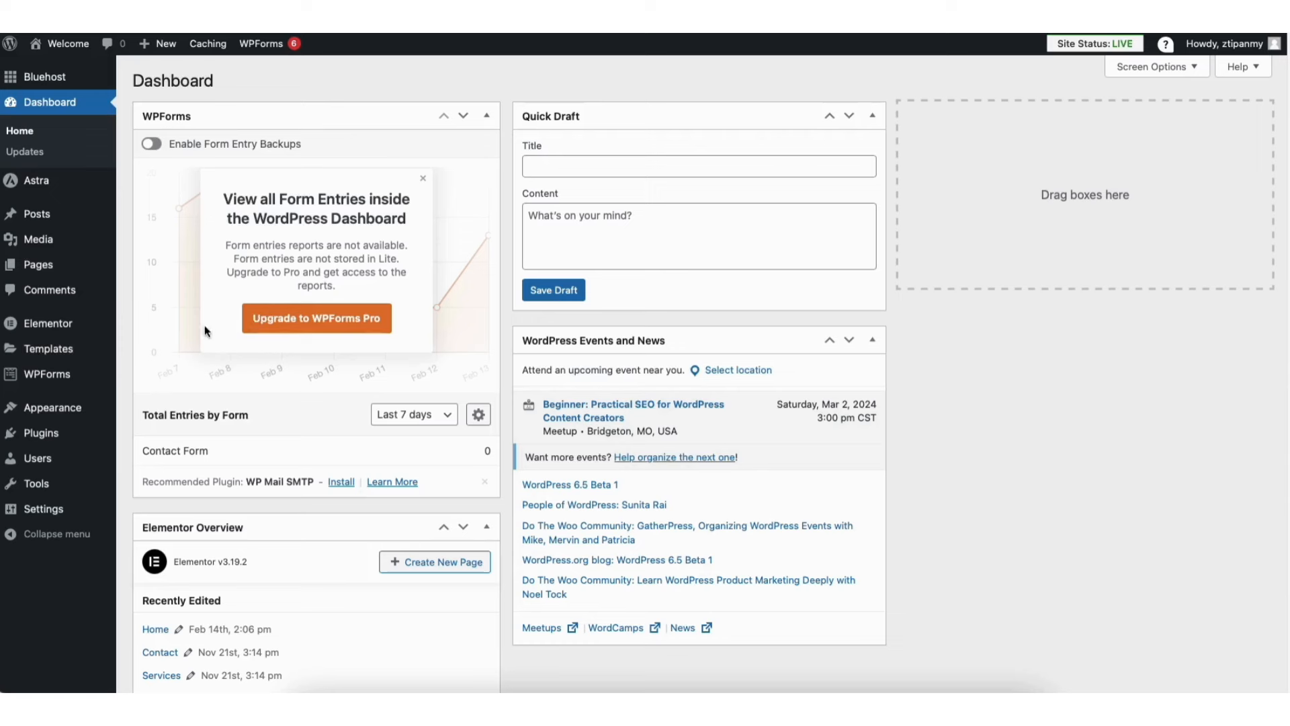
Open the theme Customizer's Footer Builder and expand the text block of Widget 3 for editing.
{"action": "mouse_move", "coordinate": [54, 413]}
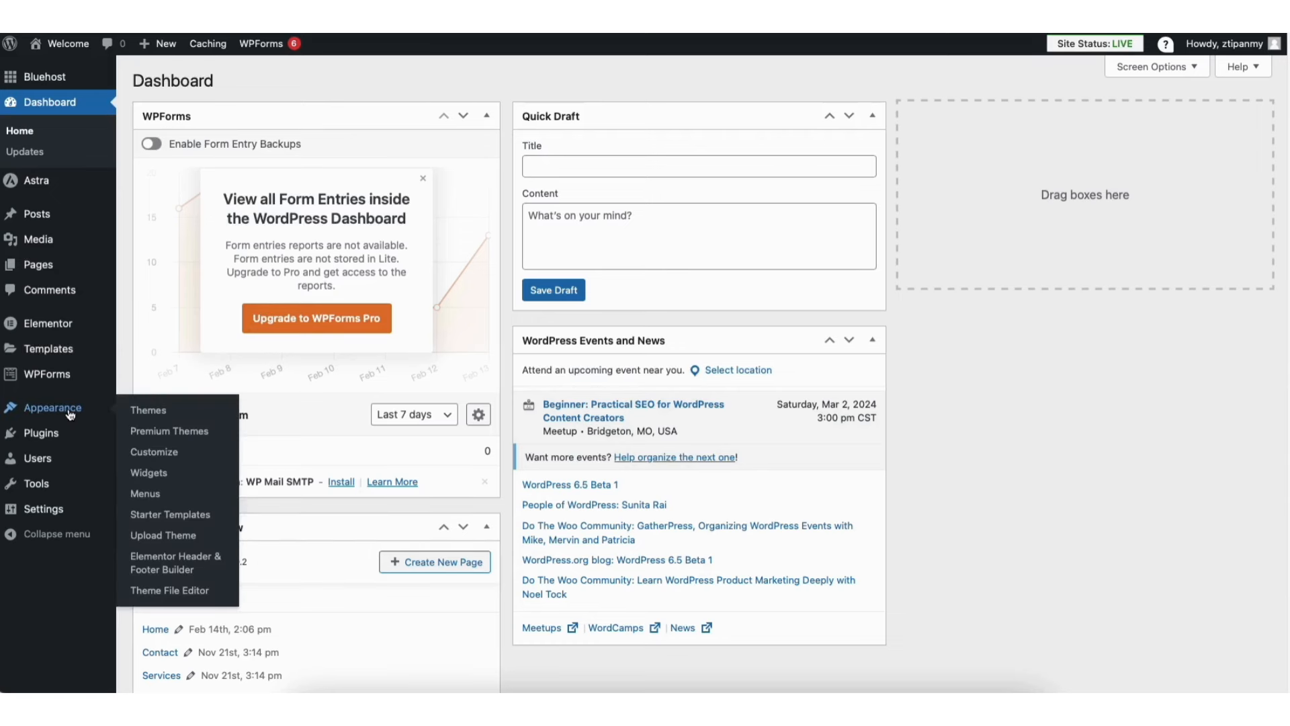
{"action": "left_click", "coordinate": [151, 451]}
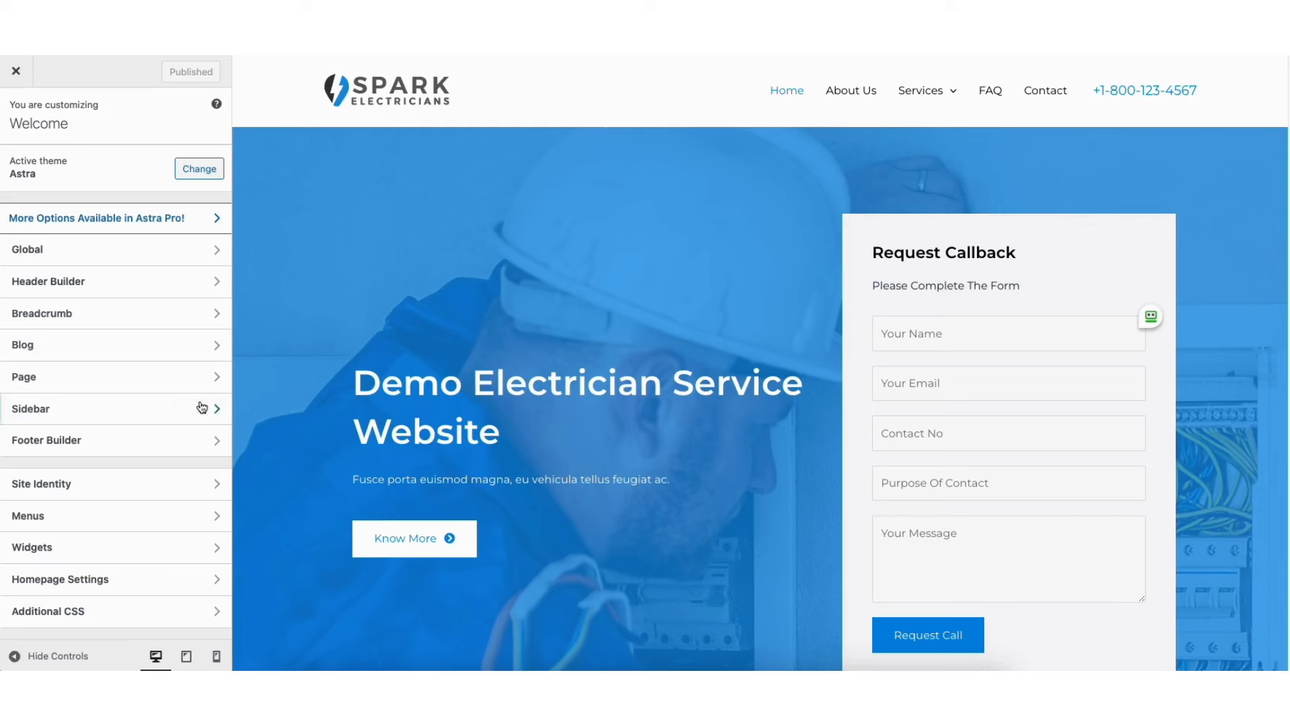
{"action": "left_click", "coordinate": [112, 445]}
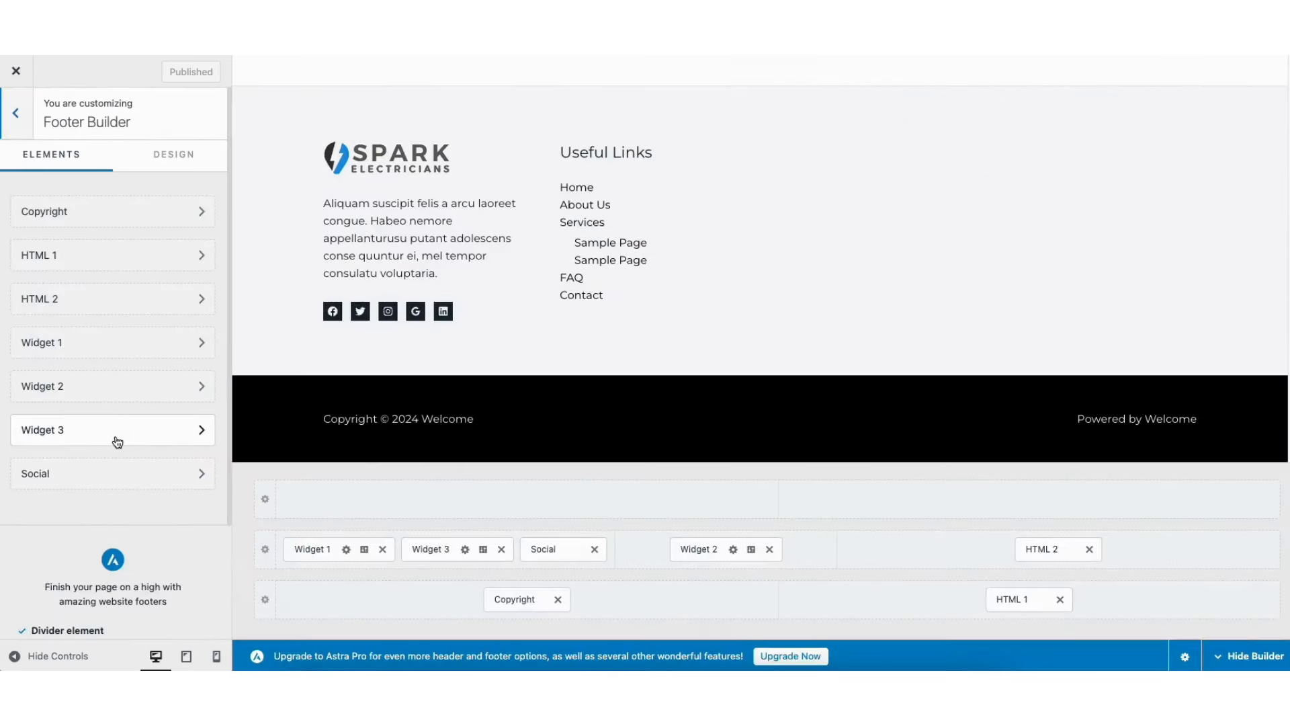
{"action": "left_click", "coordinate": [118, 441]}
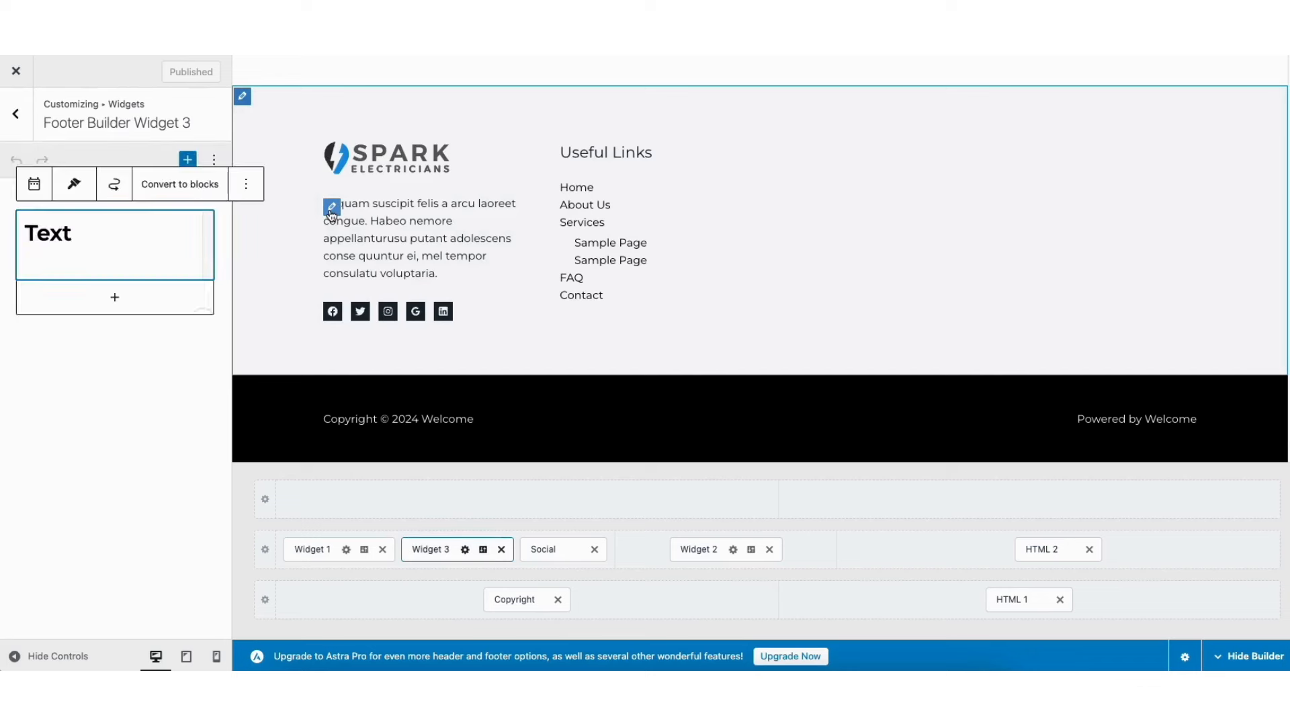
{"action": "left_click", "coordinate": [59, 235]}
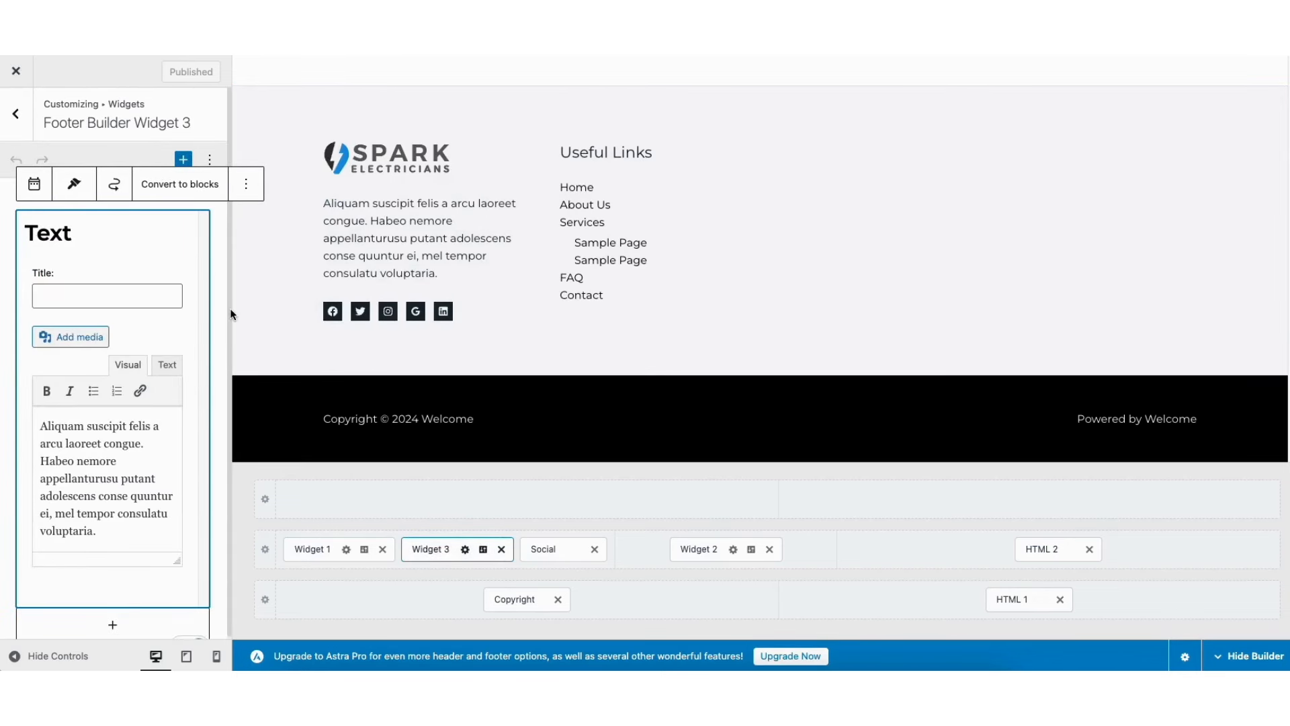
View the footer's Widget 1 settings and the general and design options of the Social Icons element.
{"action": "left_click", "coordinate": [364, 550]}
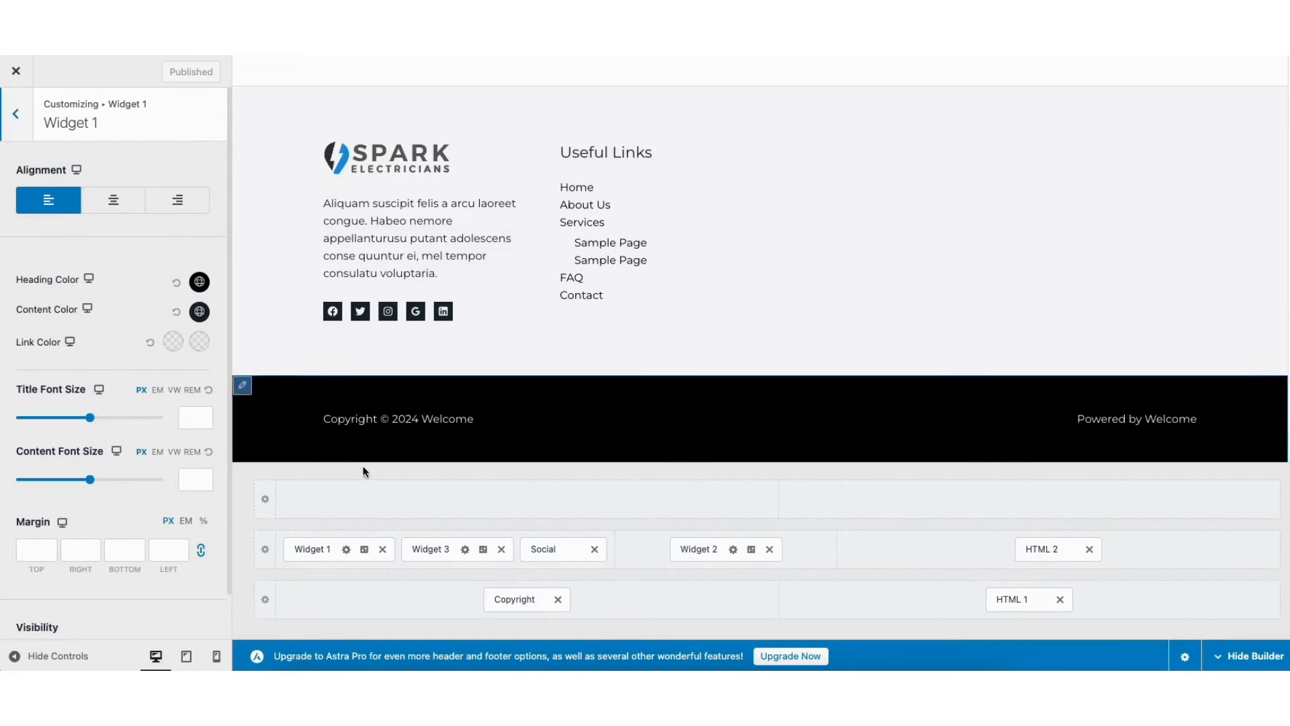
{"action": "left_click", "coordinate": [332, 313]}
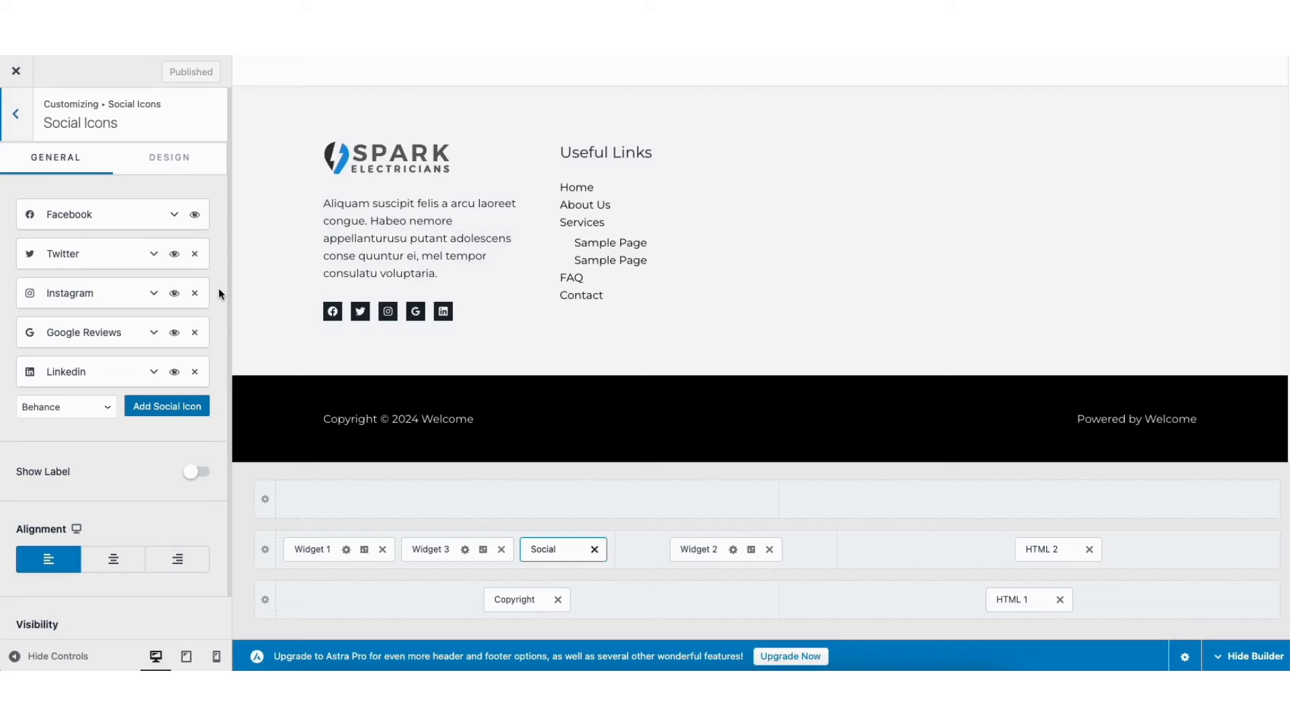
{"action": "left_click", "coordinate": [168, 158]}
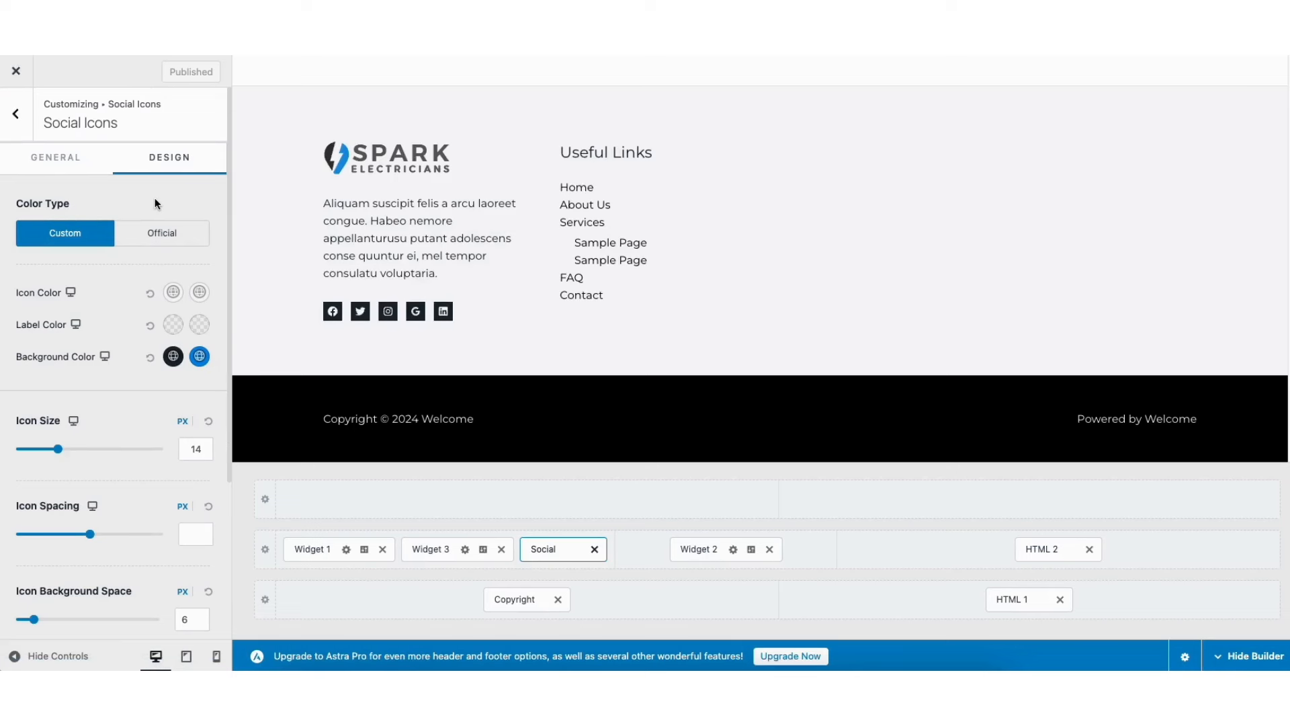
Remove the Social element from the footer, set the Primary Footer to 2 columns, and check which elements the row above offers.
{"action": "left_click", "coordinate": [594, 550]}
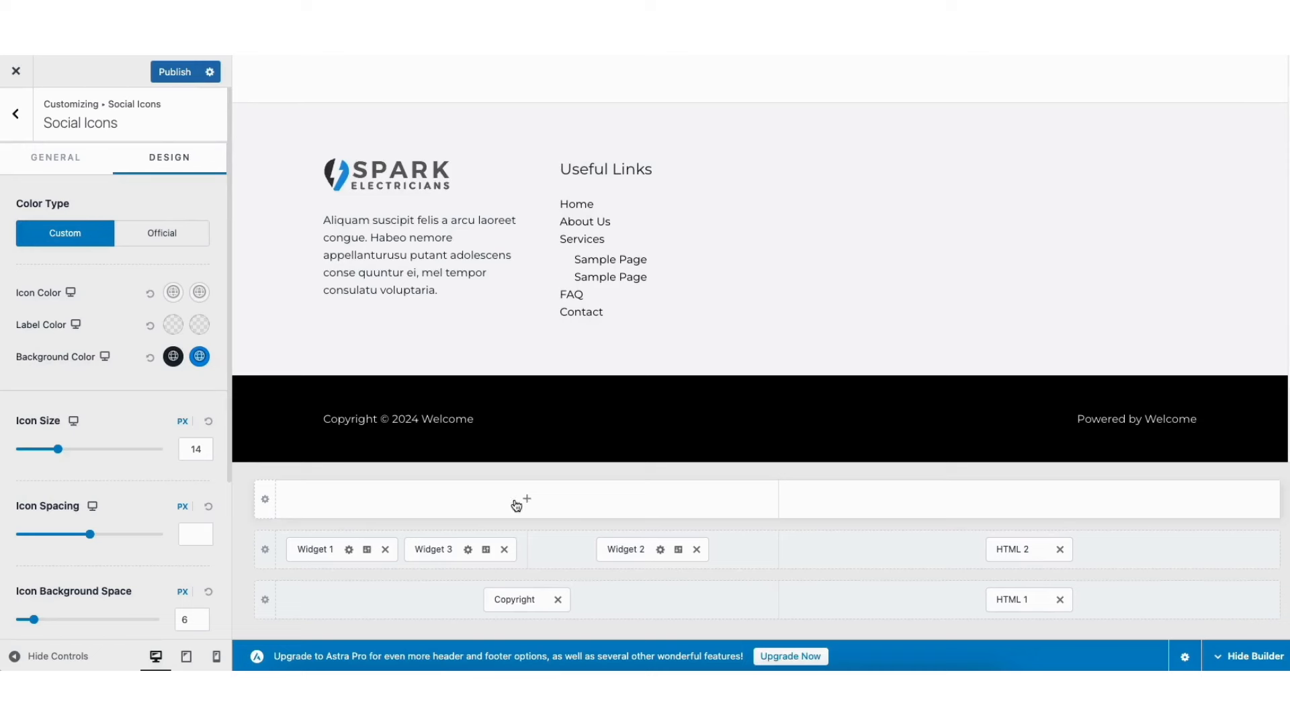
{"action": "left_click", "coordinate": [244, 117]}
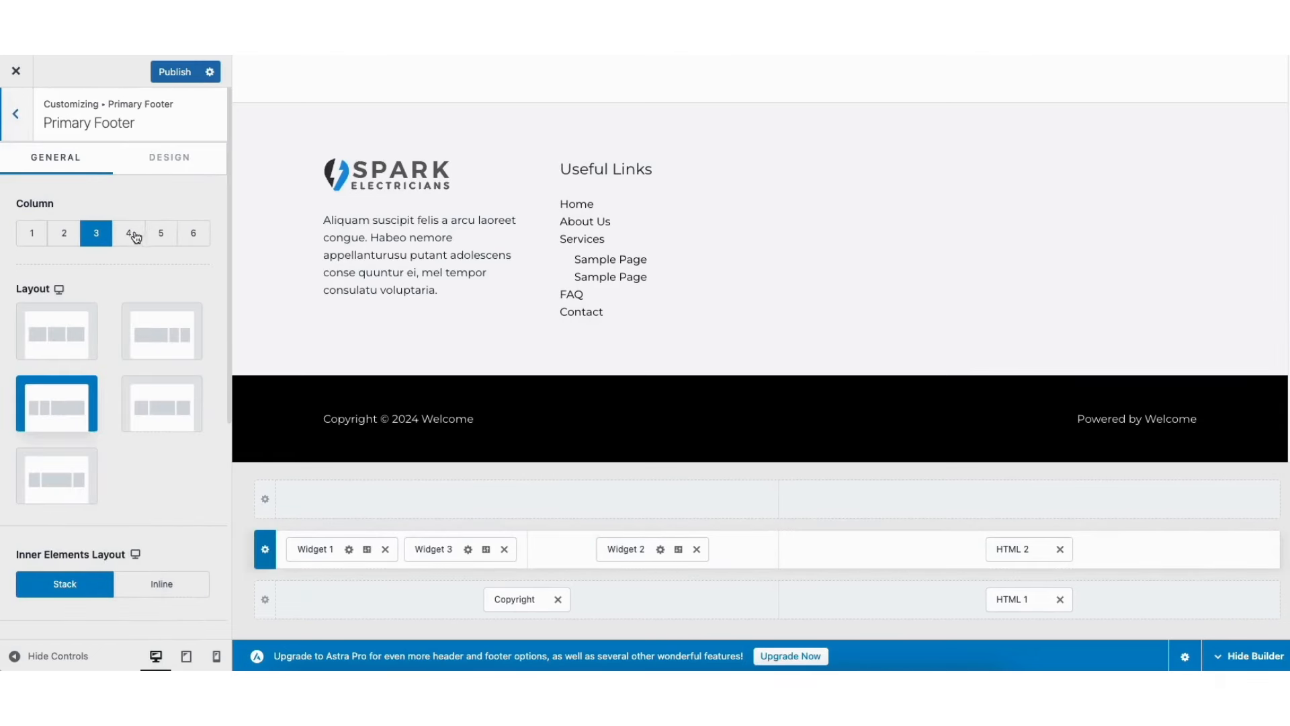
{"action": "left_click", "coordinate": [66, 234]}
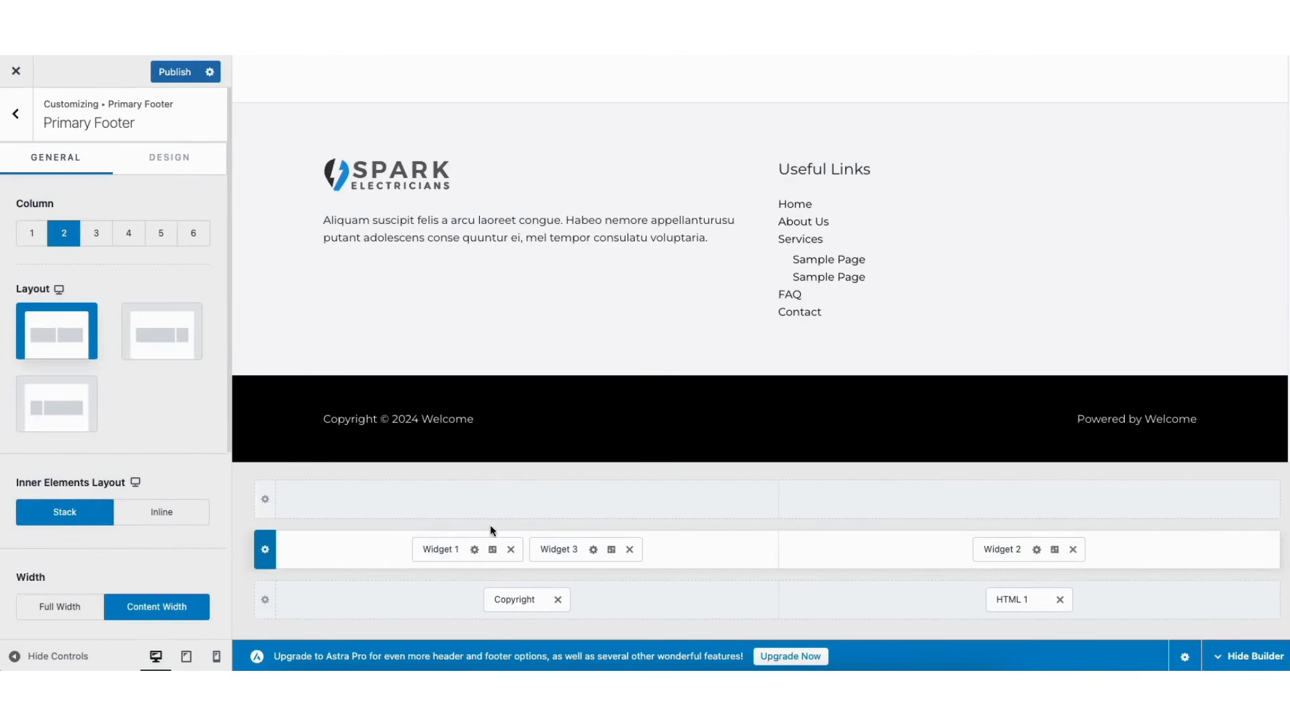
{"action": "left_click", "coordinate": [526, 503]}
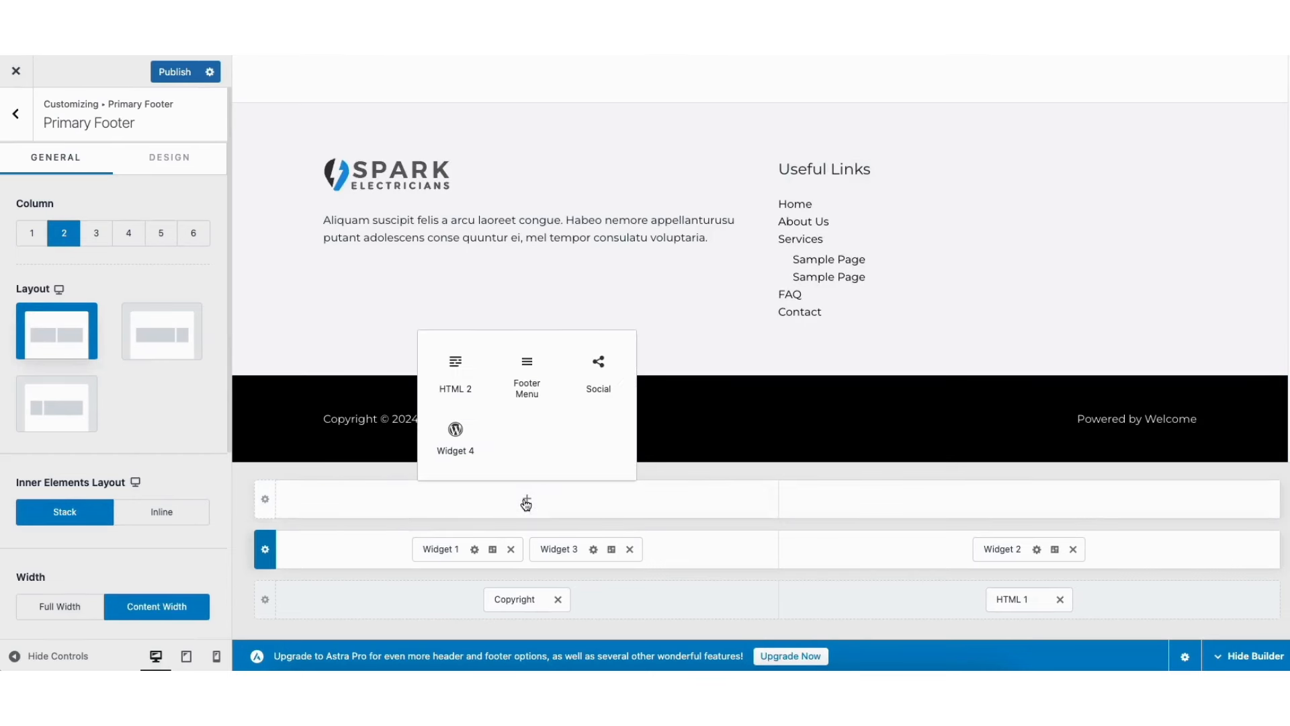
{"action": "left_click", "coordinate": [401, 470]}
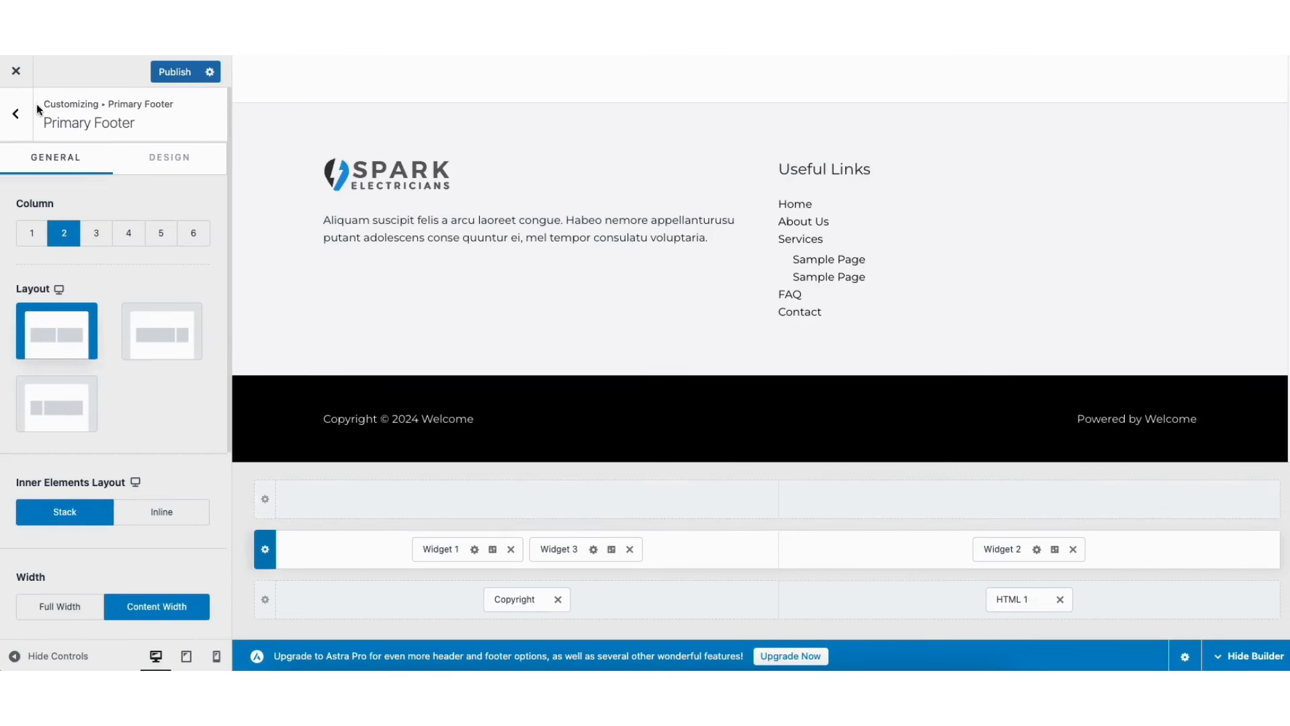
Return to the main Customizer options, inspect the header's phone number button settings, and remove that Button from the header.
{"action": "left_click", "coordinate": [17, 117]}
{"action": "left_click", "coordinate": [16, 115]}
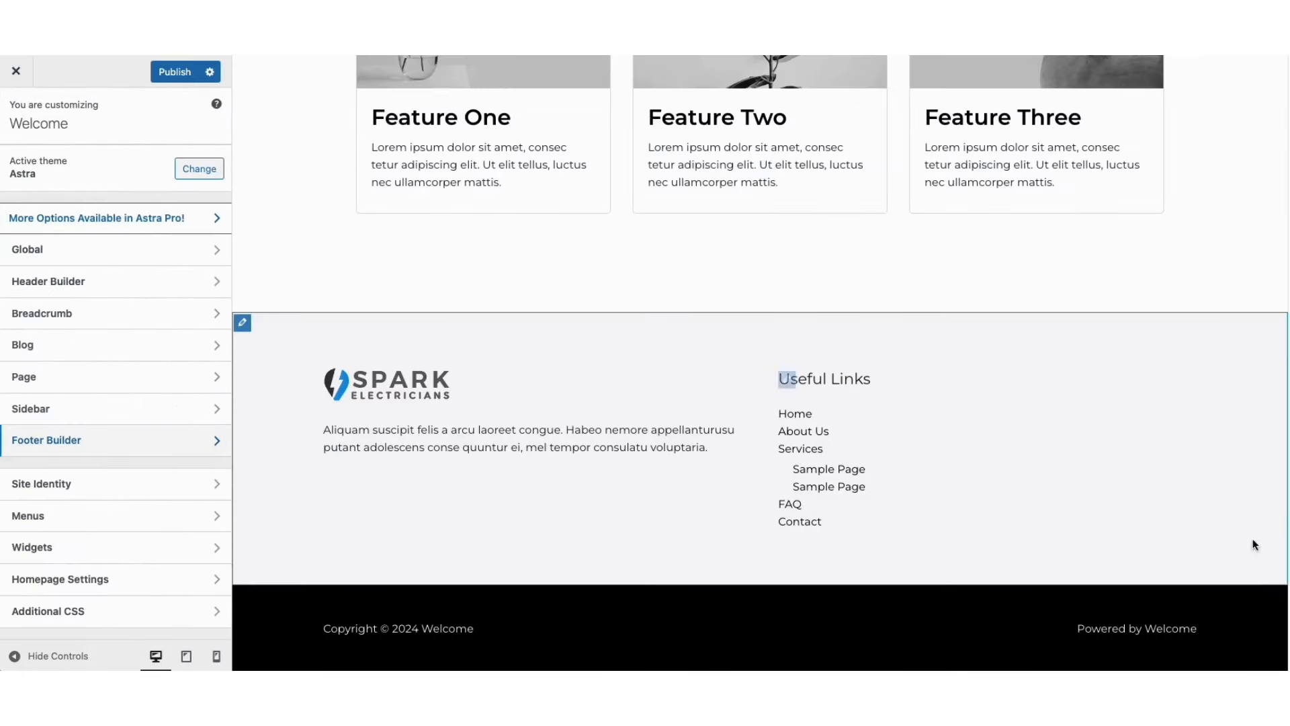
{"action": "scroll", "coordinate": [1224, 183], "scroll_direction": "up", "scroll_amount": 20}
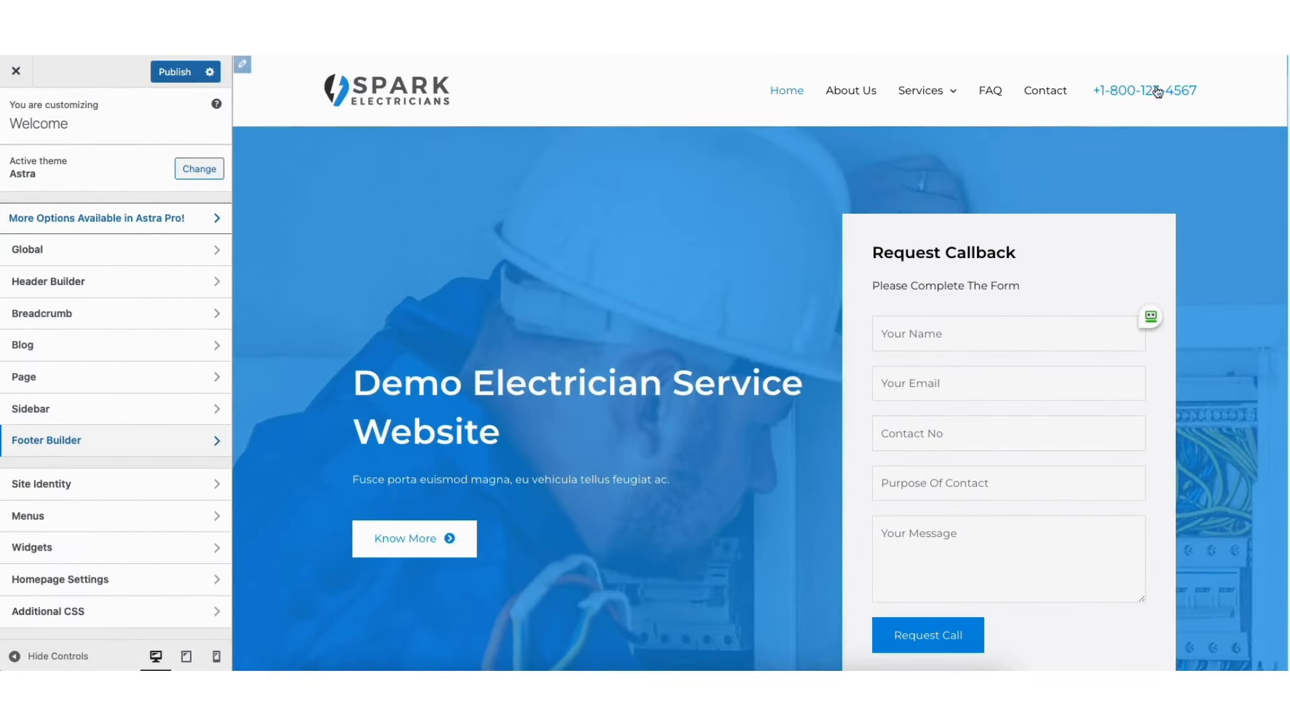
{"action": "mouse_move", "coordinate": [1102, 73]}
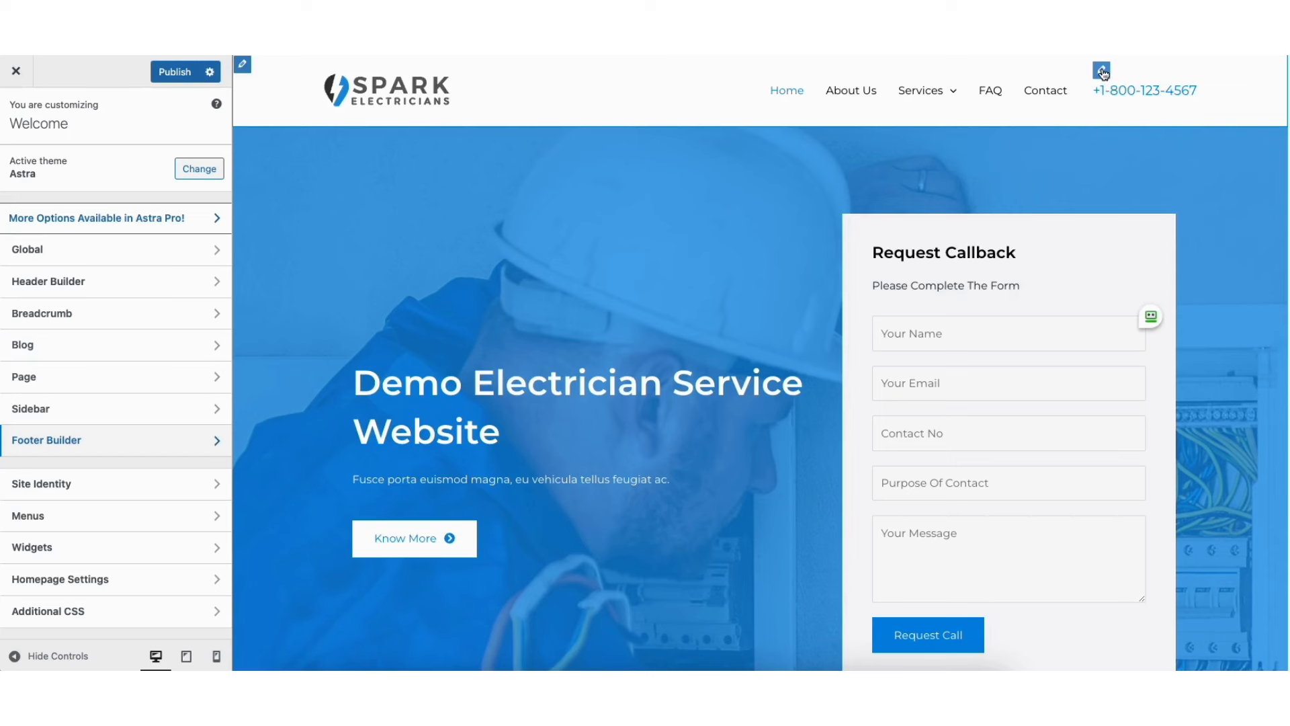
{"action": "left_click", "coordinate": [1102, 70]}
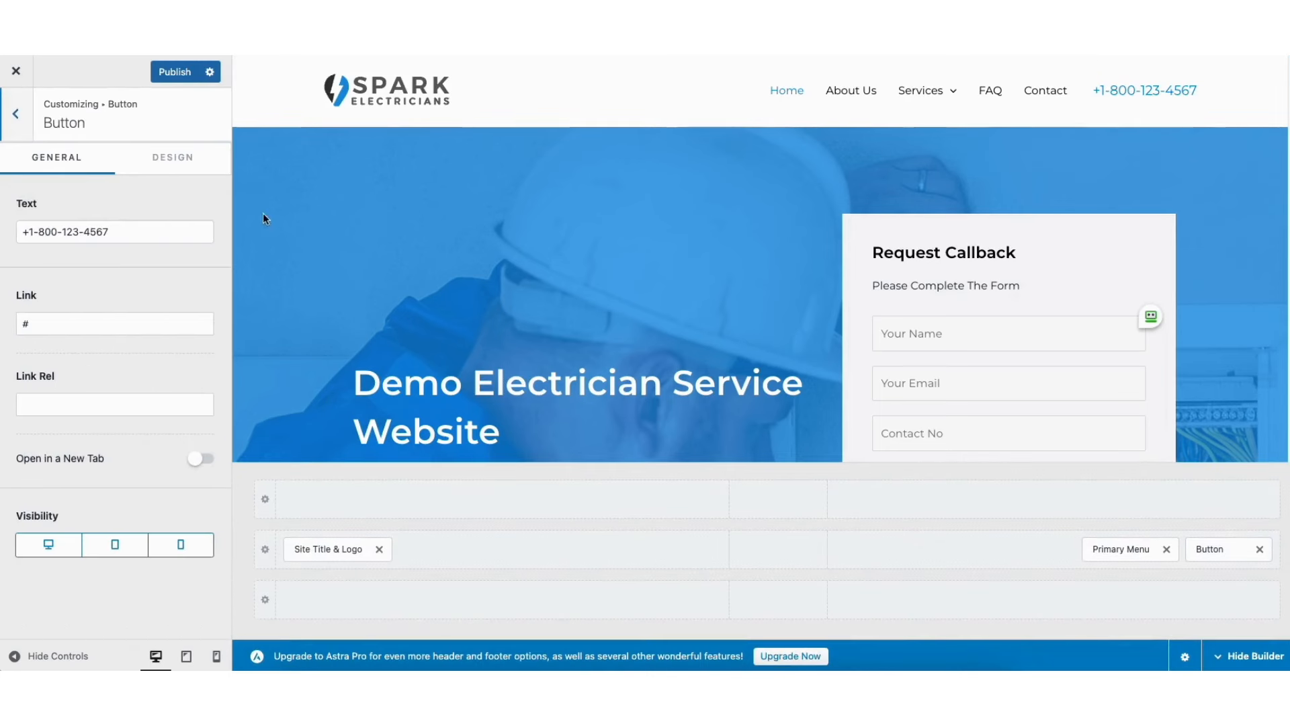
{"action": "left_click_drag", "start_coordinate": [22, 231], "coordinate": [127, 230]}
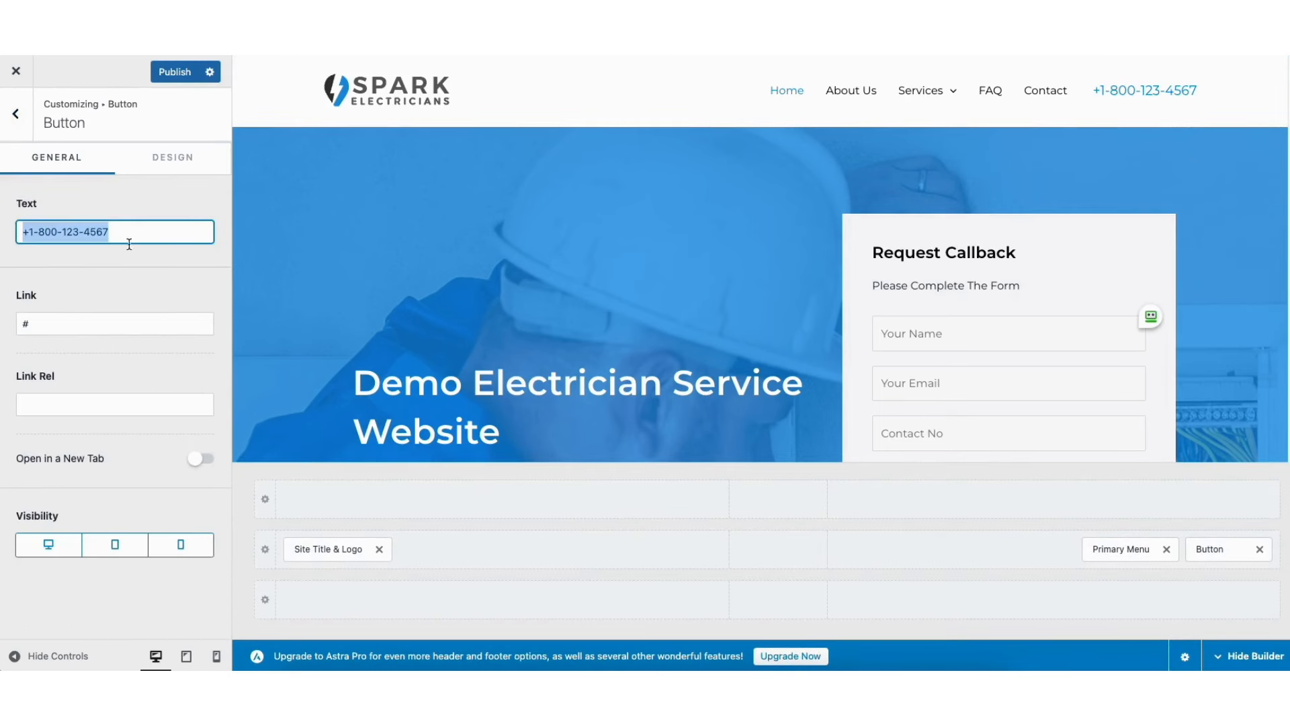
{"action": "left_click", "coordinate": [131, 260]}
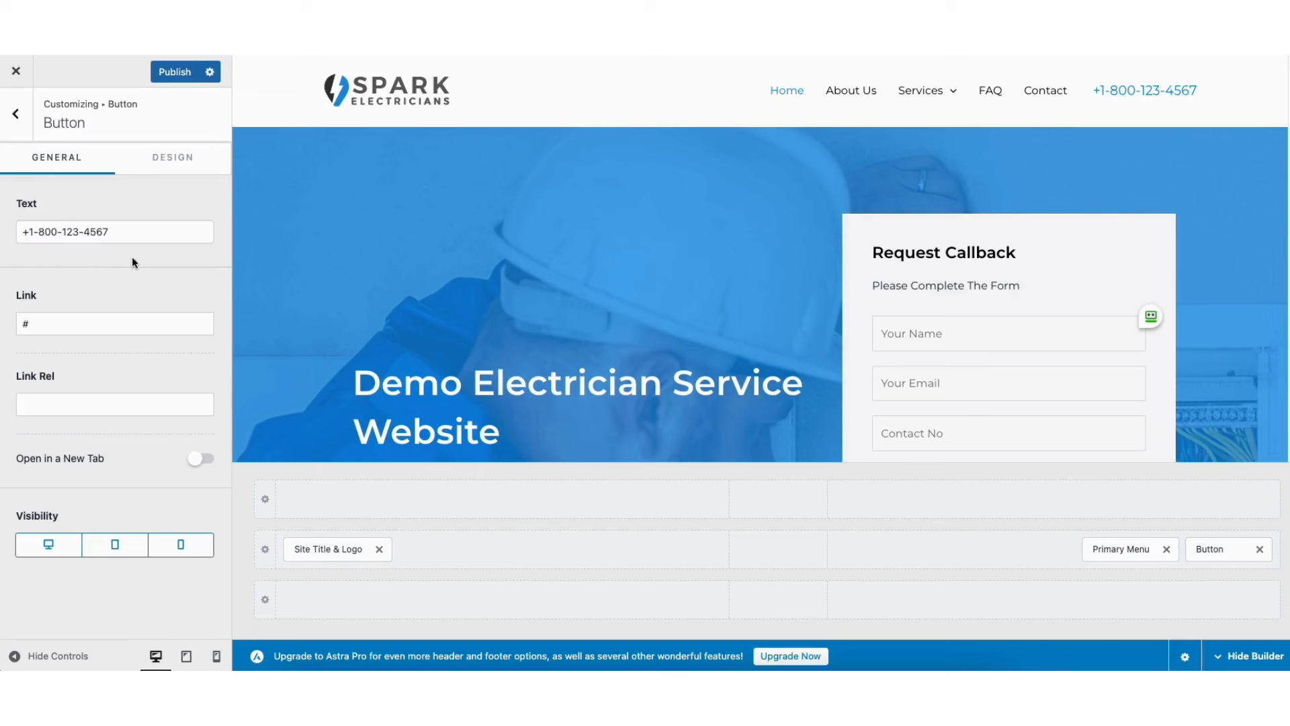
{"action": "left_click", "coordinate": [1260, 549]}
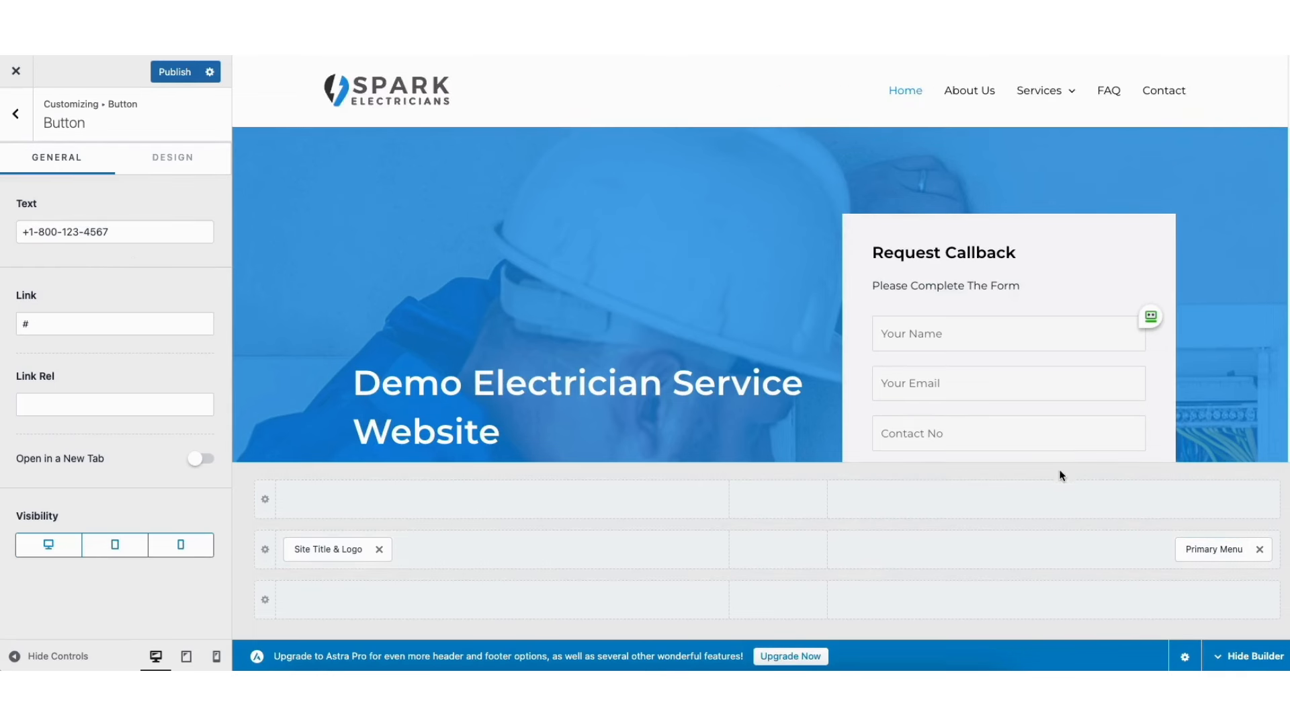
Try the Primary Menu in the center section of the header's main row, and return it to the section opposite the logo.
{"action": "left_click_drag", "start_coordinate": [1220, 549], "coordinate": [788, 561]}
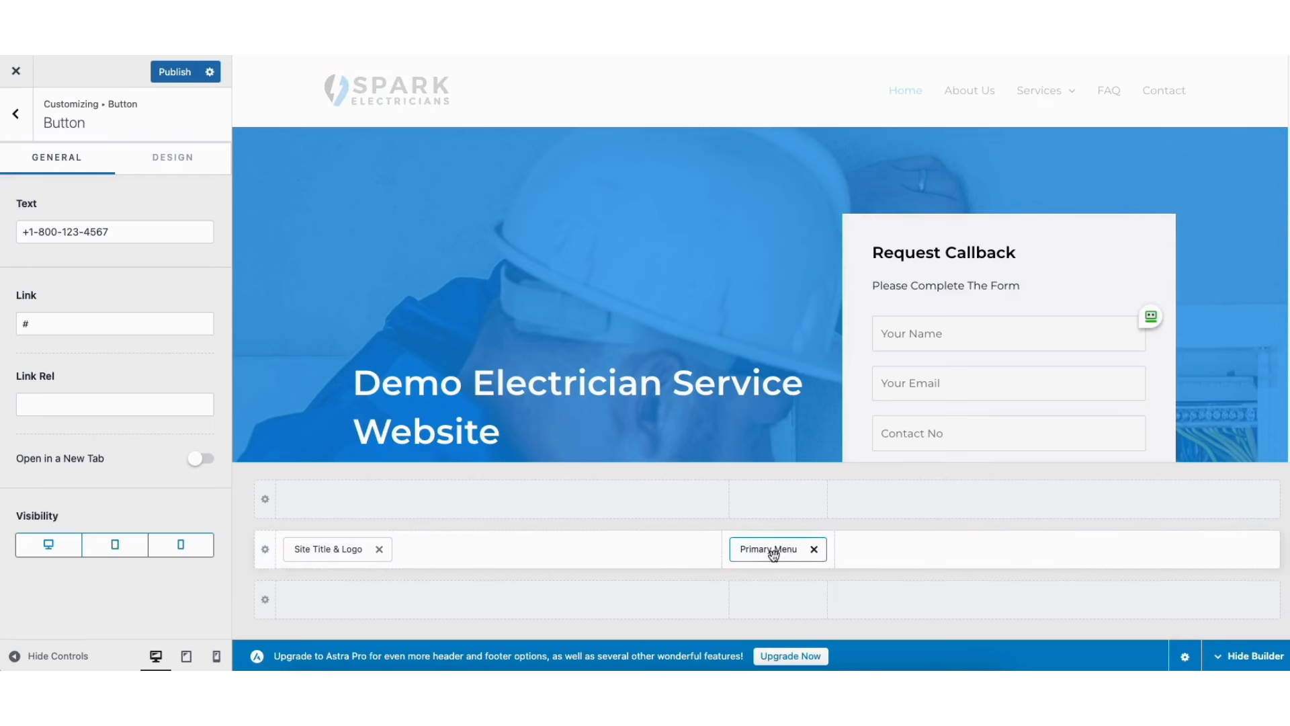
{"action": "left_click_drag", "start_coordinate": [773, 555], "coordinate": [1203, 559]}
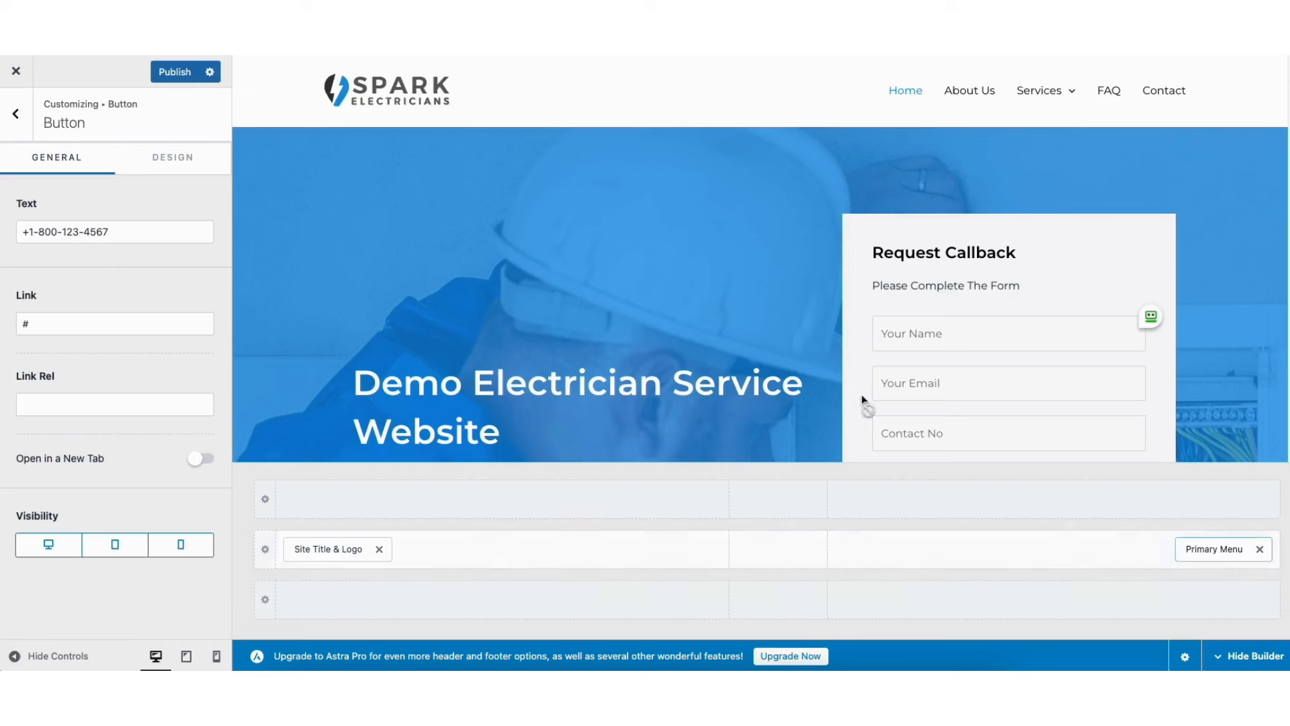
View the general and design options of the header's Site Title & Logo element, and return to the main Customizer options.
{"action": "left_click", "coordinate": [333, 89]}
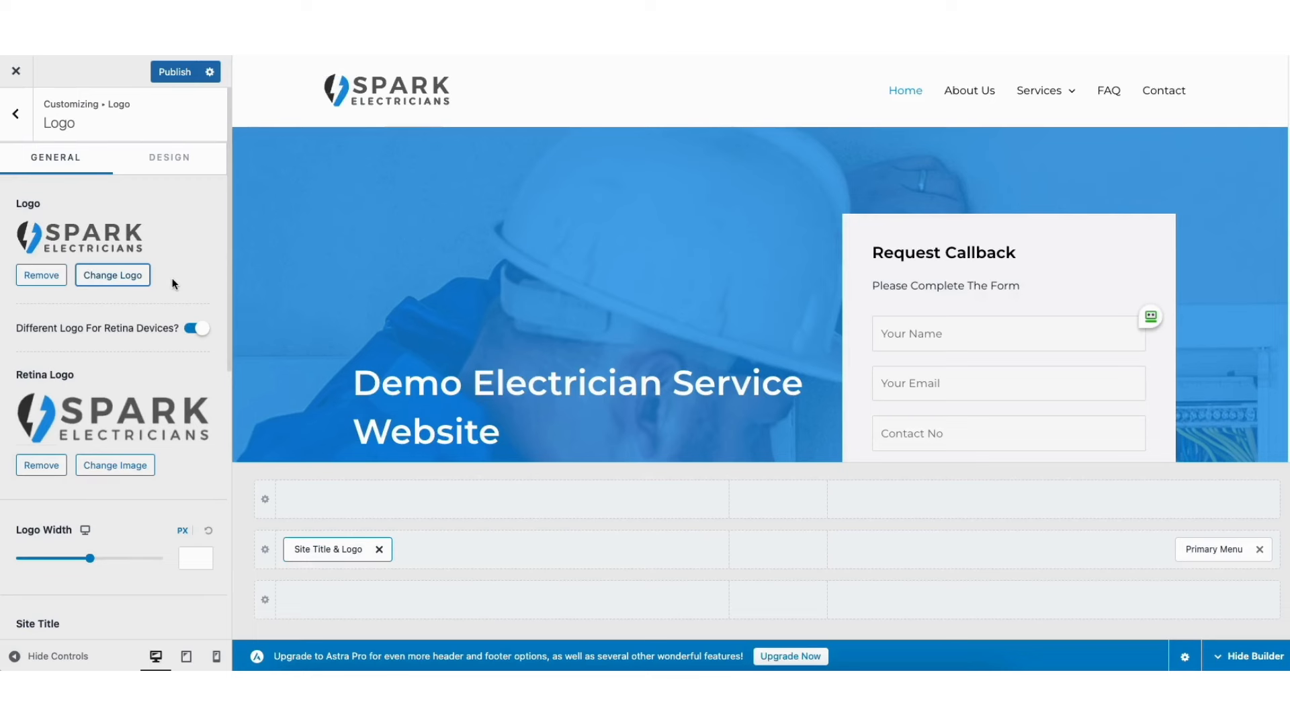
{"action": "scroll", "coordinate": [230, 285], "scroll_direction": "down", "scroll_amount": 5}
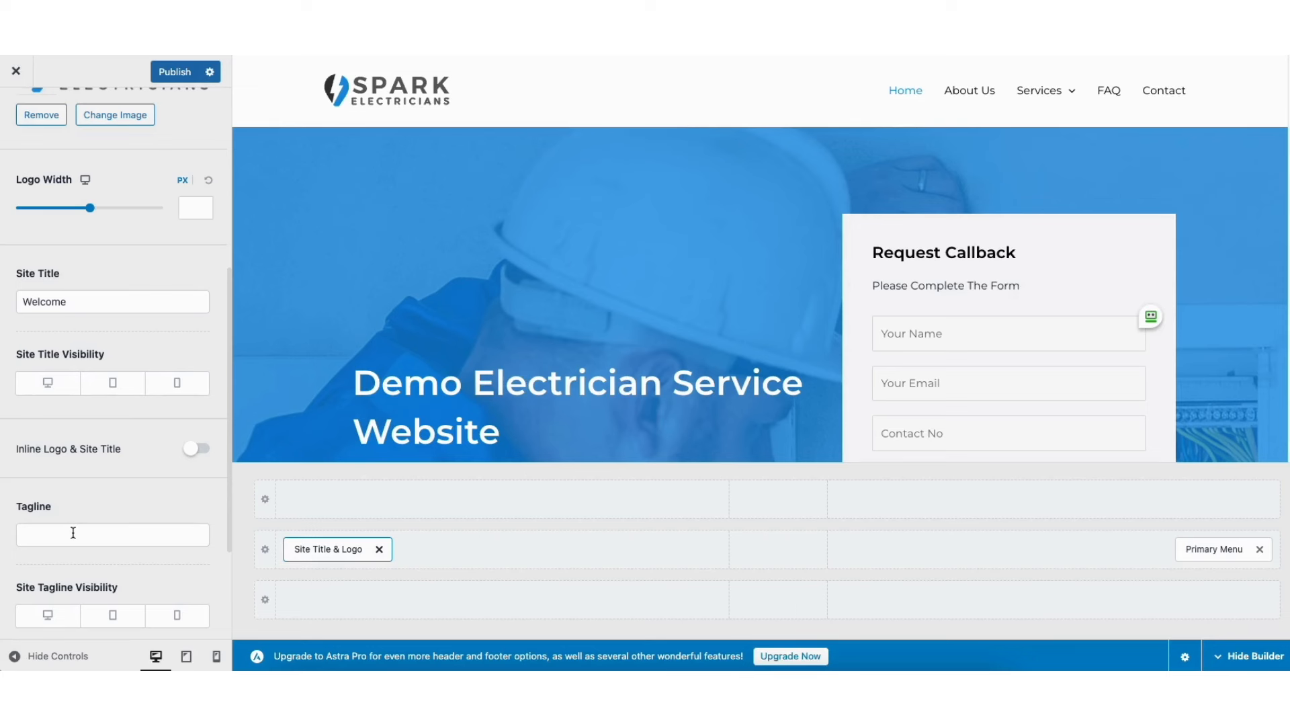
{"action": "left_click_drag", "start_coordinate": [228, 409], "coordinate": [219, 243]}
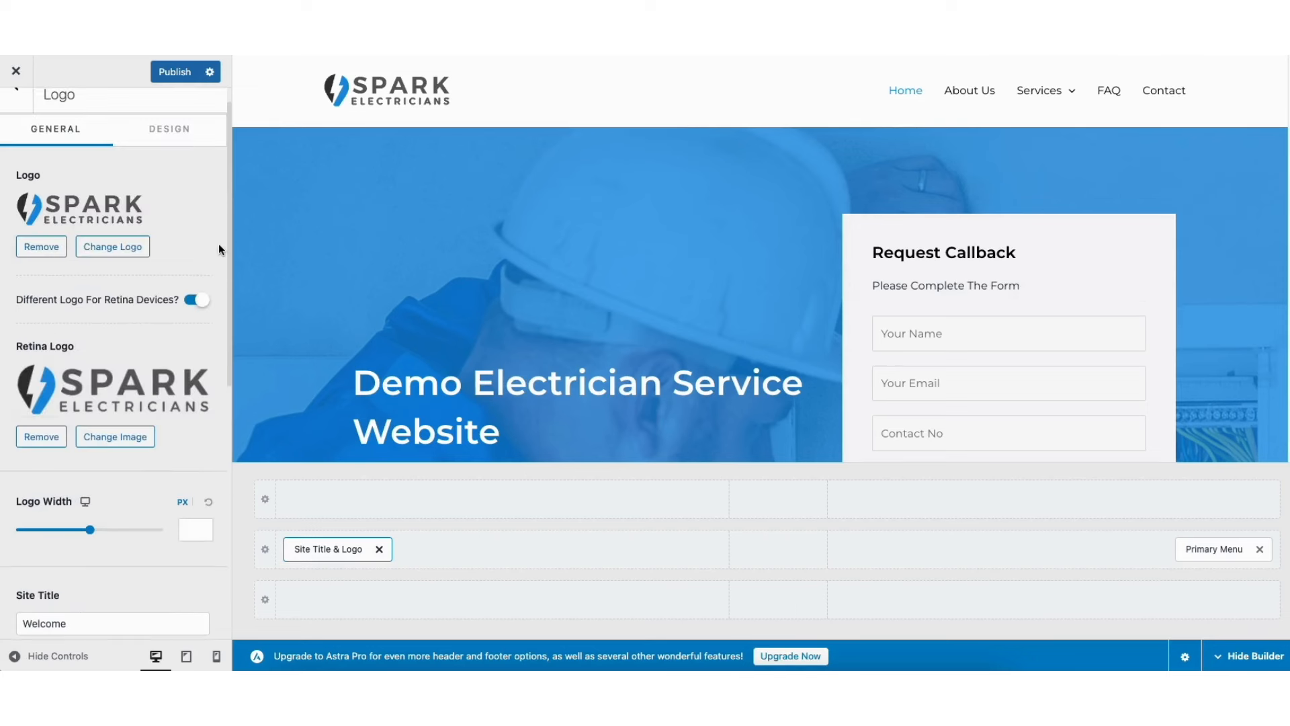
{"action": "left_click", "coordinate": [181, 131]}
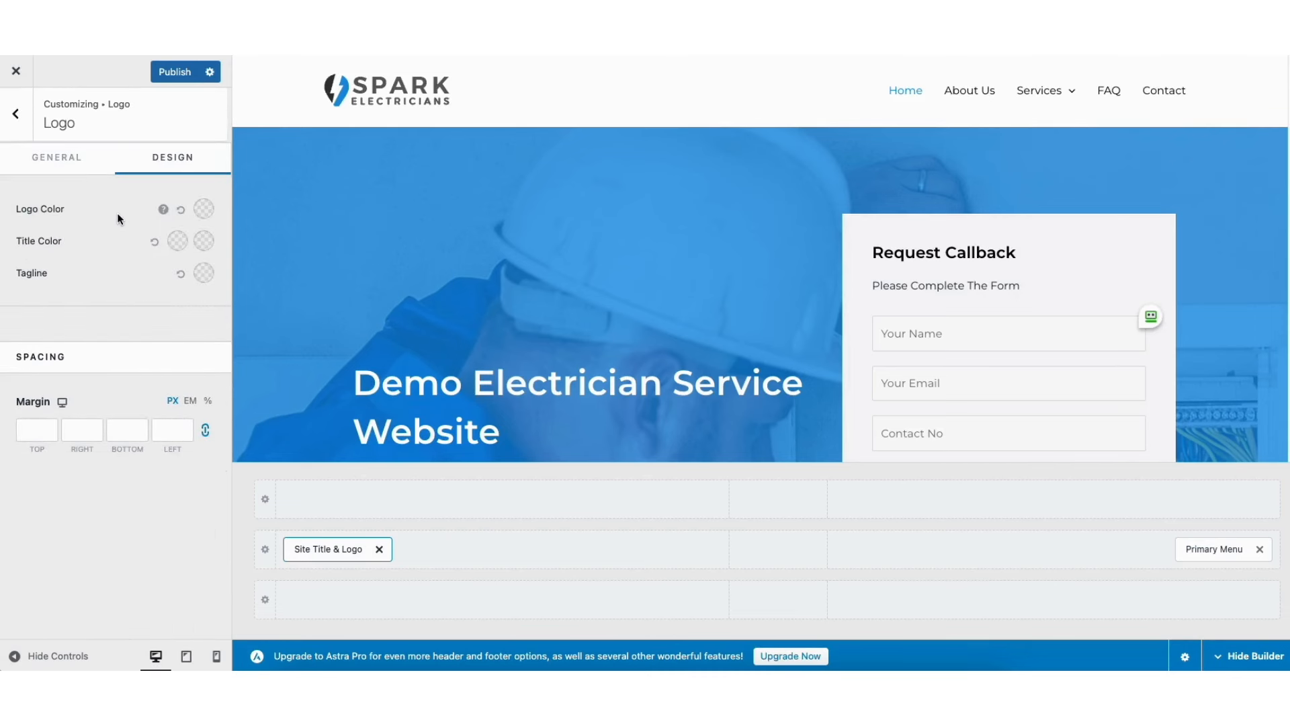
{"action": "left_click", "coordinate": [16, 115]}
{"action": "left_click", "coordinate": [17, 118]}
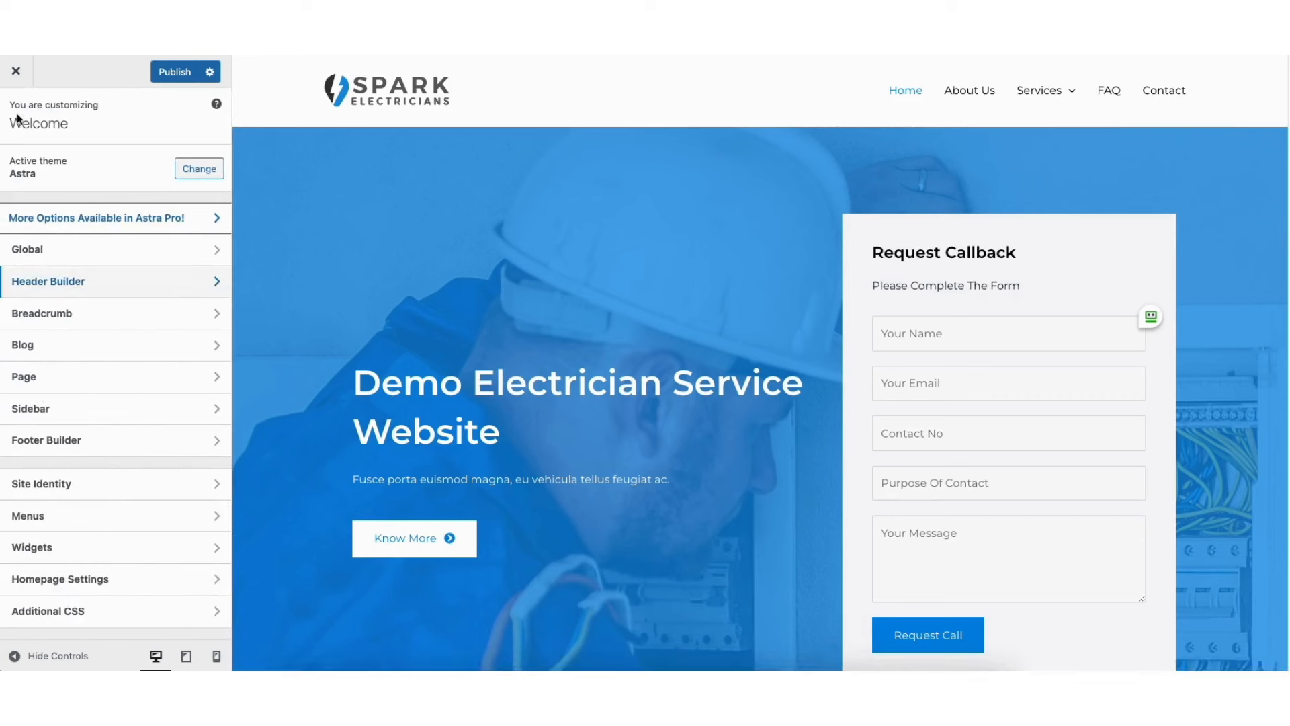
Look through the Site Identity options and the Global settings for typography, colors and buttons.
{"action": "left_click", "coordinate": [78, 485]}
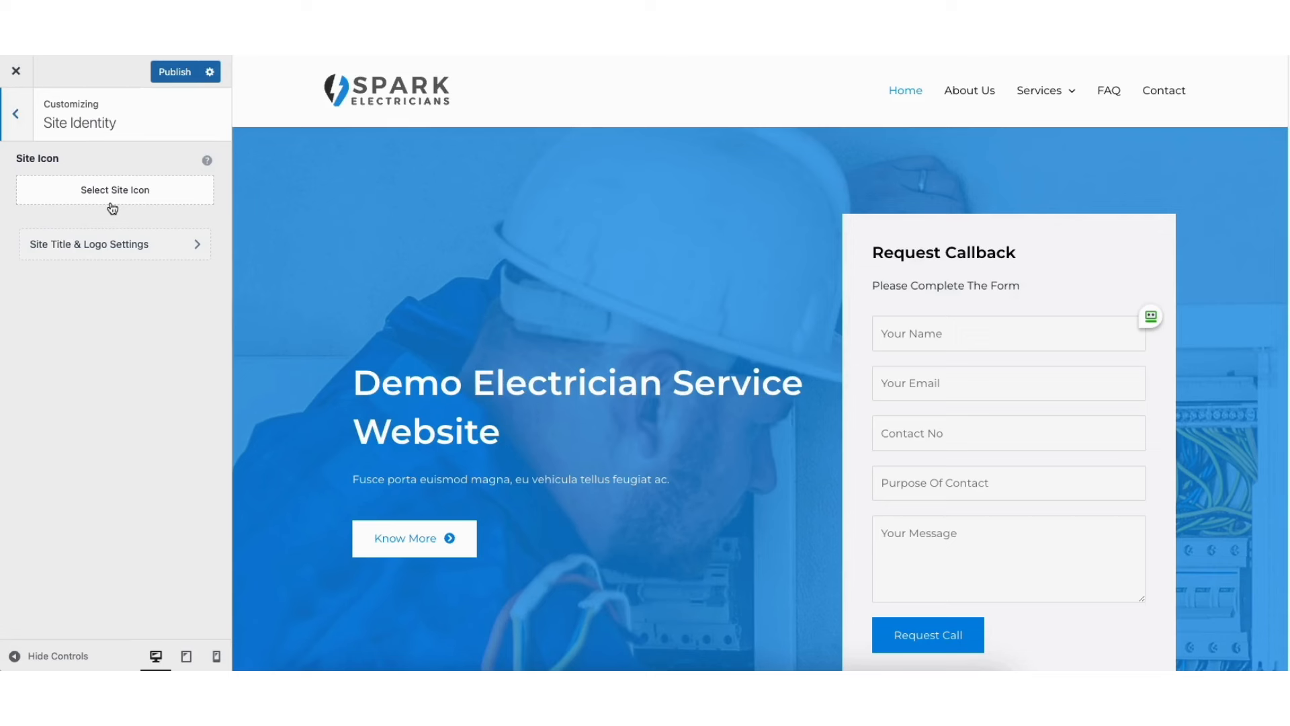
{"action": "left_click", "coordinate": [17, 117]}
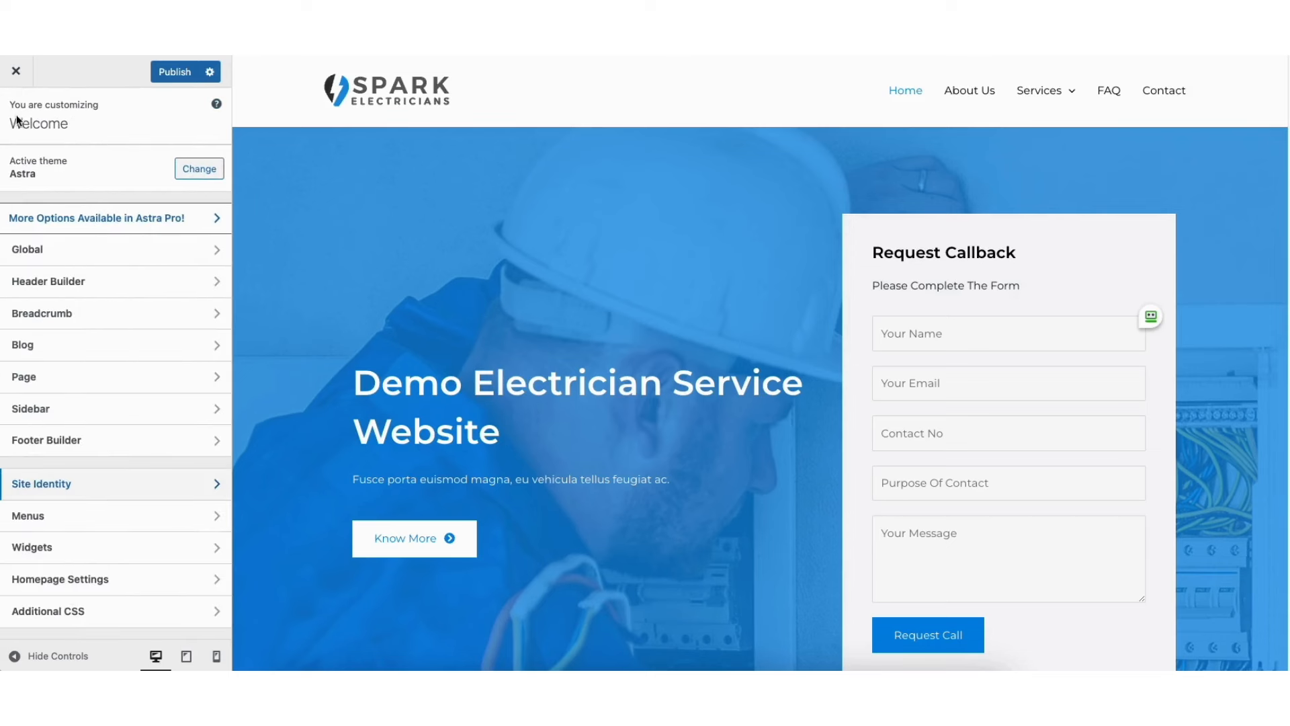
{"action": "left_click", "coordinate": [124, 254]}
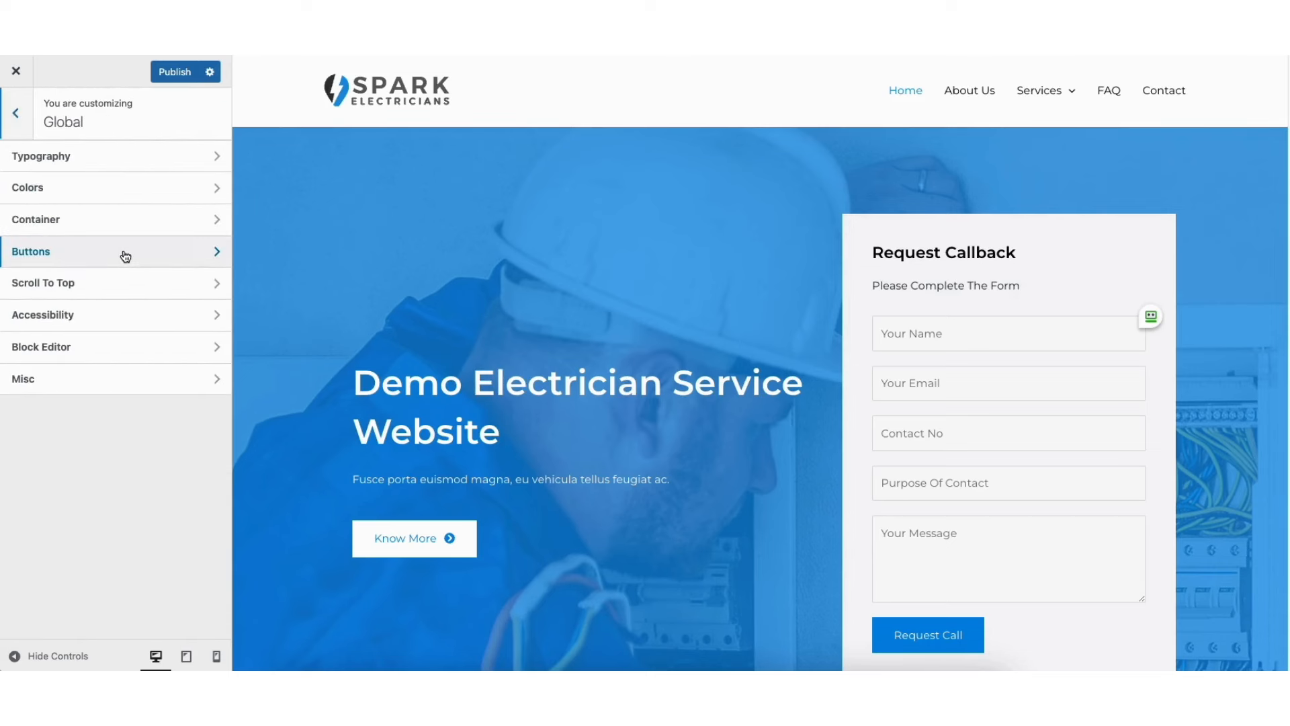
{"action": "left_click", "coordinate": [125, 158]}
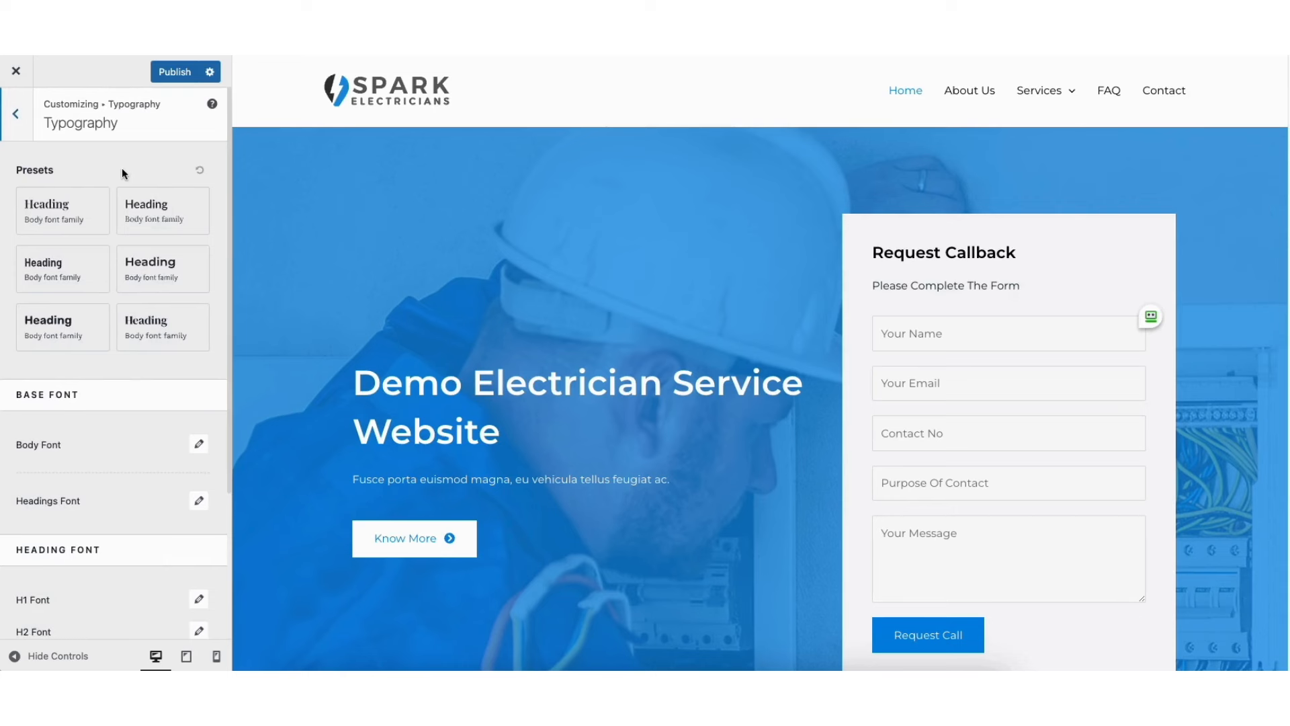
{"action": "left_click", "coordinate": [15, 113]}
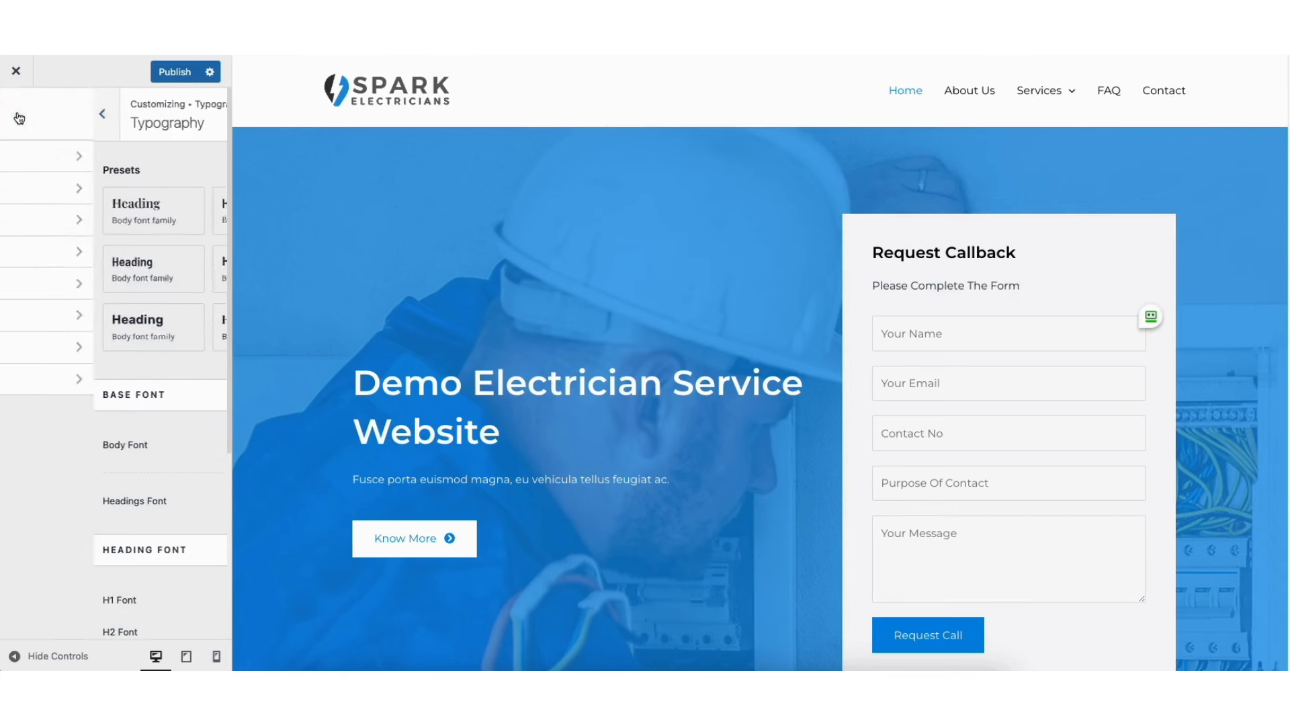
{"action": "left_click", "coordinate": [70, 194]}
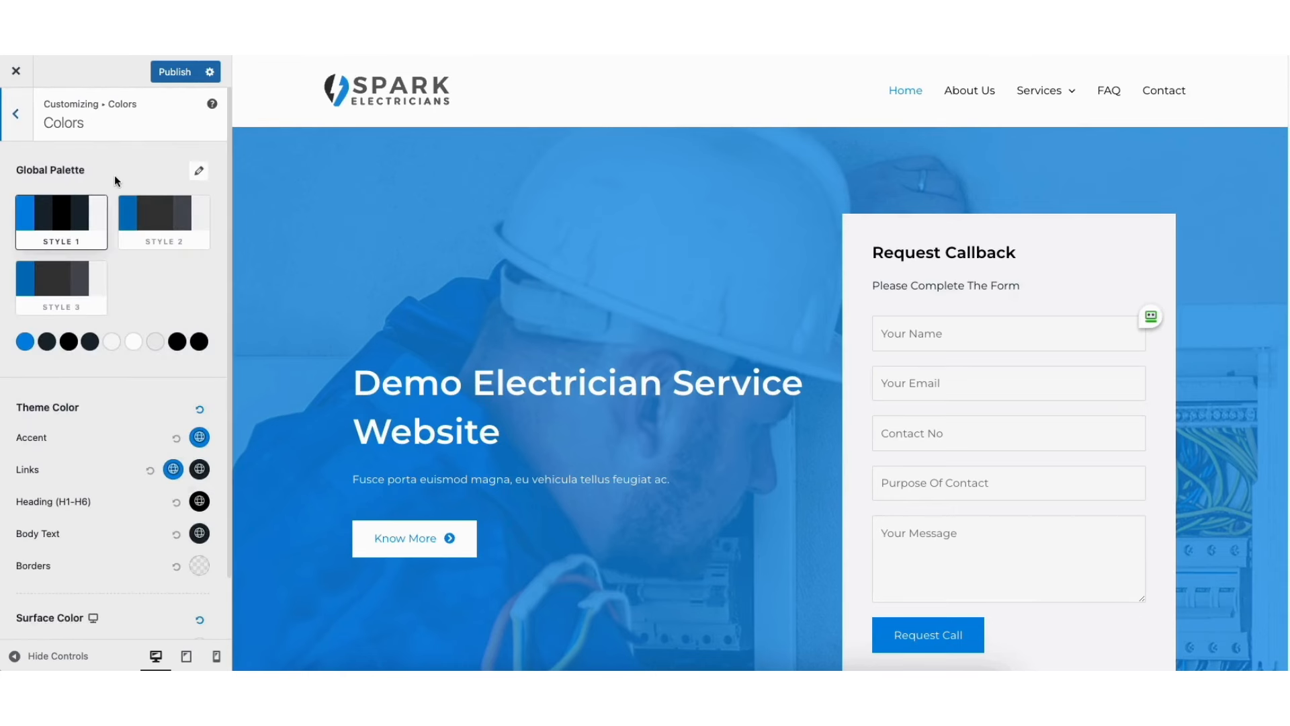
{"action": "left_click", "coordinate": [15, 113]}
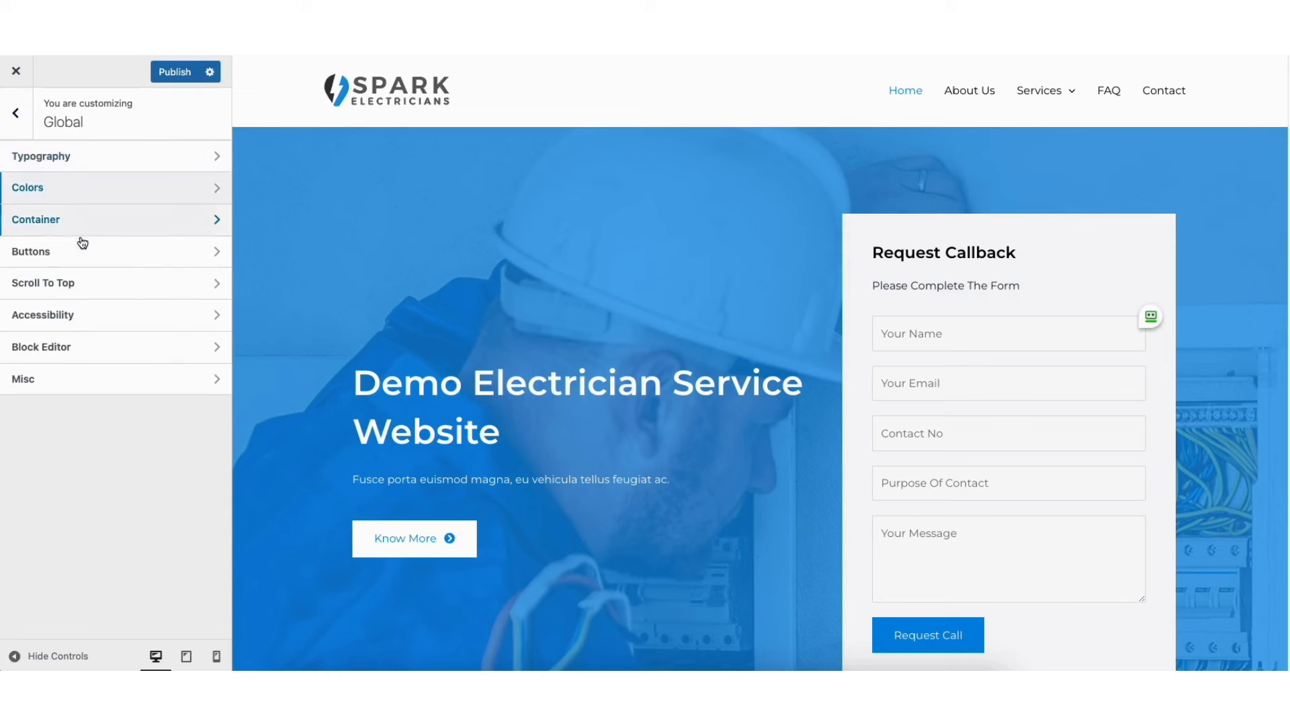
{"action": "left_click", "coordinate": [82, 248]}
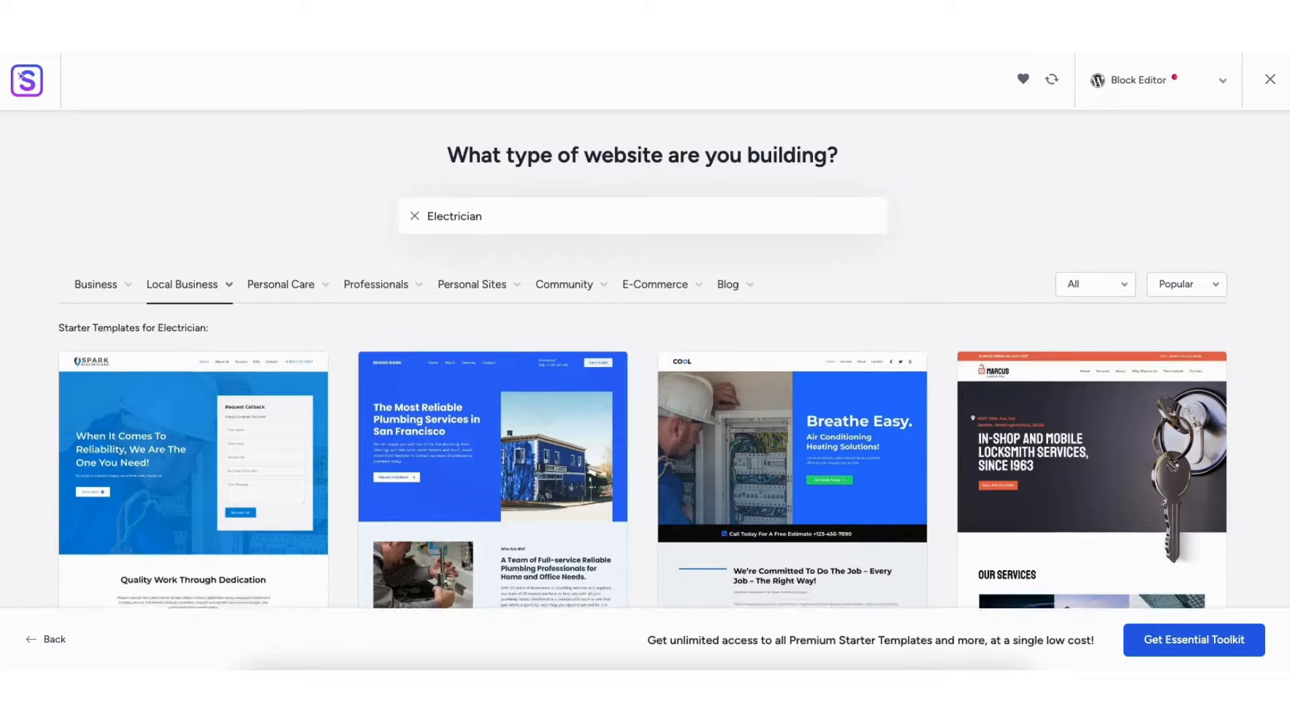
Browse the starter templates listed for Electrician.
{"action": "scroll", "coordinate": [643, 377], "scroll_direction": "down", "scroll_amount": 6}
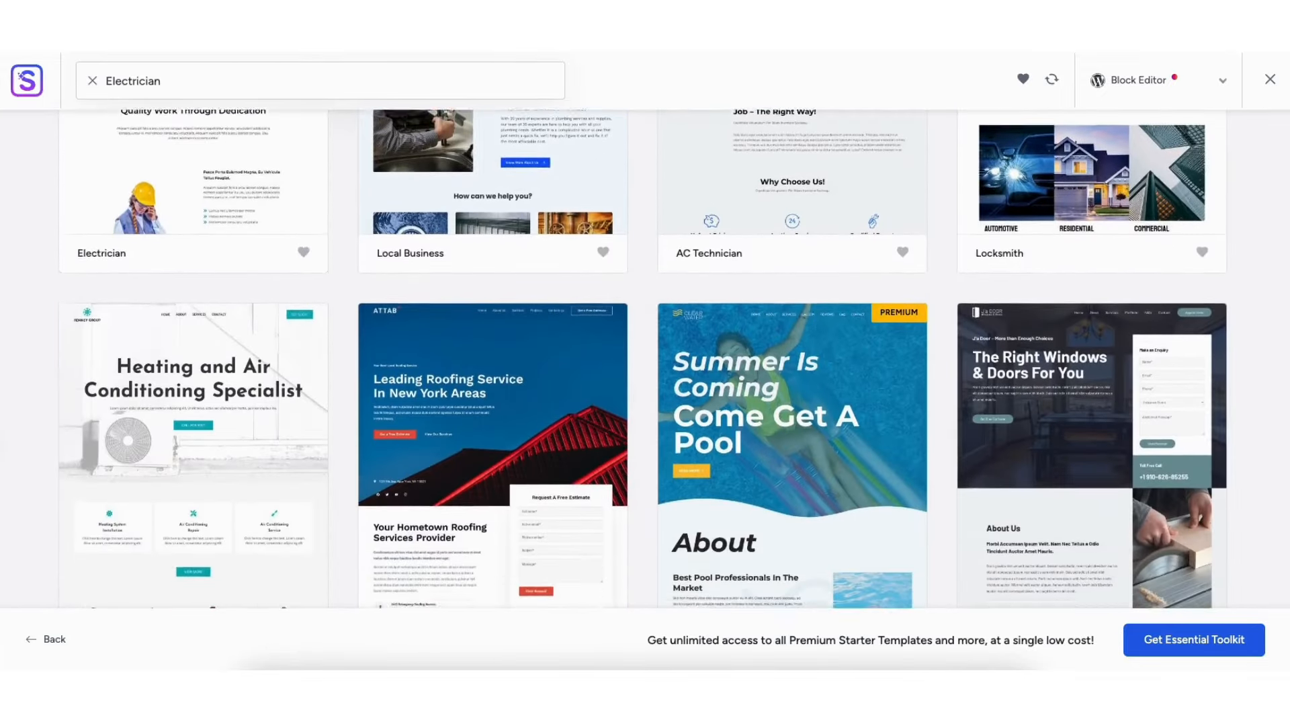
{"action": "scroll", "coordinate": [643, 359], "scroll_direction": "down", "scroll_amount": 3}
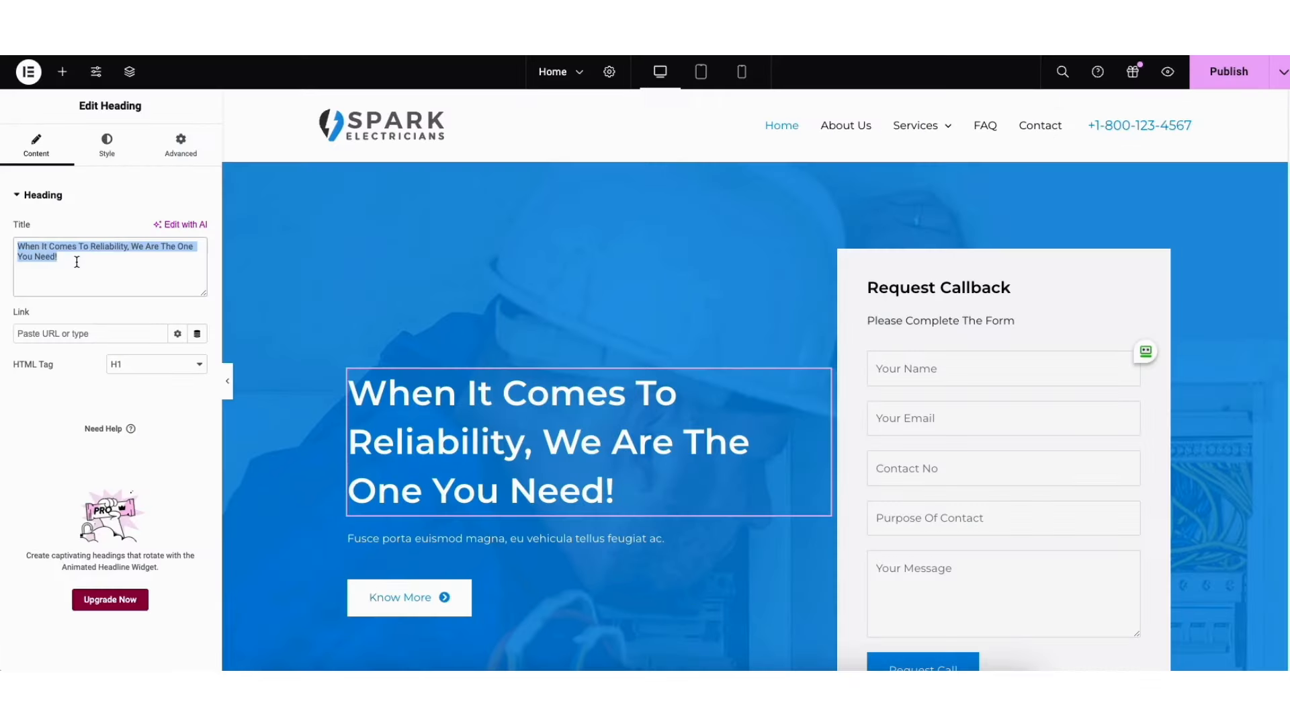
Replace the title of the home page's hero heading with "Demo Electrician Service Website".
{"action": "type", "text": "Demo Electrician Service Website"}
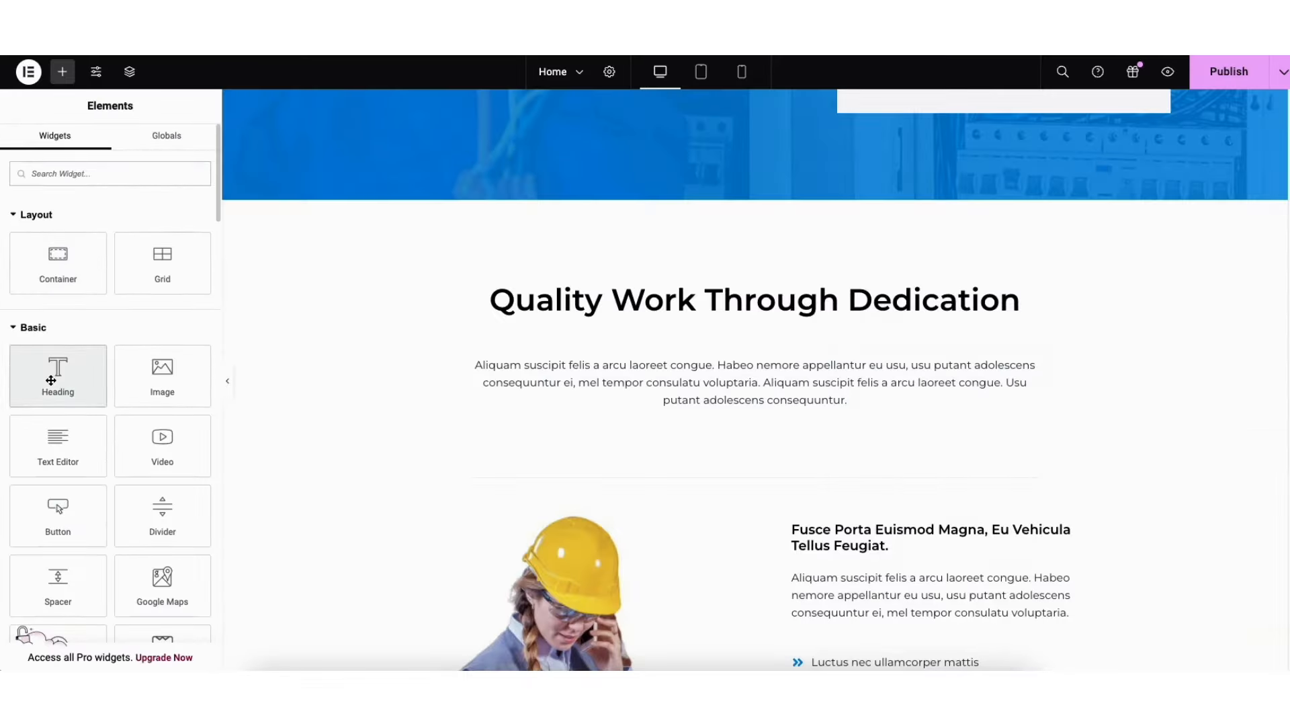
Add a Heading and a Button below the paragraph under "Quality Work Through Dedication", and move the button up toward the new heading.
{"action": "left_click_drag", "start_coordinate": [52, 374], "coordinate": [686, 406]}
{"action": "left_click", "coordinate": [62, 71]}
{"action": "left_click_drag", "start_coordinate": [58, 523], "coordinate": [688, 509]}
{"action": "left_click_drag", "start_coordinate": [1030, 503], "coordinate": [970, 434]}
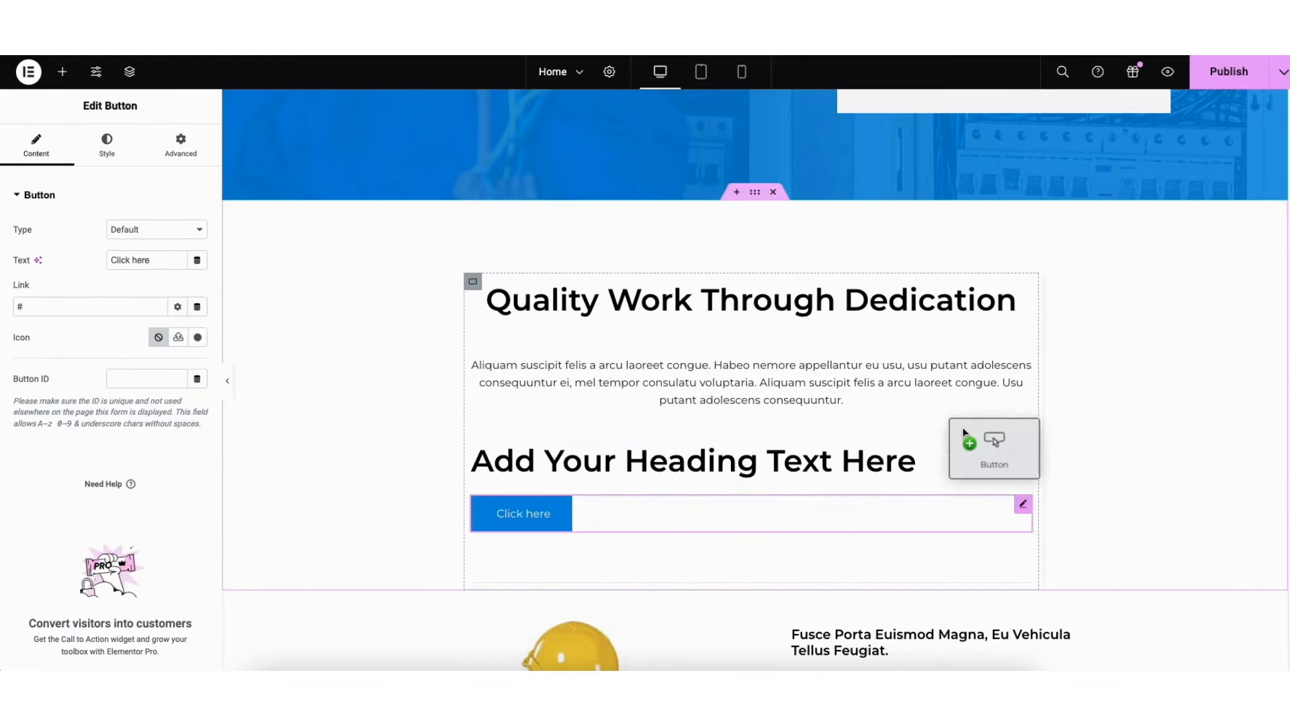